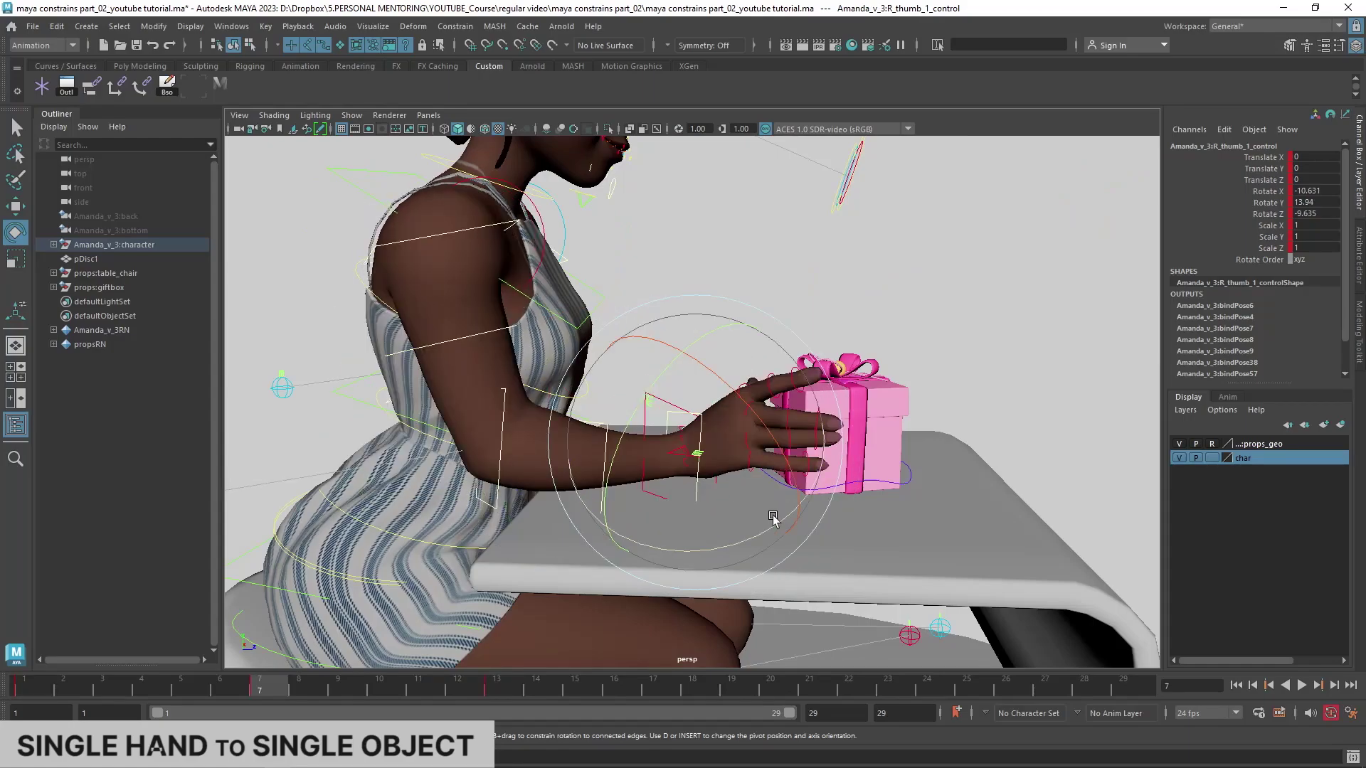
Step: Select R_arm_ik_control and step between the frame 7 and 13 keys to preview the hand's reach
key(w)
click(664, 405)
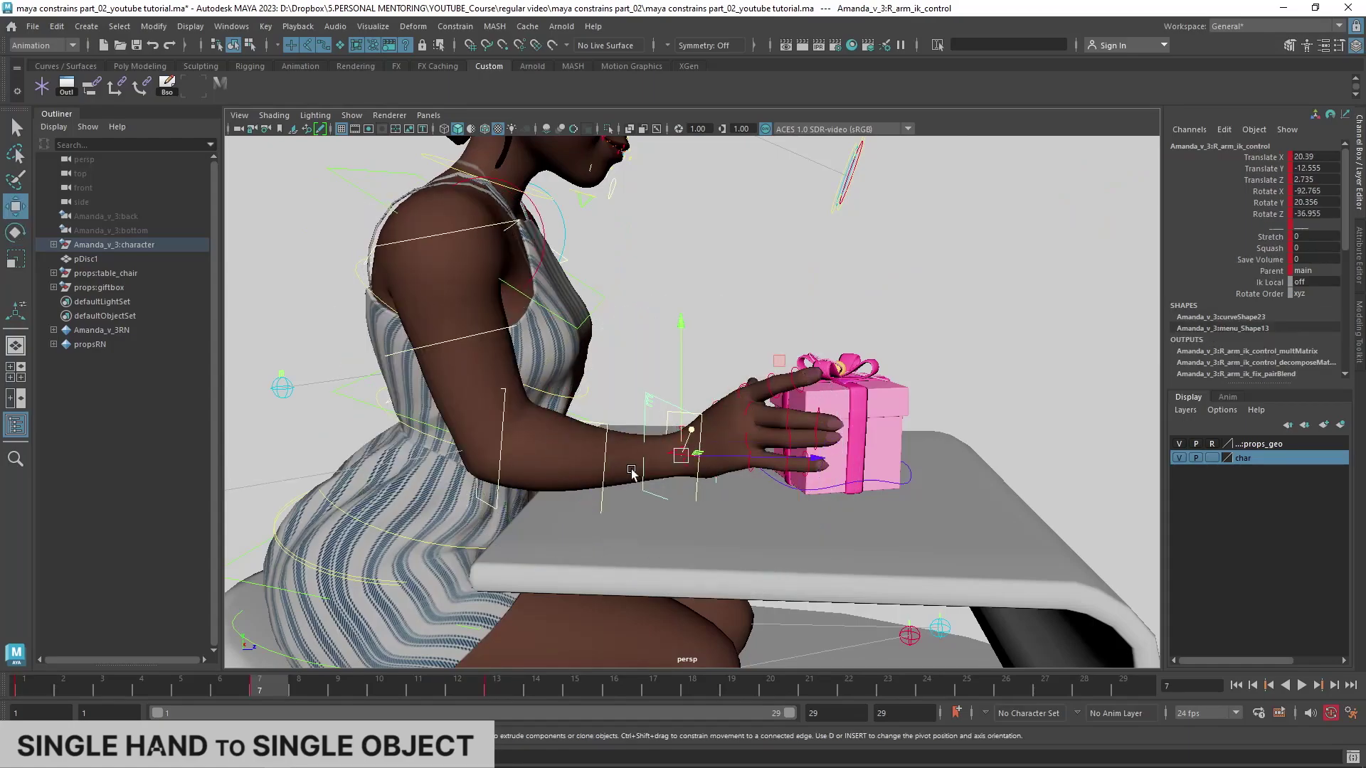
drag(277, 689, 383, 690)
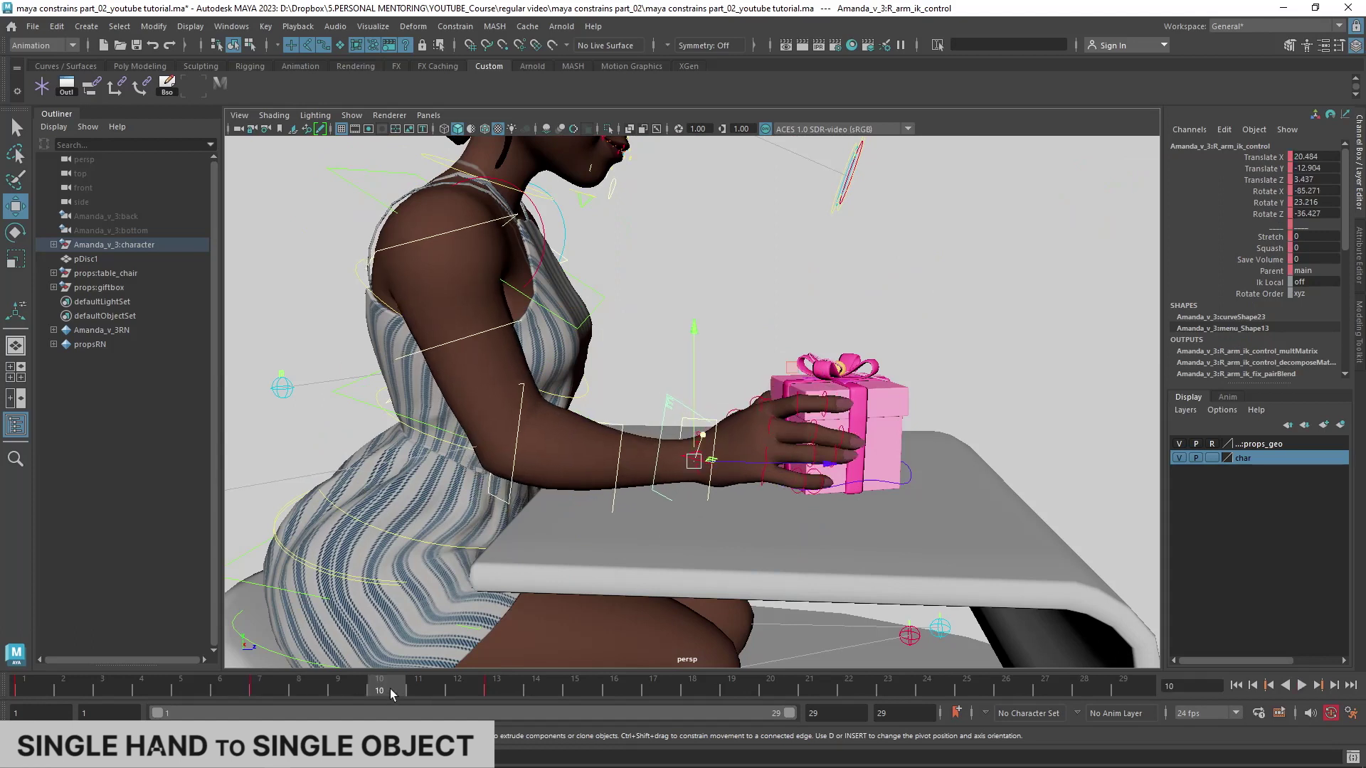
key(comma)
key(period)
key(period)
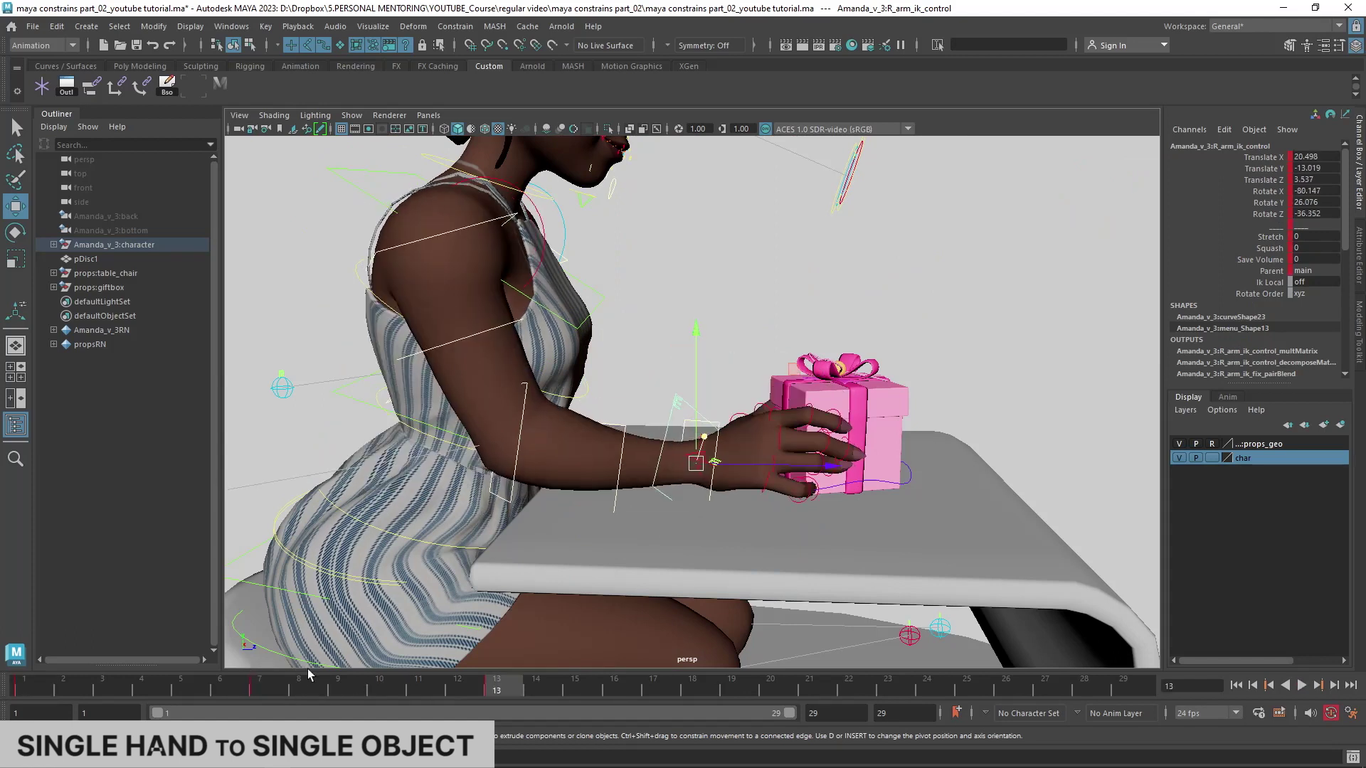
key(comma)
key(comma)
key(period)
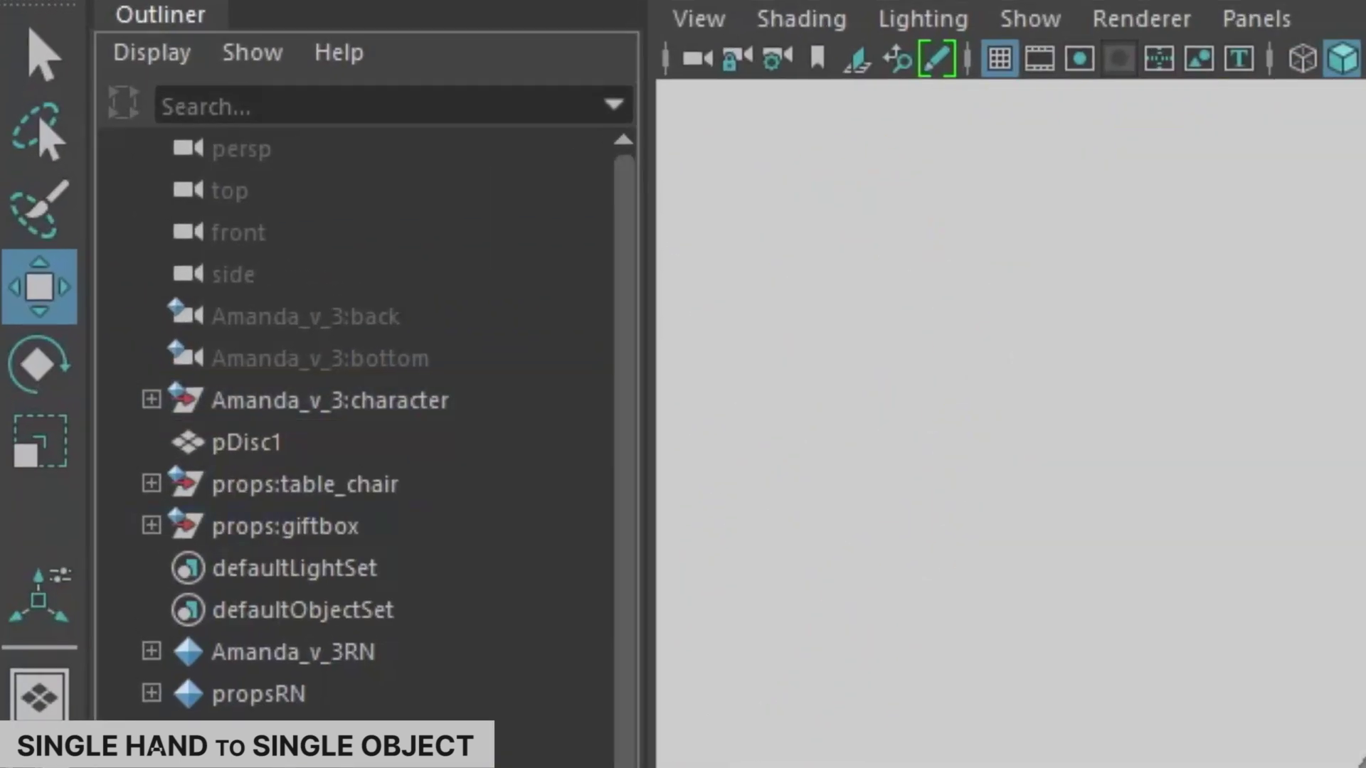
Step: Create the empty group null1 and drag props:giftbox inside it in the Outliner
key(ctrl+g)
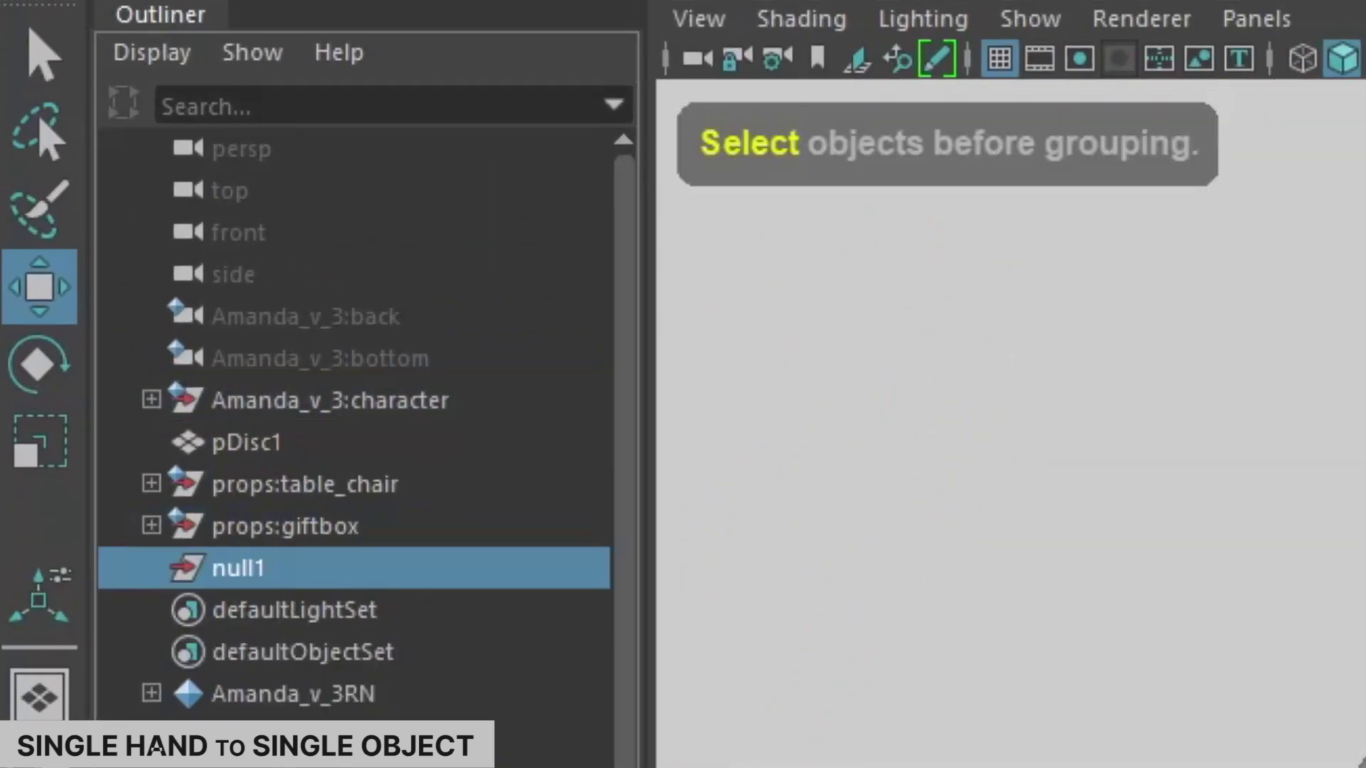
click(313, 526)
middle_drag(313, 527, 314, 566)
click(151, 525)
Step: Parent-constrain null1 to the right-arm control and swing the arm to test it
click(938, 578)
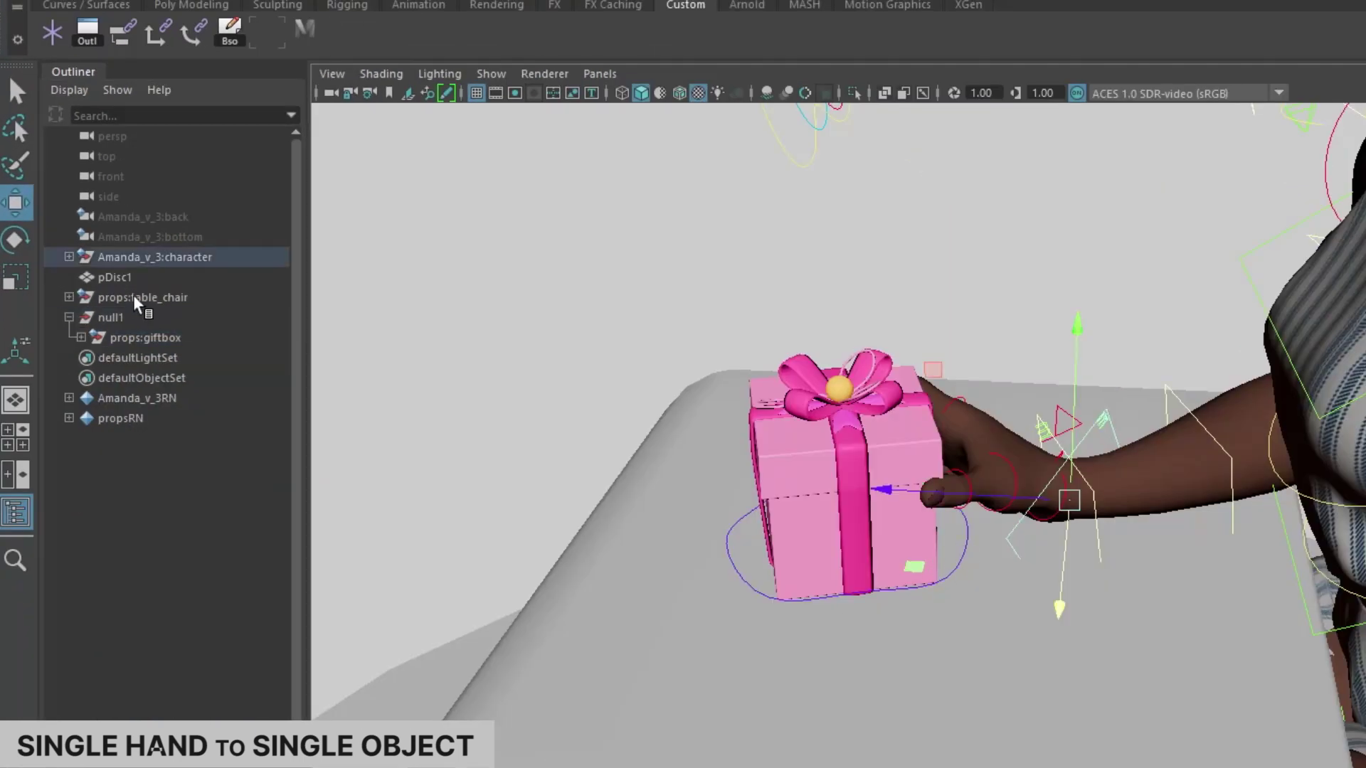
ctrl+click(131, 321)
double_click(121, 41)
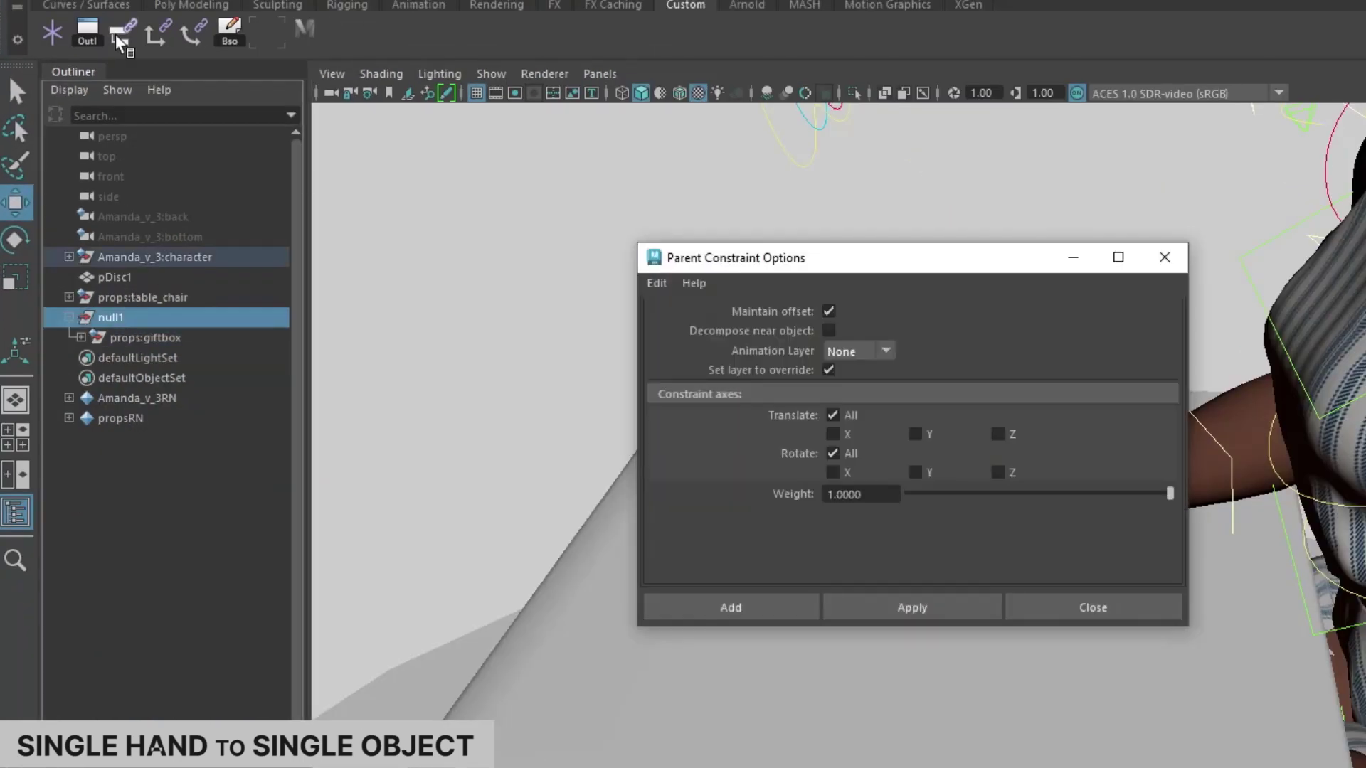
click(792, 610)
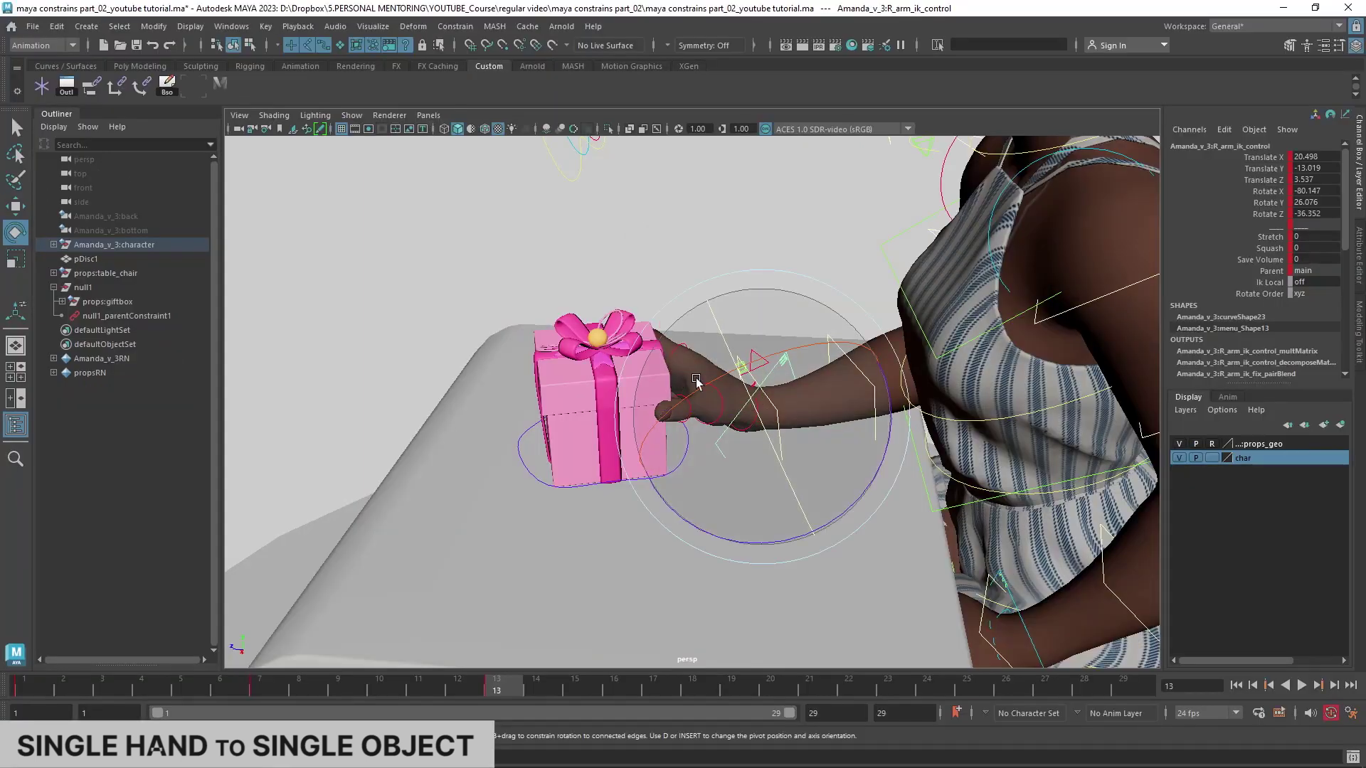
drag(696, 382, 719, 398)
Step: Undo the arm test and unparent props:giftbox out of null1 with Shift+P
key(ctrl+z)
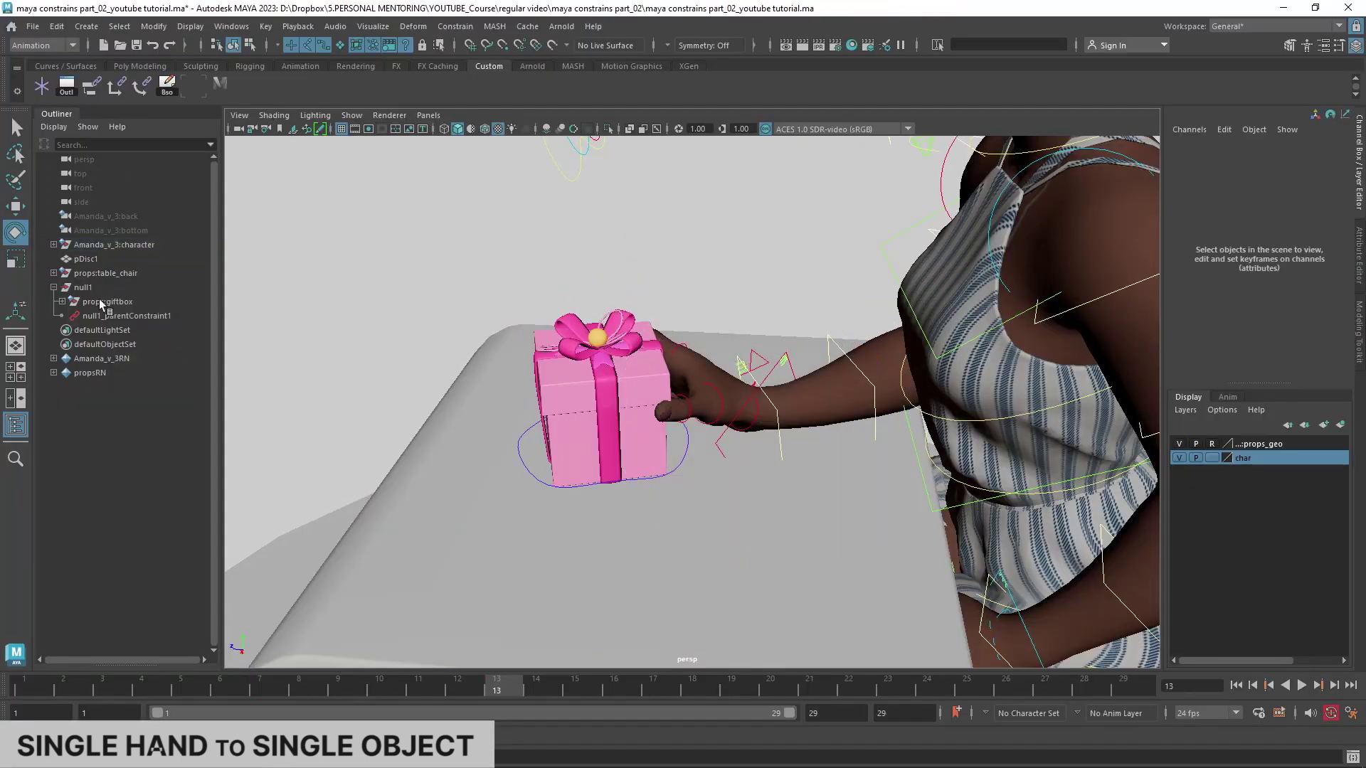
click(101, 304)
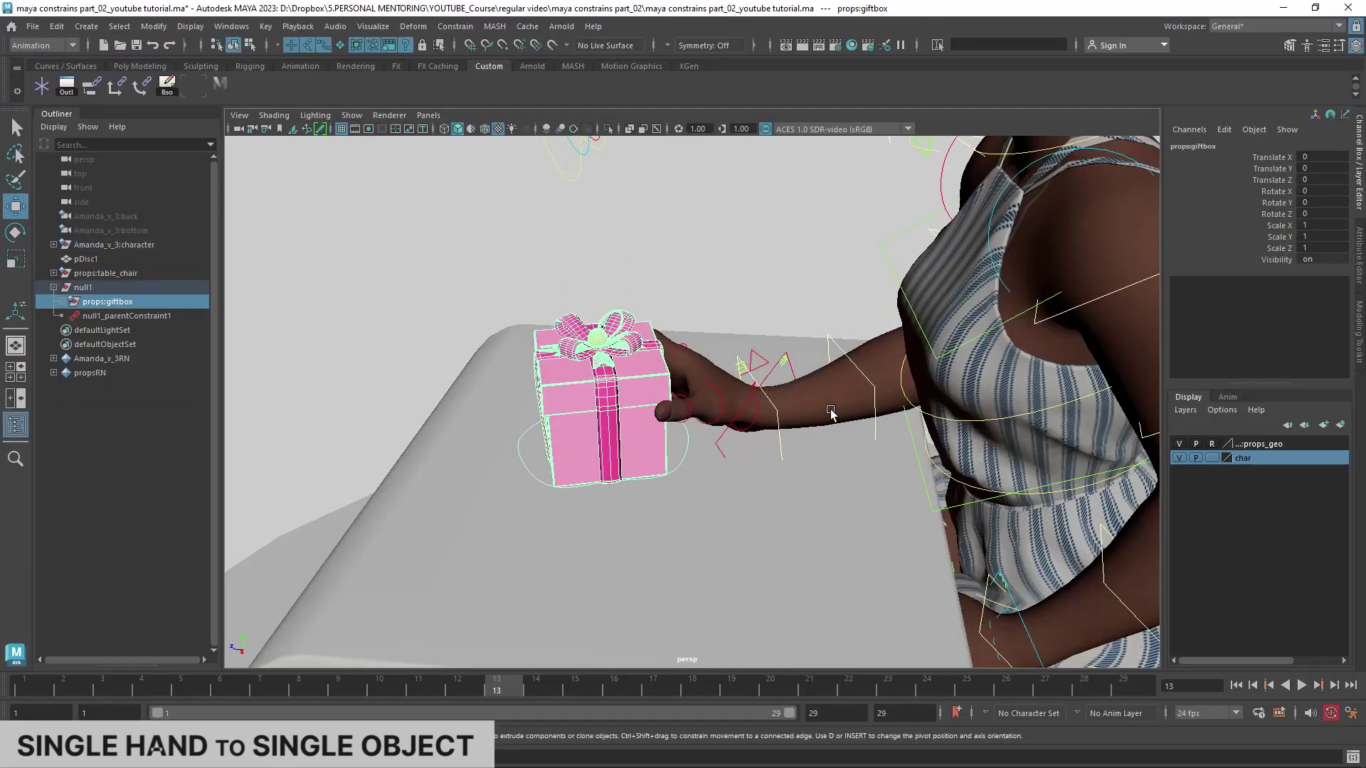
key(a)
mouse_move(831, 413)
alt+mouse_down()
mouse_move(881, 357)
mouse_move(766, 393)
alt+mouse_up()
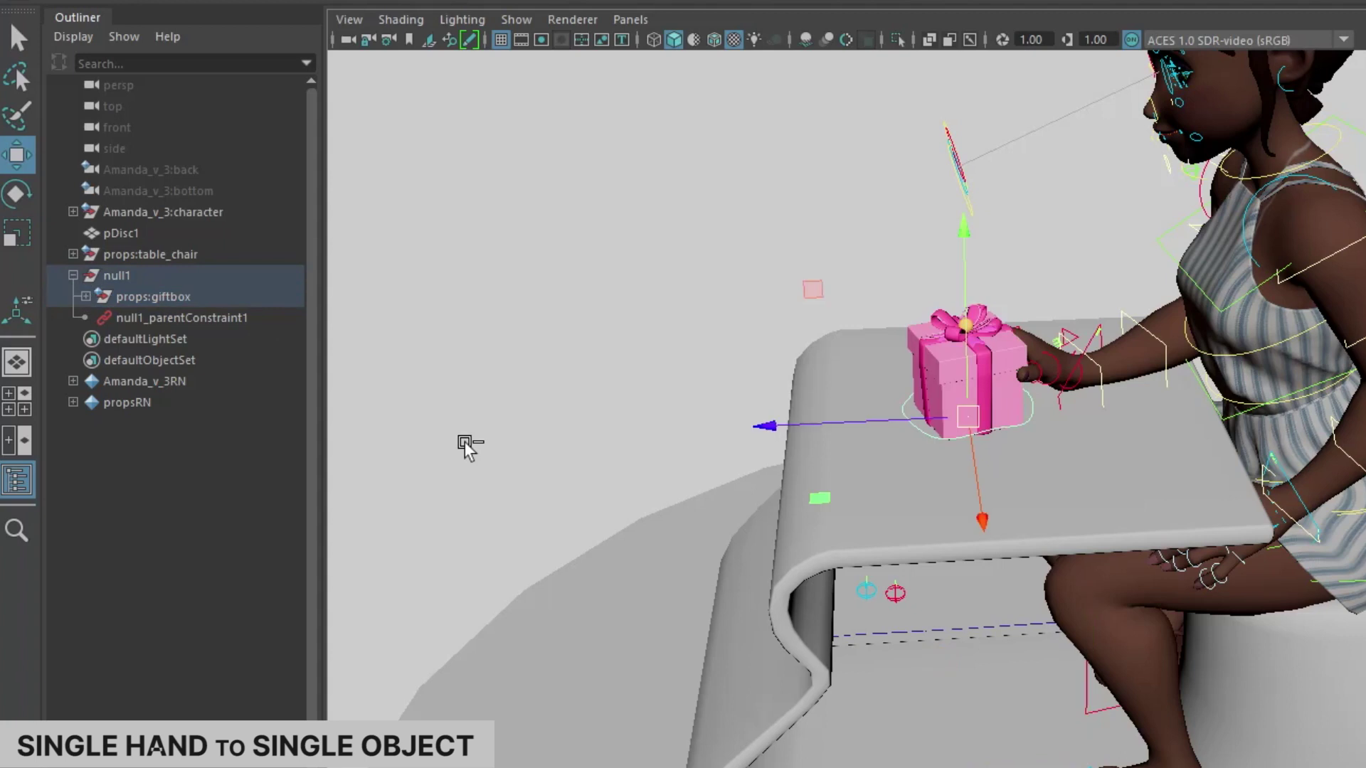
key(shift+p)
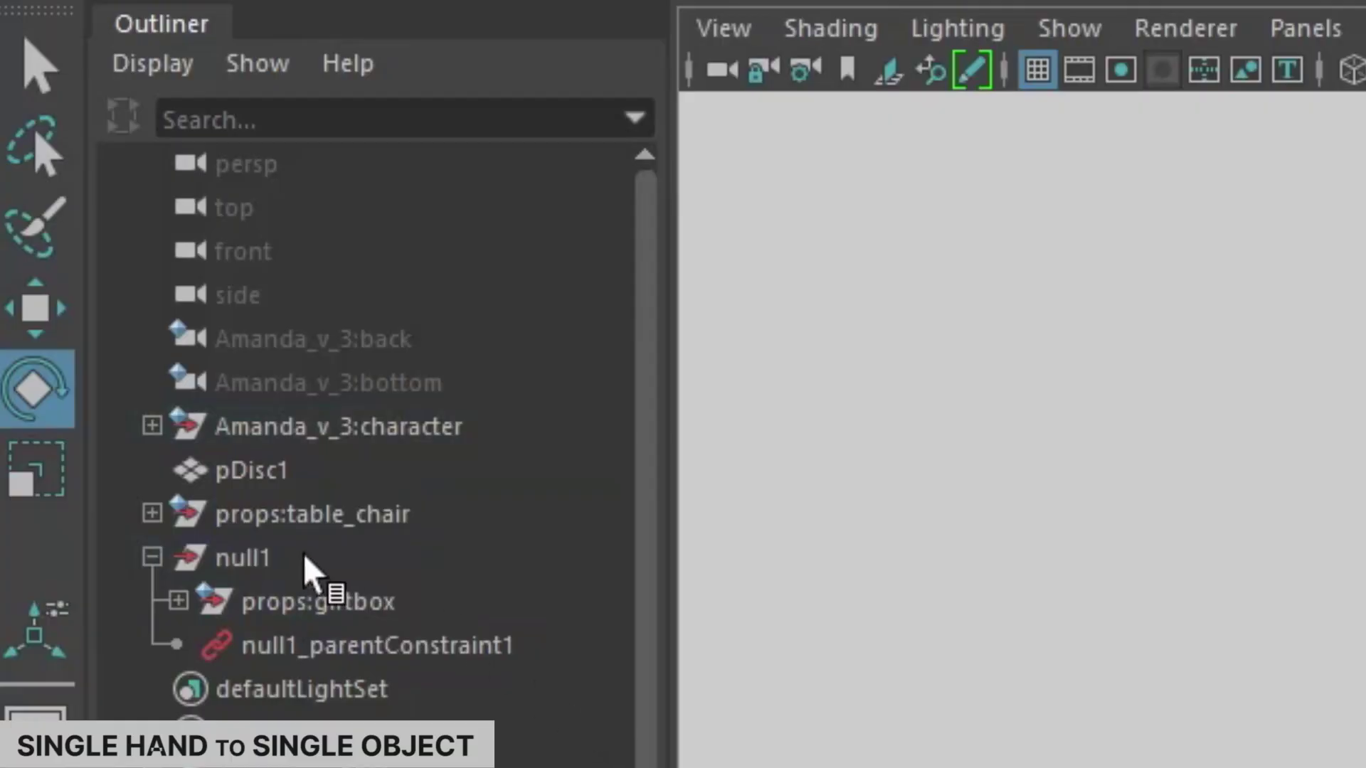
Step: Reselect props:giftbox and its control curve with the Move tool active
click(294, 597)
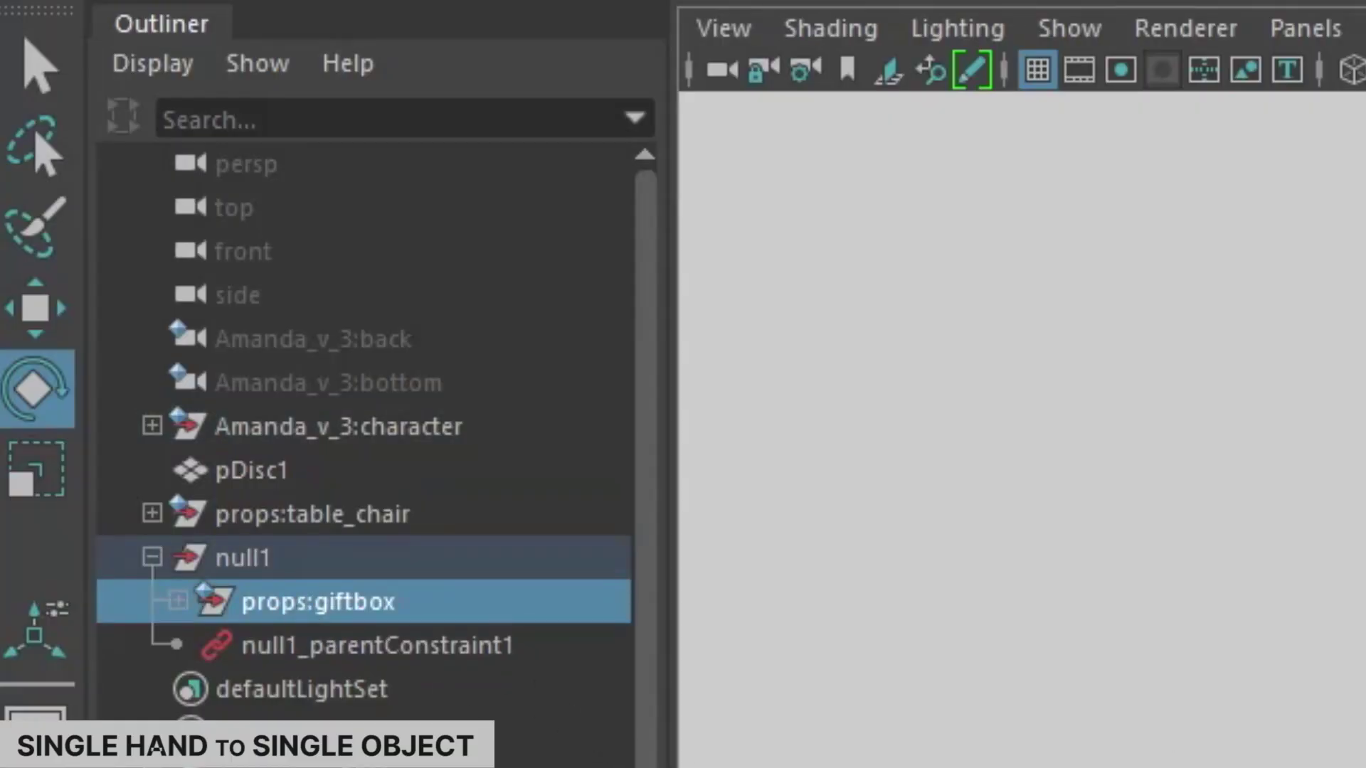
key(w)
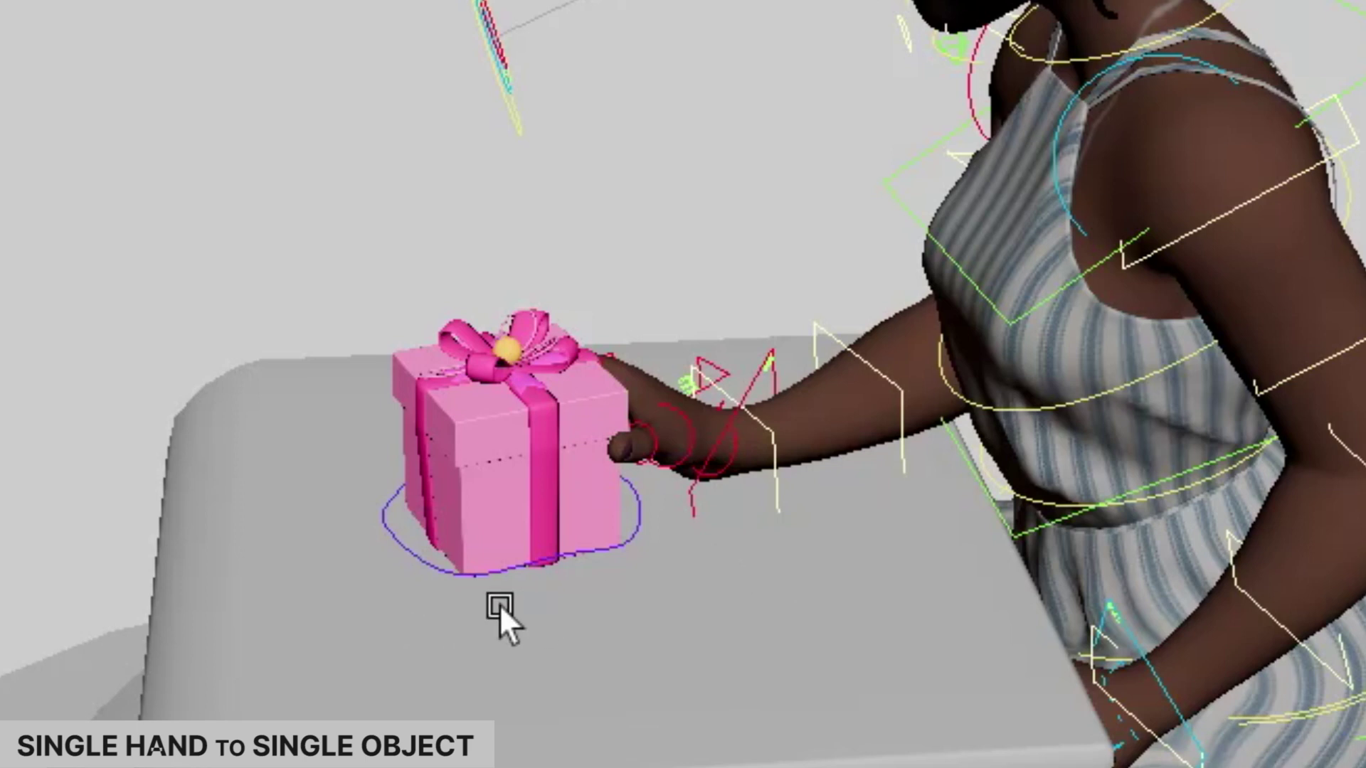
click(436, 570)
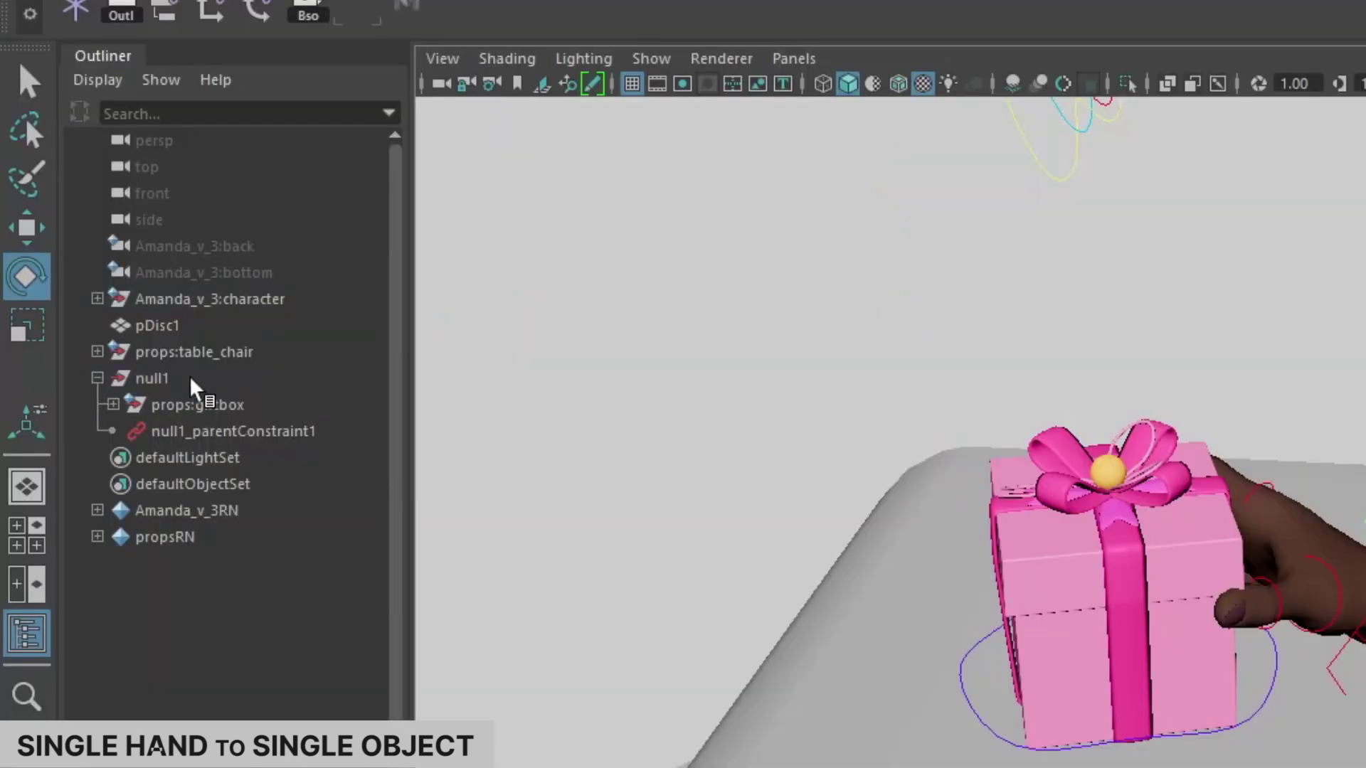
click(190, 406)
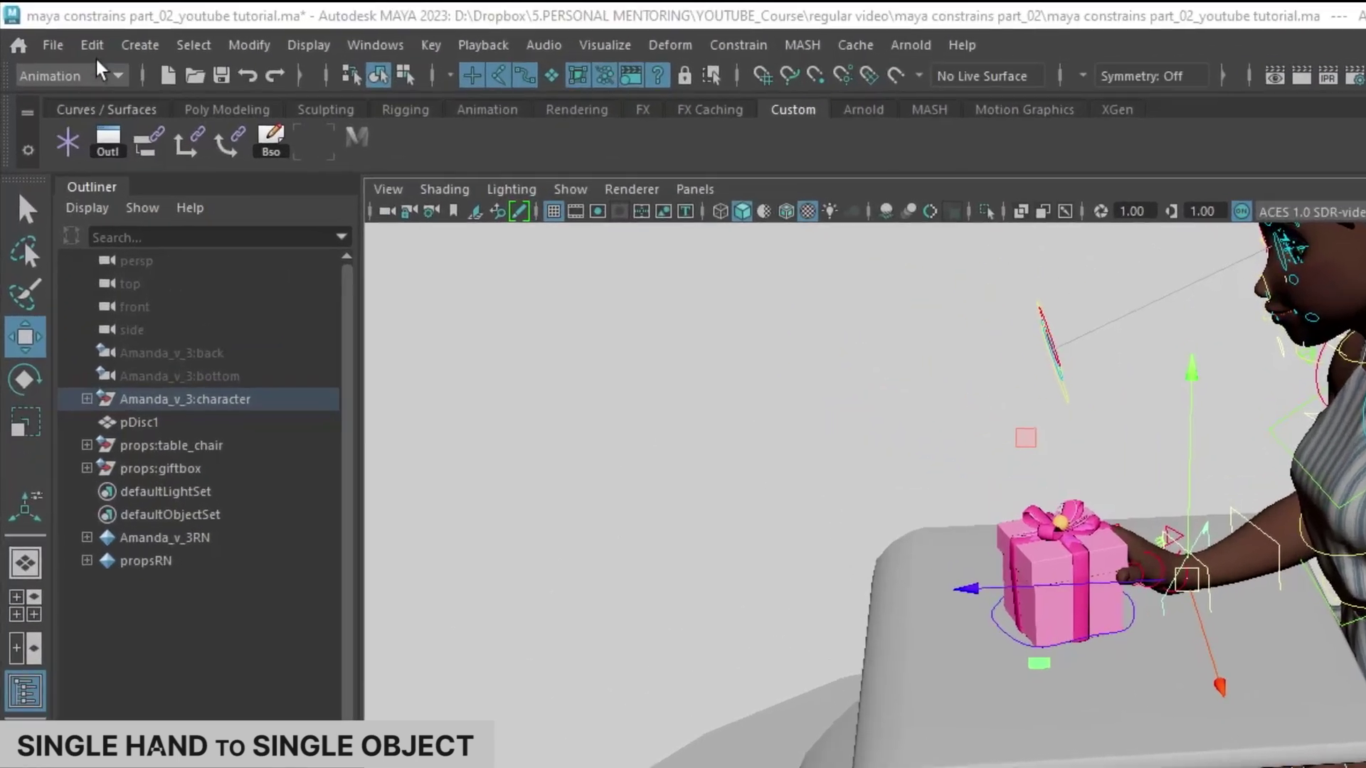
Step: Create locator1 and parent-constrain it to the right-arm IK control
click(86, 26)
click(182, 446)
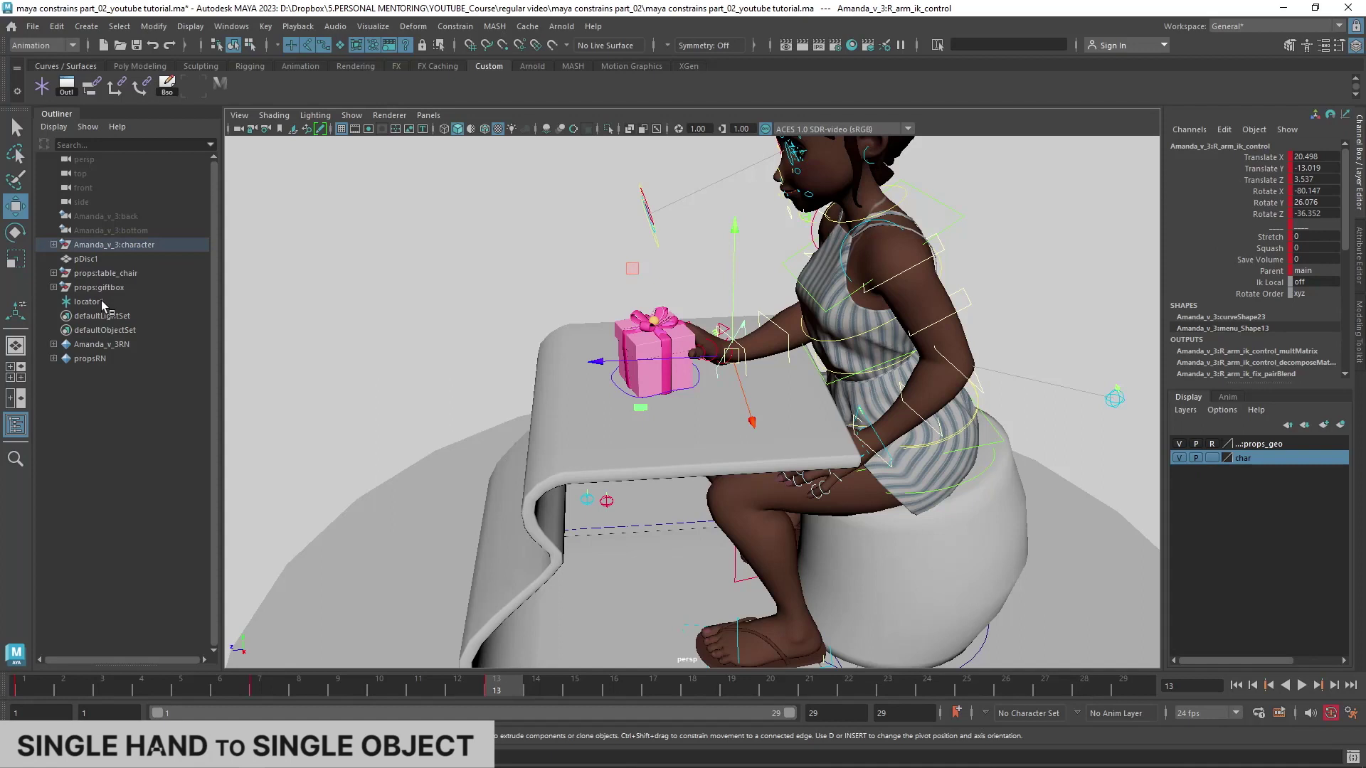
click(102, 303)
click(595, 67)
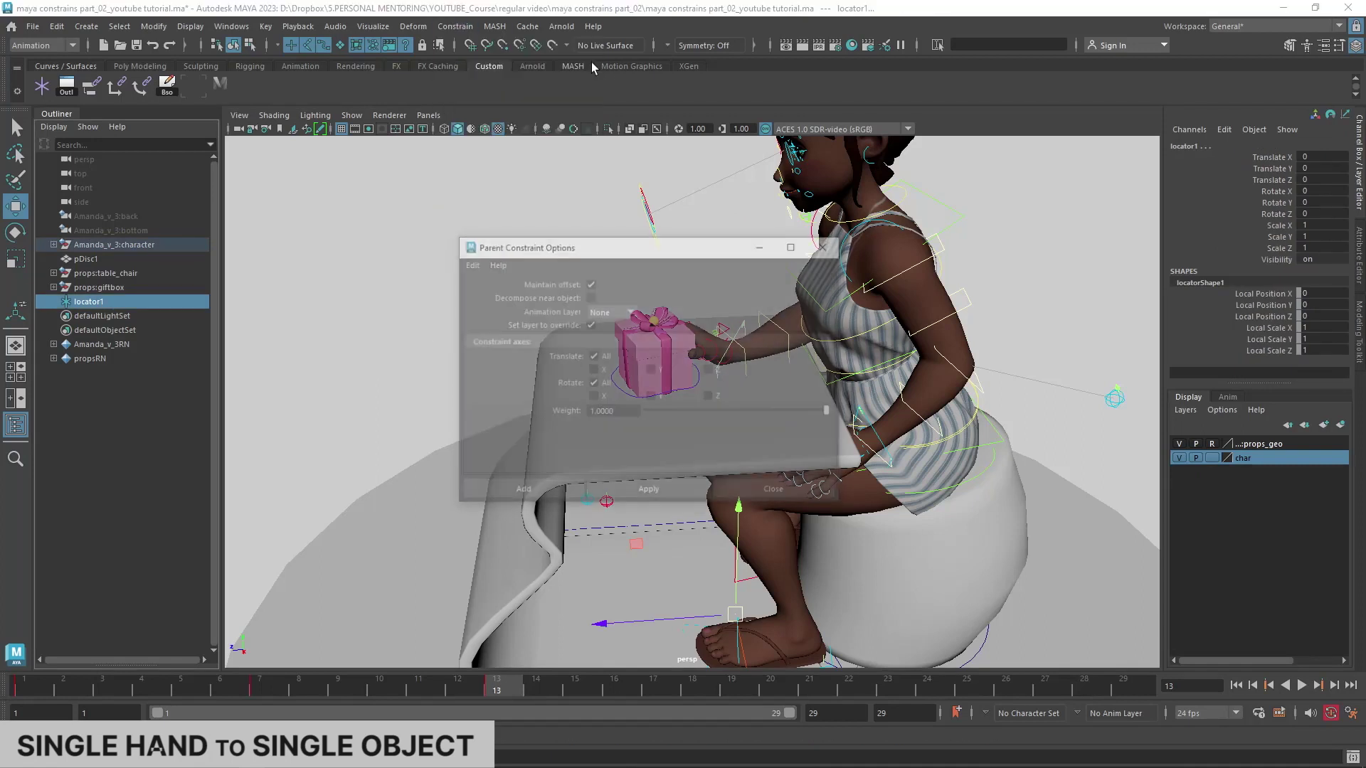
click(514, 491)
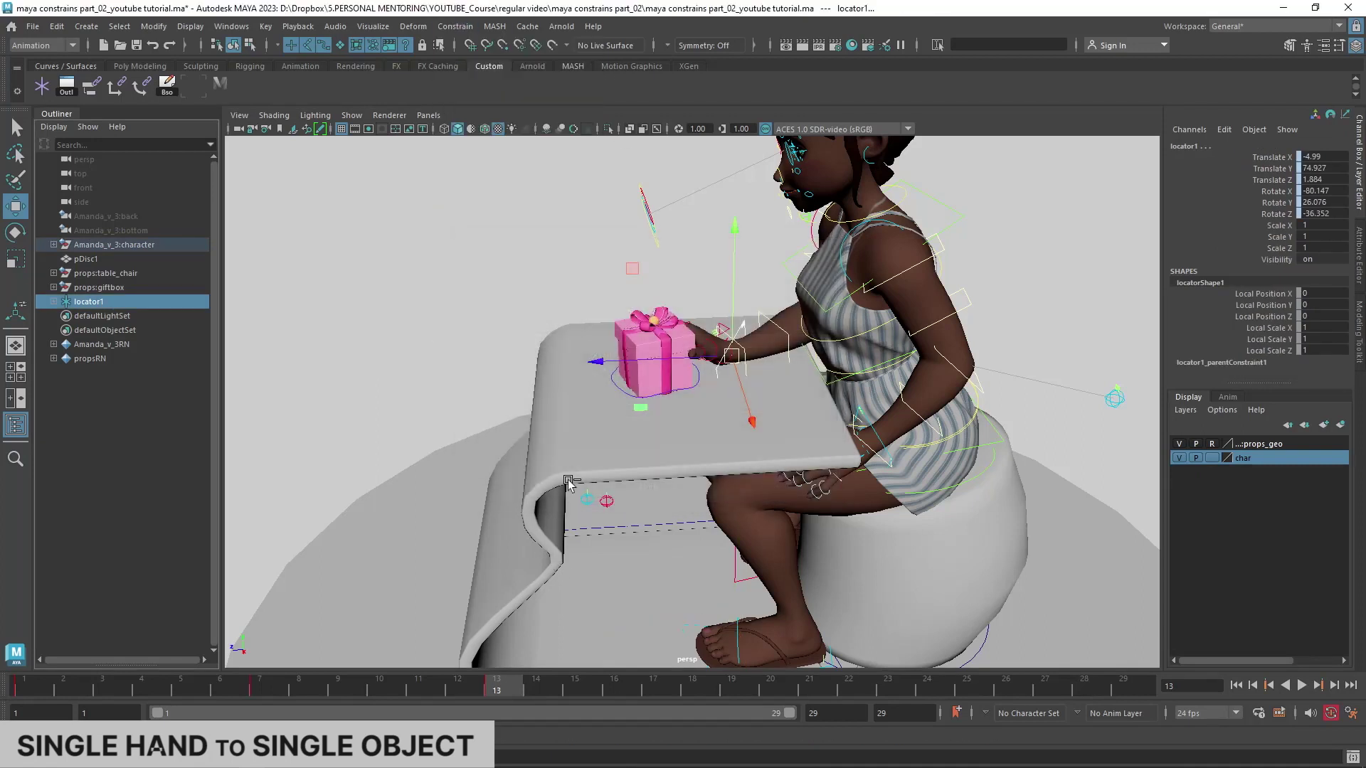
click(1288, 328)
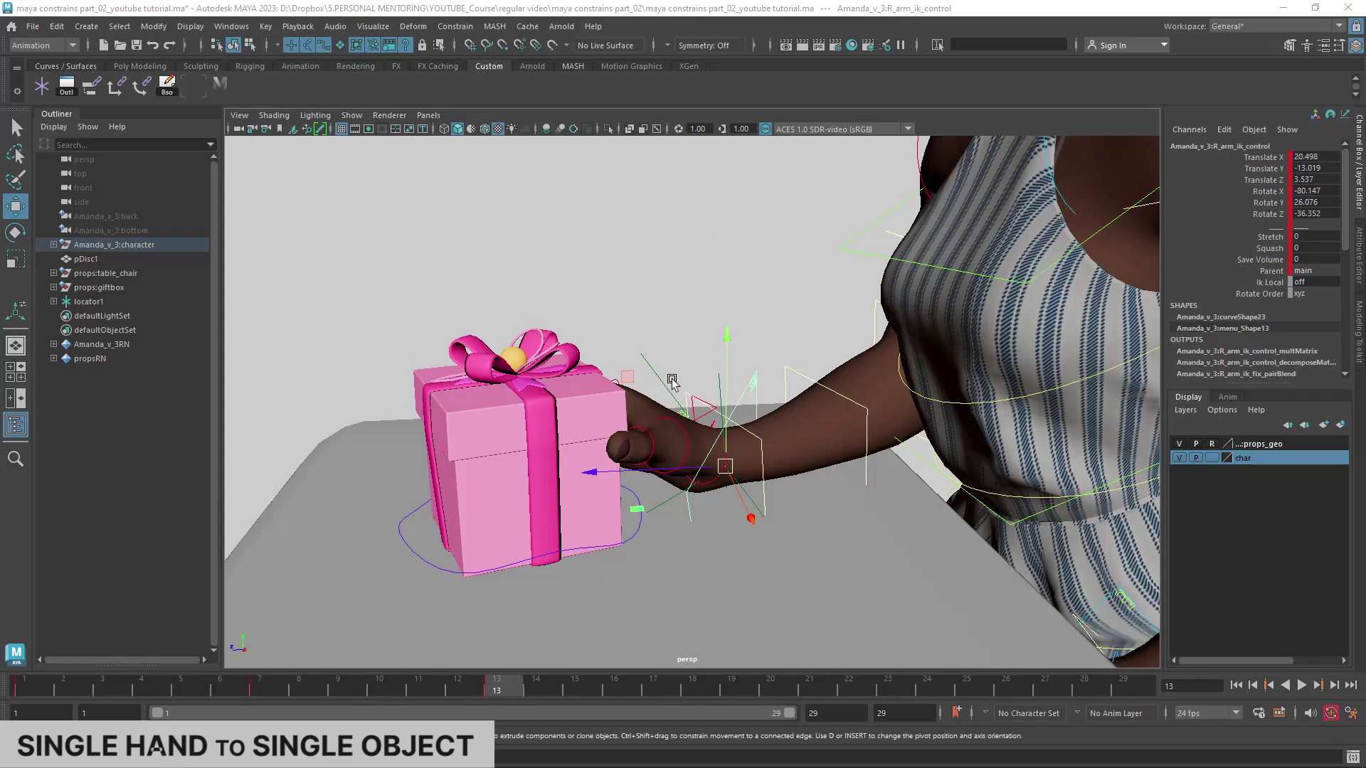
Step: Select locator1 and then the gift box control in preparation for a parent constraint
click(663, 384)
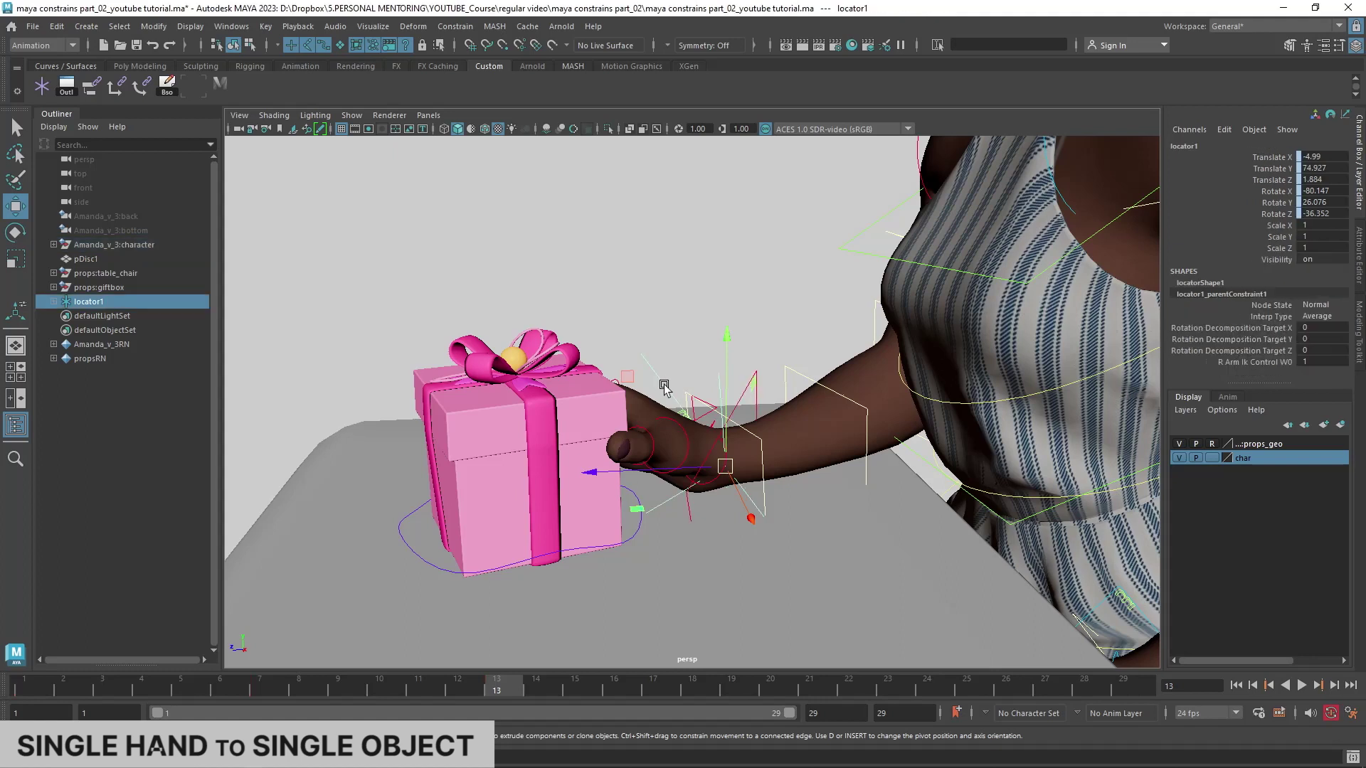
shift+click(436, 569)
click(455, 26)
click(592, 65)
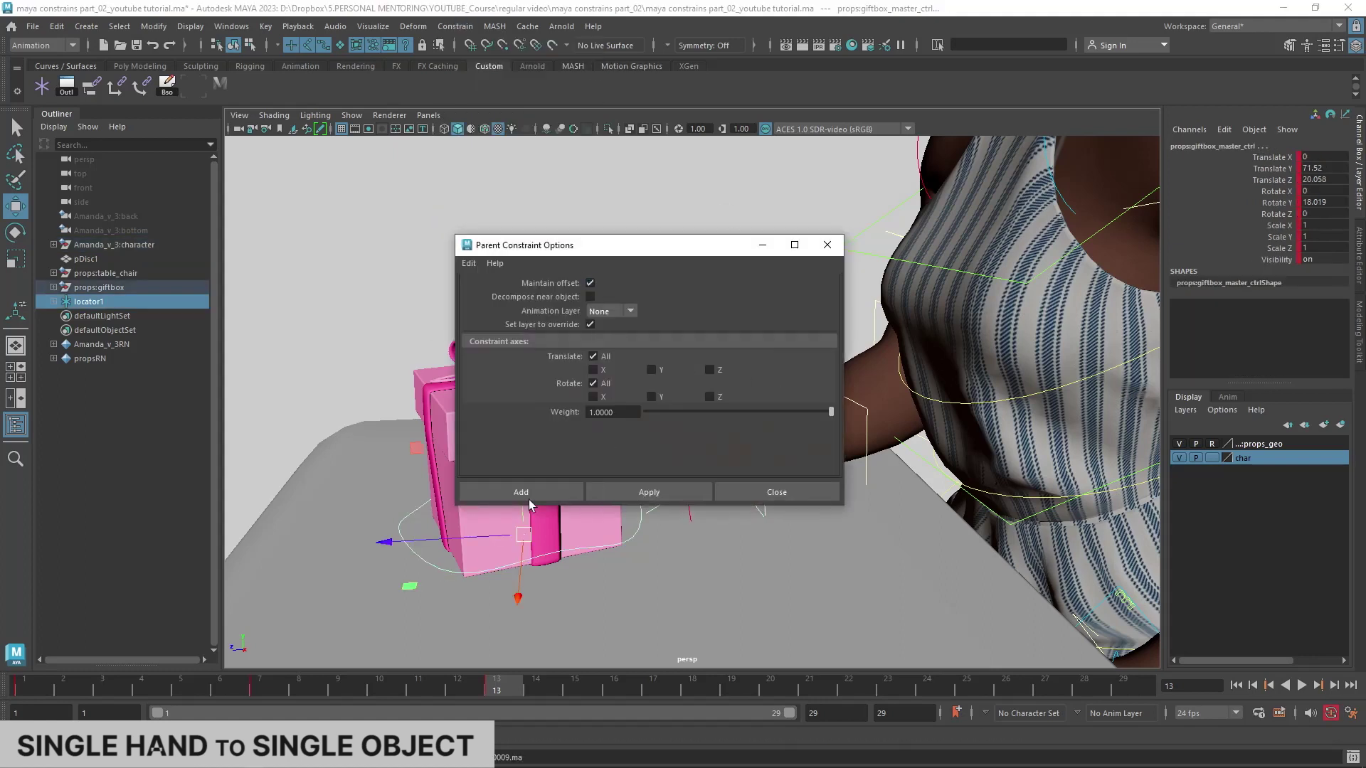
Step: Parent-constrain the gift box control to locator1 and rotate the arm to test it
click(530, 498)
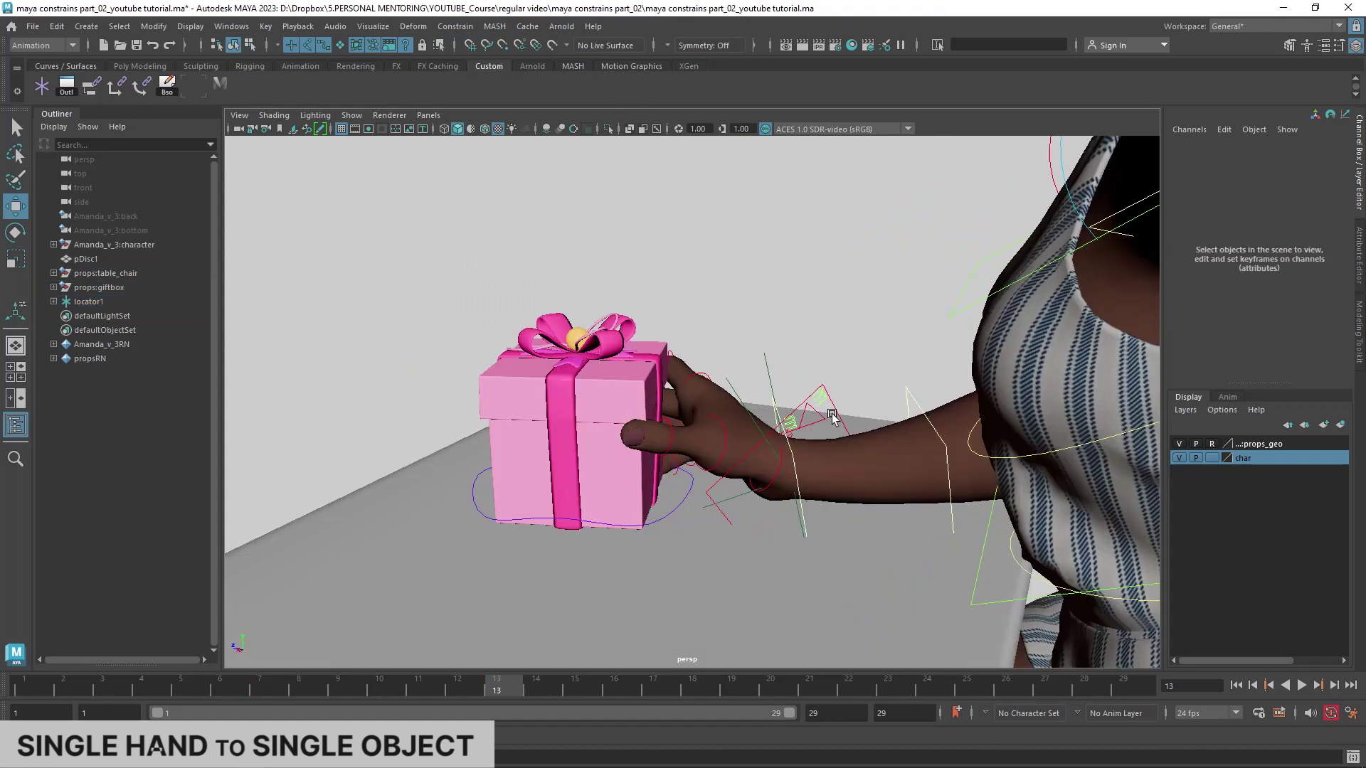
click(744, 405)
key(e)
mouse_move(743, 406)
mouse_down()
mouse_move(839, 391)
mouse_move(700, 359)
mouse_move(793, 444)
mouse_up()
click(700, 359)
key(w)
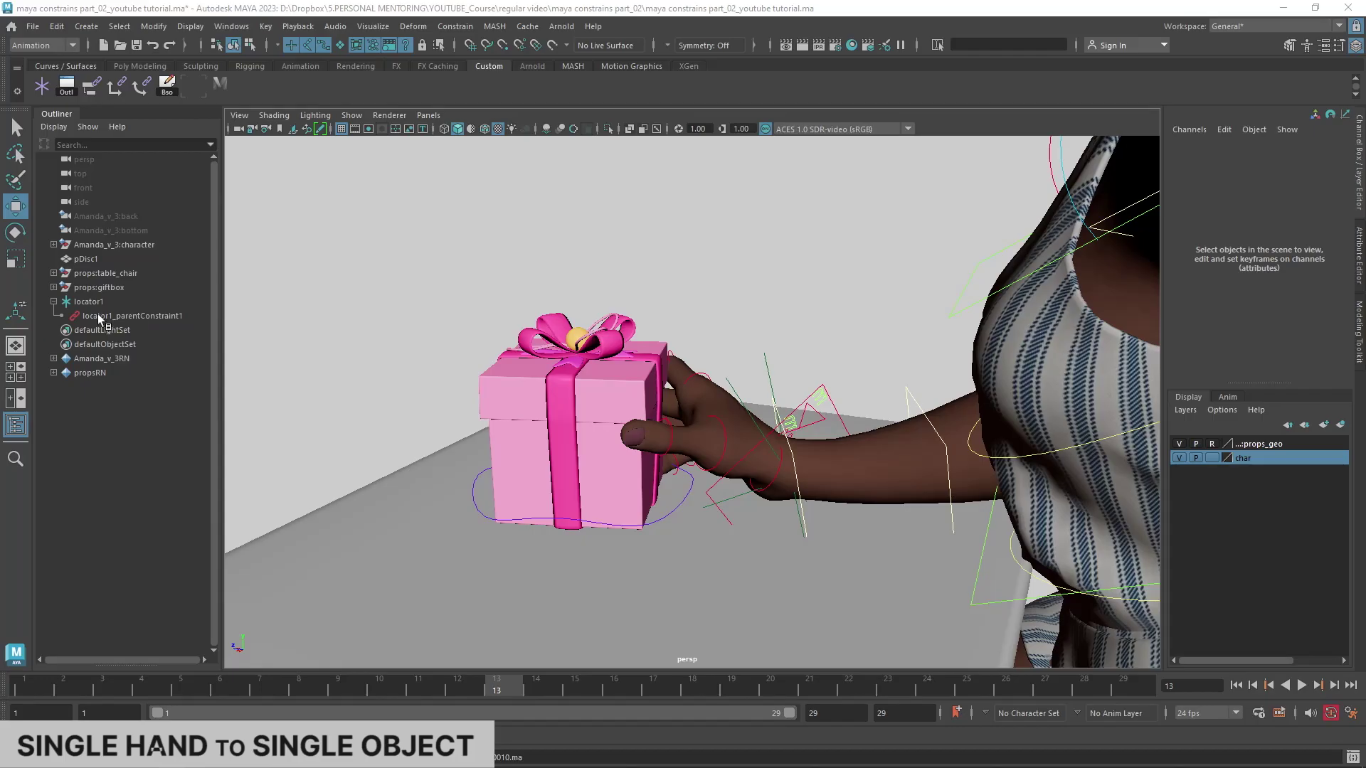
Step: Select the gift box's parent constraint by name, then reselect locator1
click(654, 520)
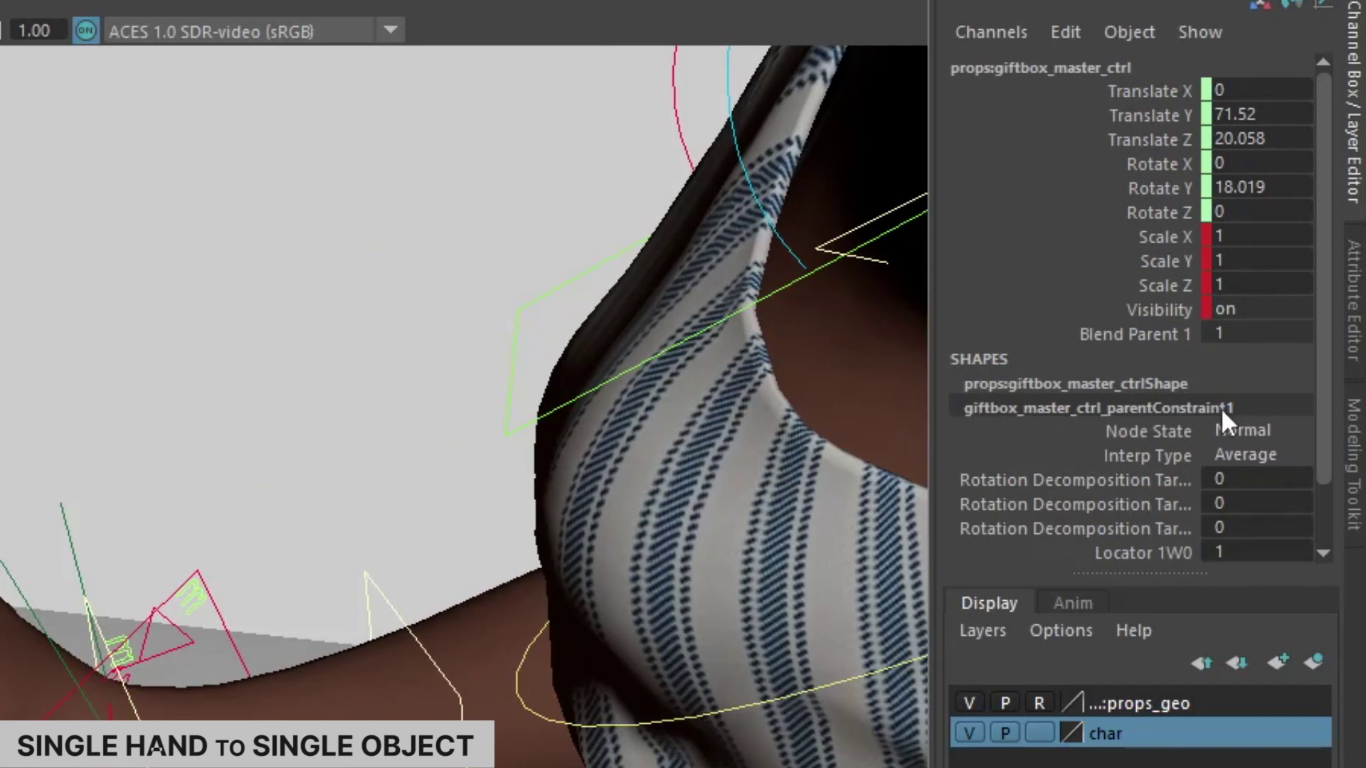
click(1113, 407)
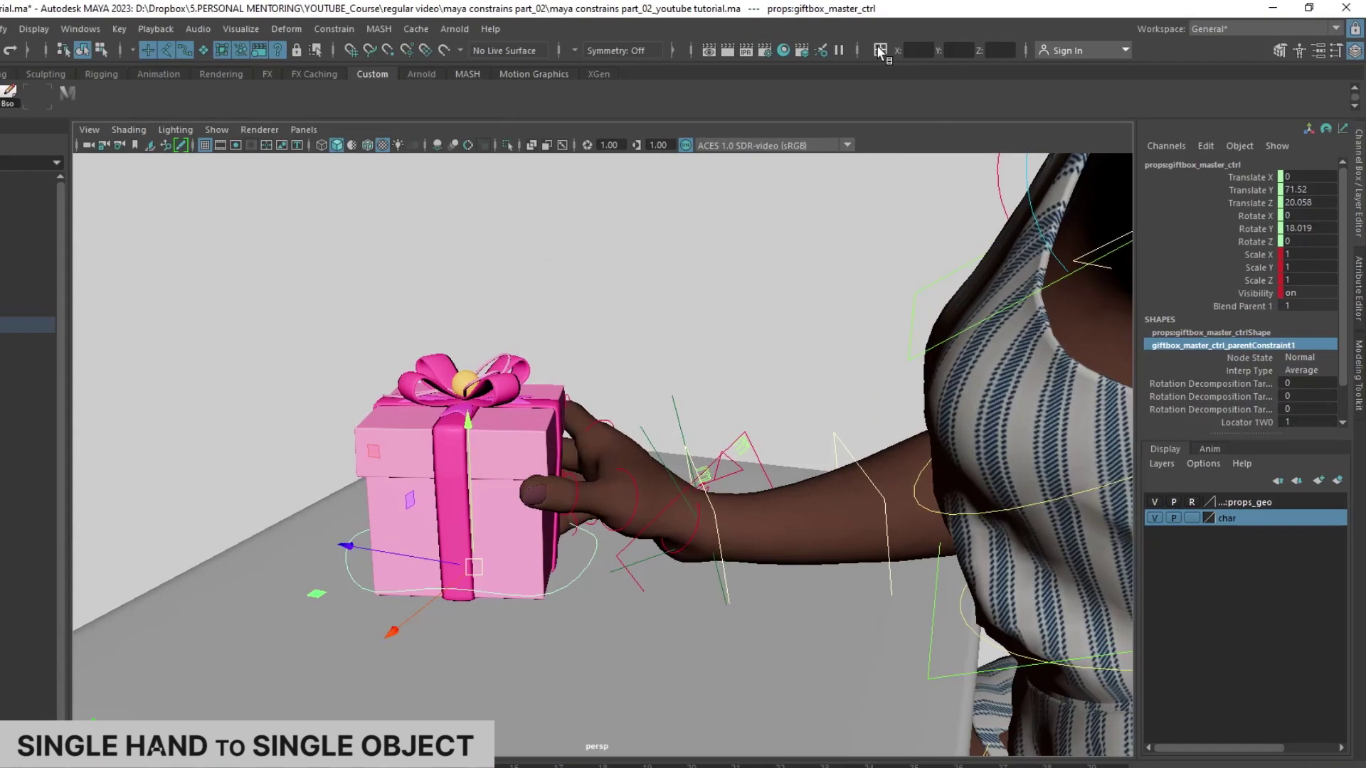
click(937, 45)
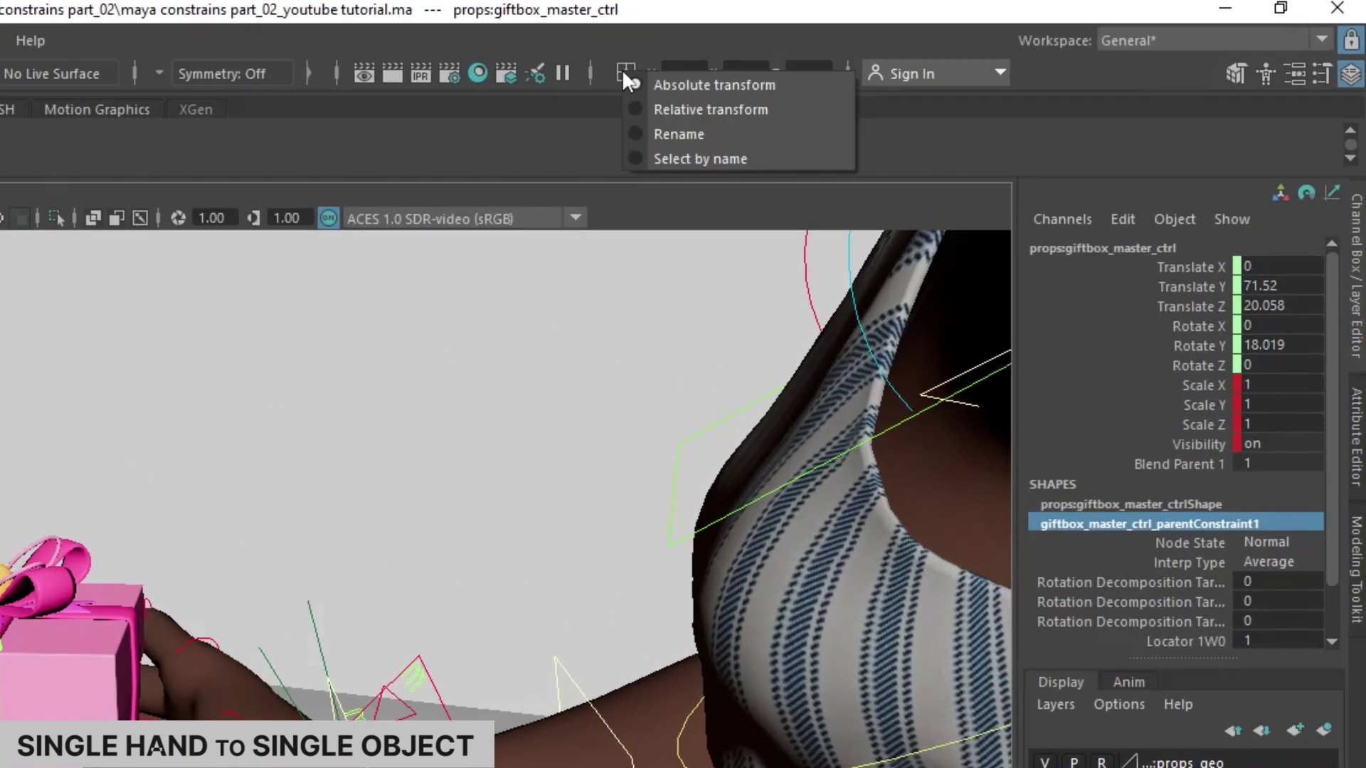
click(676, 158)
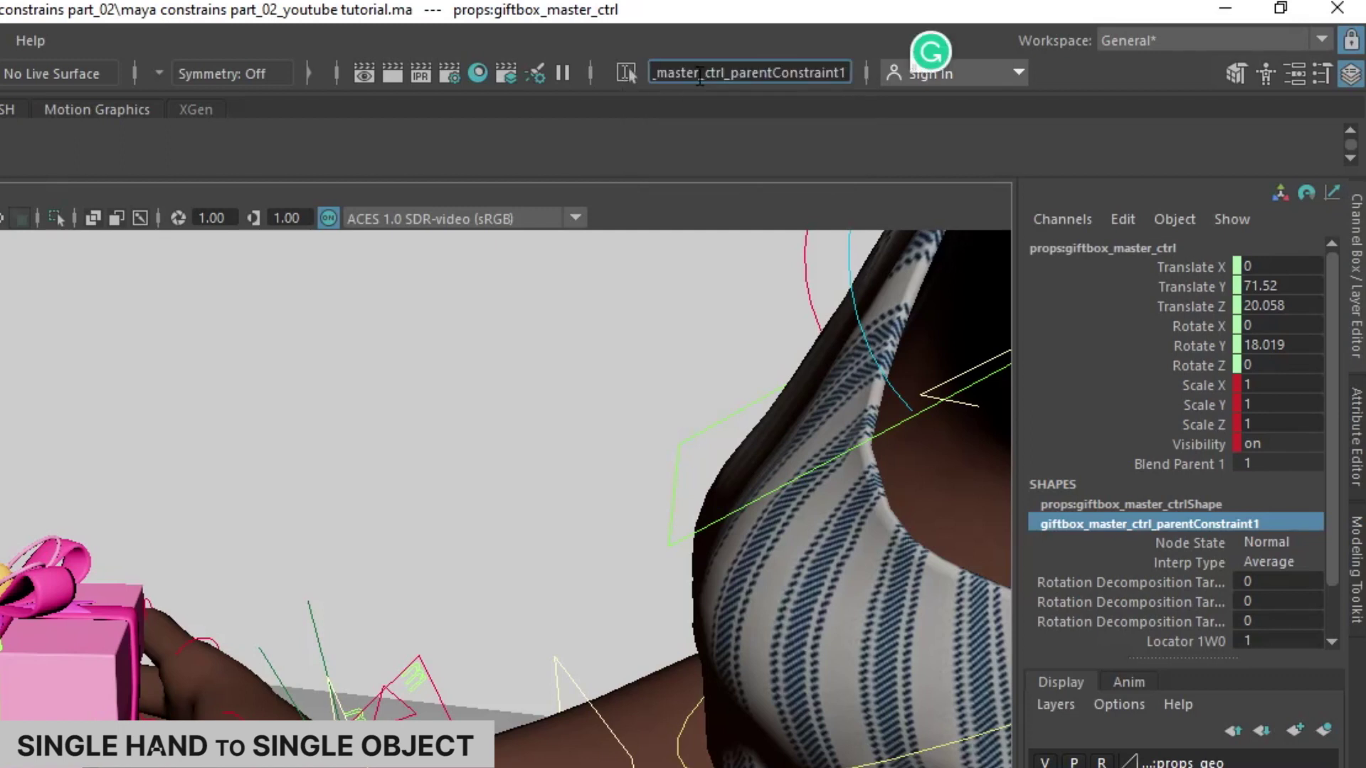
key(Return)
click(957, 198)
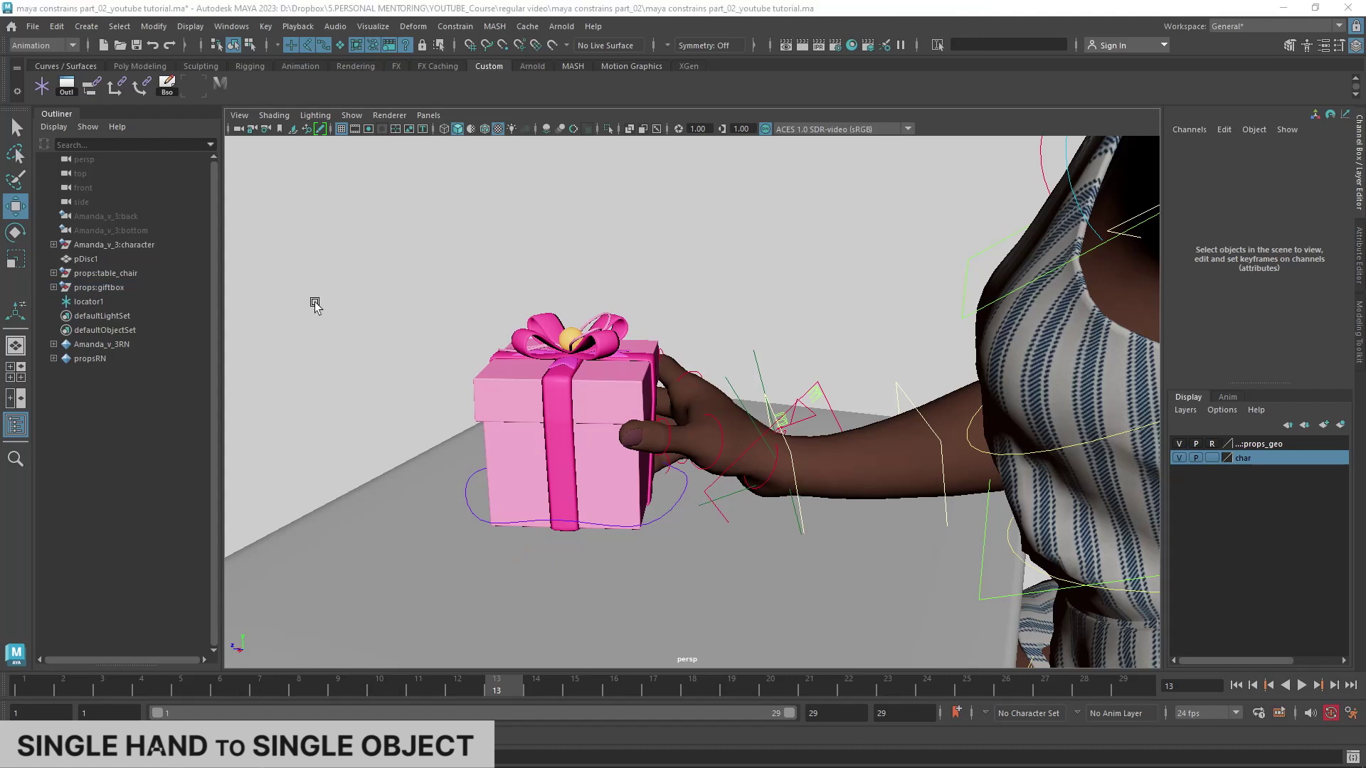
click(89, 301)
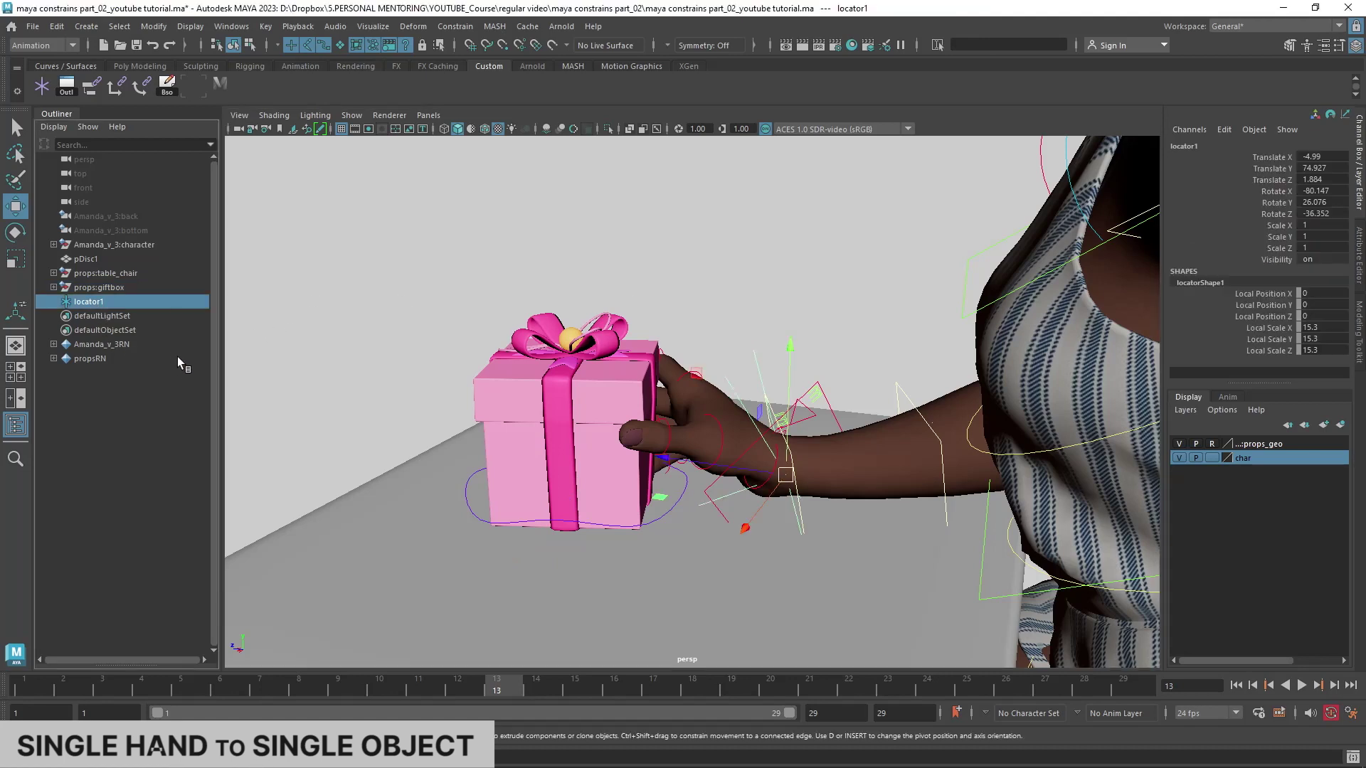
Step: Replace locator1 with a fresh locator and put it inside a new group
key(Delete)
click(87, 25)
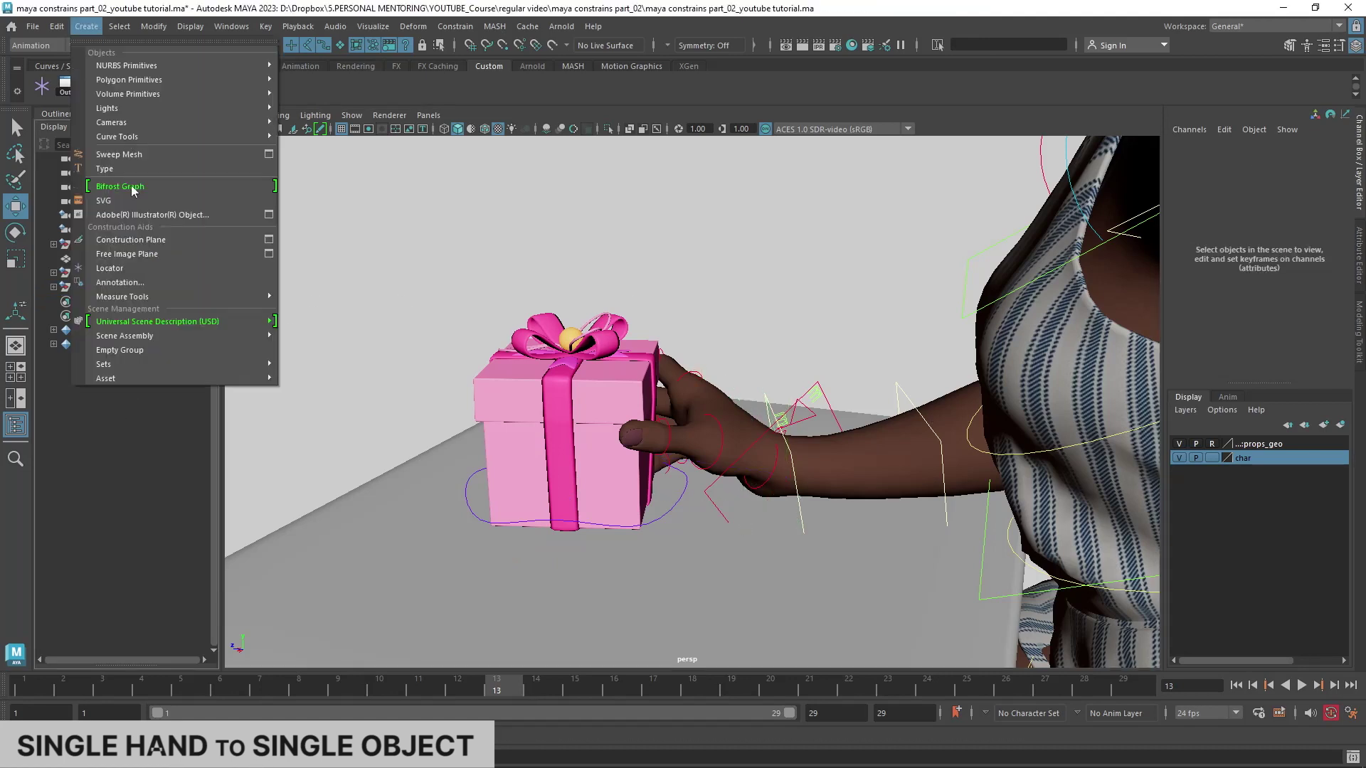
click(122, 262)
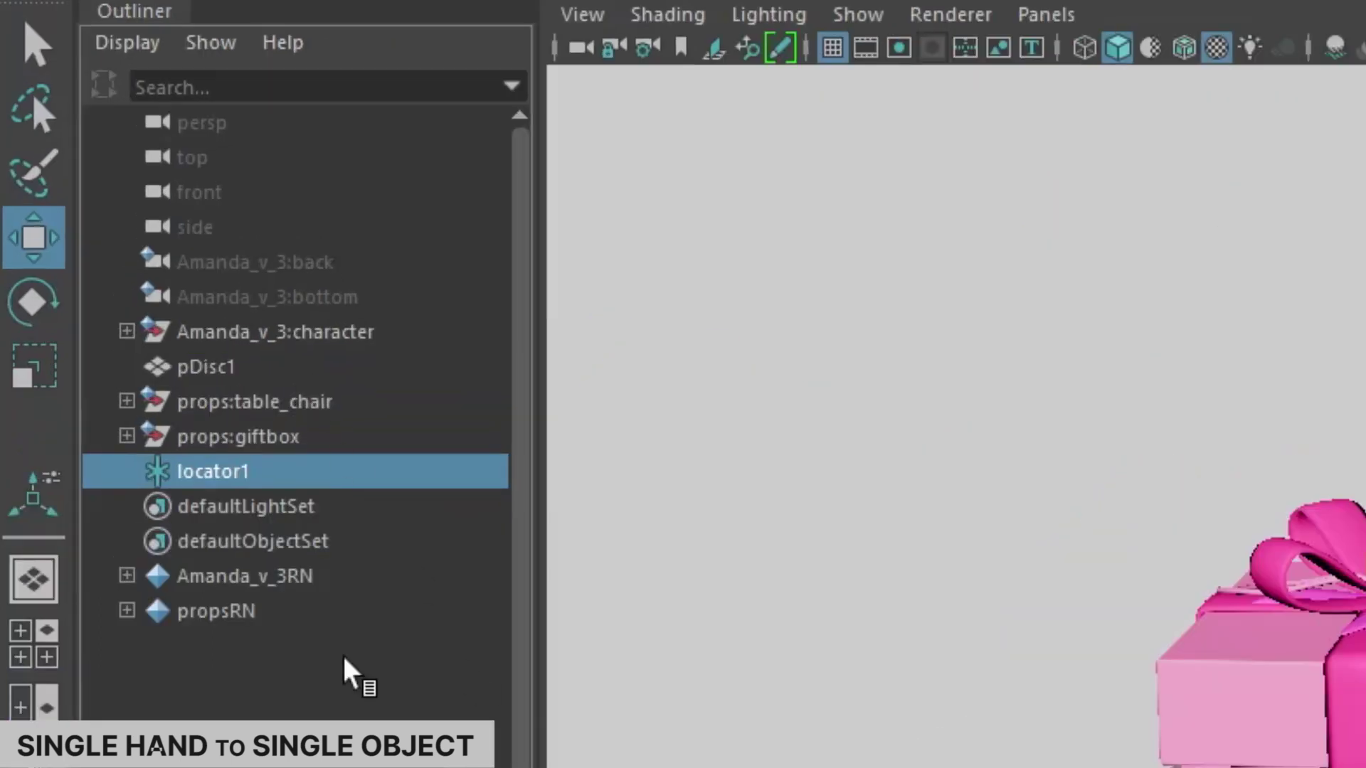
key(ctrl+g)
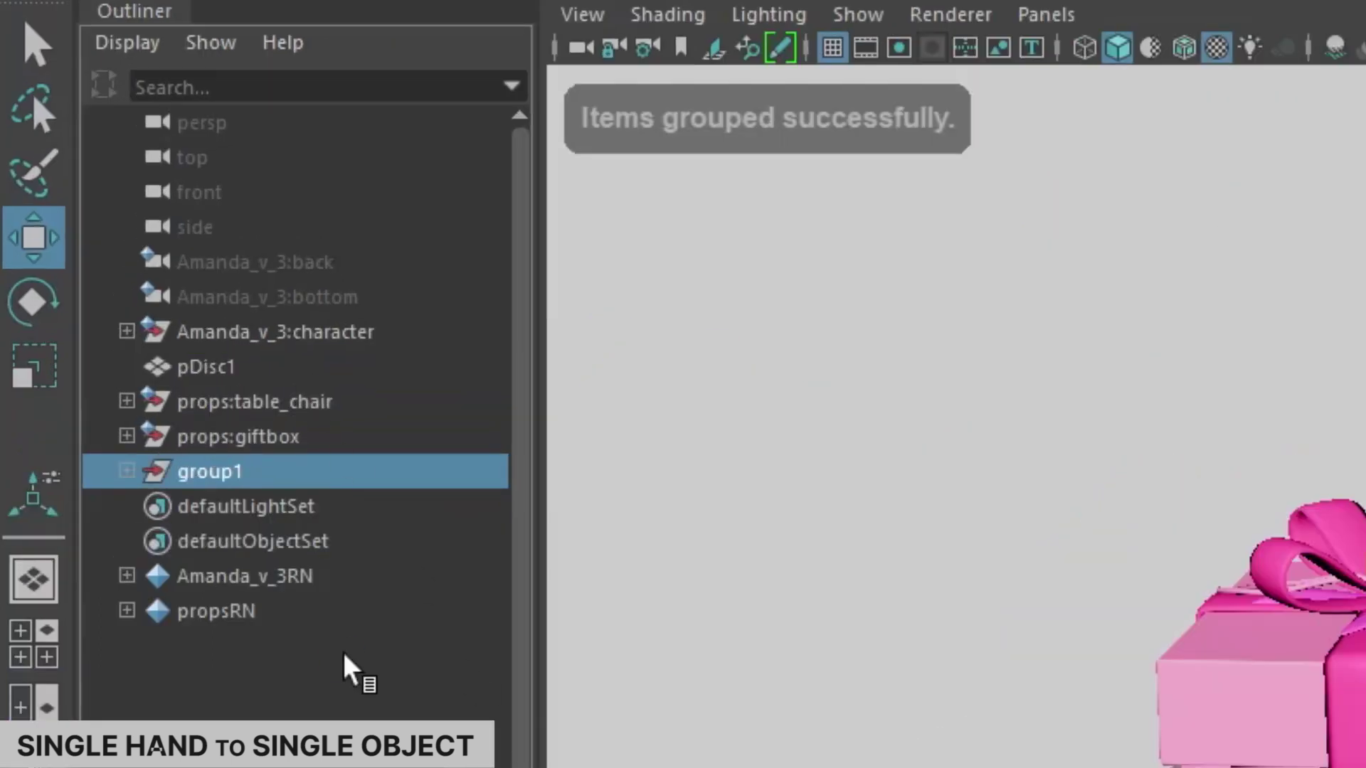
Step: Rename the locator box_ctrl_loc and its group box_ctrl_loc_constraint_grp
click(127, 472)
click(249, 514)
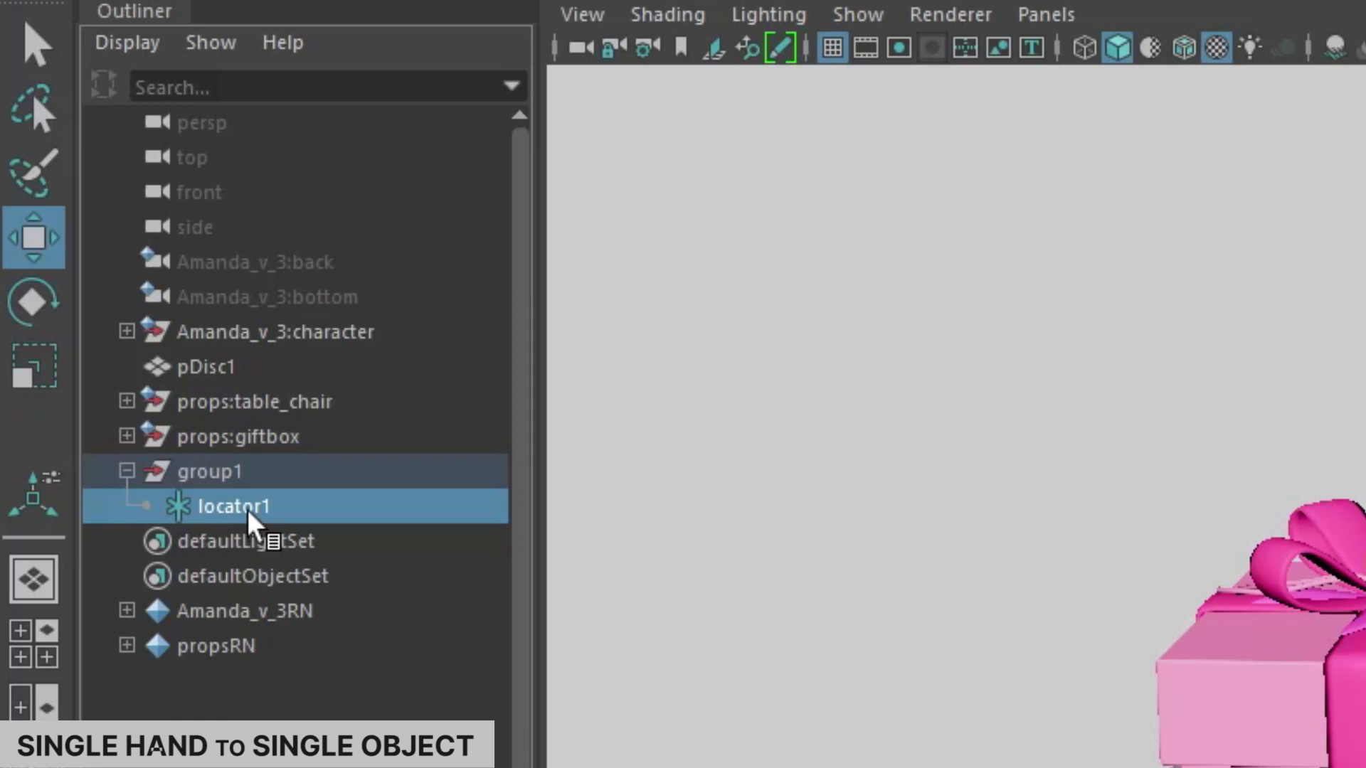
double_click(249, 511)
text(box)
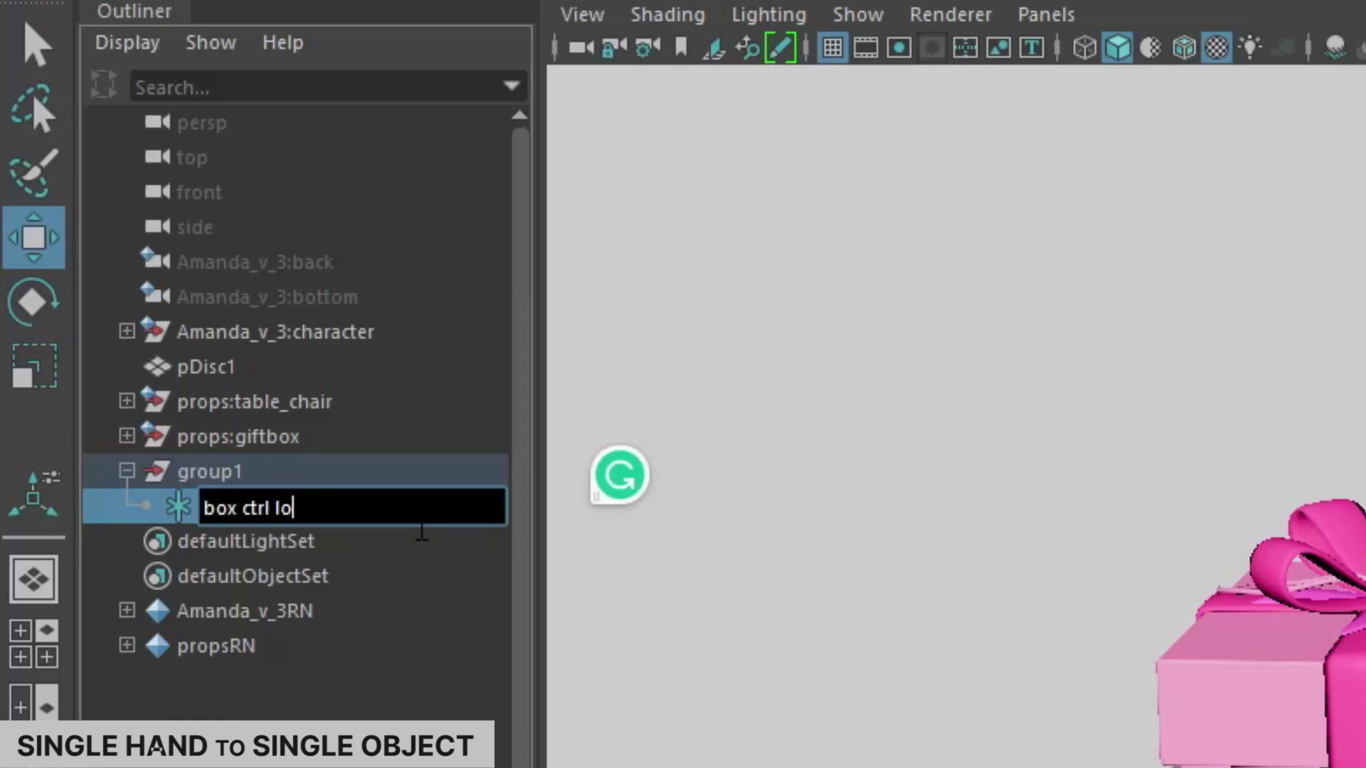
text(ctrl_lo)
key(Return)
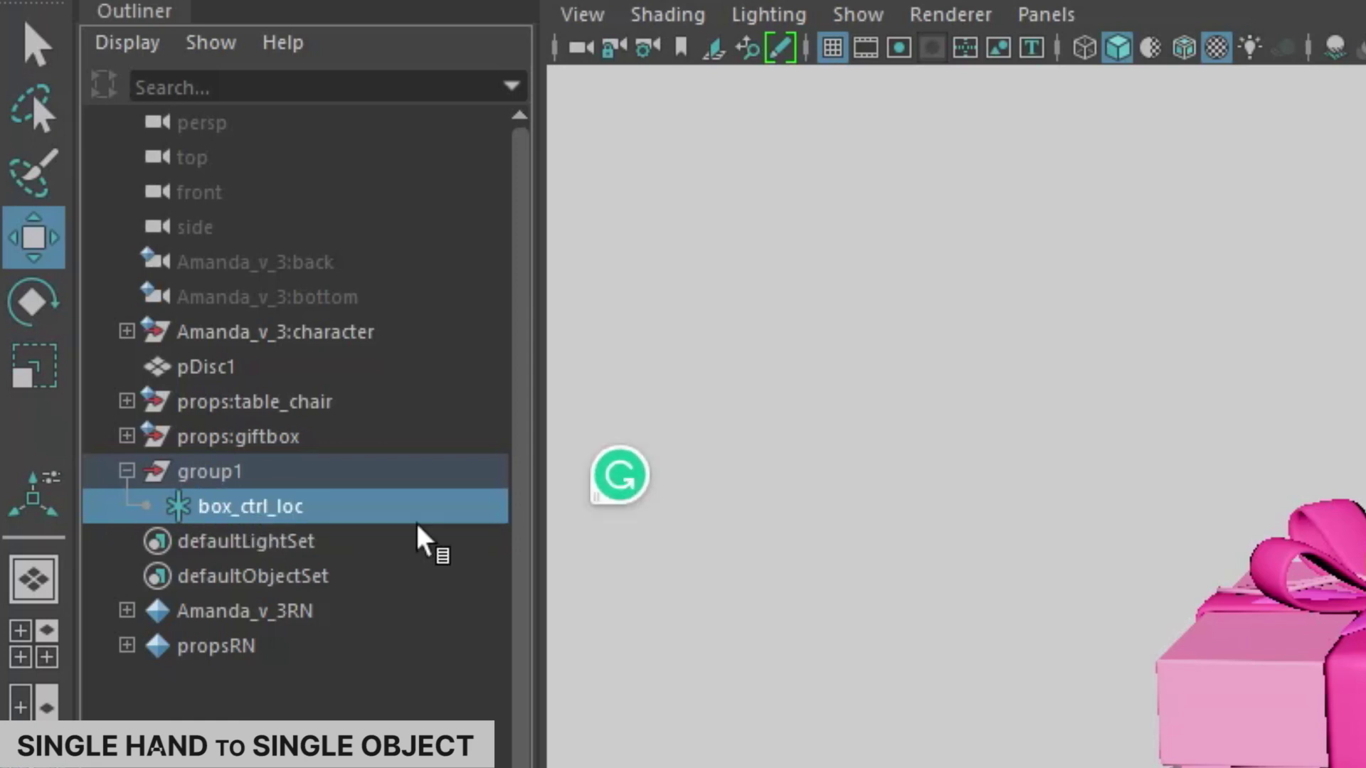
double_click(207, 472)
text(box ctrl loc constraint grp)
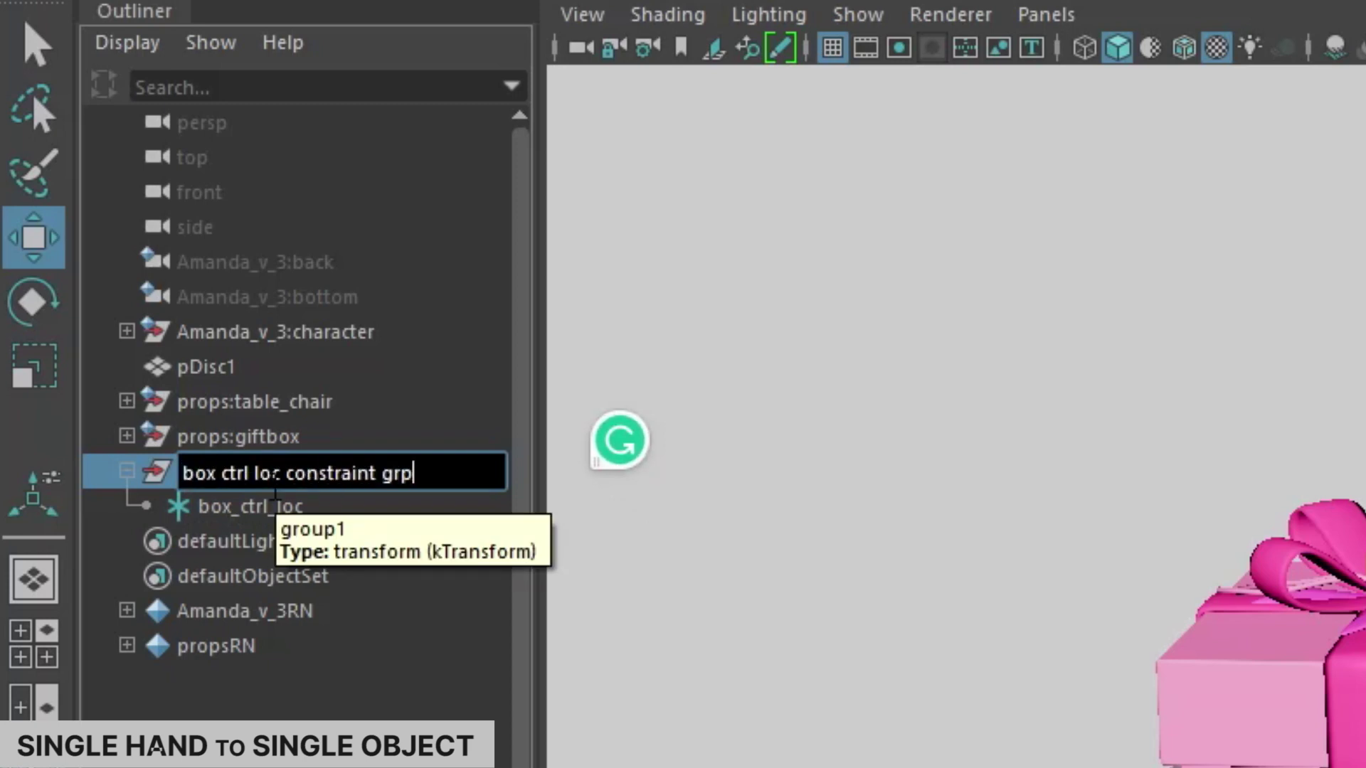
key(Return)
click(729, 483)
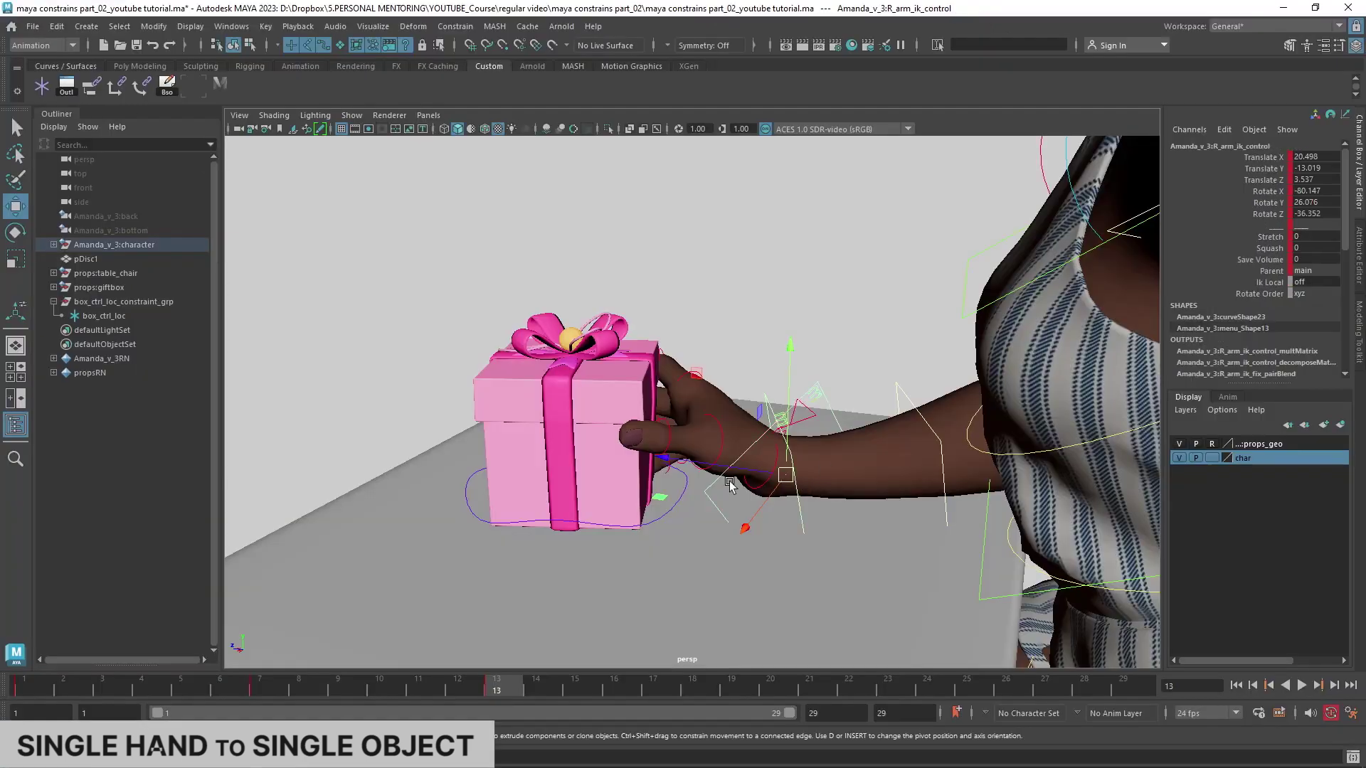
Step: Parent-constrain box_ctrl_loc_constraint_grp to the right-arm IK control
click(98, 302)
click(444, 32)
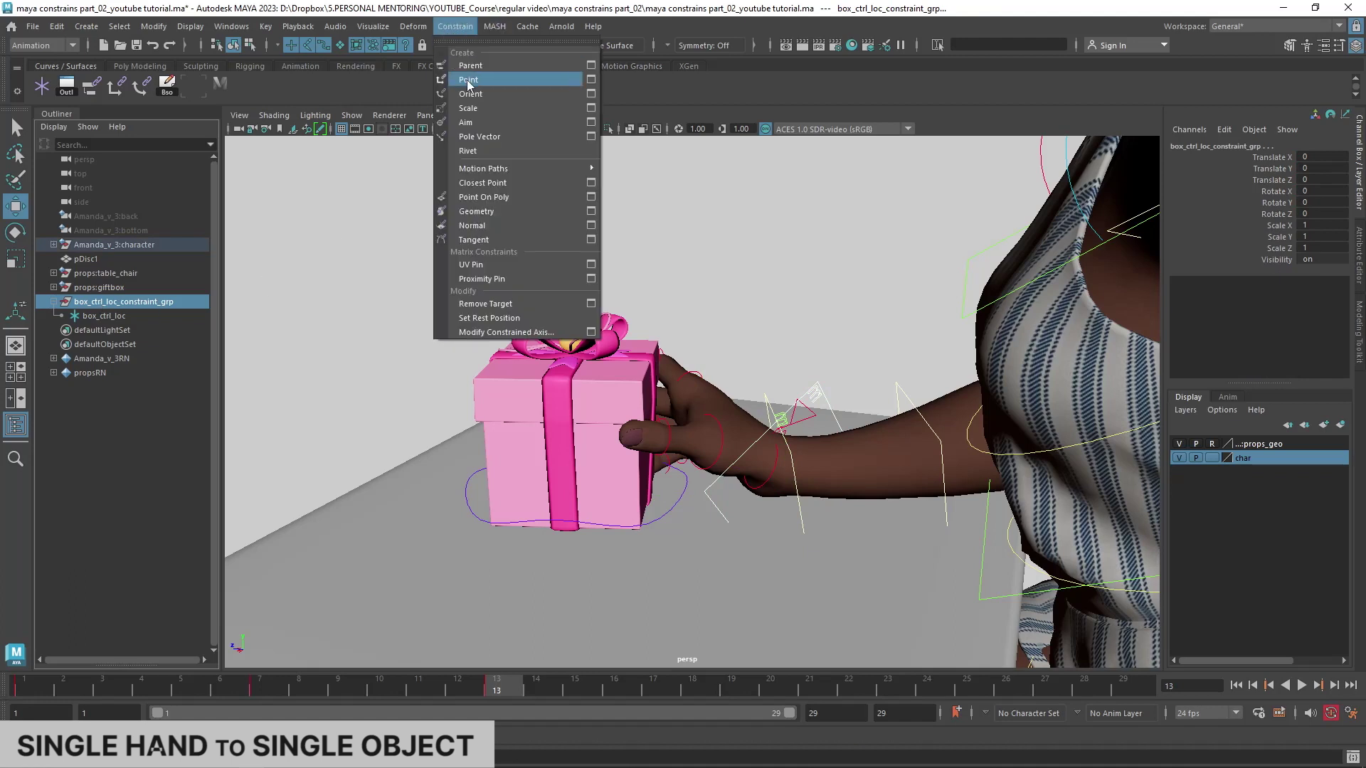
click(598, 65)
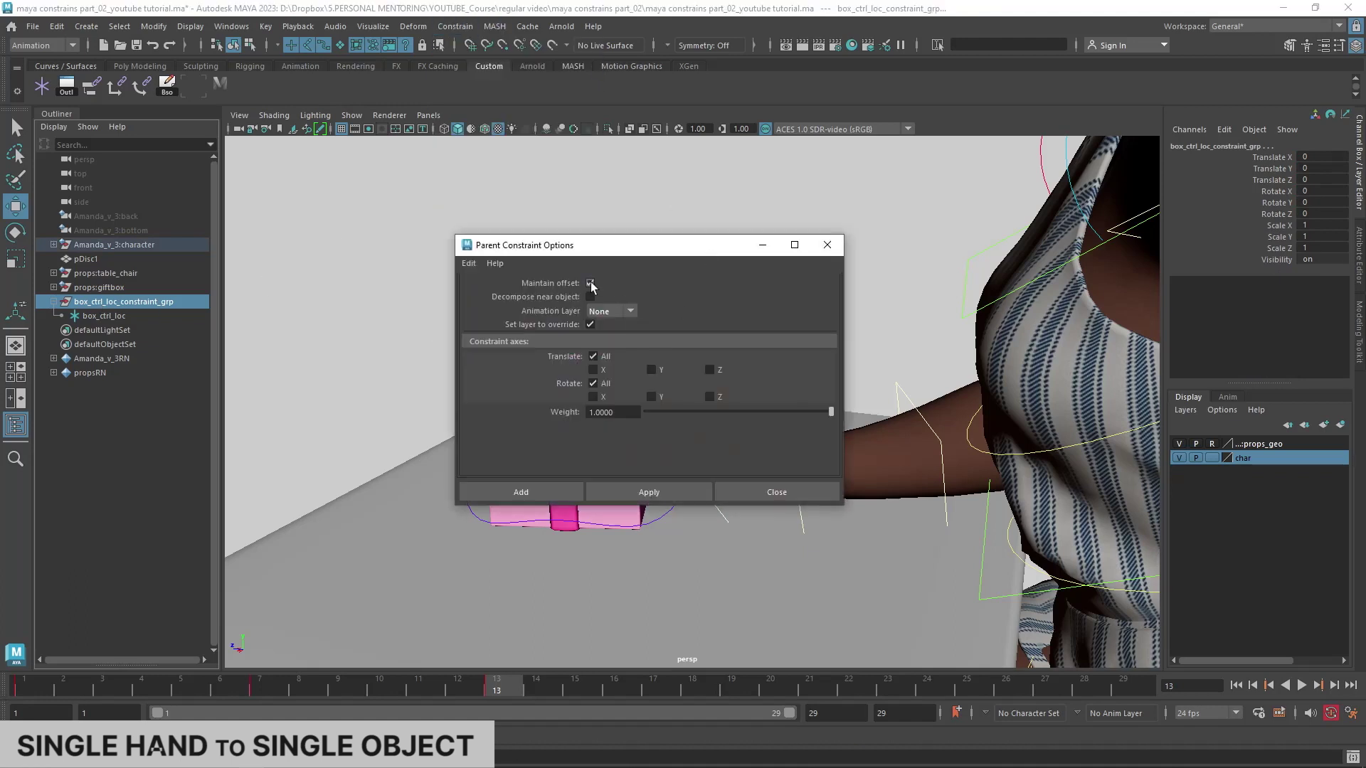
click(550, 488)
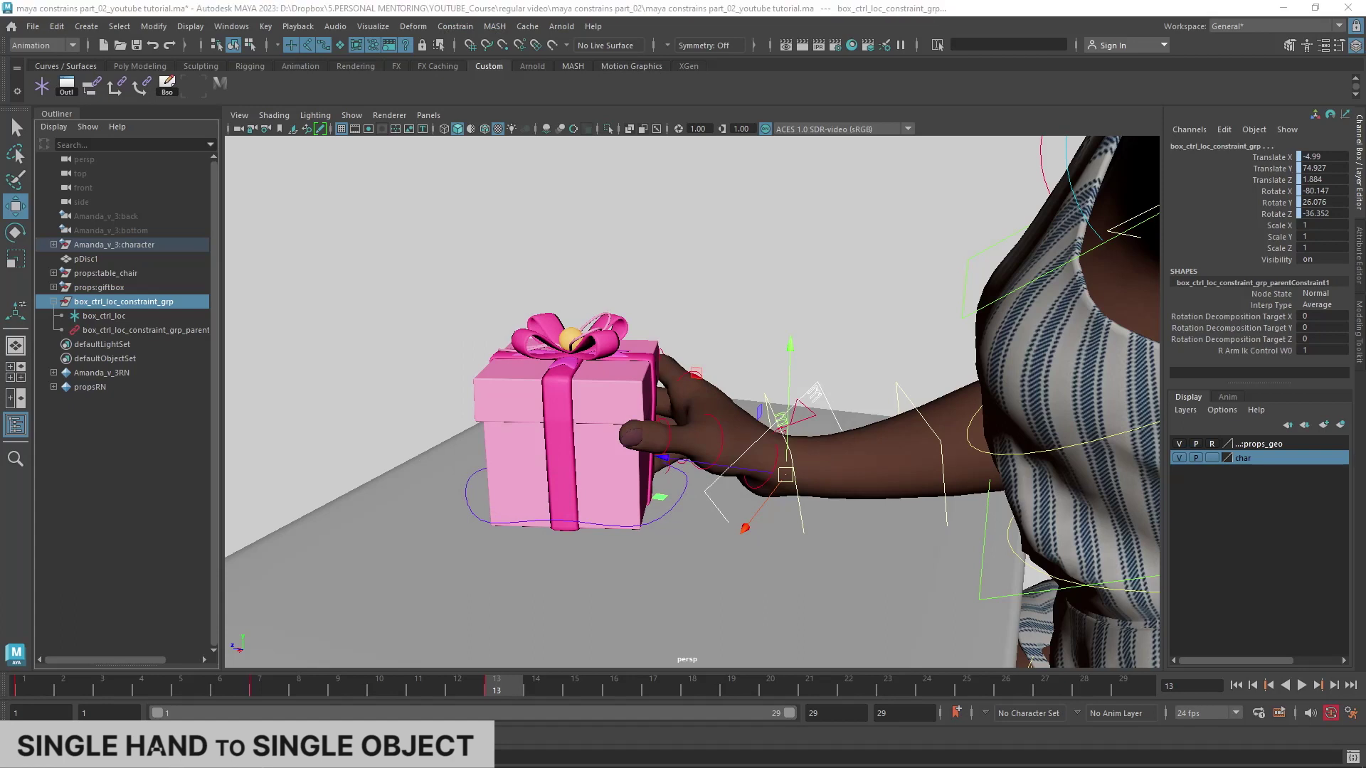
Step: Move and tilt box_ctrl_loc onto the gift, then parent-constrain the gift control to it
mouse_move(809, 496)
mouse_down()
mouse_move(626, 398)
mouse_move(659, 514)
mouse_move(682, 439)
mouse_up()
key(e)
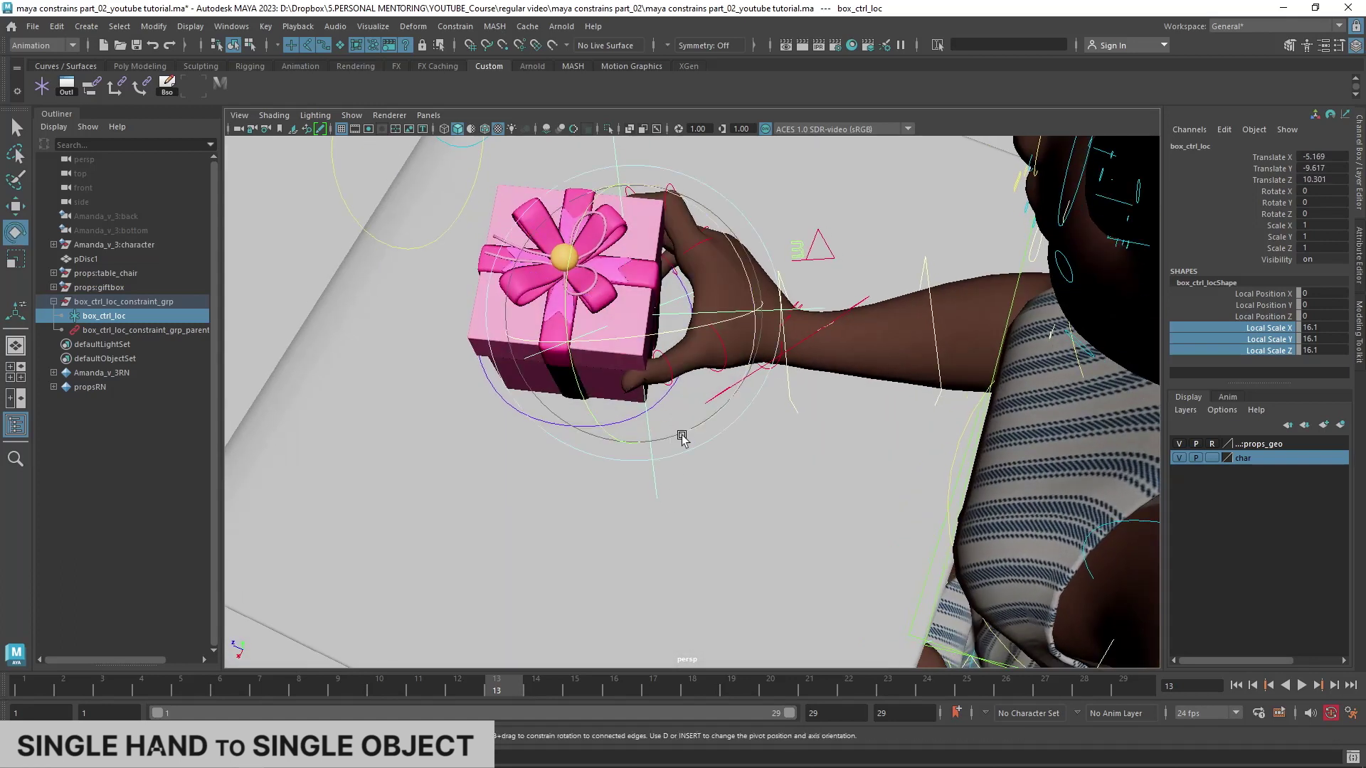
drag(726, 397, 568, 298)
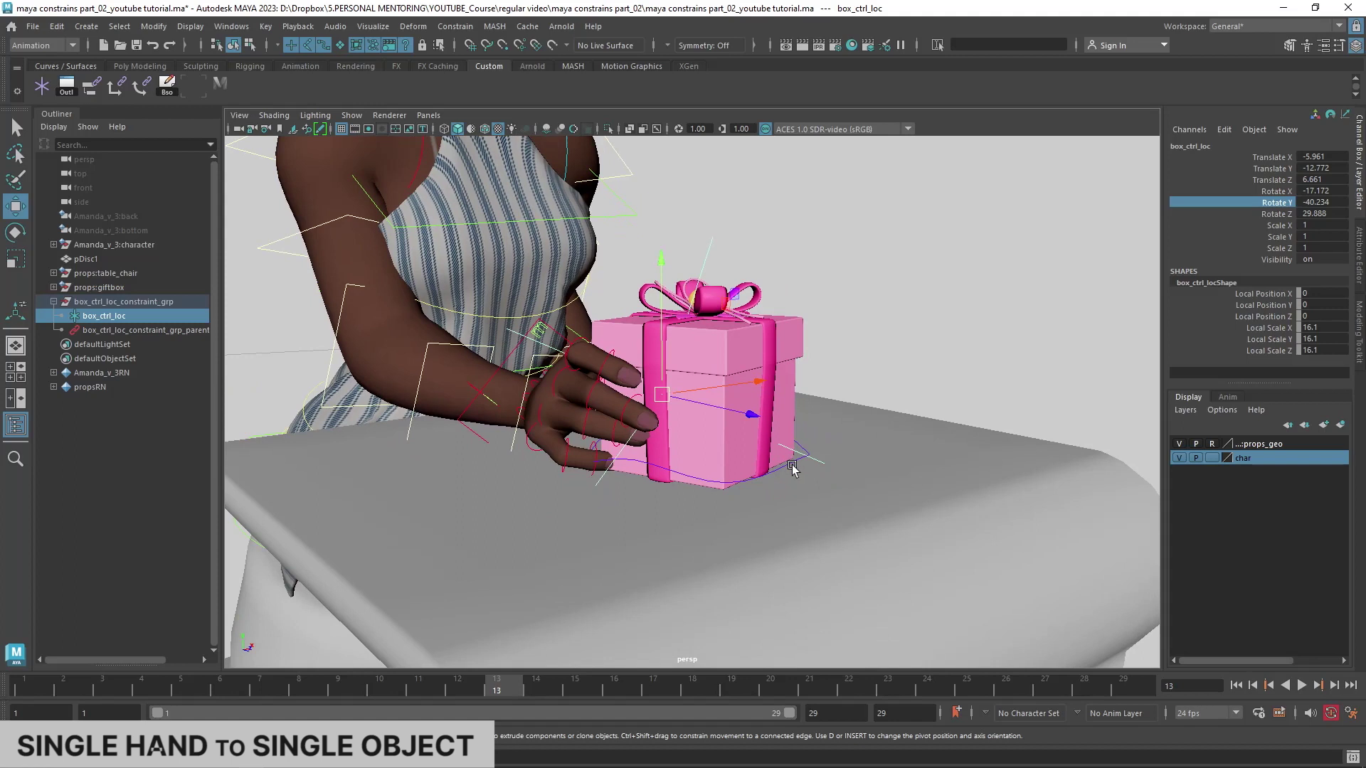
shift+click(792, 467)
click(455, 26)
click(597, 58)
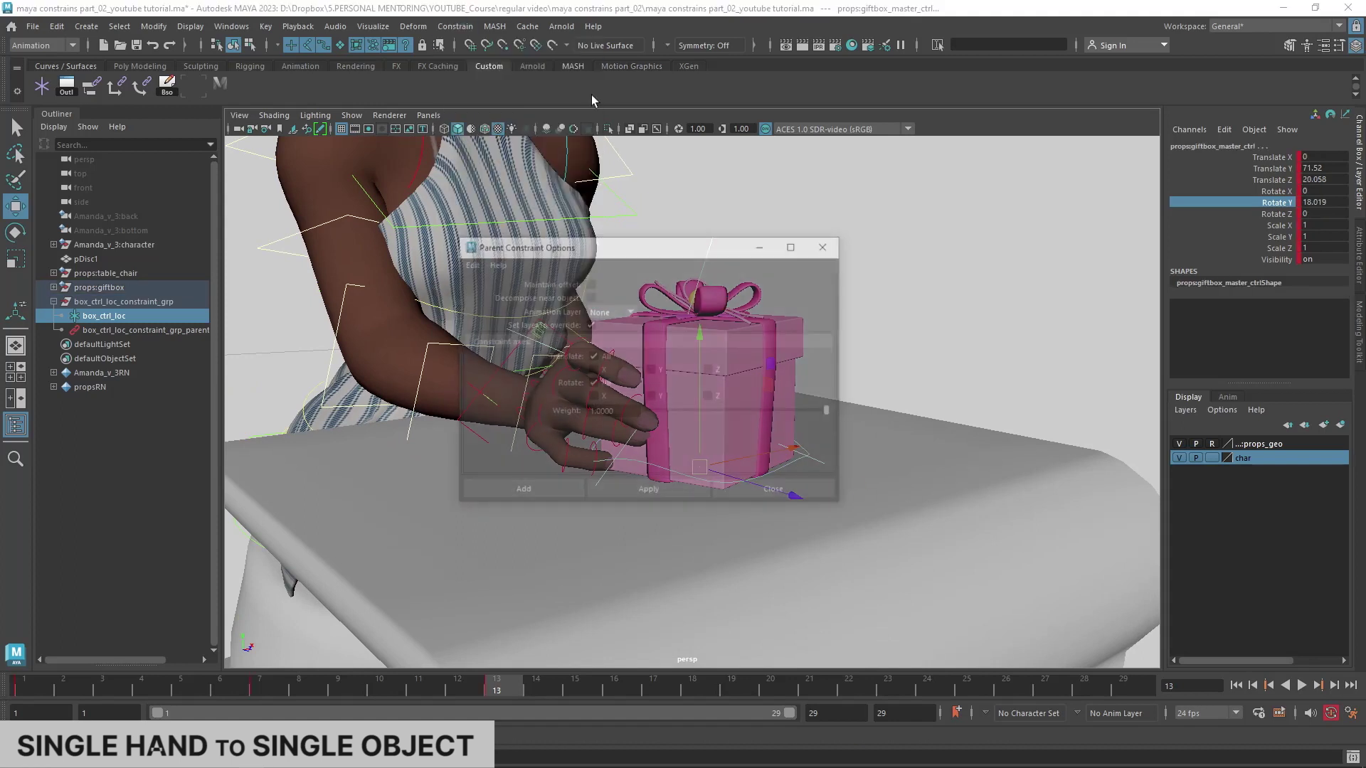
click(531, 492)
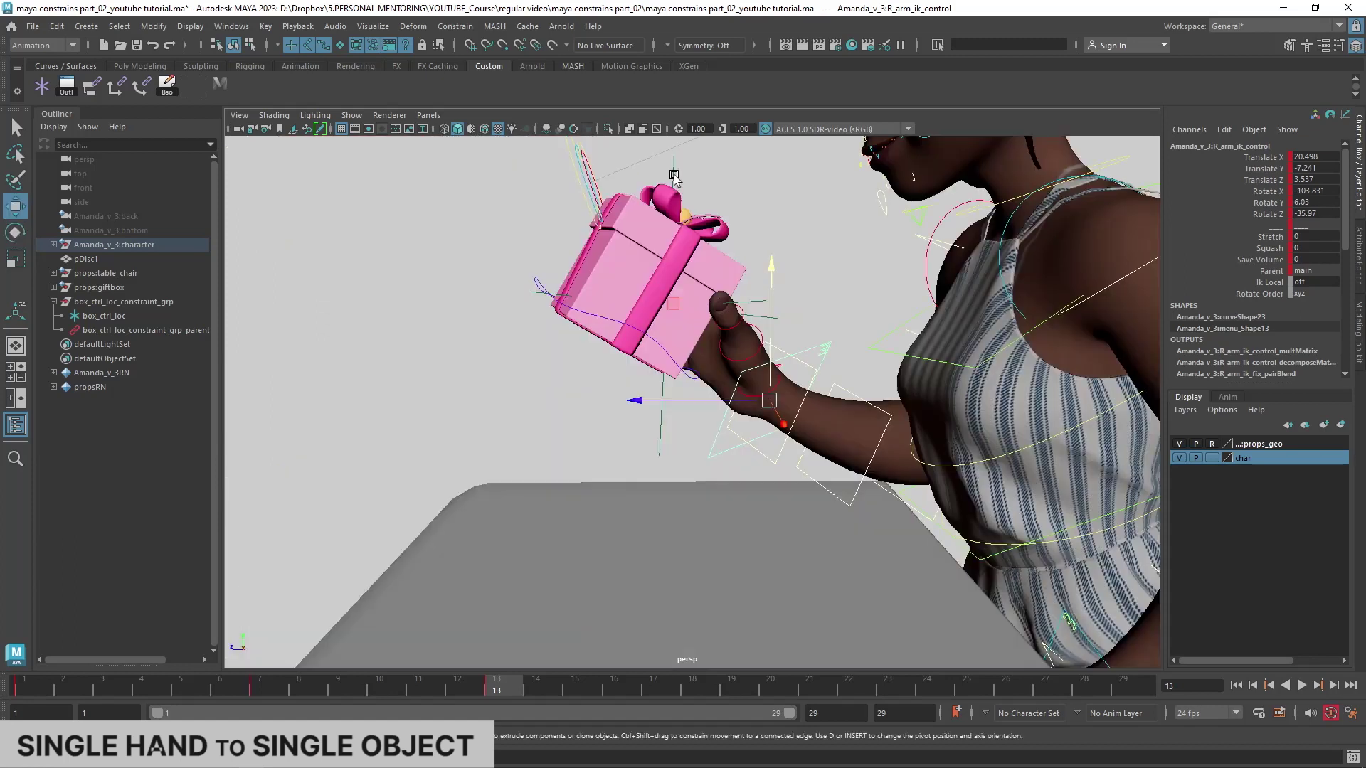
Step: Set a key on box_ctrl_loc_constraint_grp's transforms
click(622, 256)
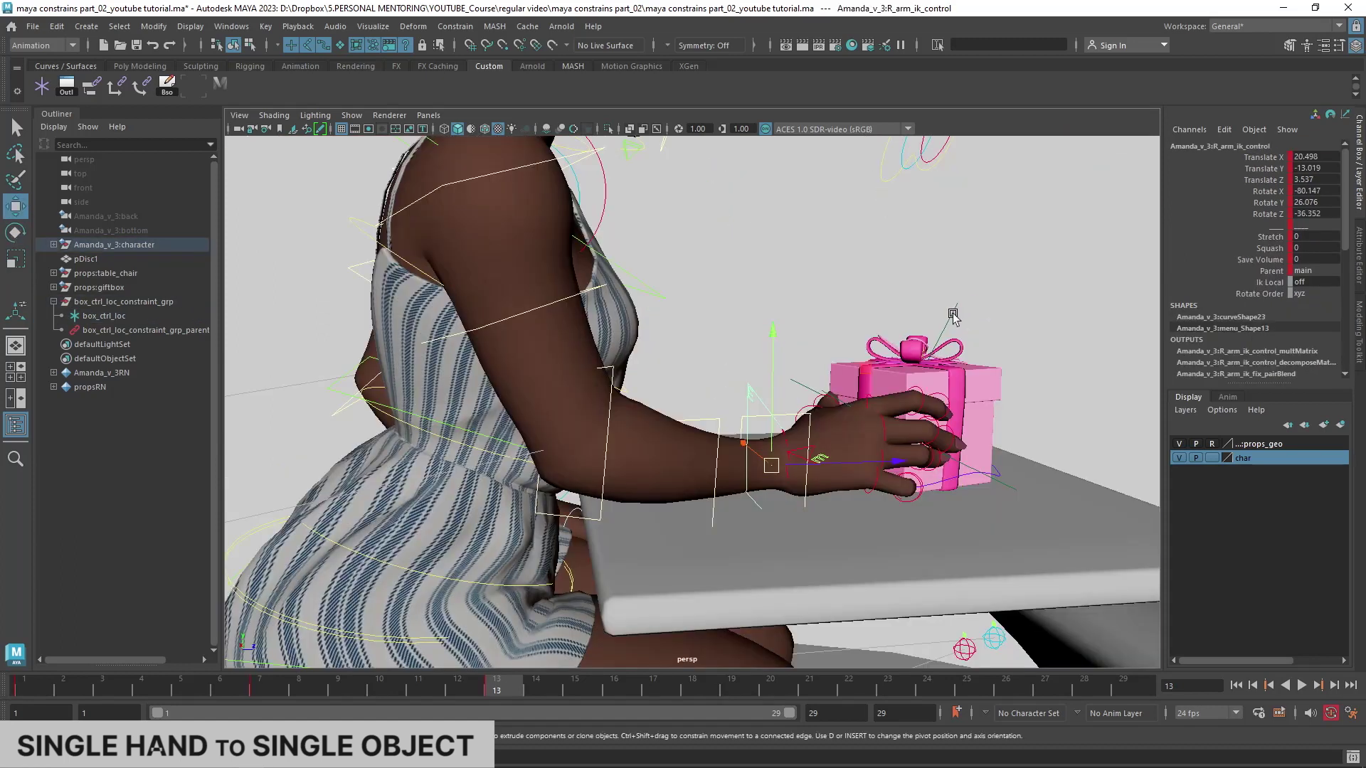
click(948, 384)
key(s)
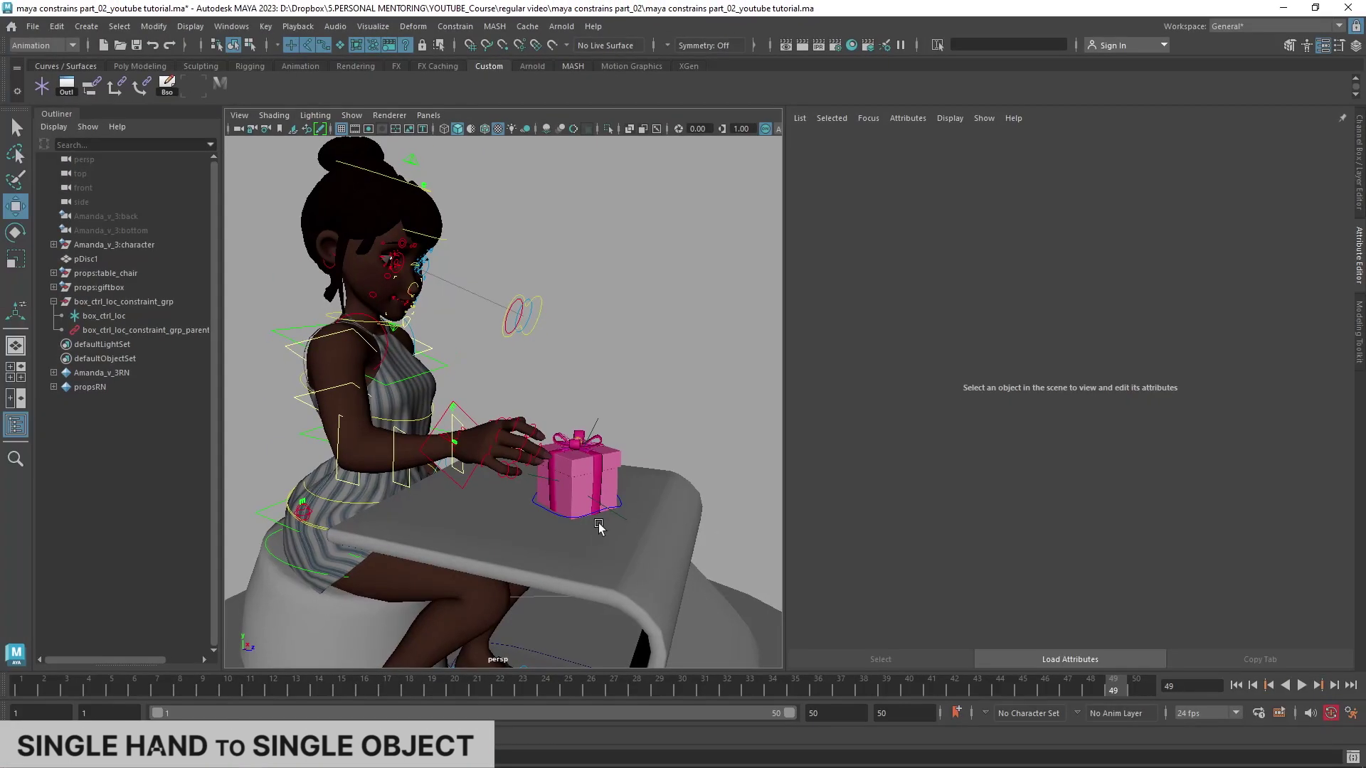
Step: Inspect the Constraint Attributes of giftbox_master_ctrl_parentConstraint1 in the Attribute Editor
click(585, 515)
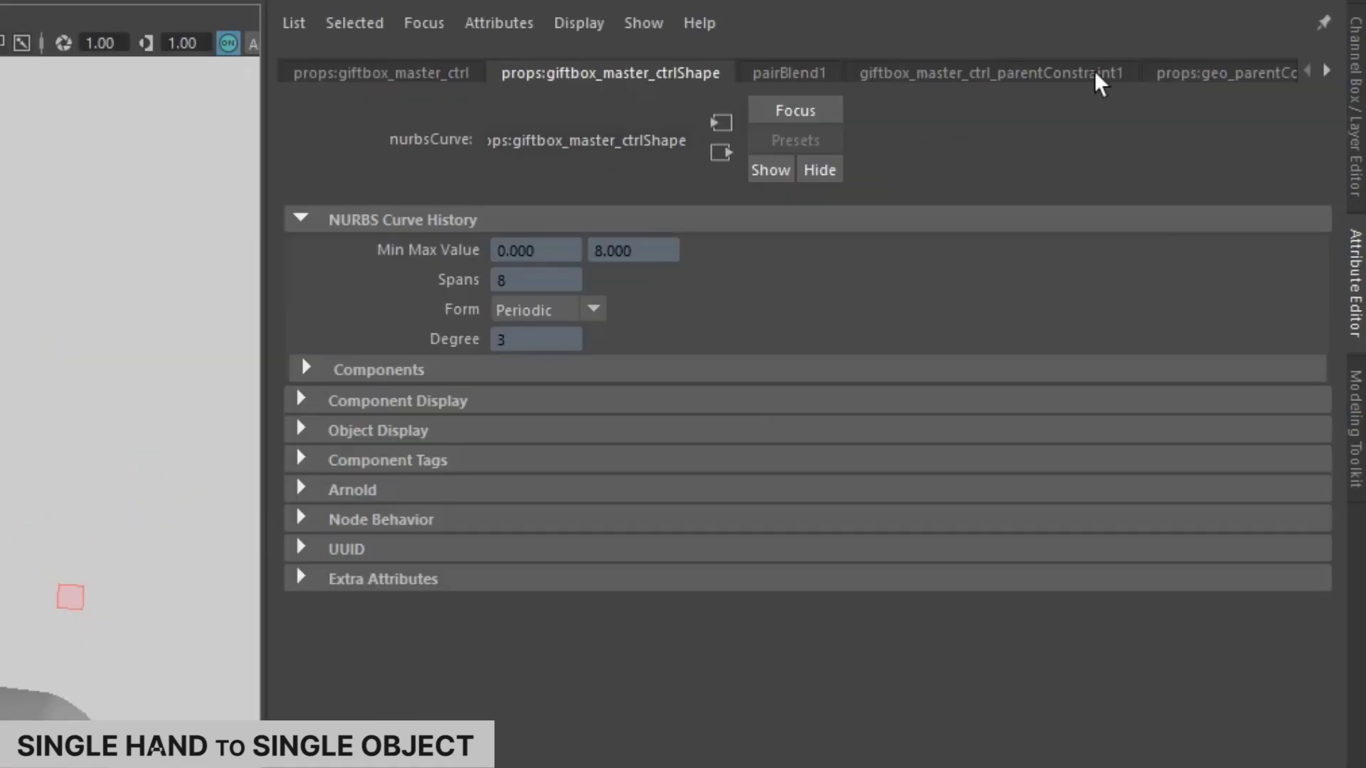
click(1071, 82)
click(299, 395)
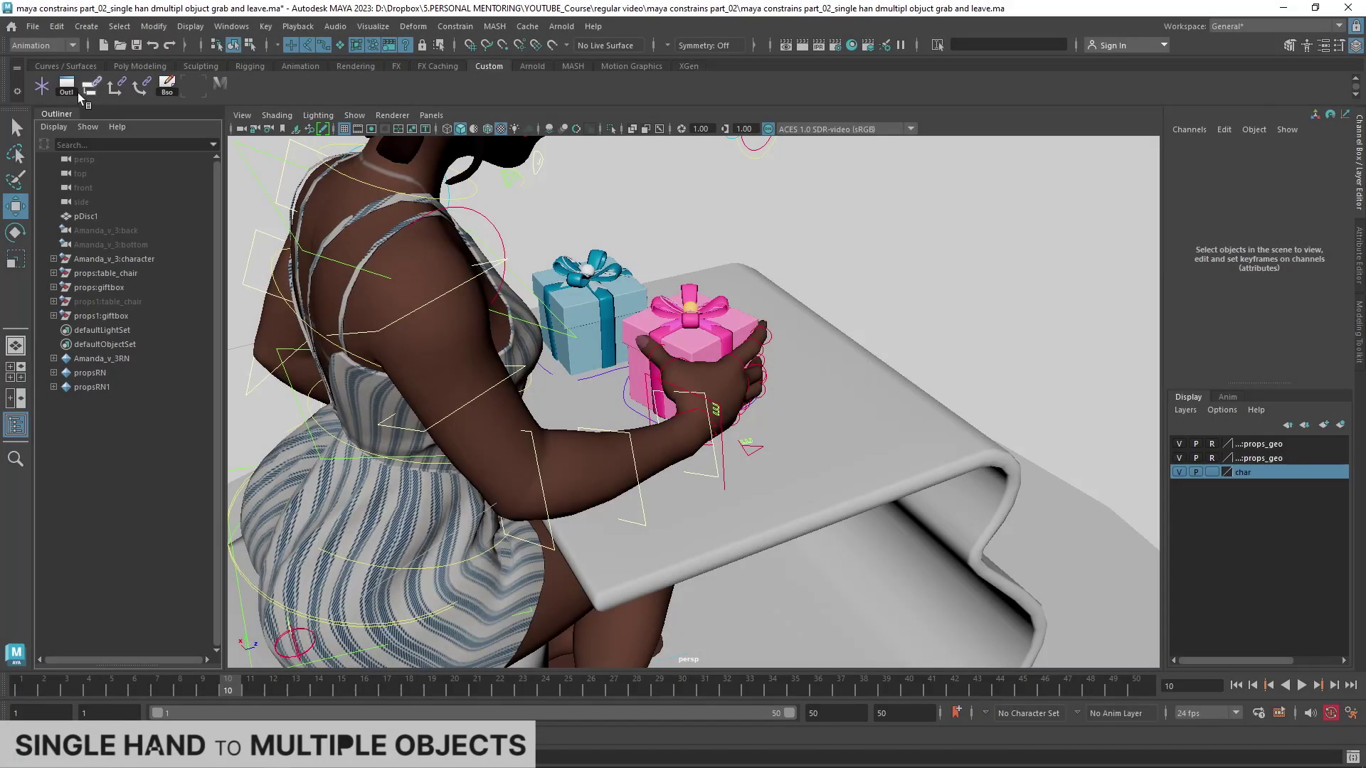
Step: Group locator1, renaming it gift_01_ctrl_loc and the group gift_01_ctrl_loc_constrain_grp
click(41, 86)
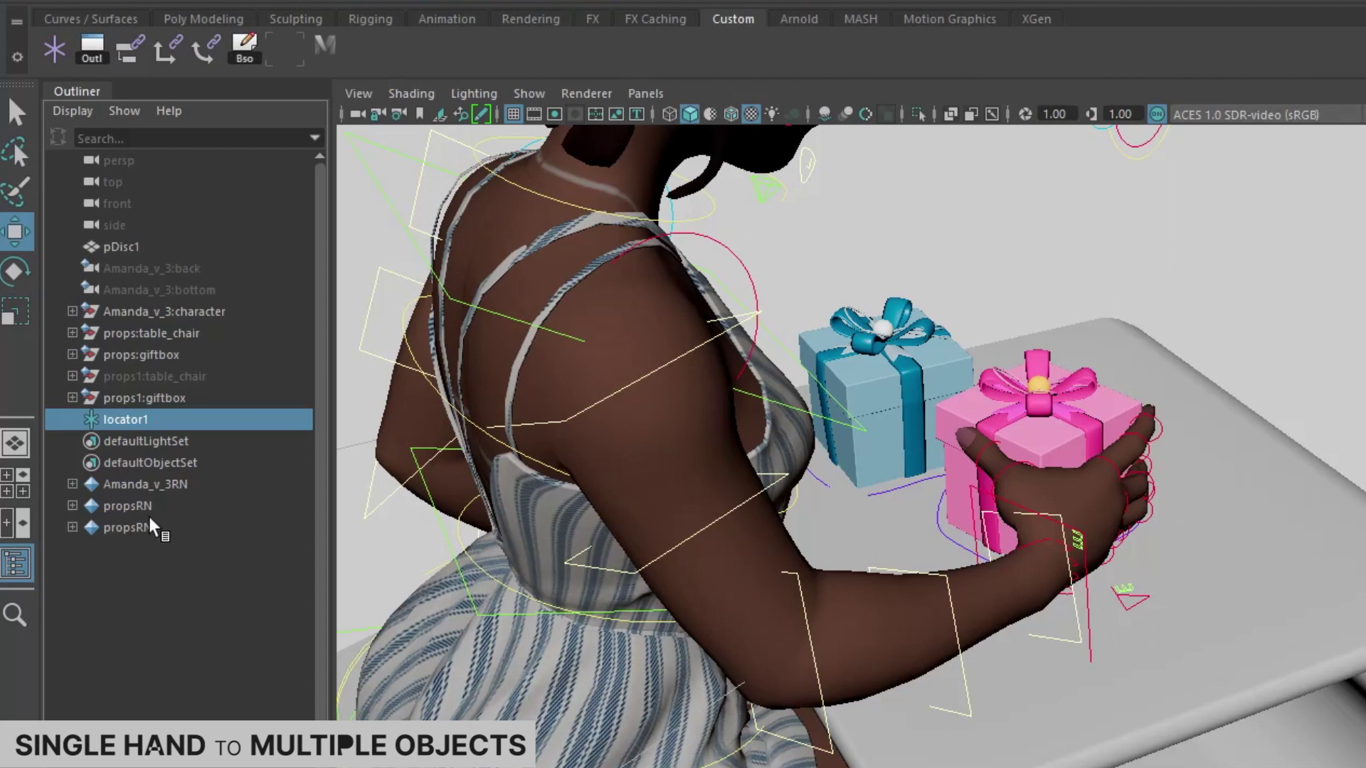
key(ctrl+g)
click(71, 419)
double_click(135, 442)
text(pro)
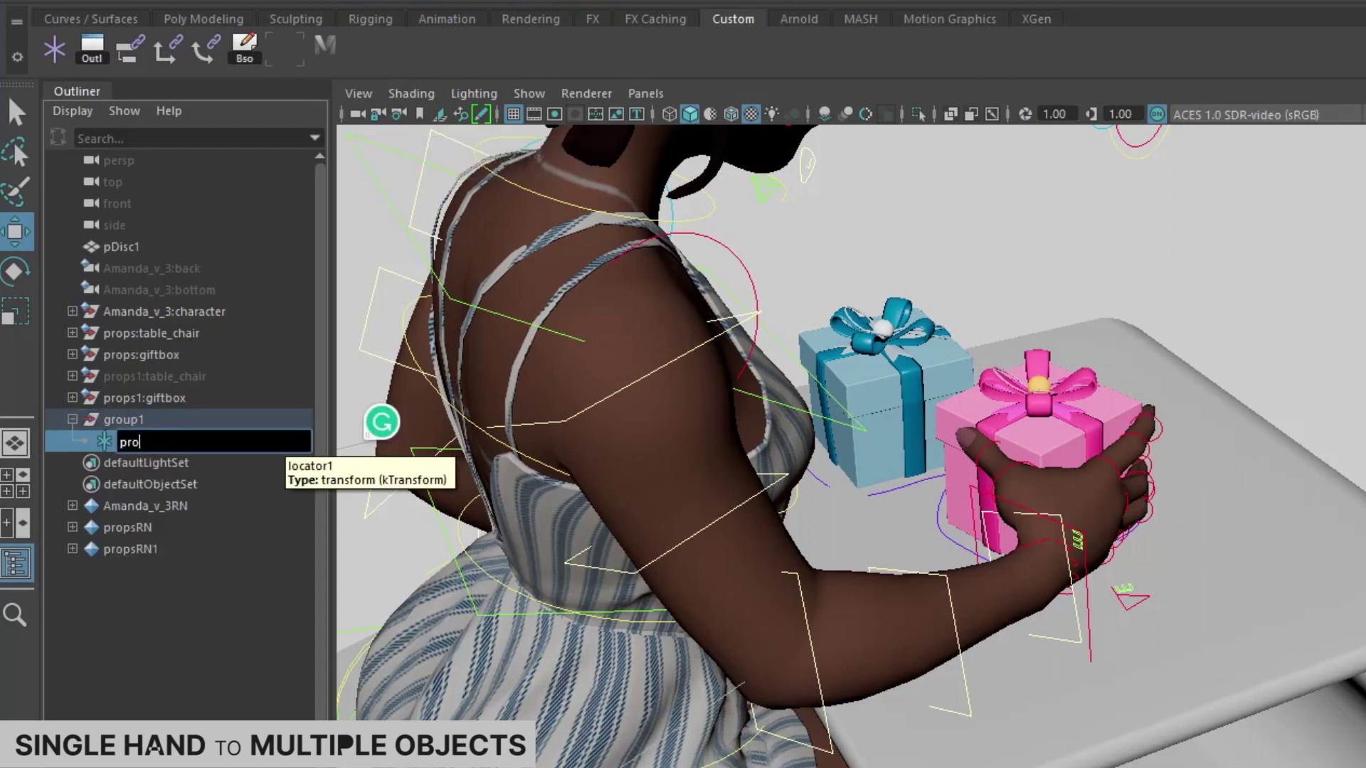
text(gift_01_ctrl_loc)
key(Return)
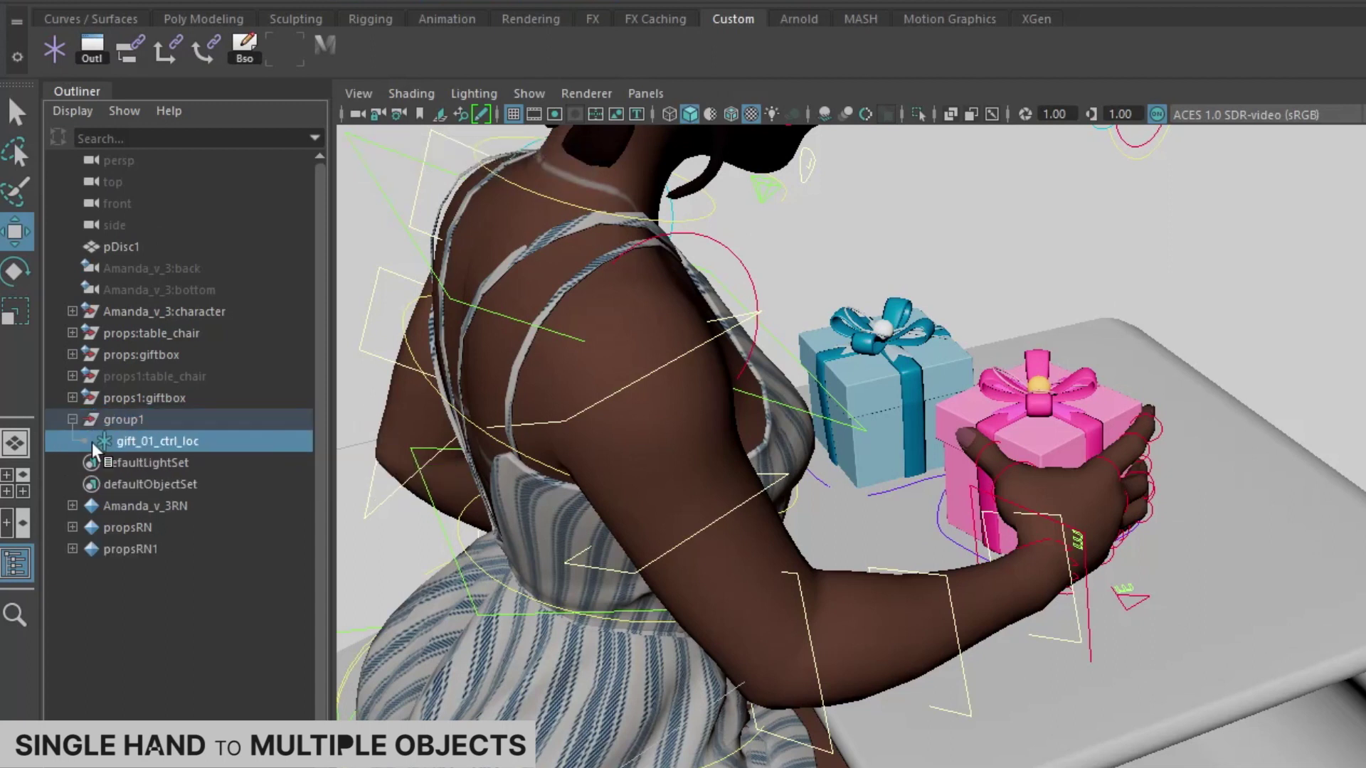
double_click(124, 420)
text(gift_01_ctrl_loc_constrain_grp)
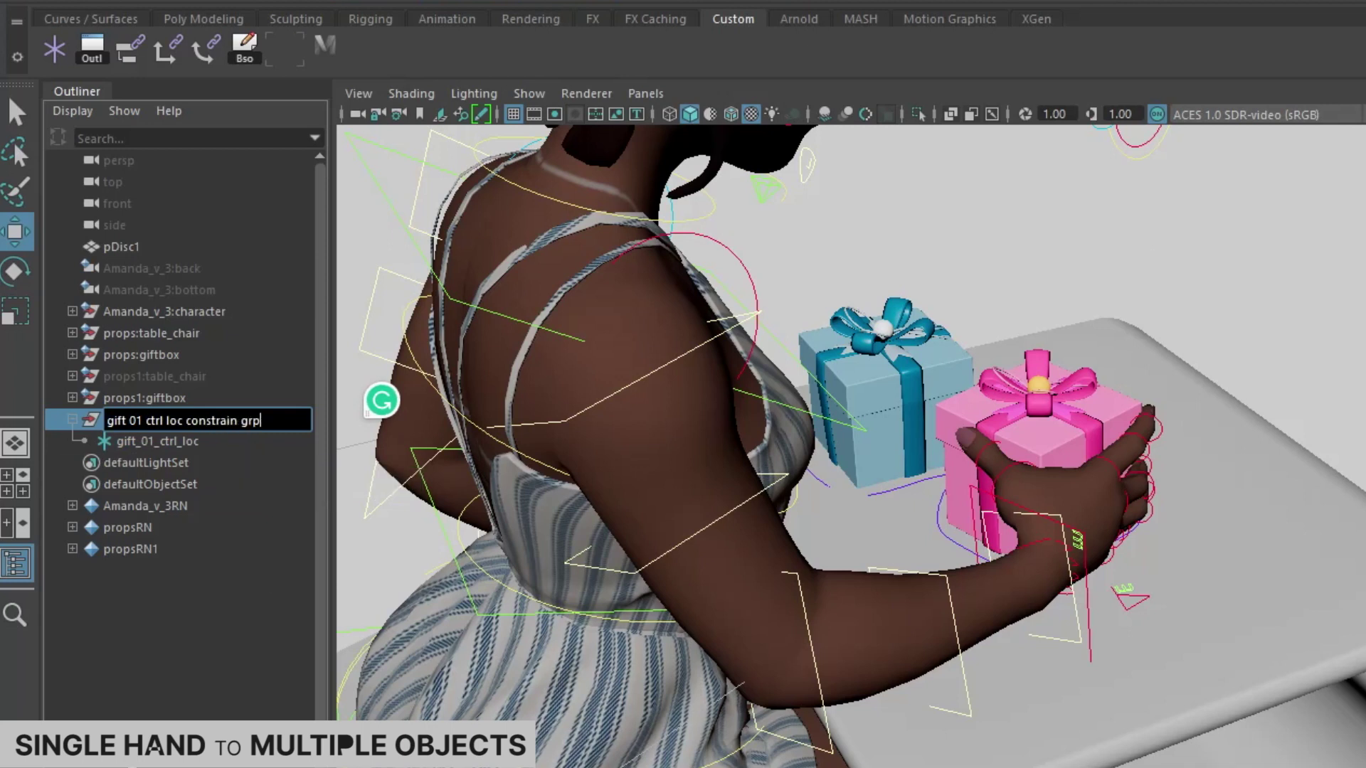
key(Return)
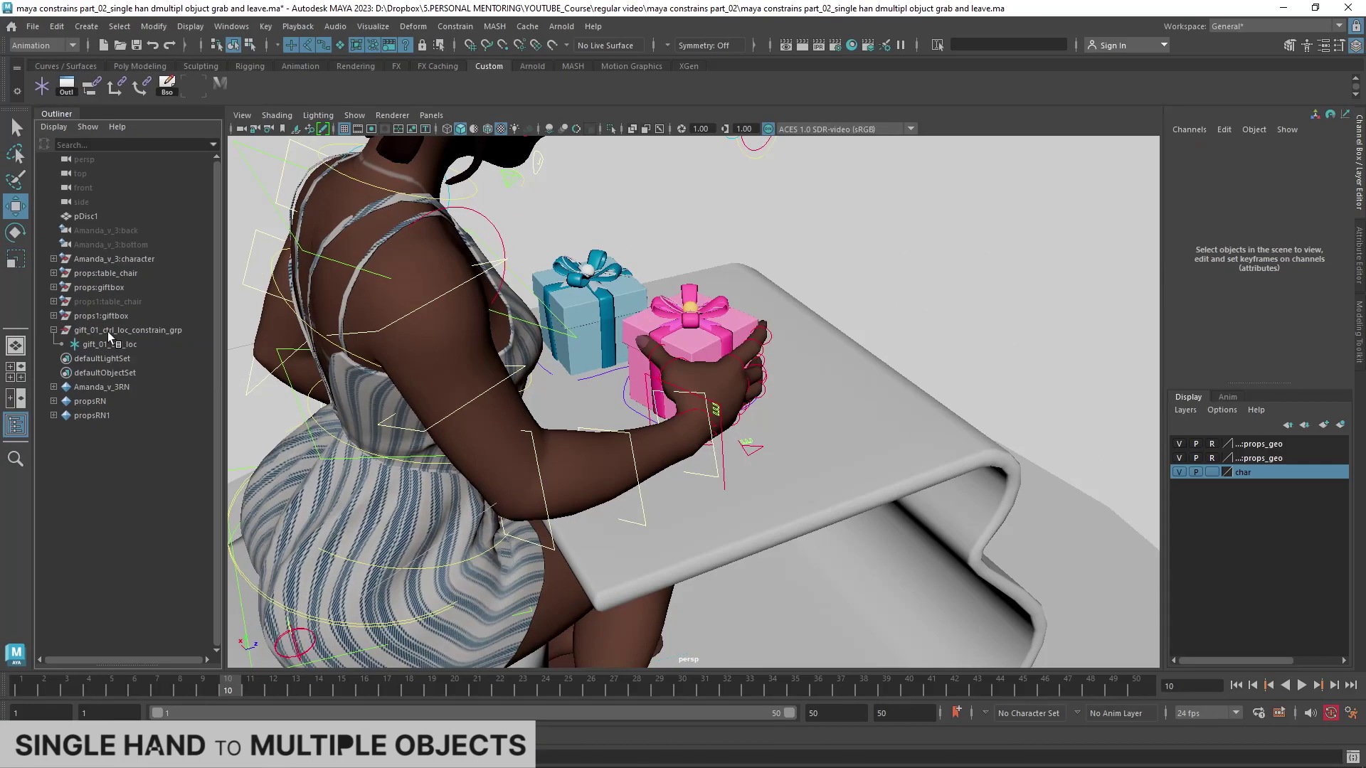
click(108, 332)
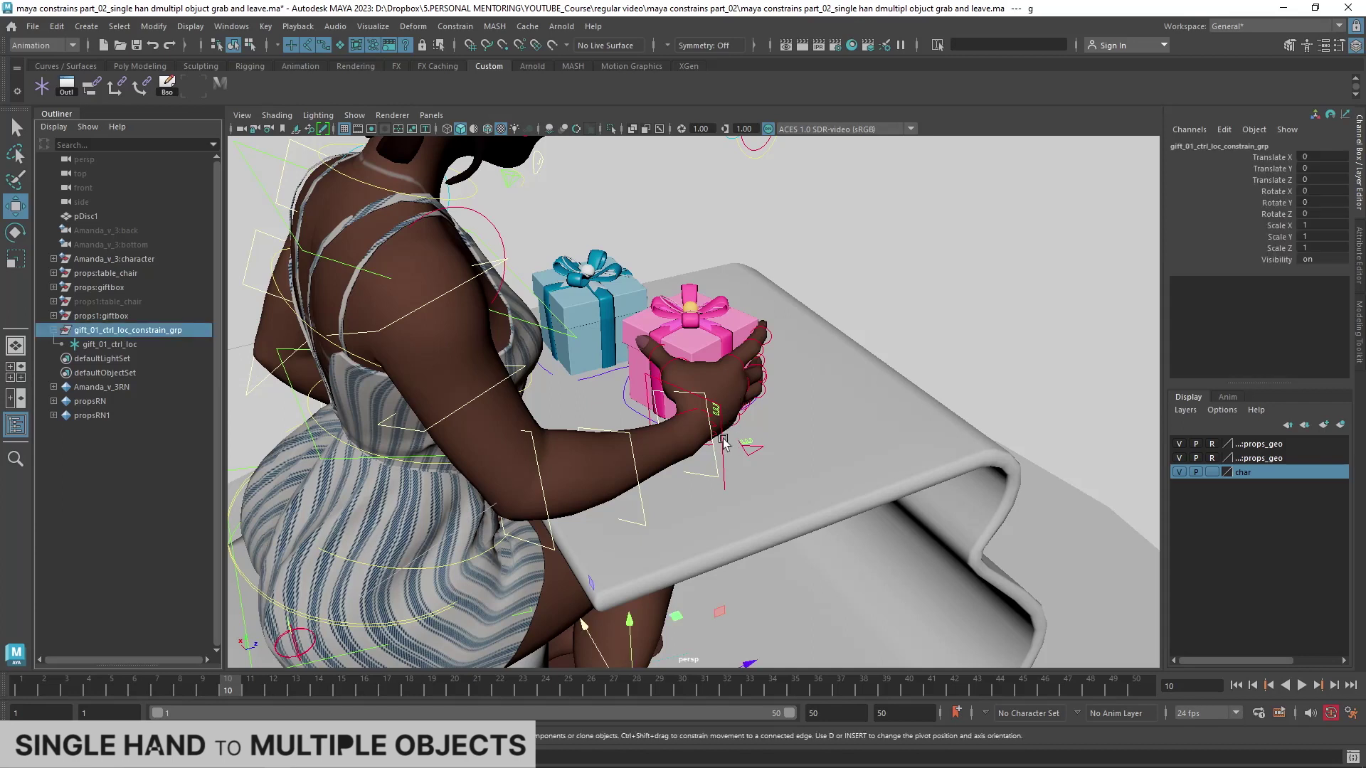
Step: Parent-constrain gift_01_ctrl_loc_constrain_grp to R_arm_ik_control with Maintain offset off
click(724, 440)
ctrl+click(125, 329)
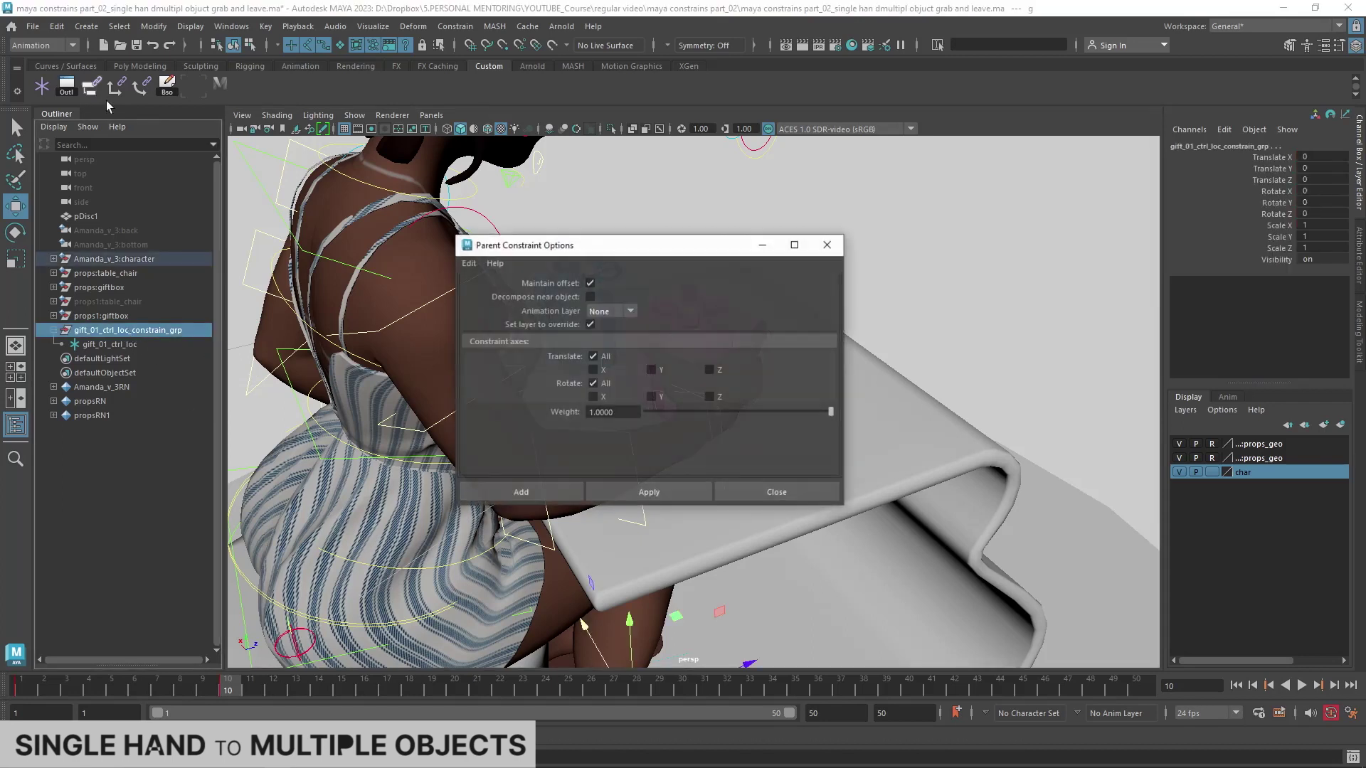
click(590, 284)
click(524, 491)
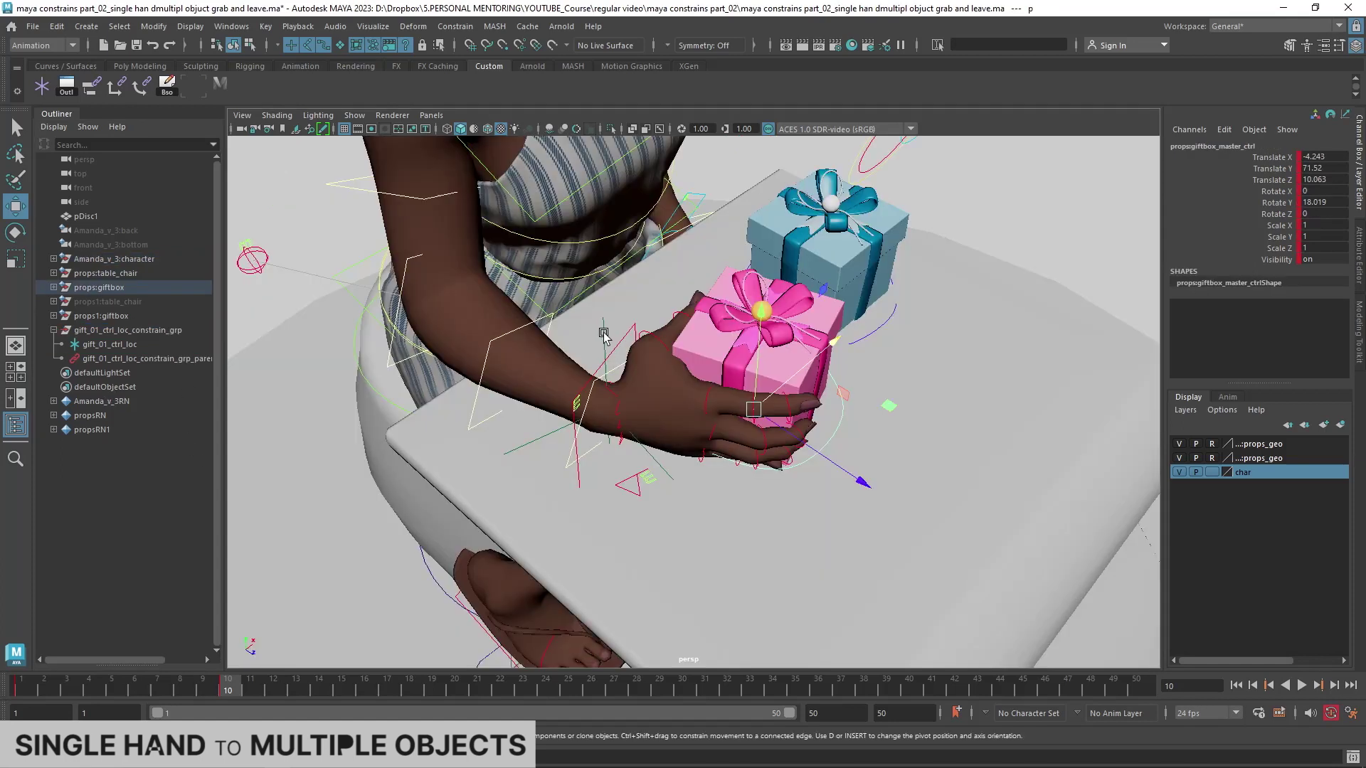
Step: Select gift_01_ctrl_loc, then the pink gift box's master control
click(109, 344)
mouse_move(640, 427)
alt+mouse_down()
mouse_move(798, 447)
mouse_move(754, 456)
mouse_move(790, 427)
mouse_move(823, 458)
alt+mouse_up()
click(853, 451)
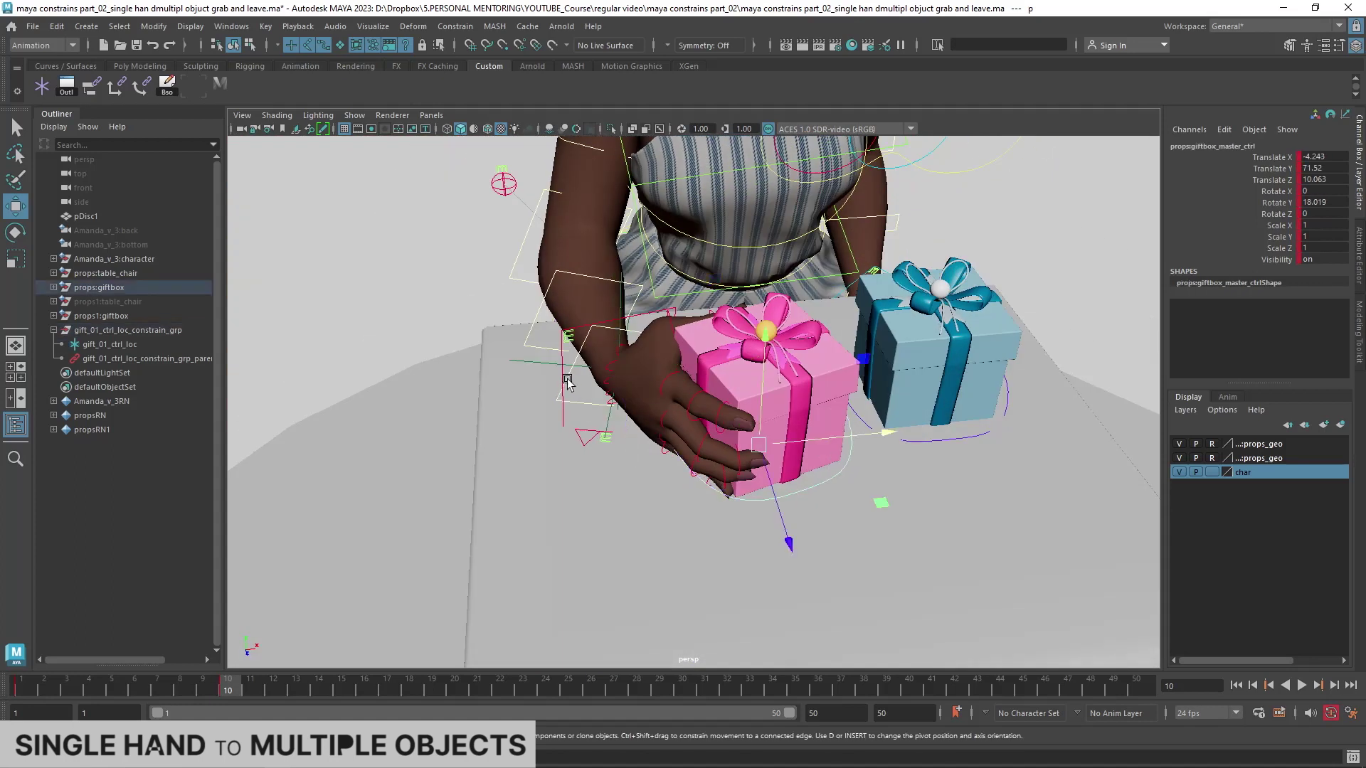
Step: Add gift_01_ctrl_loc to the selection, parent-constrain the pink gift to it, and orbit to inspect
shift+click(541, 363)
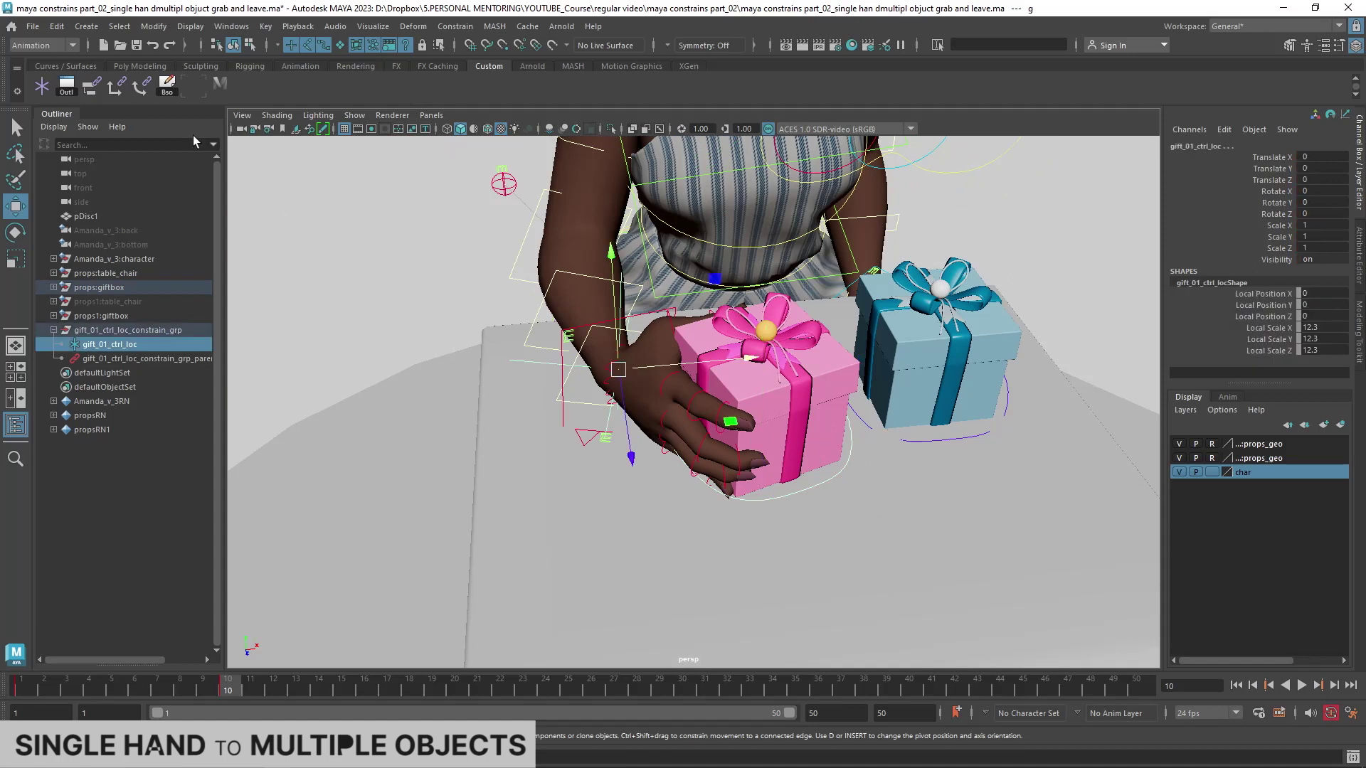
double_click(90, 86)
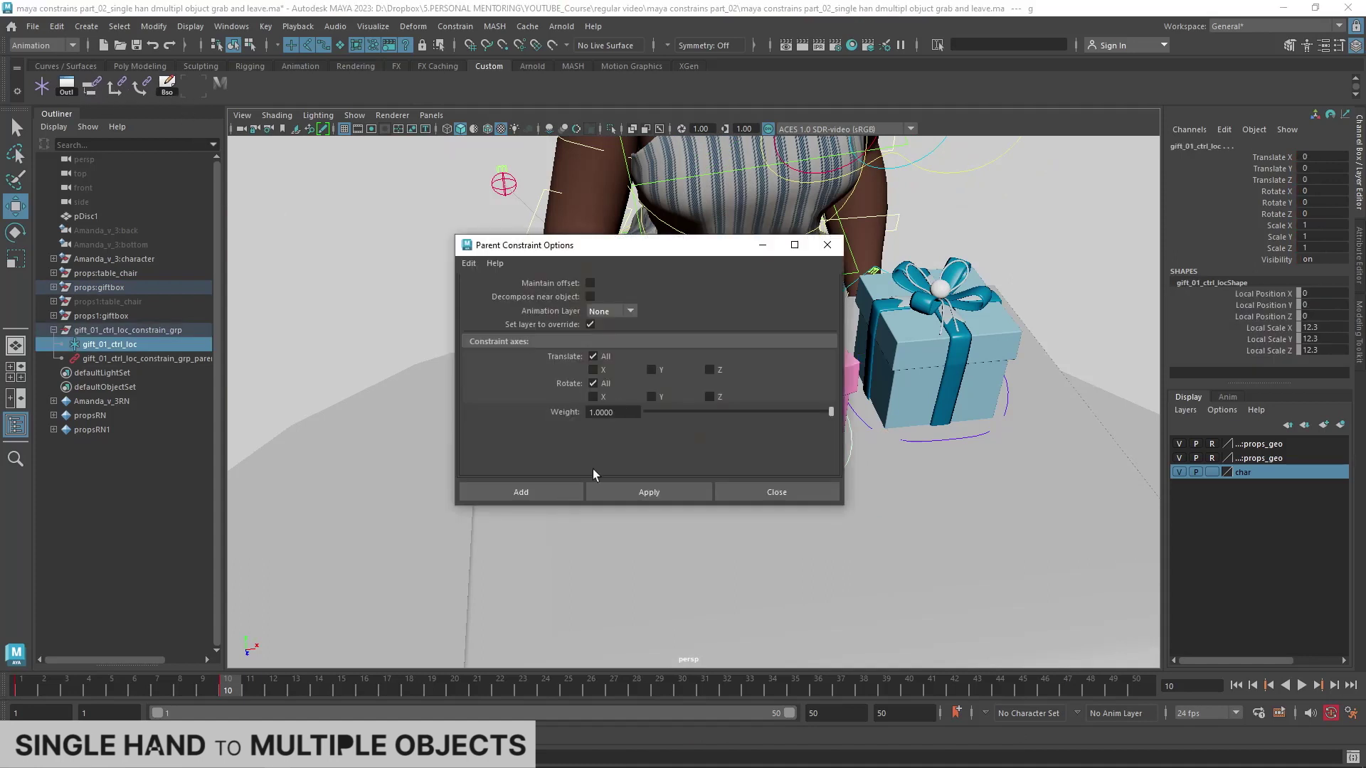
click(548, 491)
mouse_move(790, 491)
alt+mouse_down()
mouse_move(807, 478)
mouse_move(640, 456)
alt+mouse_up()
Step: Delete gift_01_ctrl_loc's old parent constraint and reselect the locator
click(62, 344)
click(114, 359)
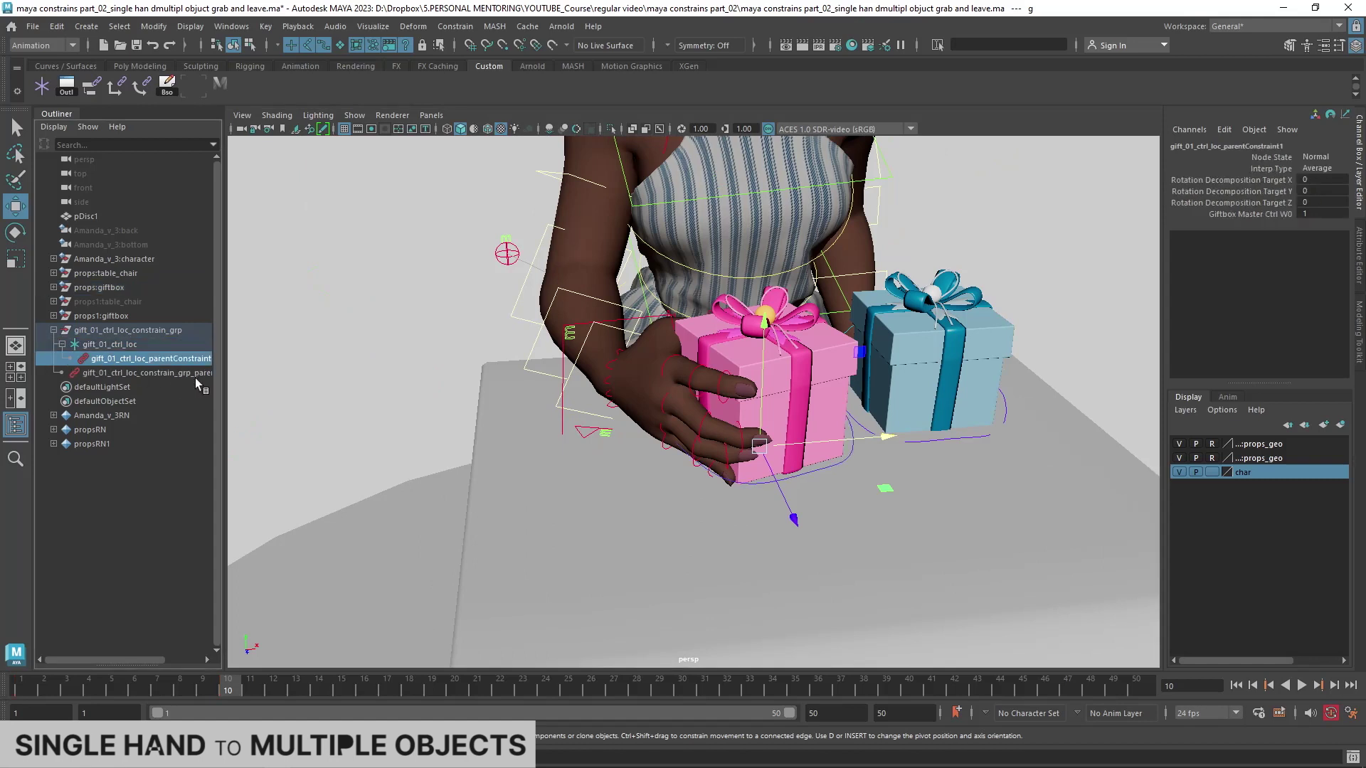
key(Delete)
click(110, 344)
Step: Parent-constrain the pink gift box's master control to gift_01_ctrl_loc with Maintain offset
mouse_move(641, 370)
alt+mouse_down()
mouse_move(738, 356)
mouse_move(609, 468)
alt+mouse_up()
click(738, 356)
click(609, 468)
shift+click(605, 514)
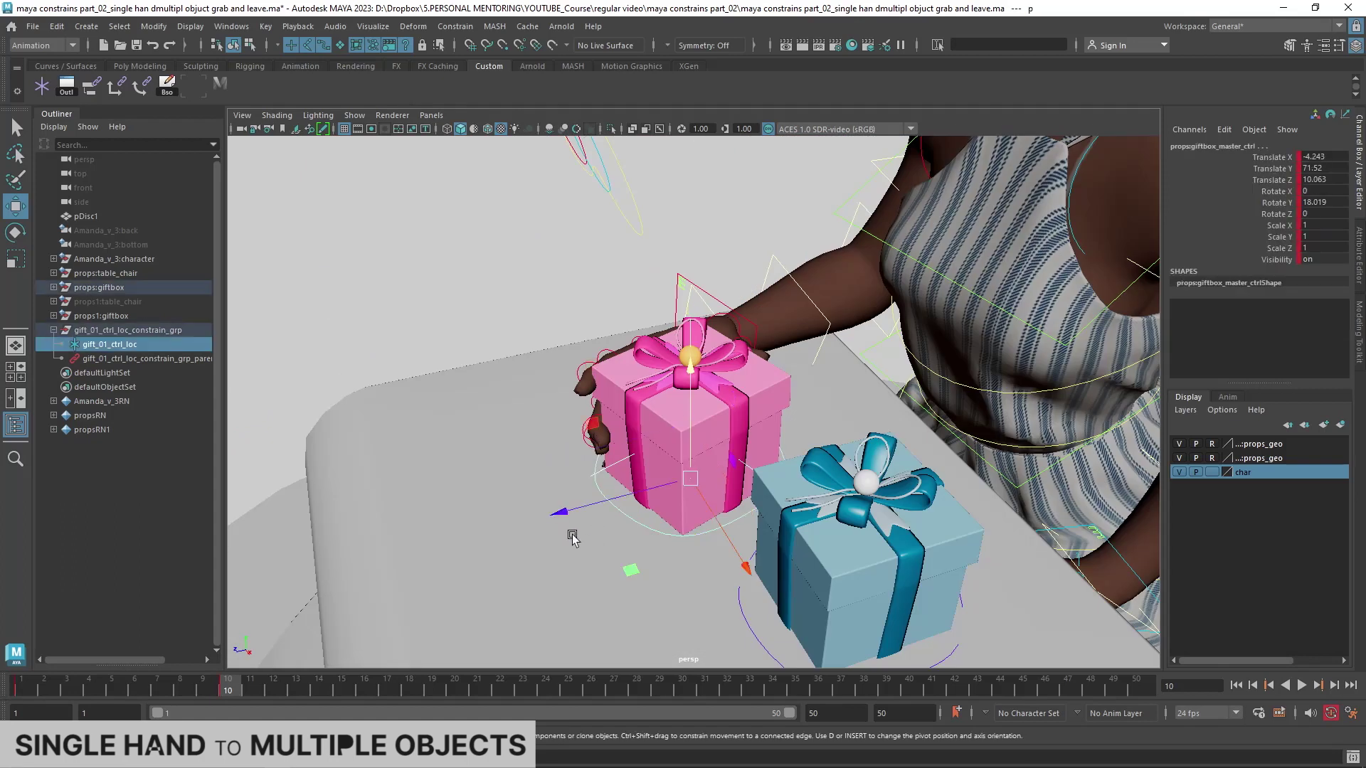
click(93, 91)
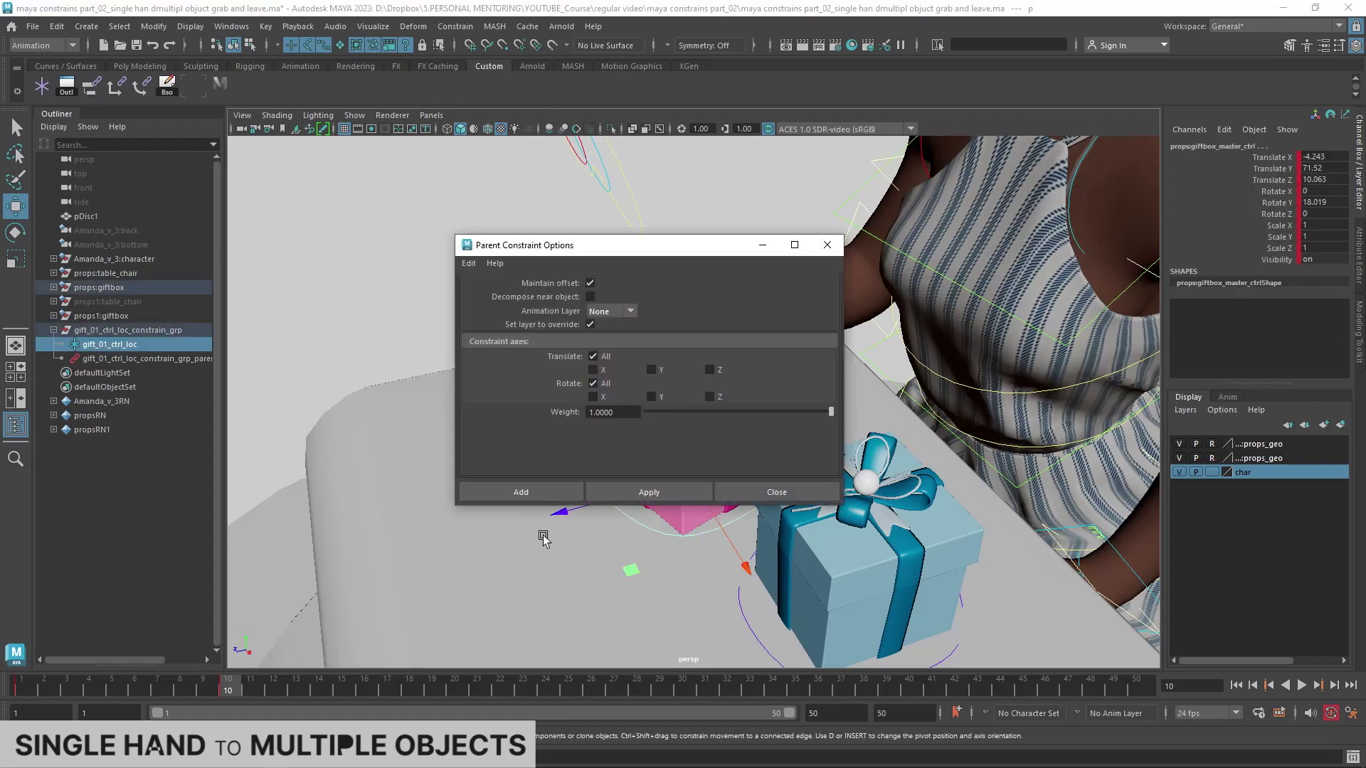
click(530, 492)
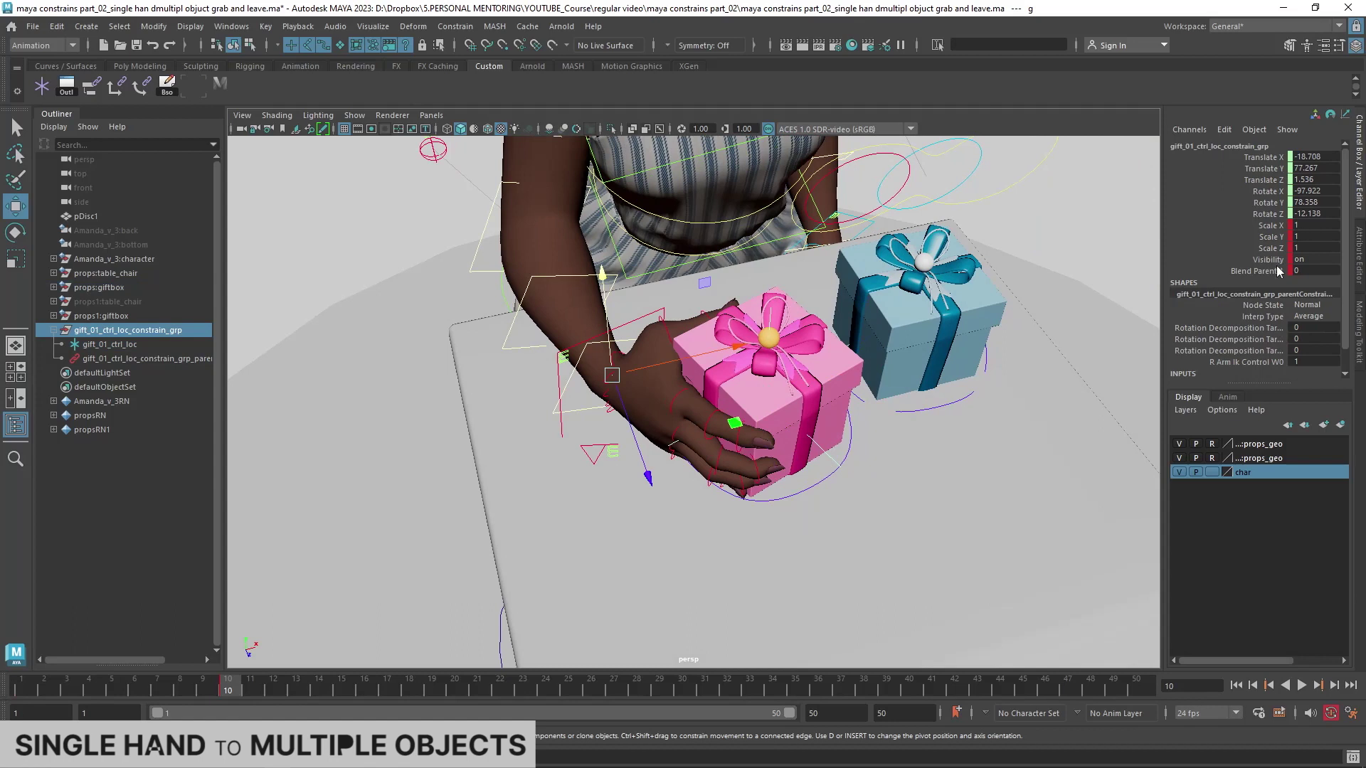
Step: Select the Blend Parent channel, step forward a frame, and play back to check
click(1274, 271)
key(alt+period)
key(alt+v)
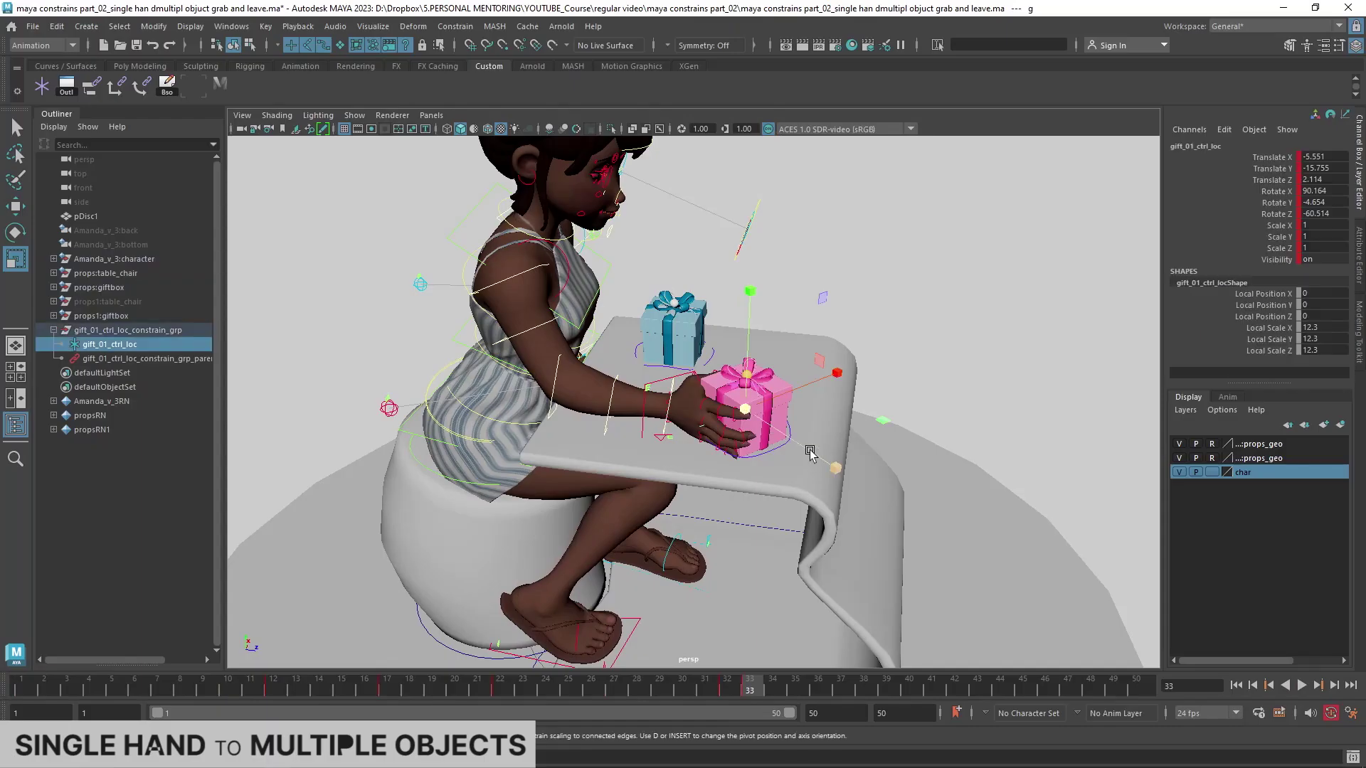
Step: Select the parent group's Blend Parent 1 channel, scrub to frame 42, and frame the blue gift
key(Up)
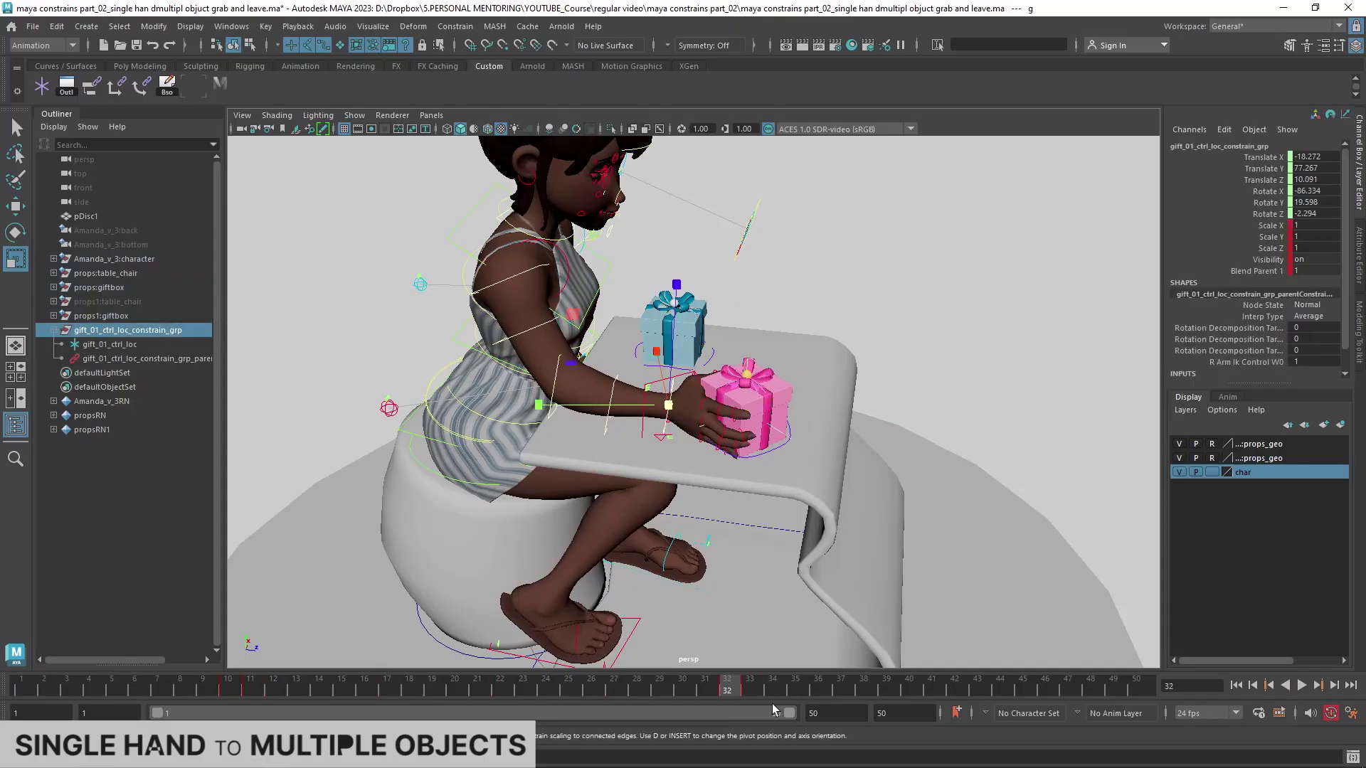
click(1268, 271)
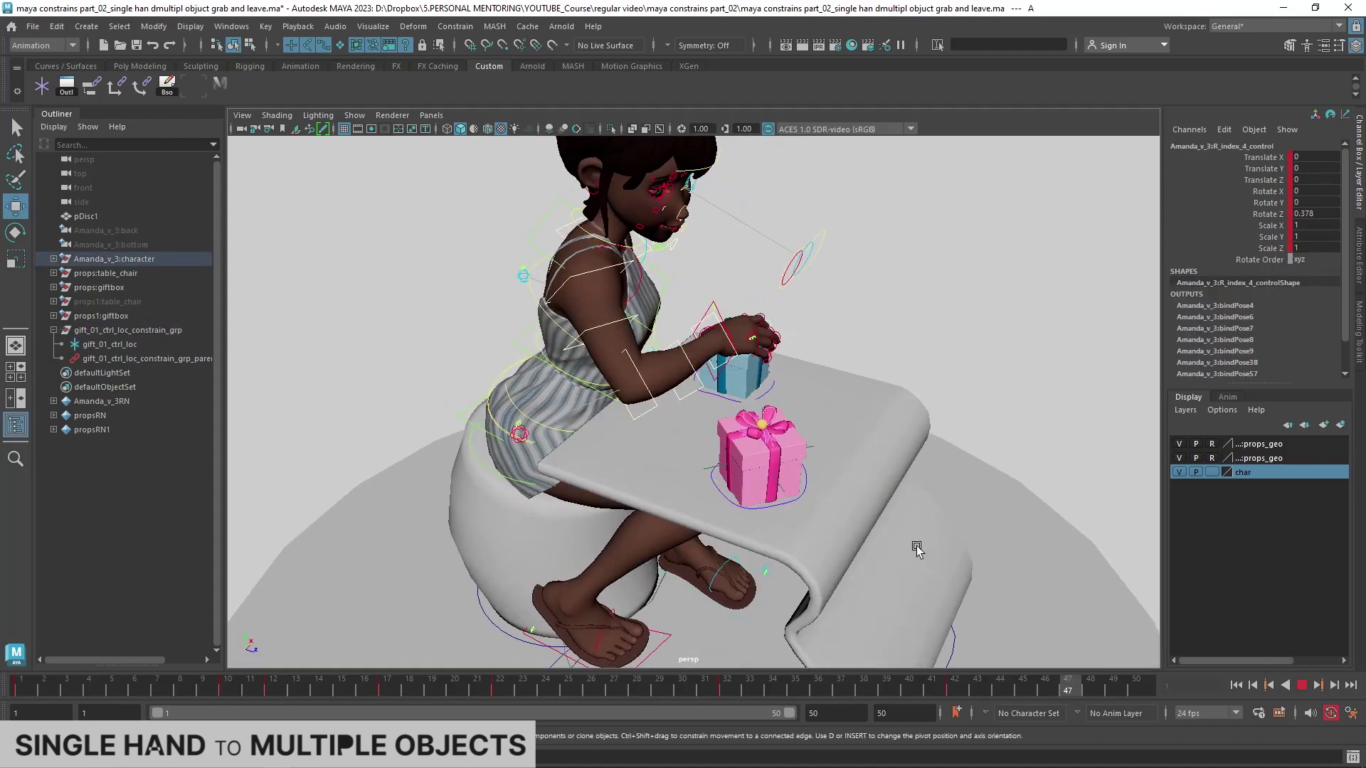
drag(839, 698, 954, 686)
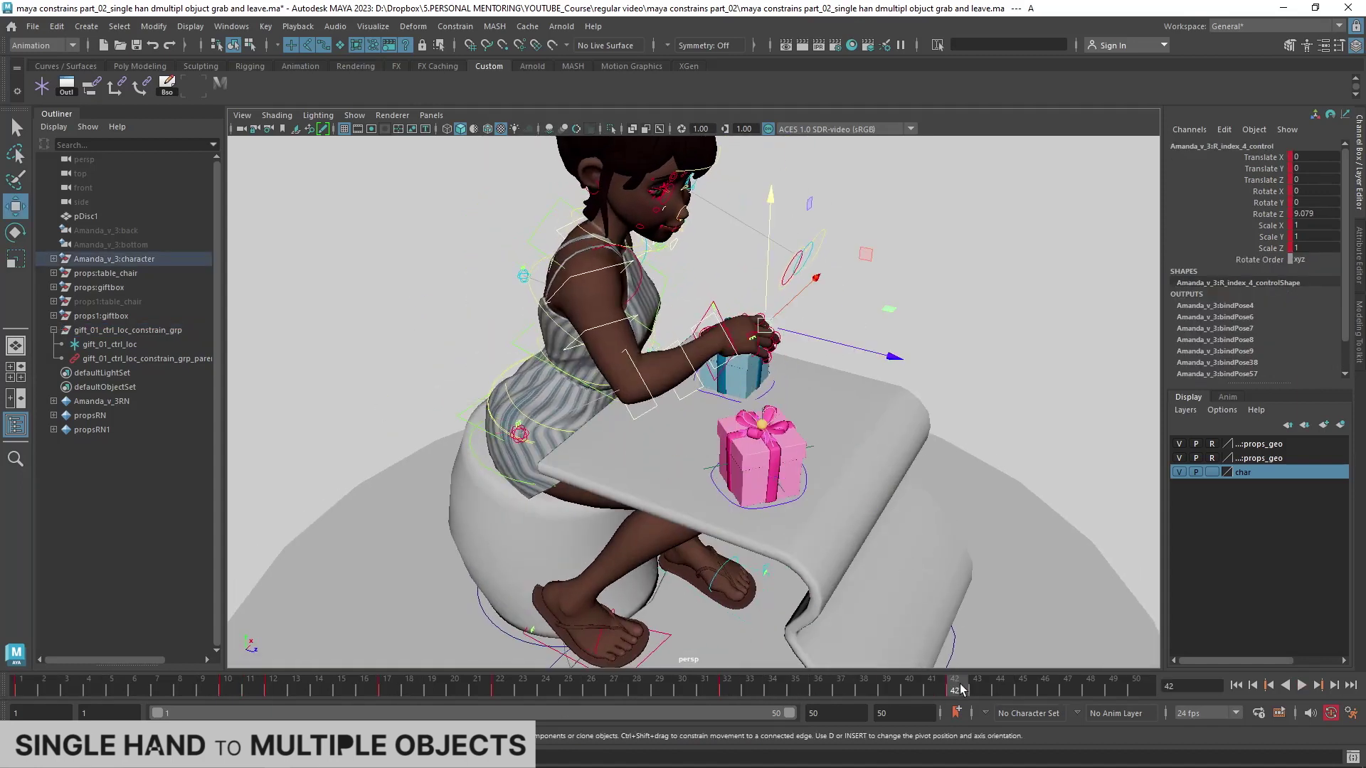
mouse_move(711, 498)
alt+mouse_down()
mouse_move(845, 501)
mouse_move(797, 462)
alt+mouse_up()
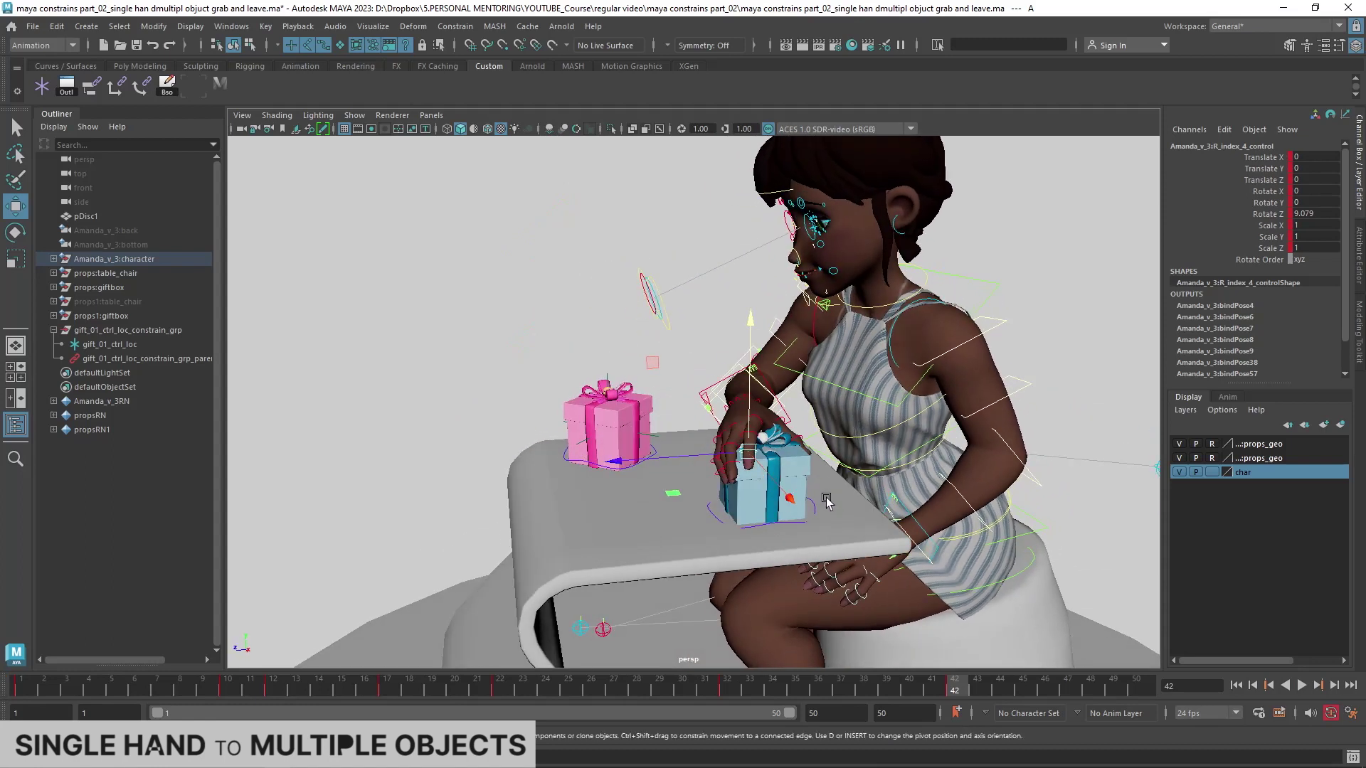
scroll(795, 459, up, 5)
Step: Create and group a locator, naming them gift_02_ctrl_loc and gift_02_ctrl_loc_constrain_grp
click(41, 87)
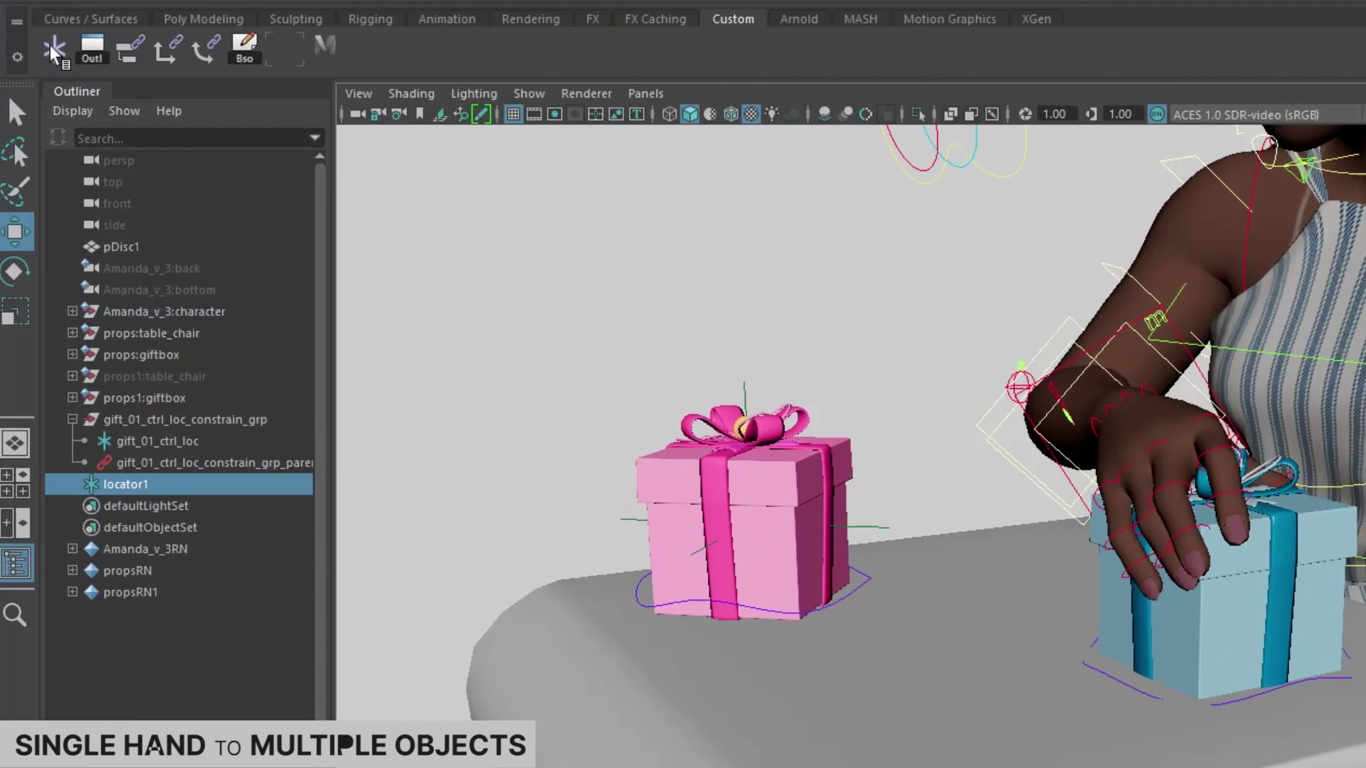
key(ctrl+g)
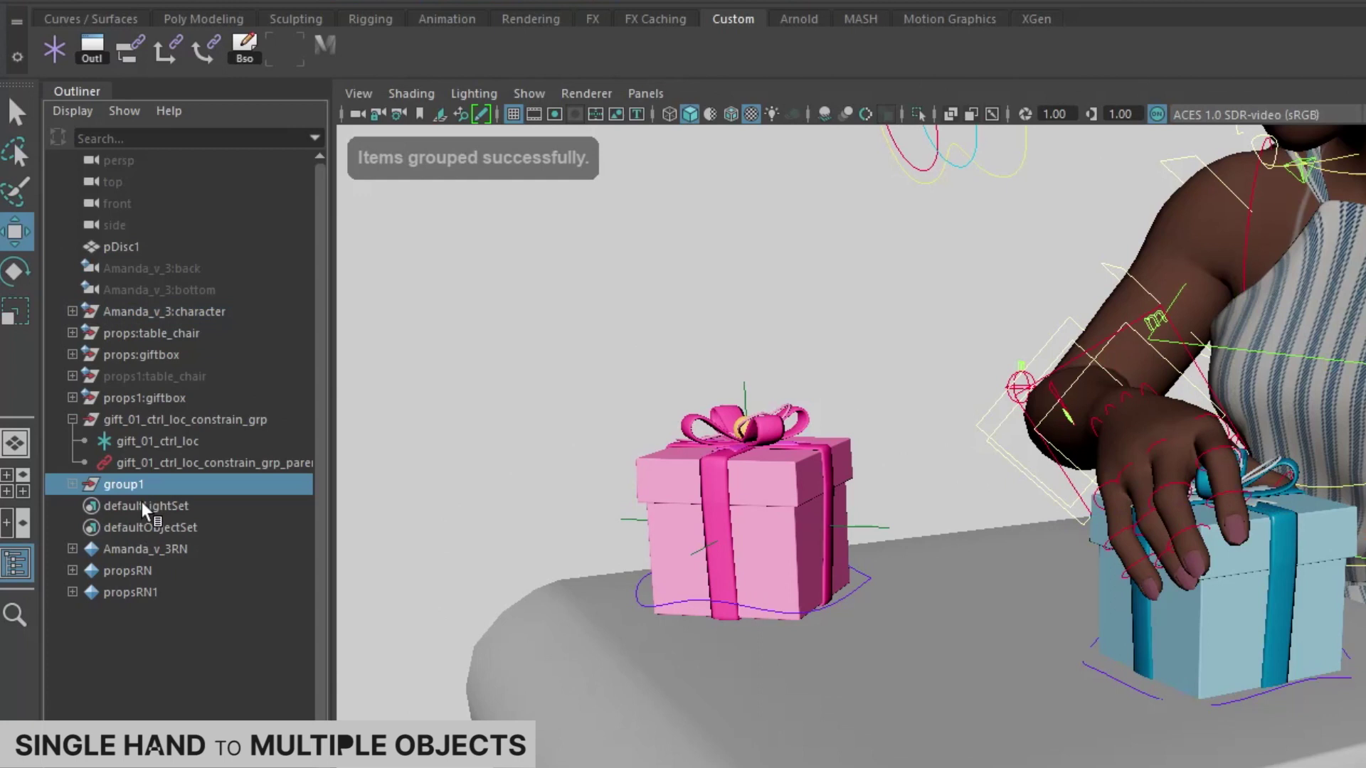
double_click(152, 506)
text(gift_02 loc)
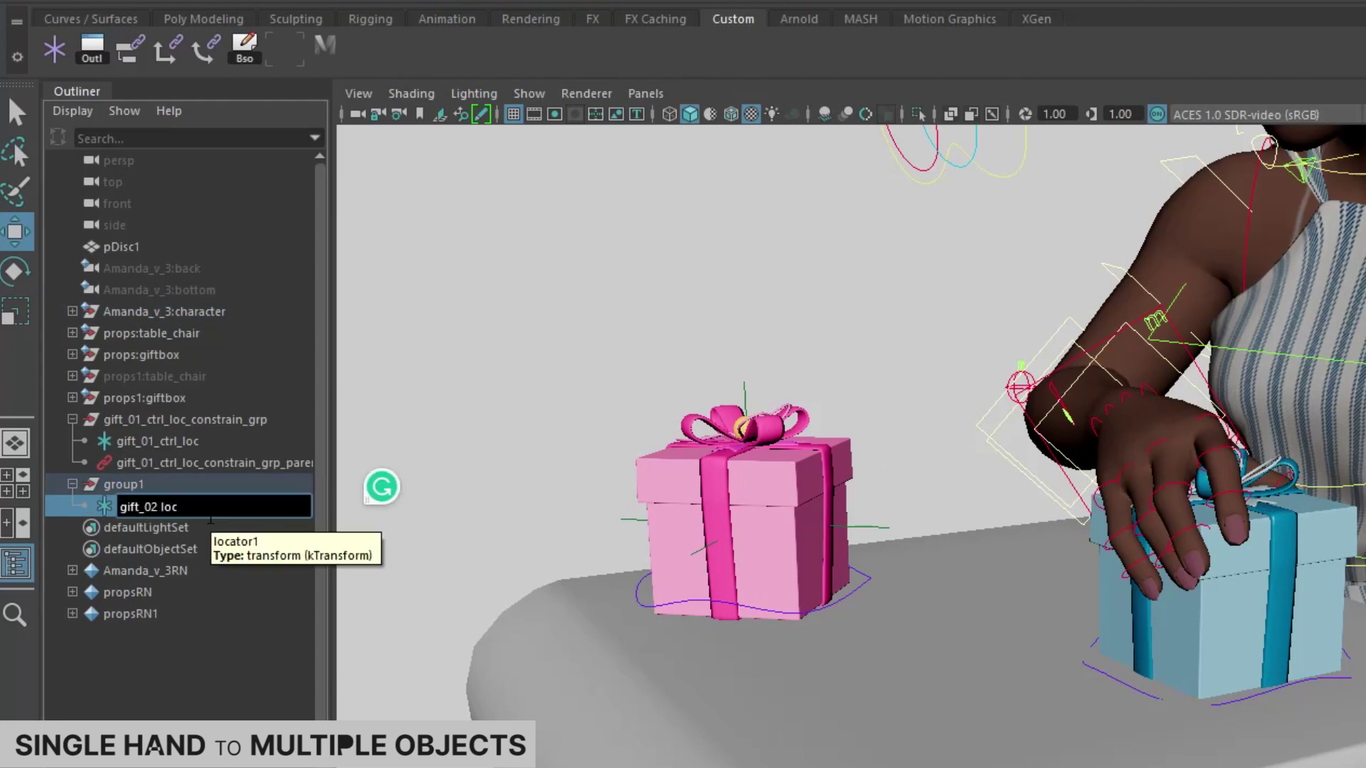
text(_02_ctrl_loc)
double_click(205, 486)
text(gift_02_ctrl_loc)
text(_)
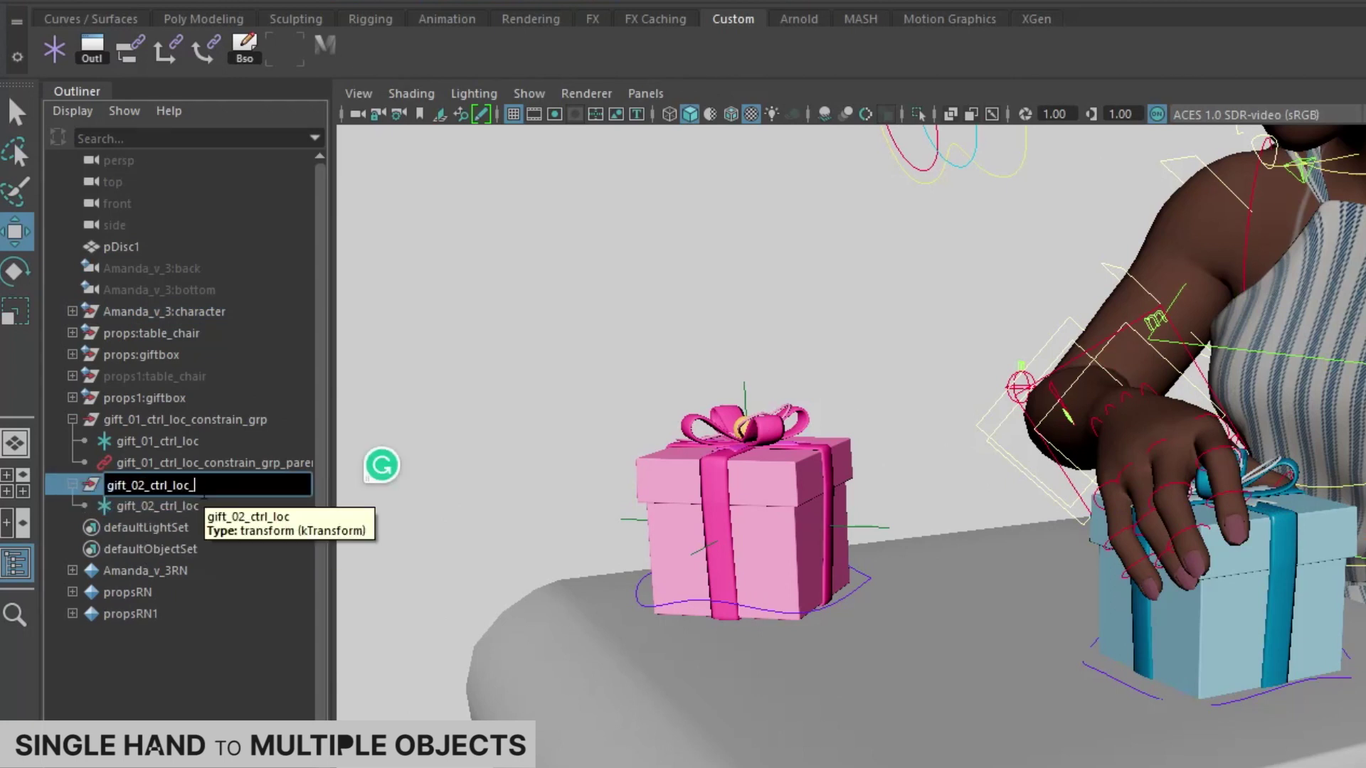
text(grp)
key(Return)
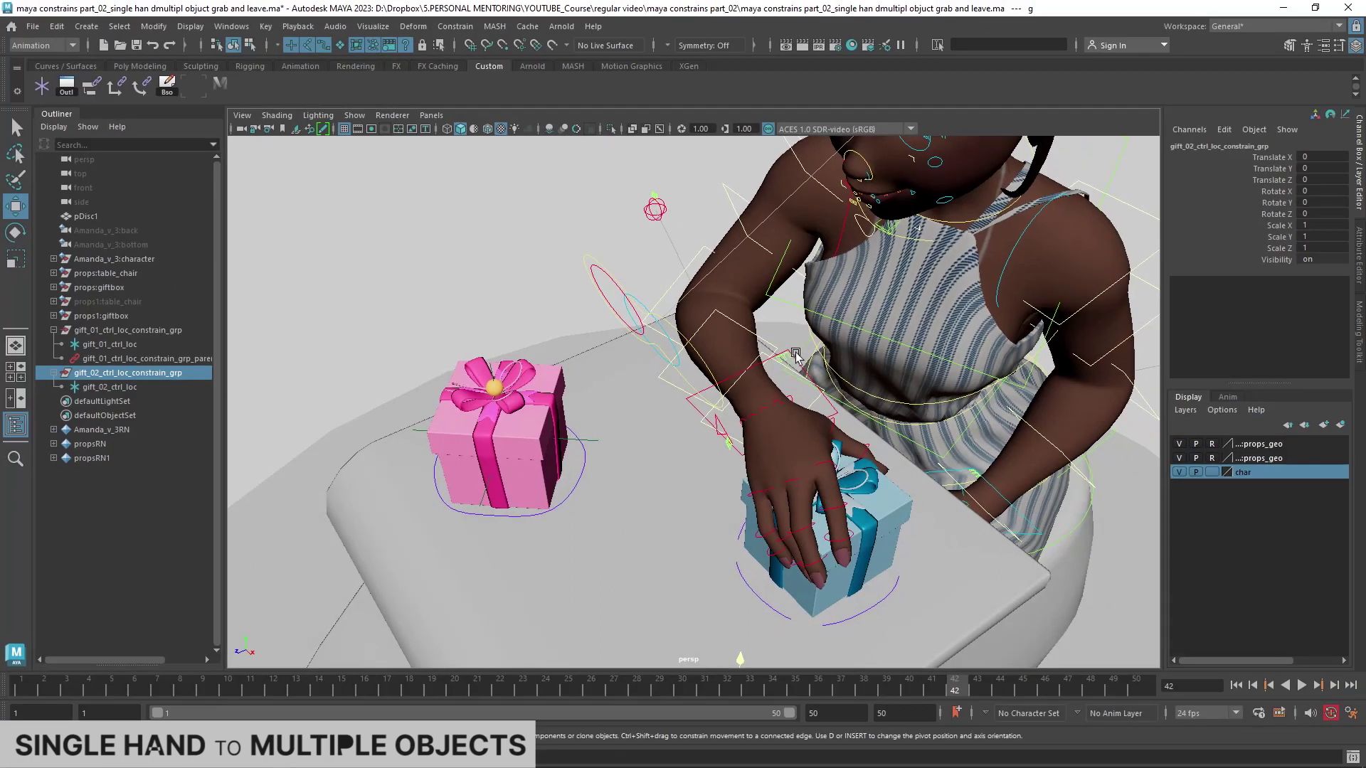
Step: Parent-constrain gift_02_ctrl_loc_constrain_grp to R_arm_ik_control without maintaining offset
click(801, 359)
click(128, 374)
click(53, 330)
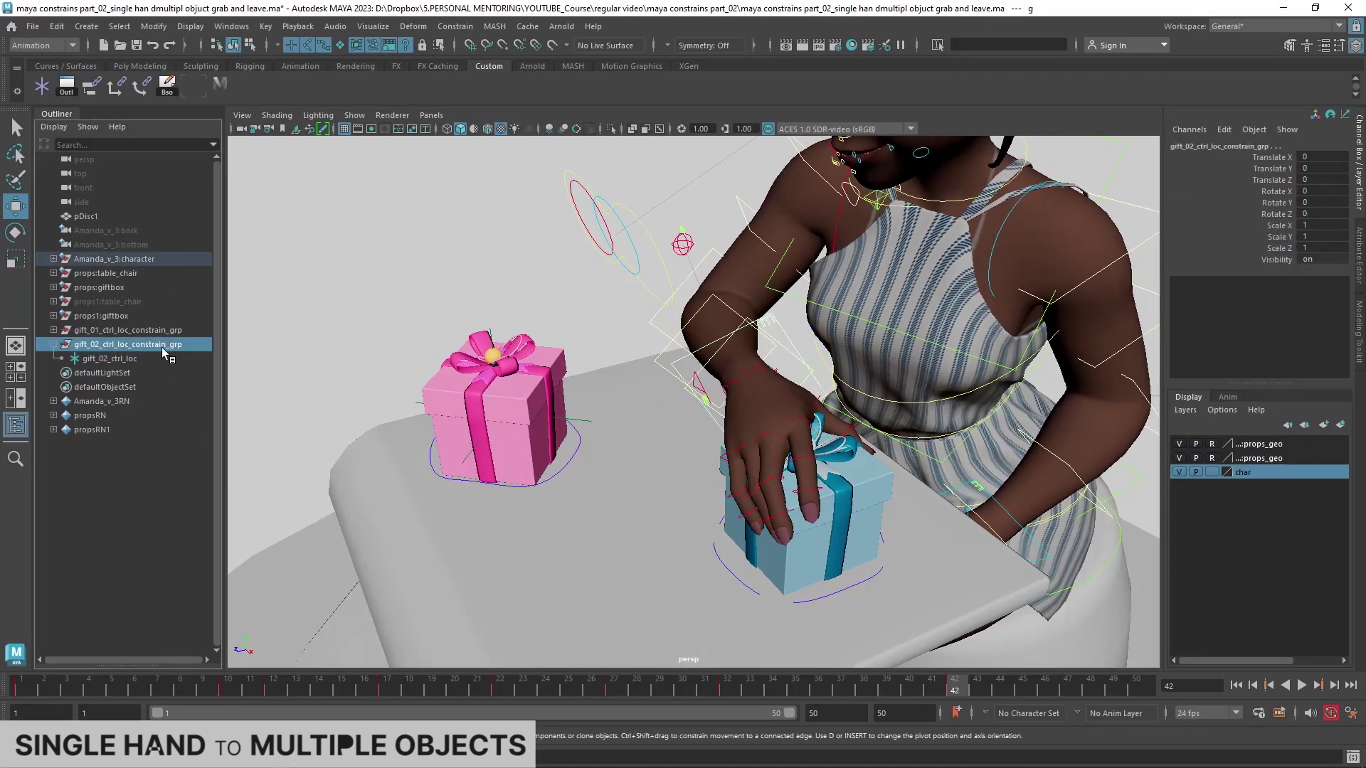
click(454, 25)
click(562, 43)
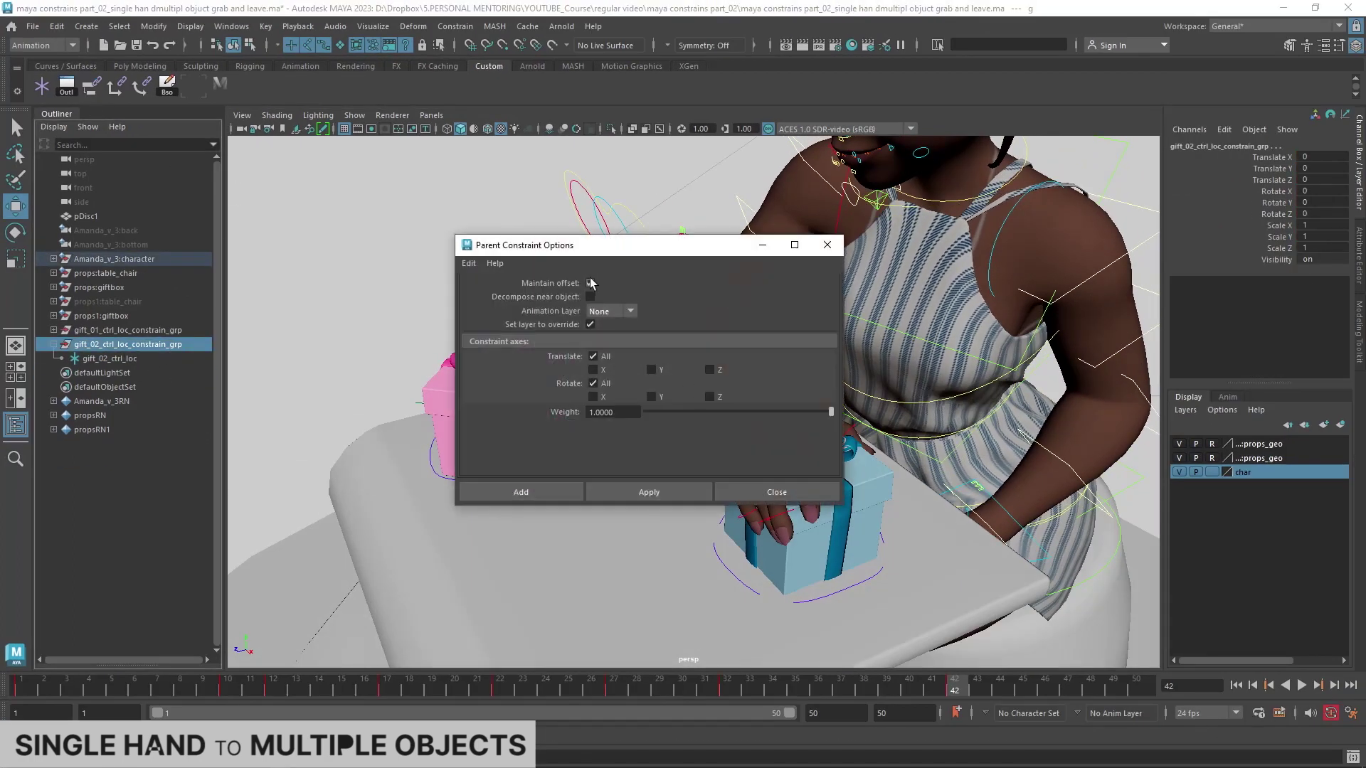
click(535, 489)
mouse_move(535, 490)
alt+mouse_down()
mouse_move(882, 373)
mouse_move(944, 468)
alt+mouse_up()
Step: Snap gift_02_ctrl_loc onto the blue gift box's master control with a parent constraint
key(Down)
click(836, 487)
key(w)
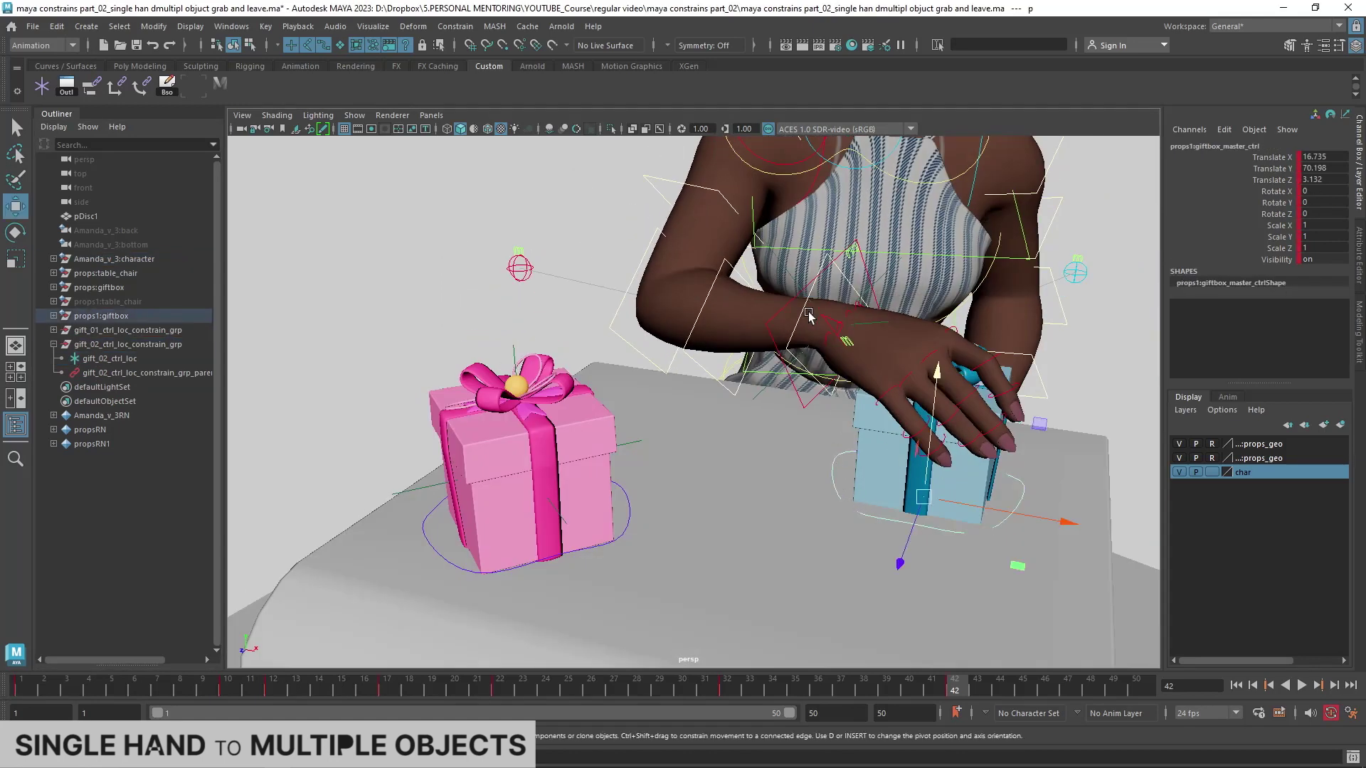
shift+click(795, 280)
double_click(90, 86)
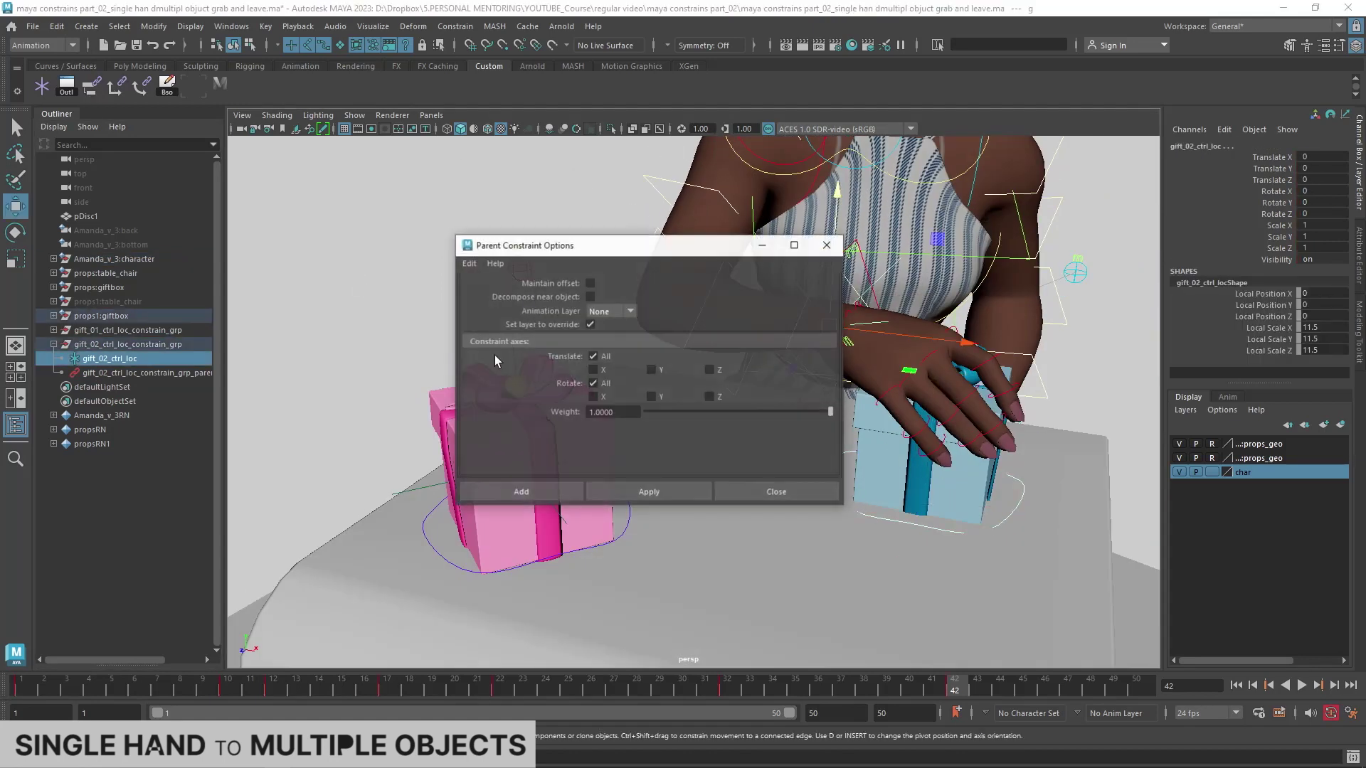
click(521, 492)
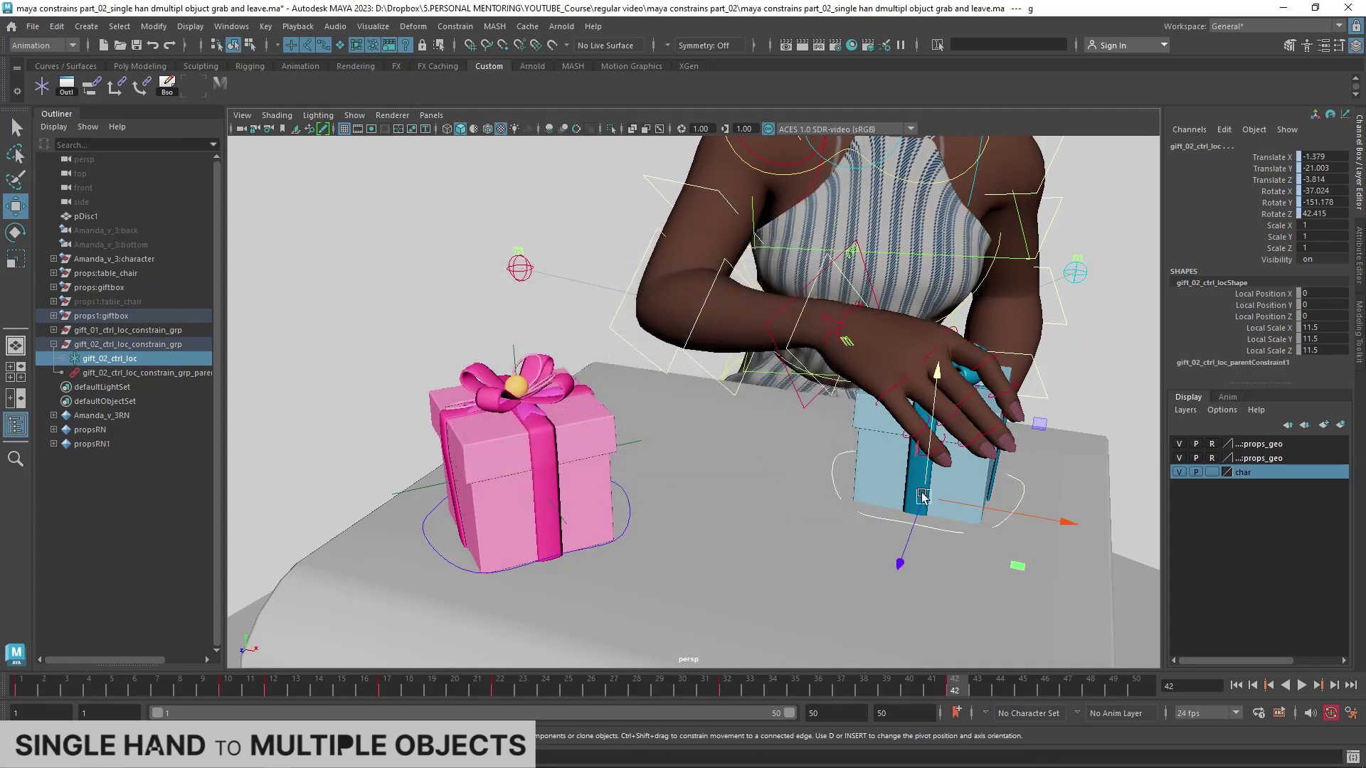
alt+drag(847, 427, 862, 407)
Step: Delete gift_02_ctrl_loc's temporary snapping parent constraint
click(62, 359)
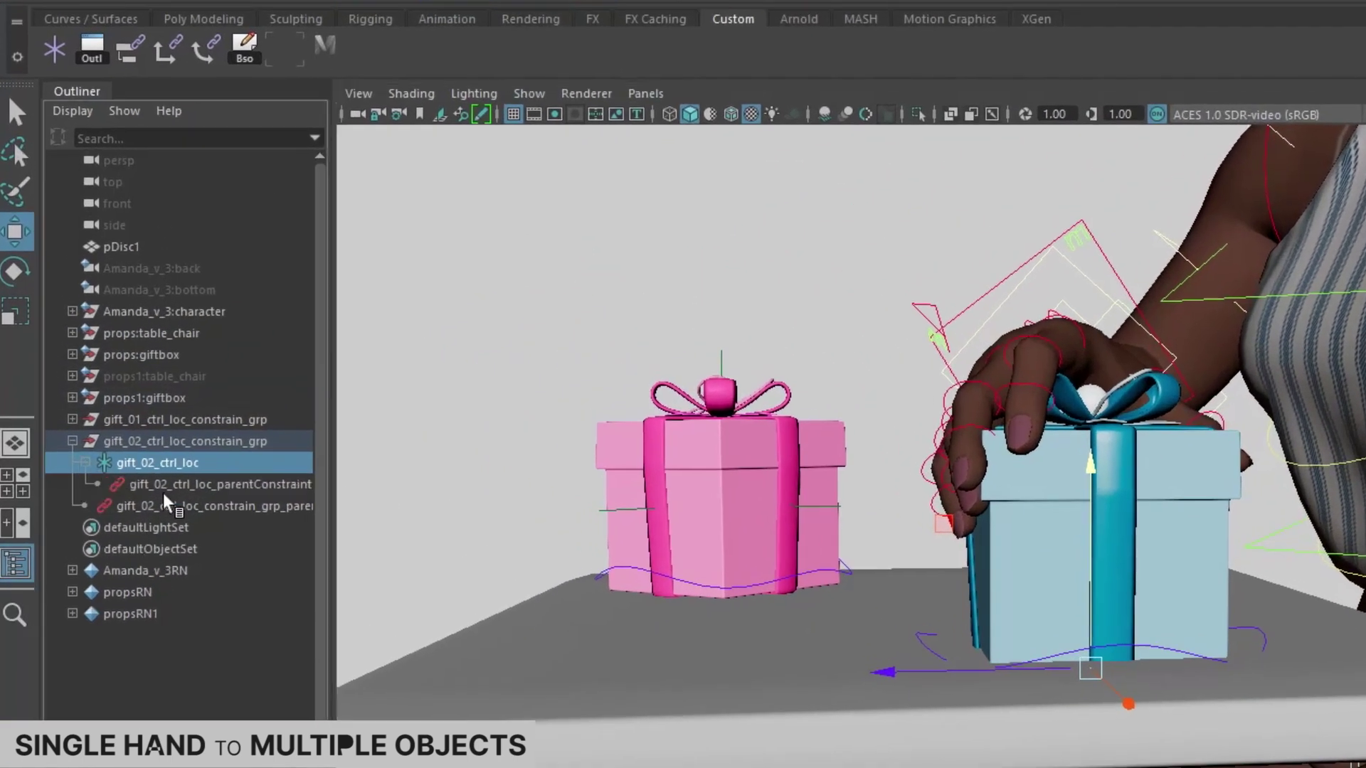
click(113, 376)
key(Delete)
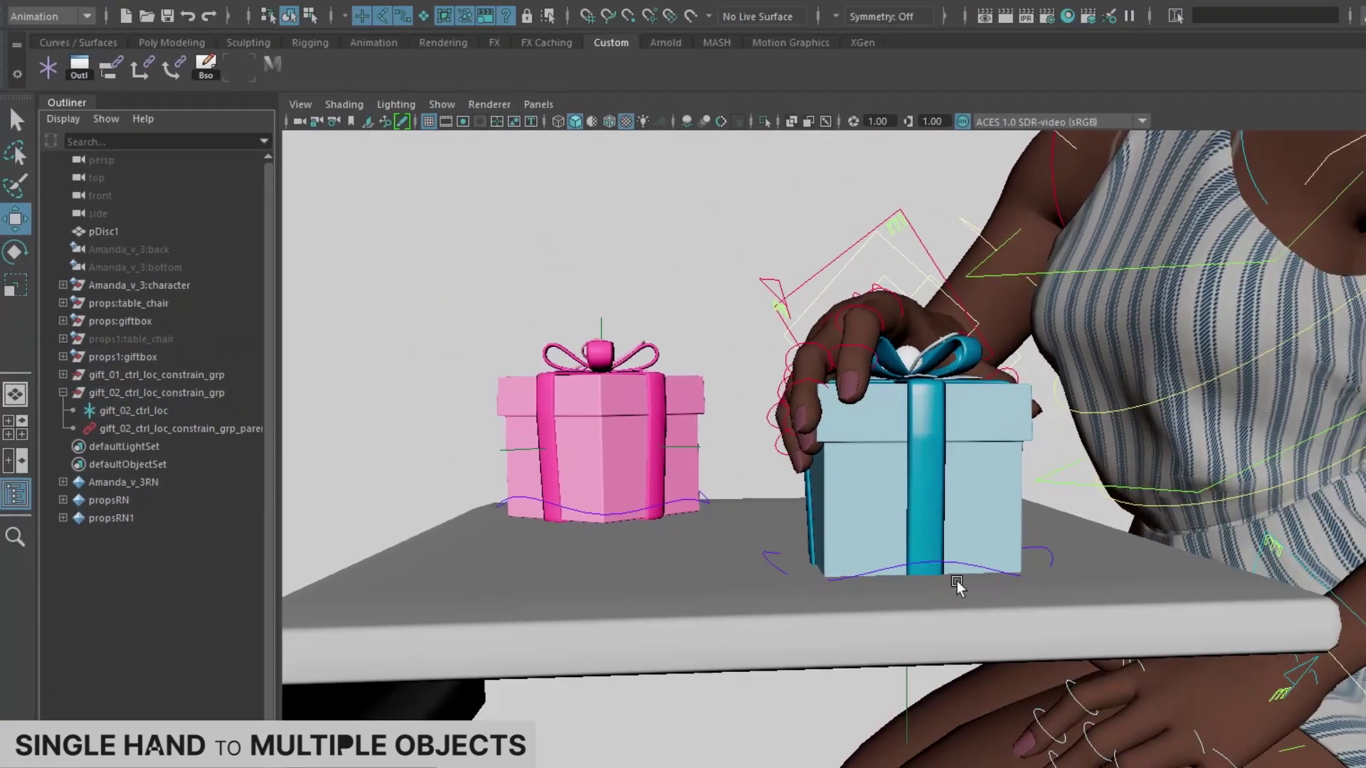
alt+drag(722, 333, 895, 475)
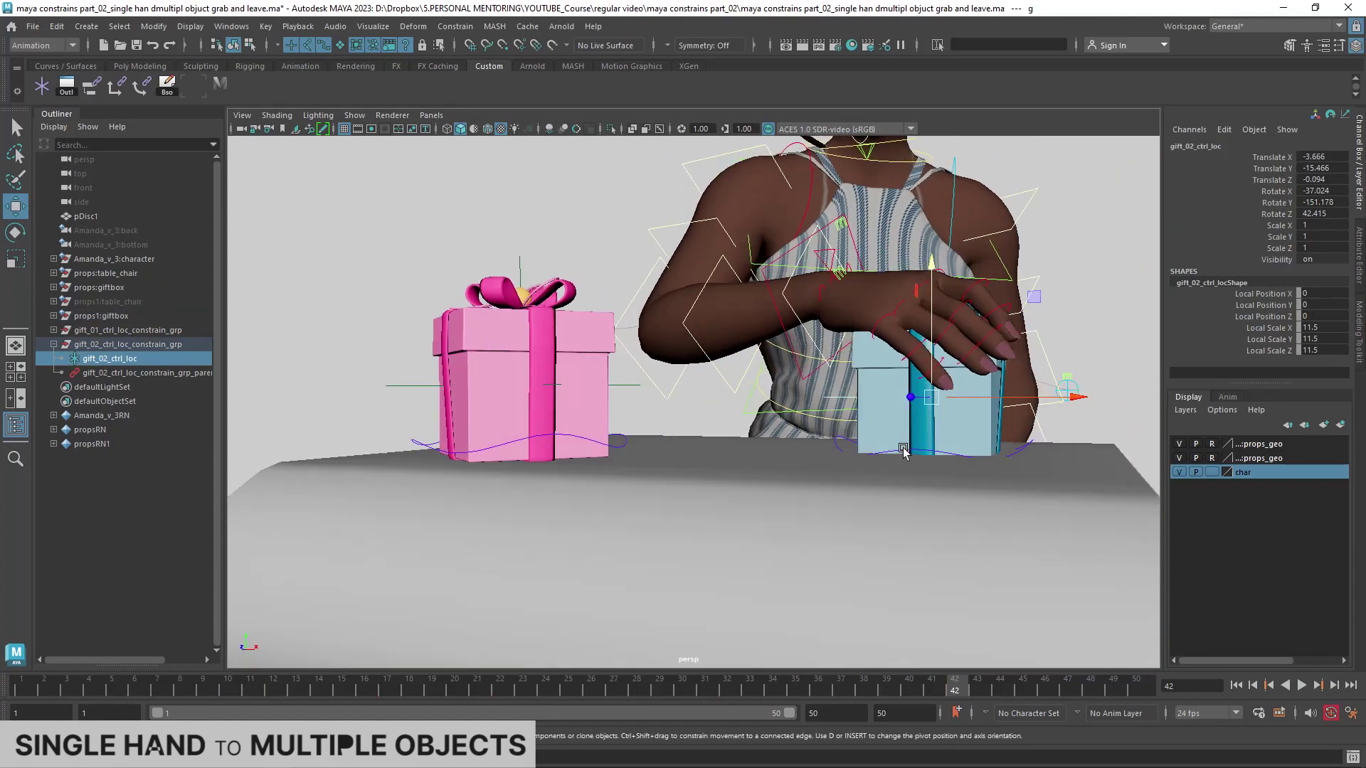
Step: Parent-constrain the blue gift box to gift_02_ctrl_loc, then select its parent group at frame 43
shift+click(904, 455)
key(p)
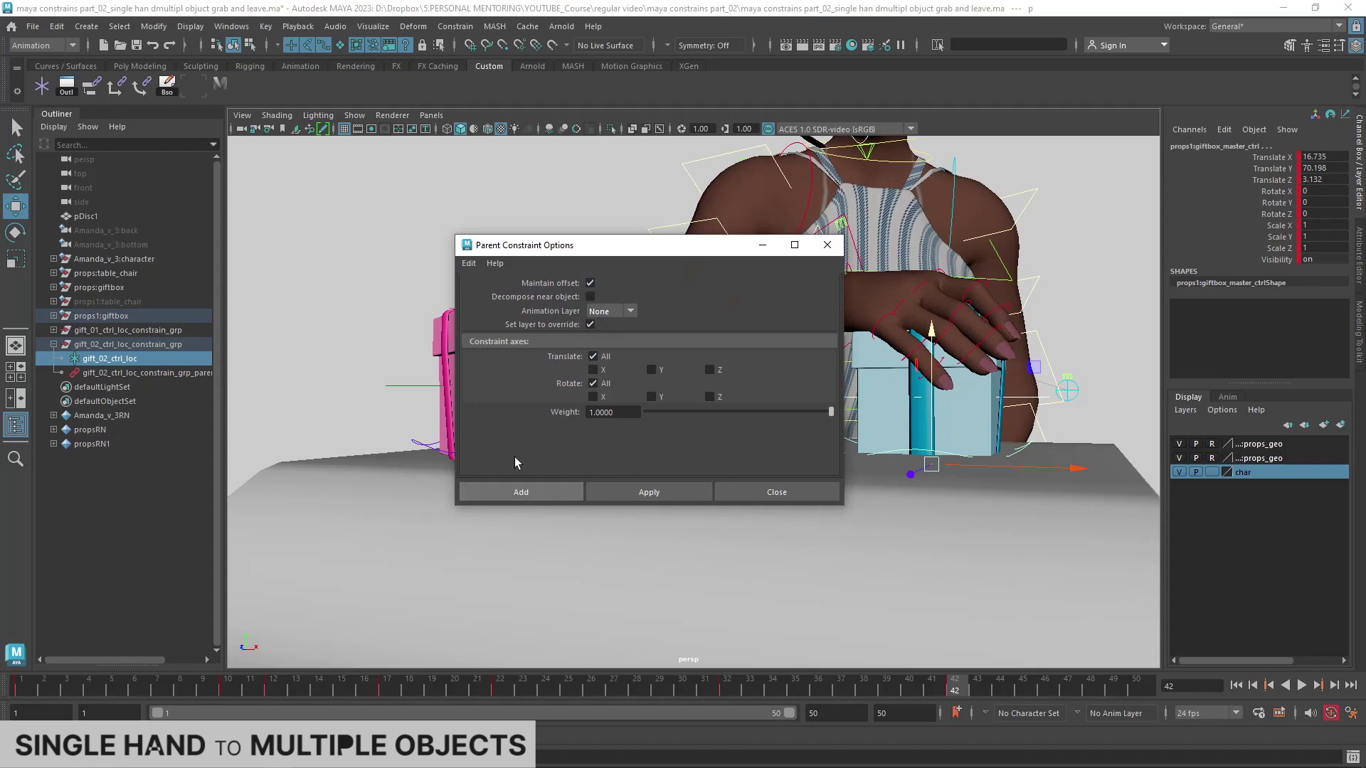
click(550, 487)
click(856, 414)
key(Up)
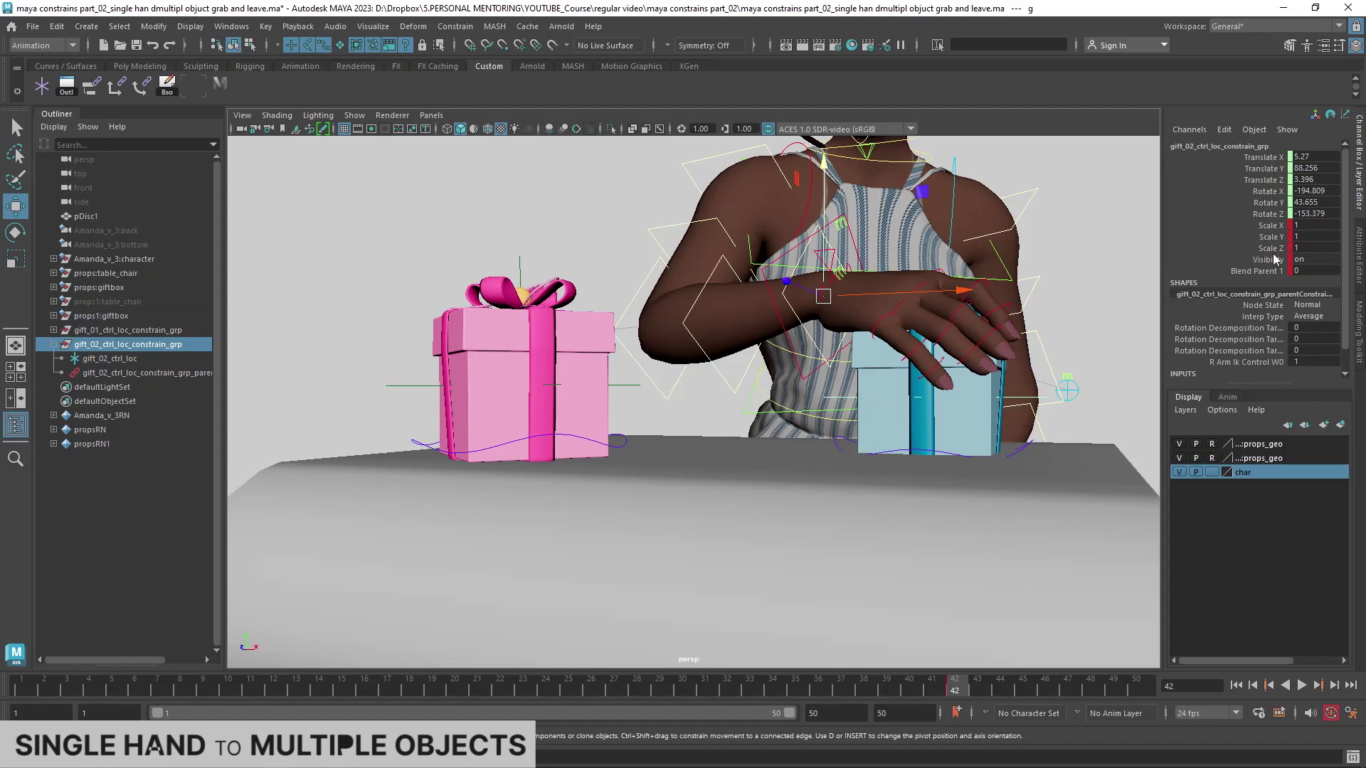
click(971, 691)
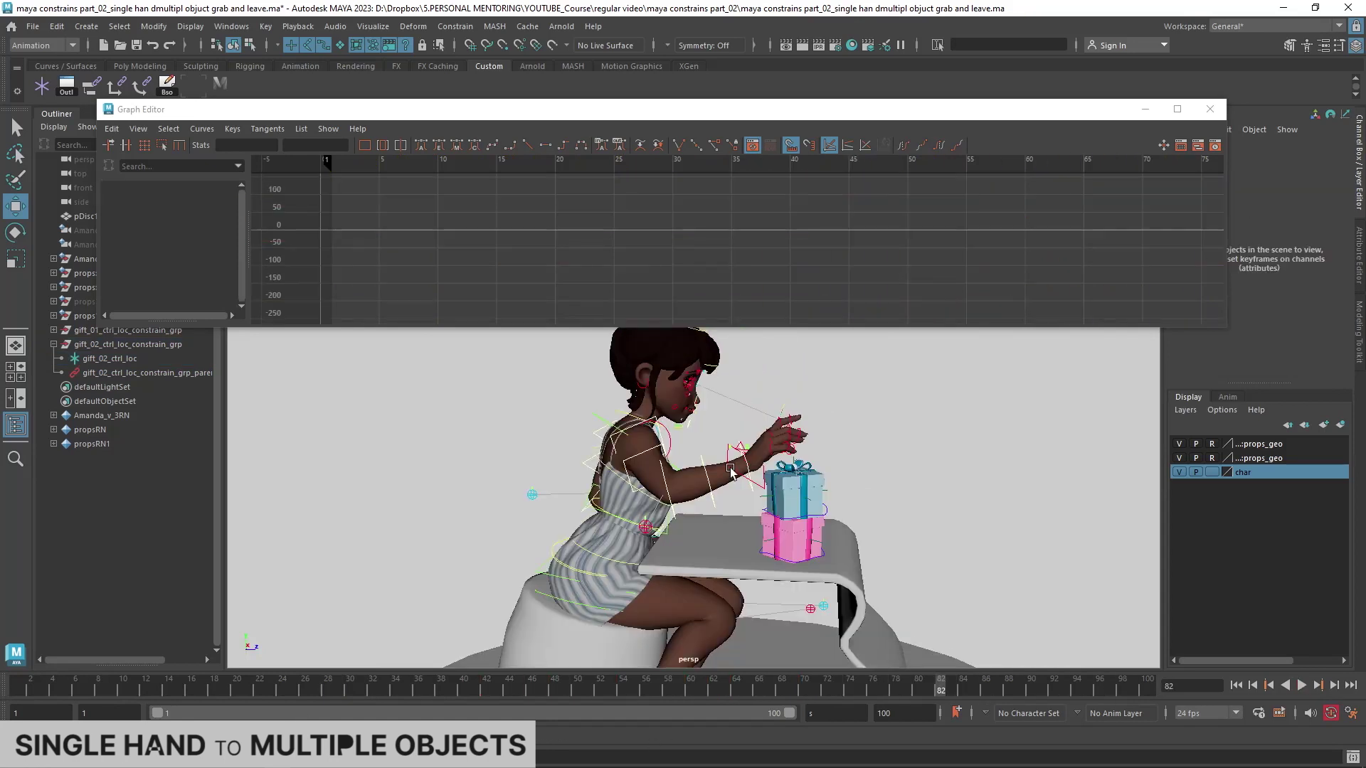
Step: At frame 82, rotate R_arm_ik_control and bend the second and third pinky controls
mouse_move(726, 572)
mouse_down()
mouse_move(541, 491)
mouse_move(640, 498)
mouse_up()
key(w)
scroll(517, 469, up, 5)
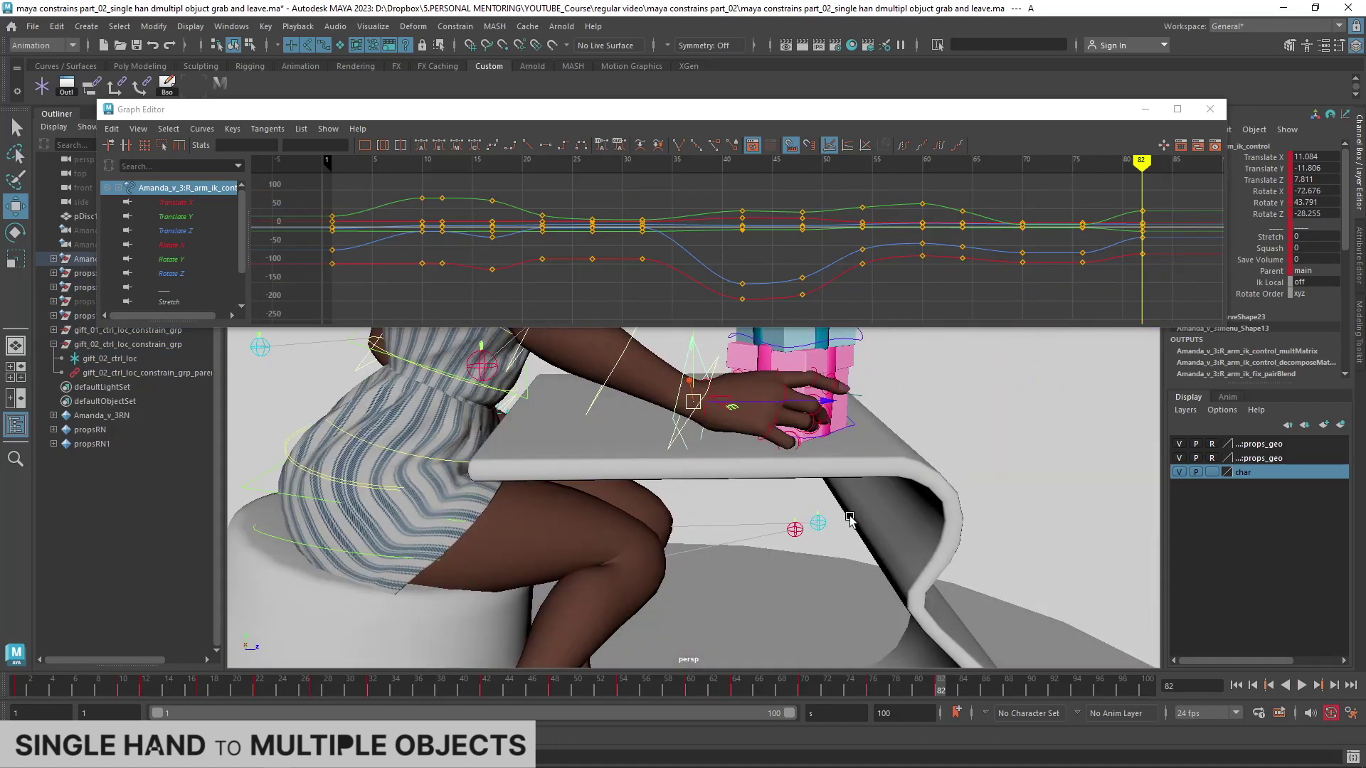
scroll(808, 512, up, 5)
click(770, 565)
key(e)
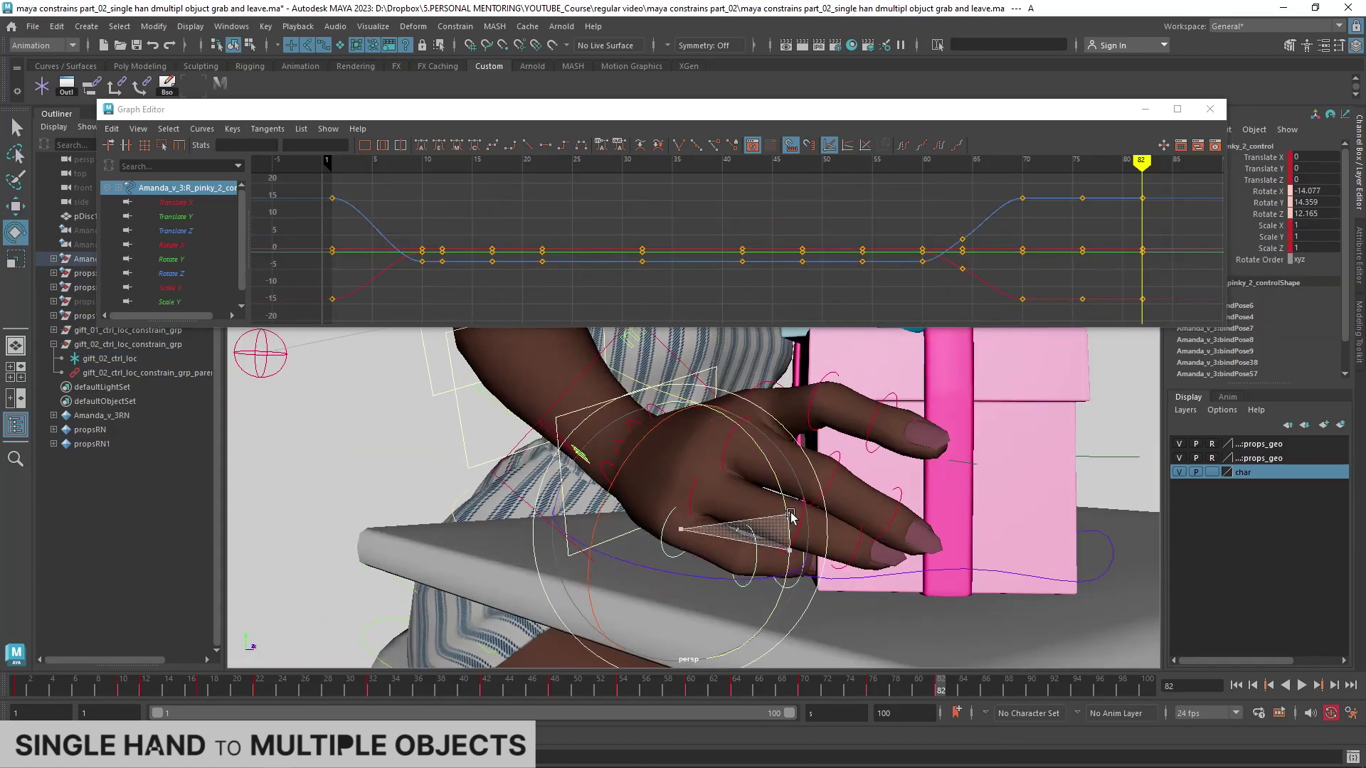
click(775, 569)
alt+drag(776, 570, 703, 593)
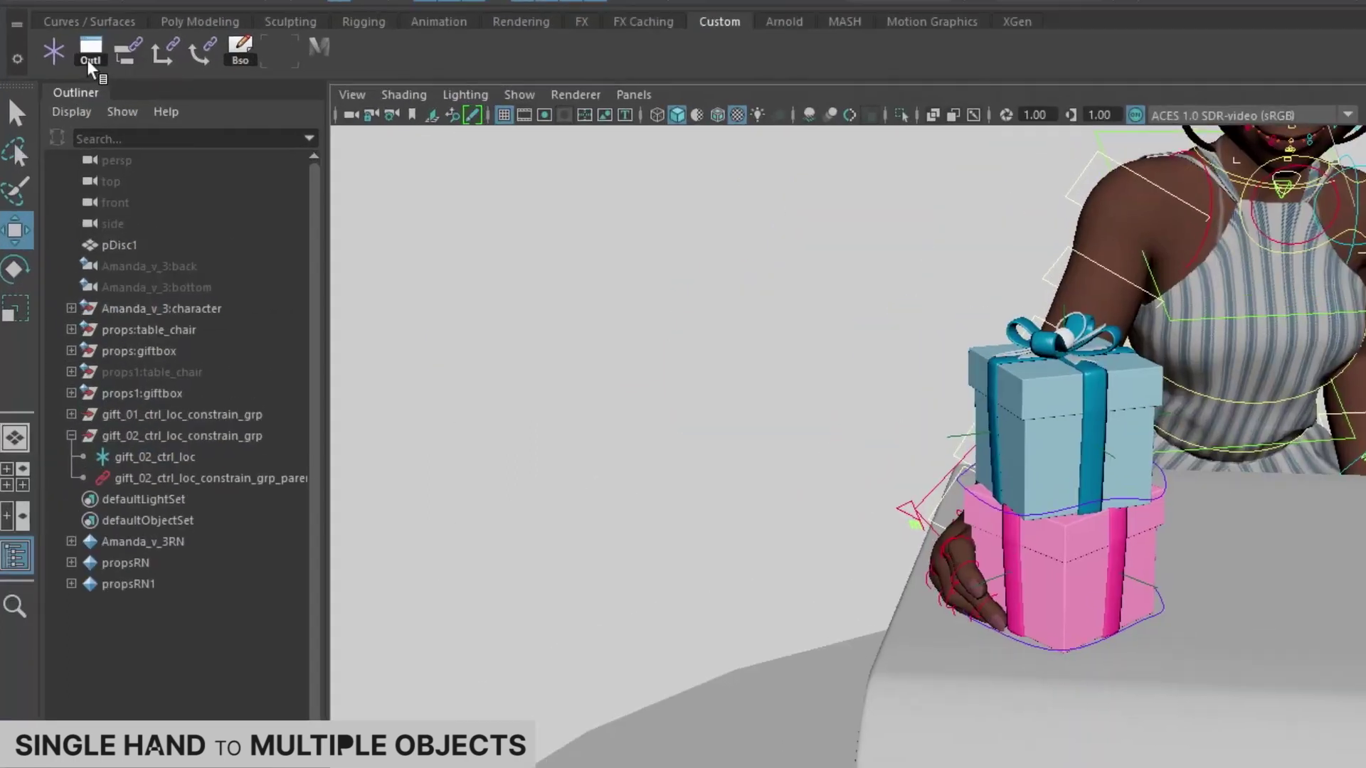
Step: Create two locators named lower_box_ctrl_loc and upper_box_ctrl_loc
click(88, 63)
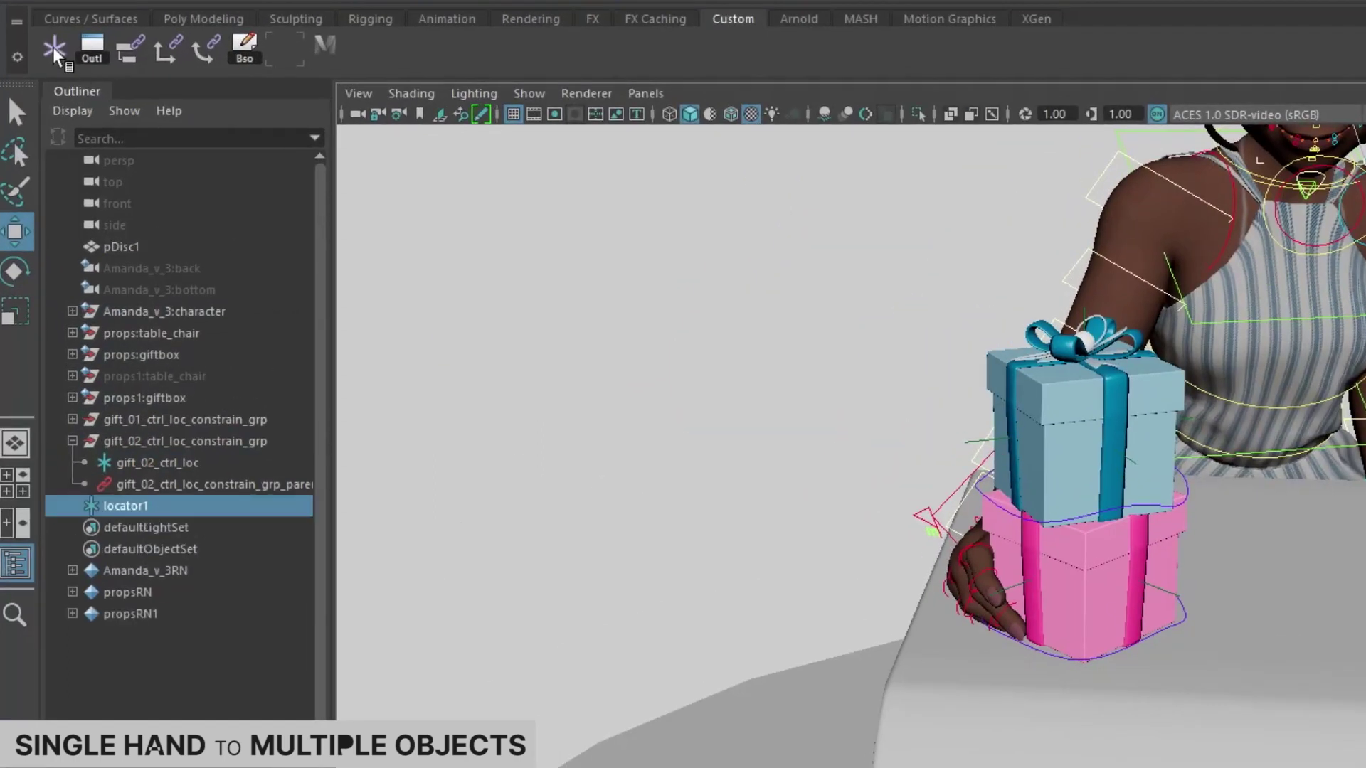
double_click(119, 507)
text(lower_box_c)
key(Return)
click(54, 50)
double_click(142, 528)
text(upper_box_ctrl_loc)
key(Return)
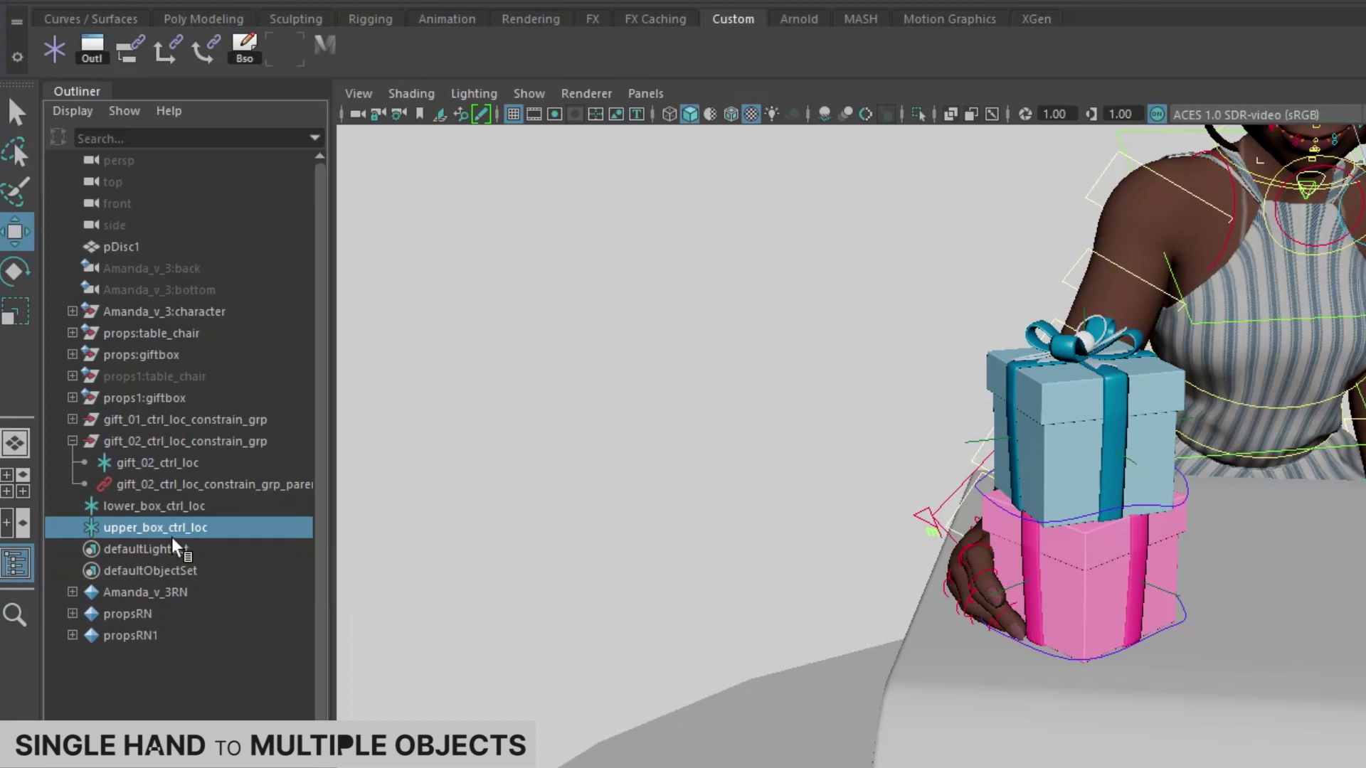
Step: Group both locators as unit_box_ctrl_loc_constrain_grp and select it after the character control
ctrl+click(173, 506)
key(ctrl+g)
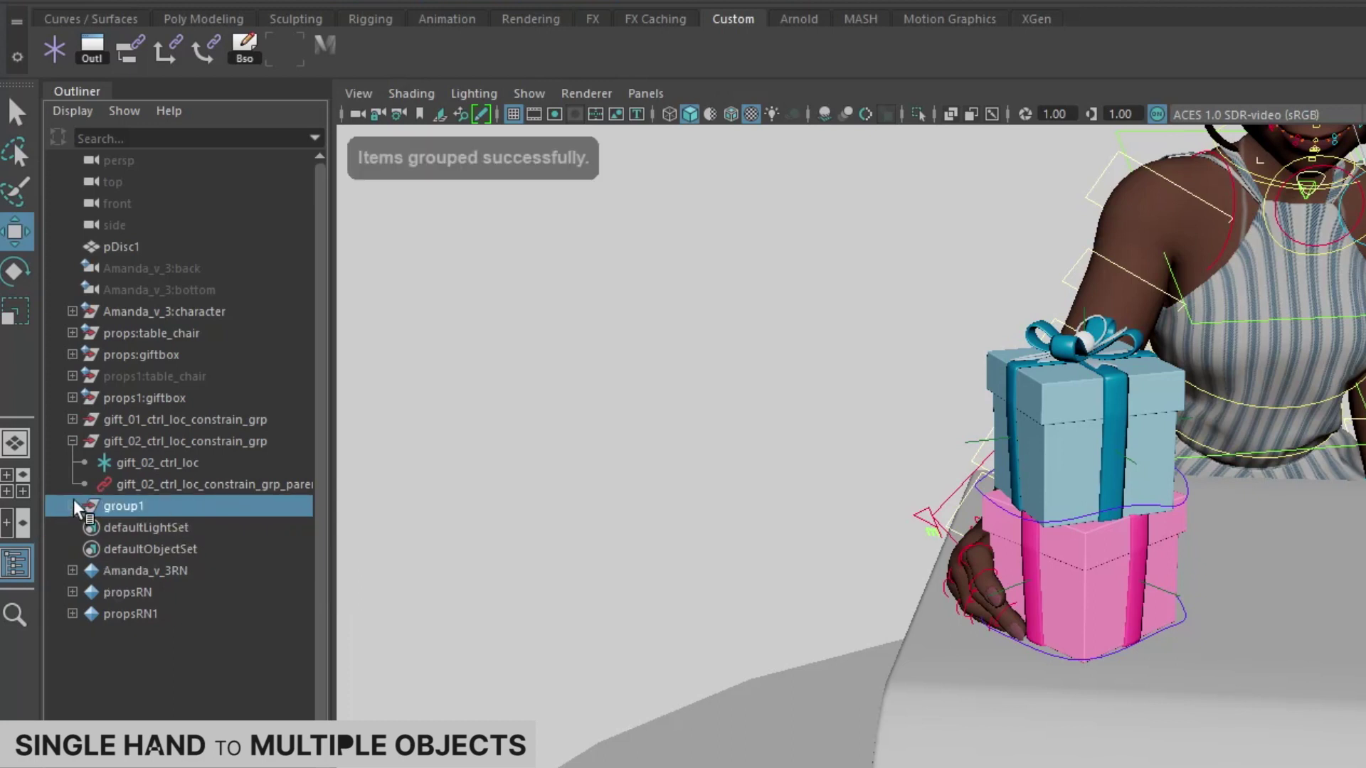
double_click(60, 510)
text(unit box ctrl loc constrain gr)
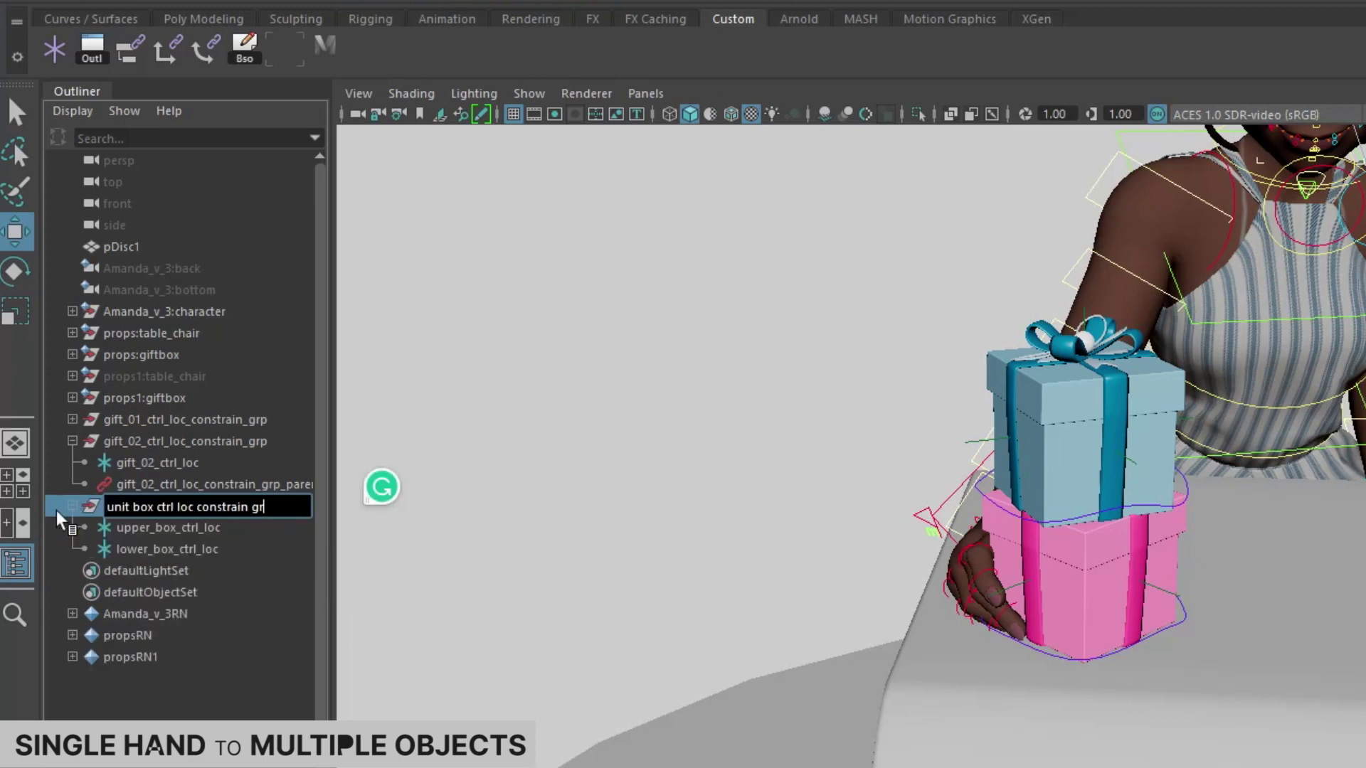
text(p)
key(Return)
click(155, 510)
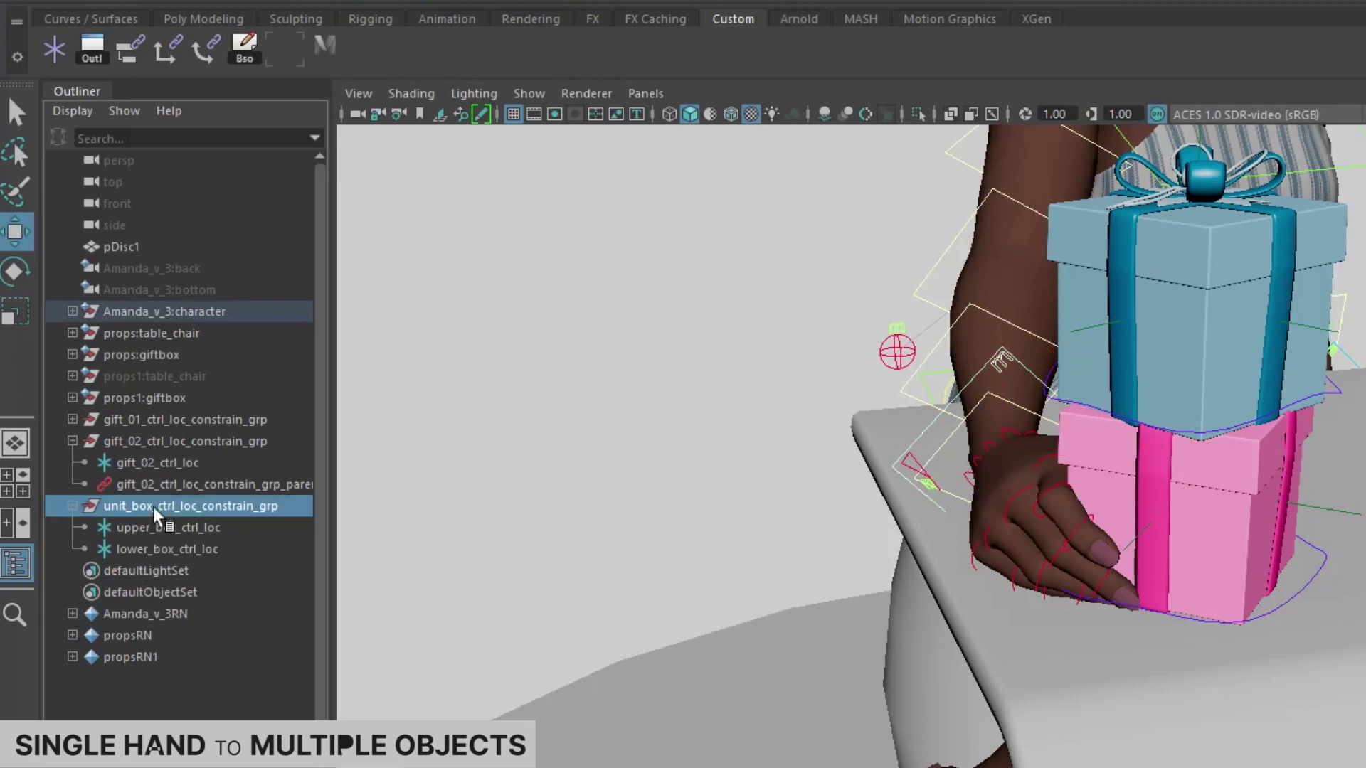
Step: Apply the parent constraint to unit_box_ctrl_loc_constrain_grp, then parent upper_box_ctrl_loc under lower_box_ctrl_loc
double_click(128, 48)
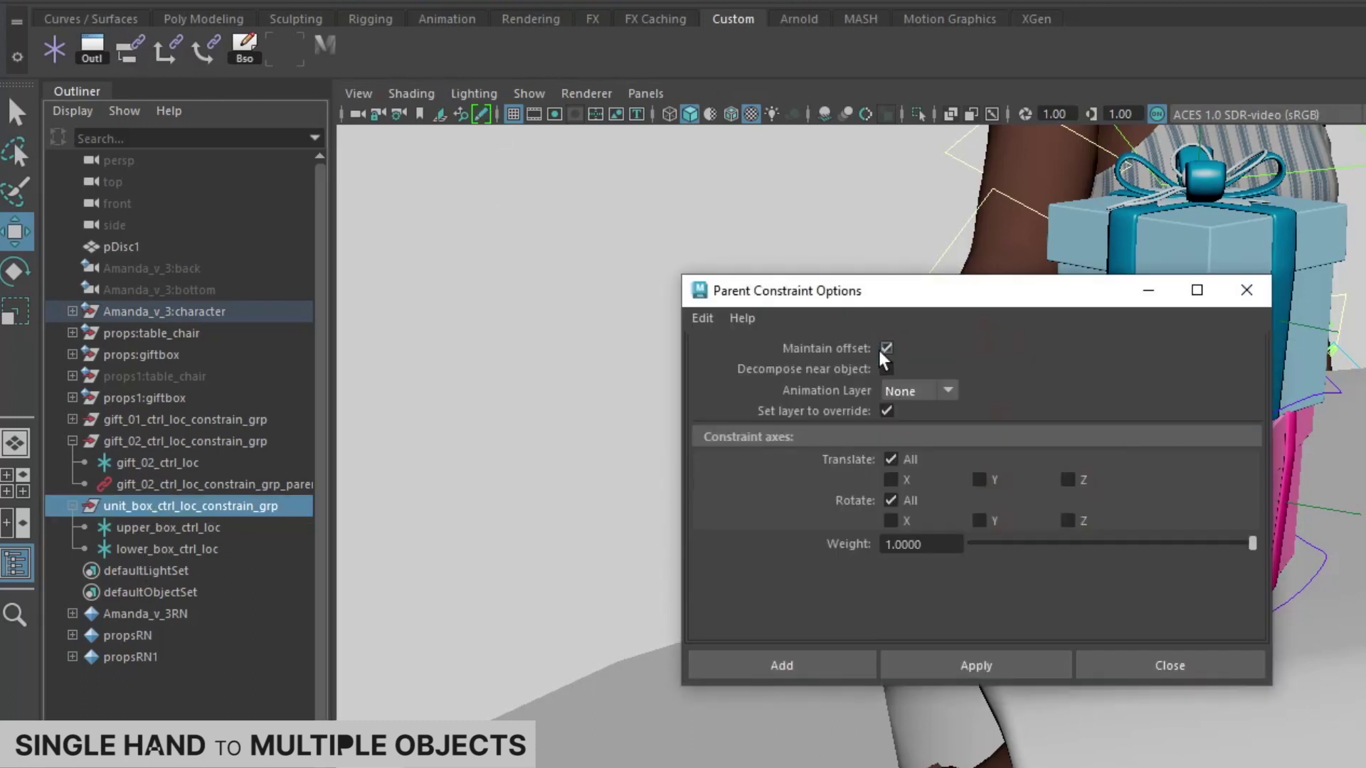
click(783, 665)
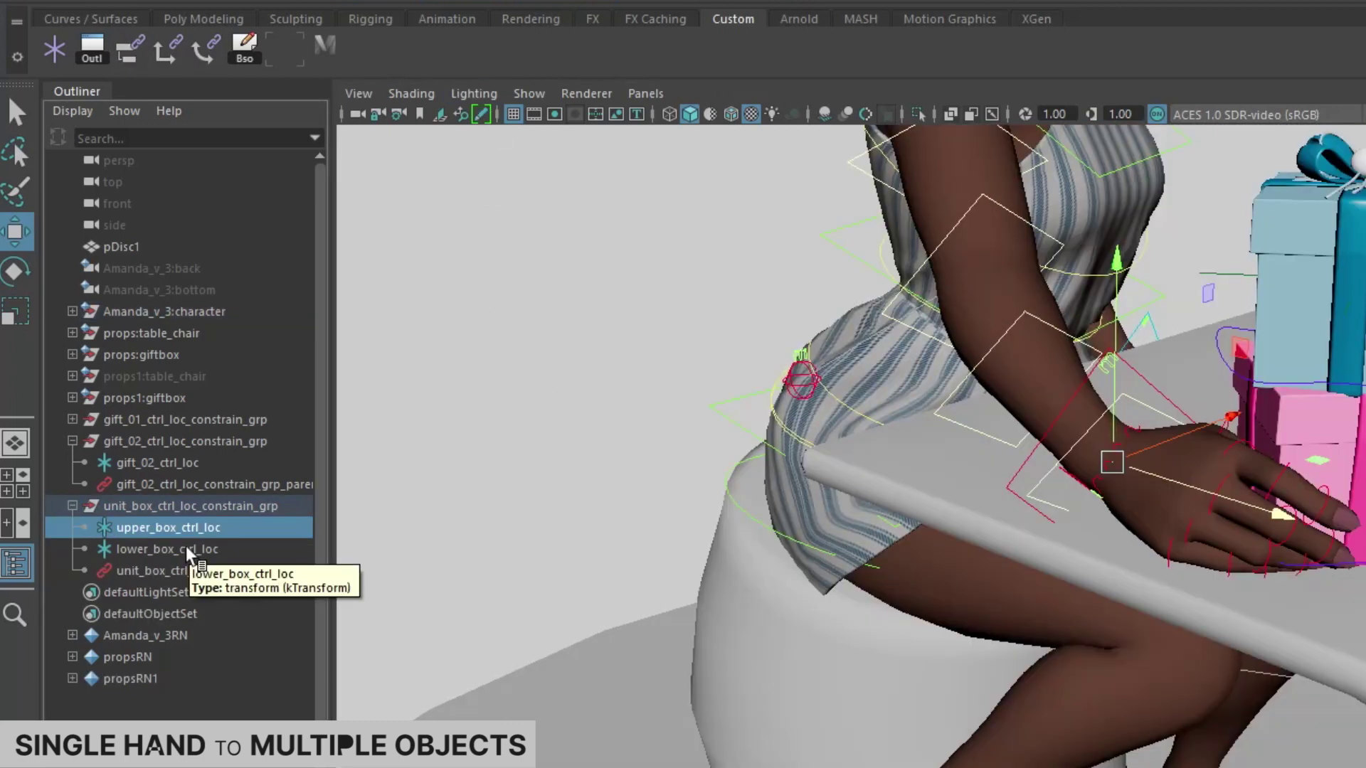
click(190, 552)
click(161, 530)
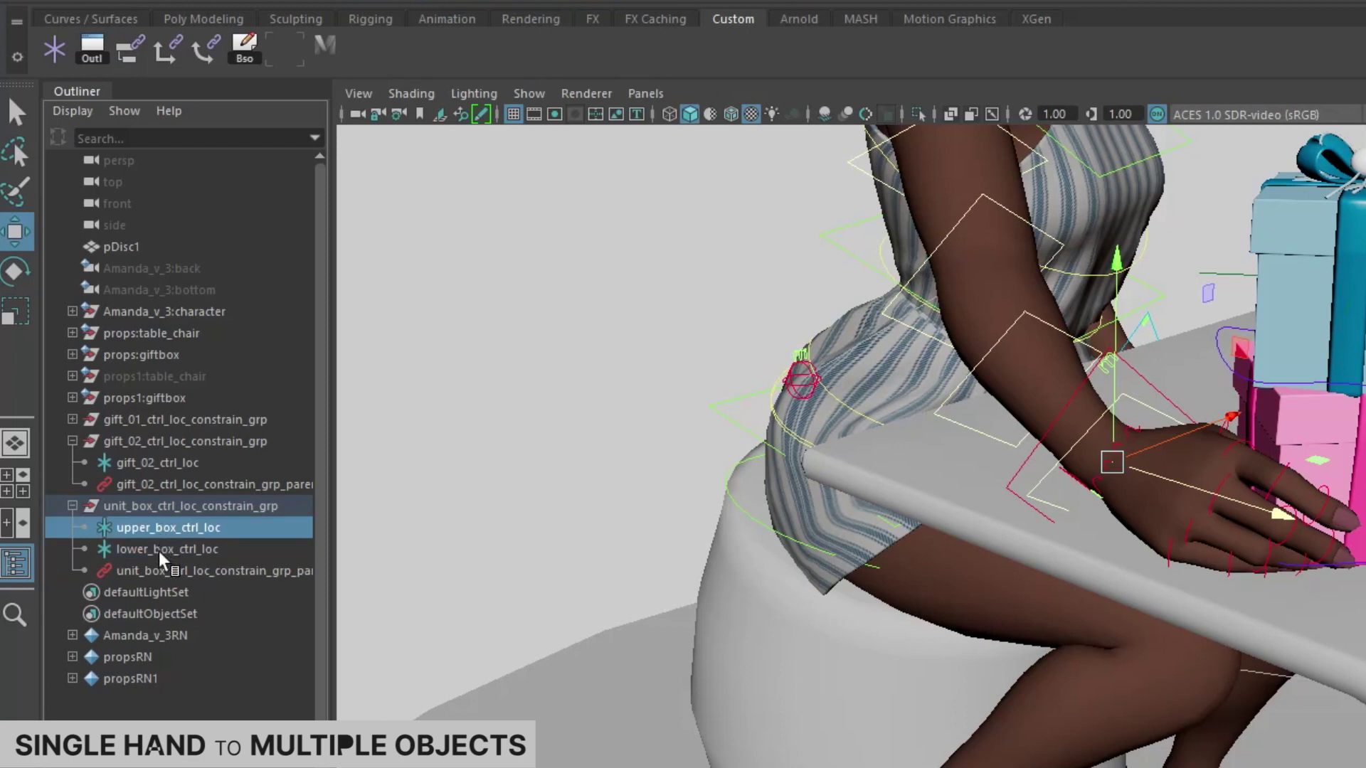
middle_drag(161, 559, 106, 549)
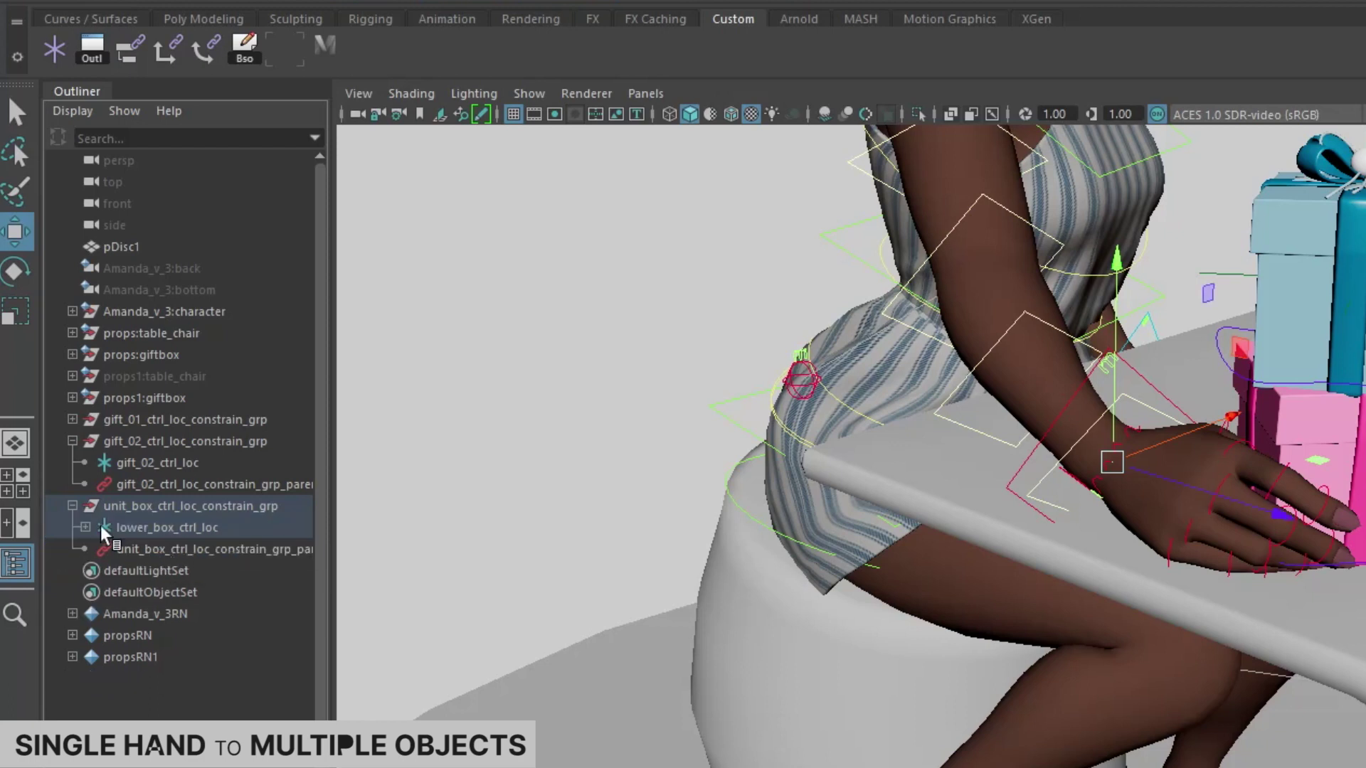
click(84, 528)
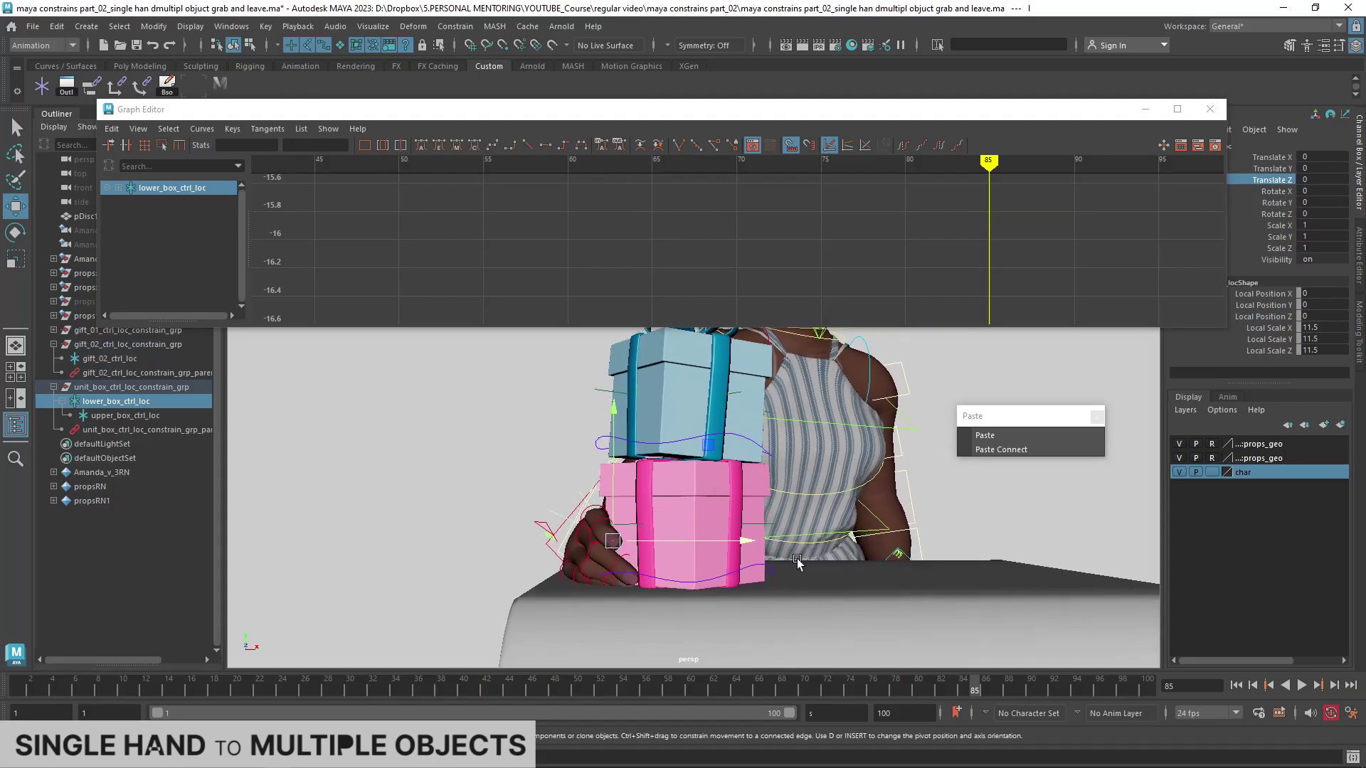
Step: Snap lower_box_ctrl_loc to the pink gift's master control with a temporary parent constraint, then delete it
click(774, 569)
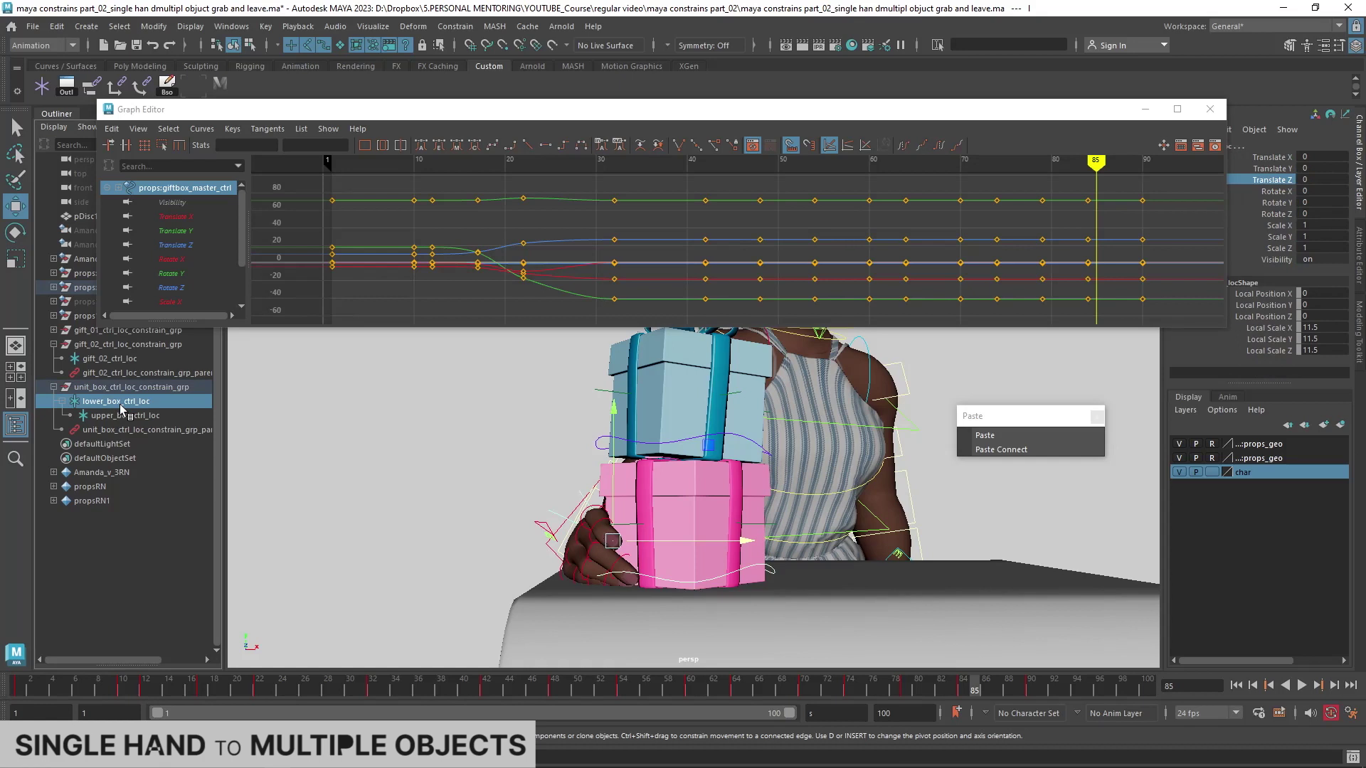
click(91, 87)
click(91, 89)
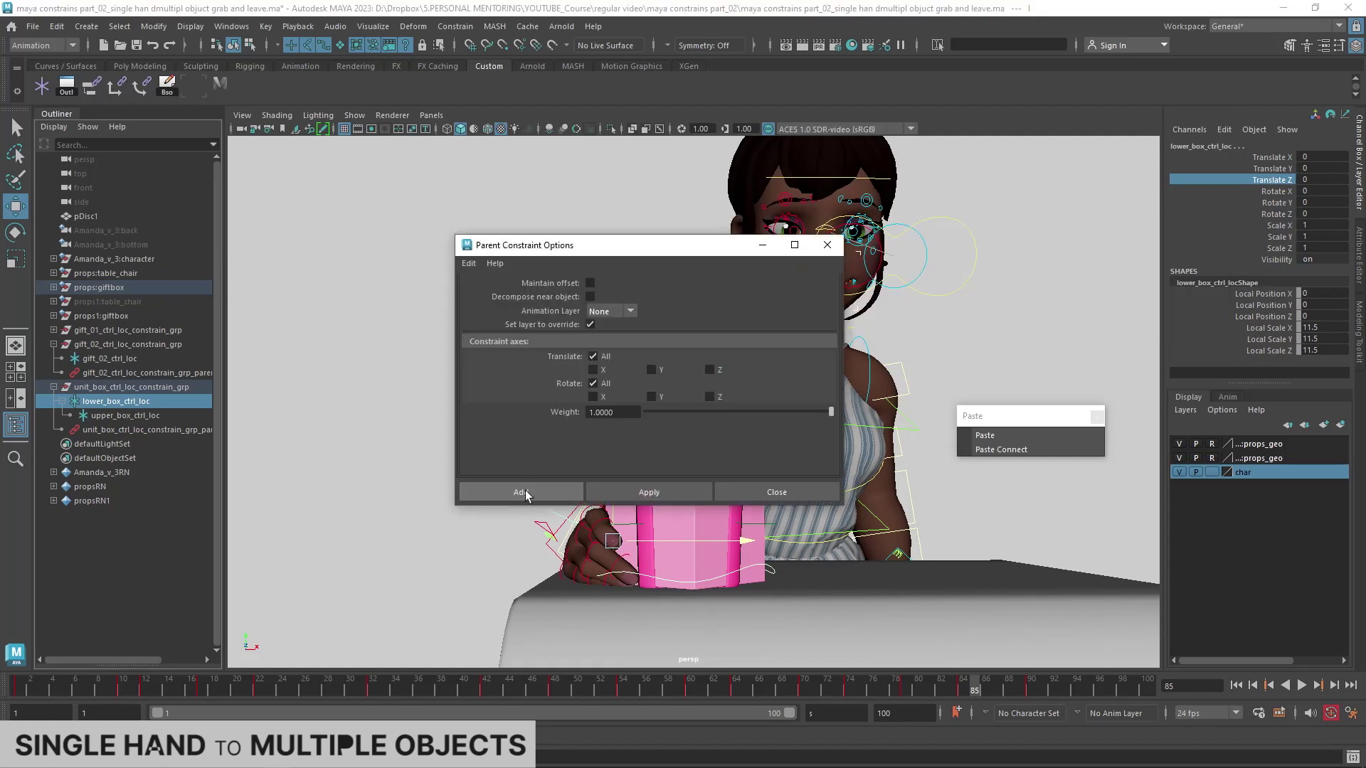
click(531, 484)
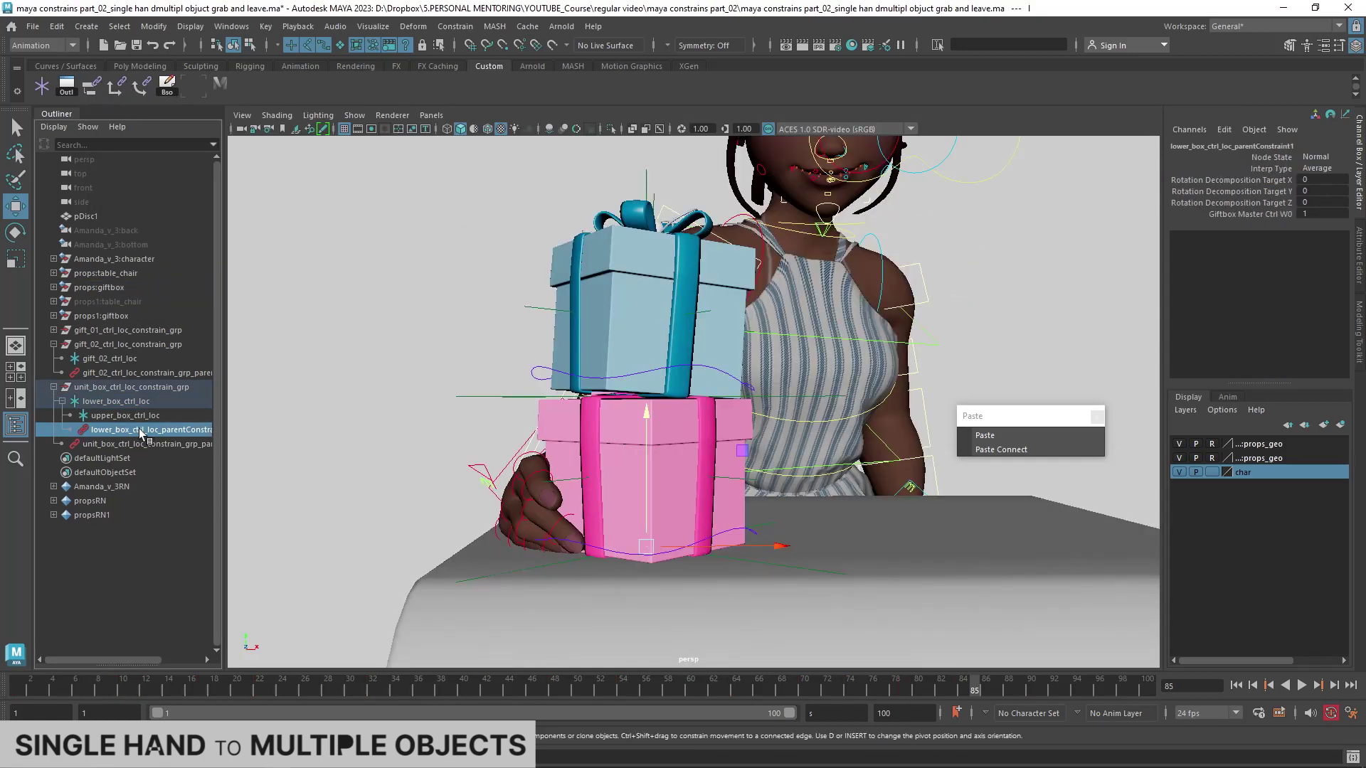
key(Delete)
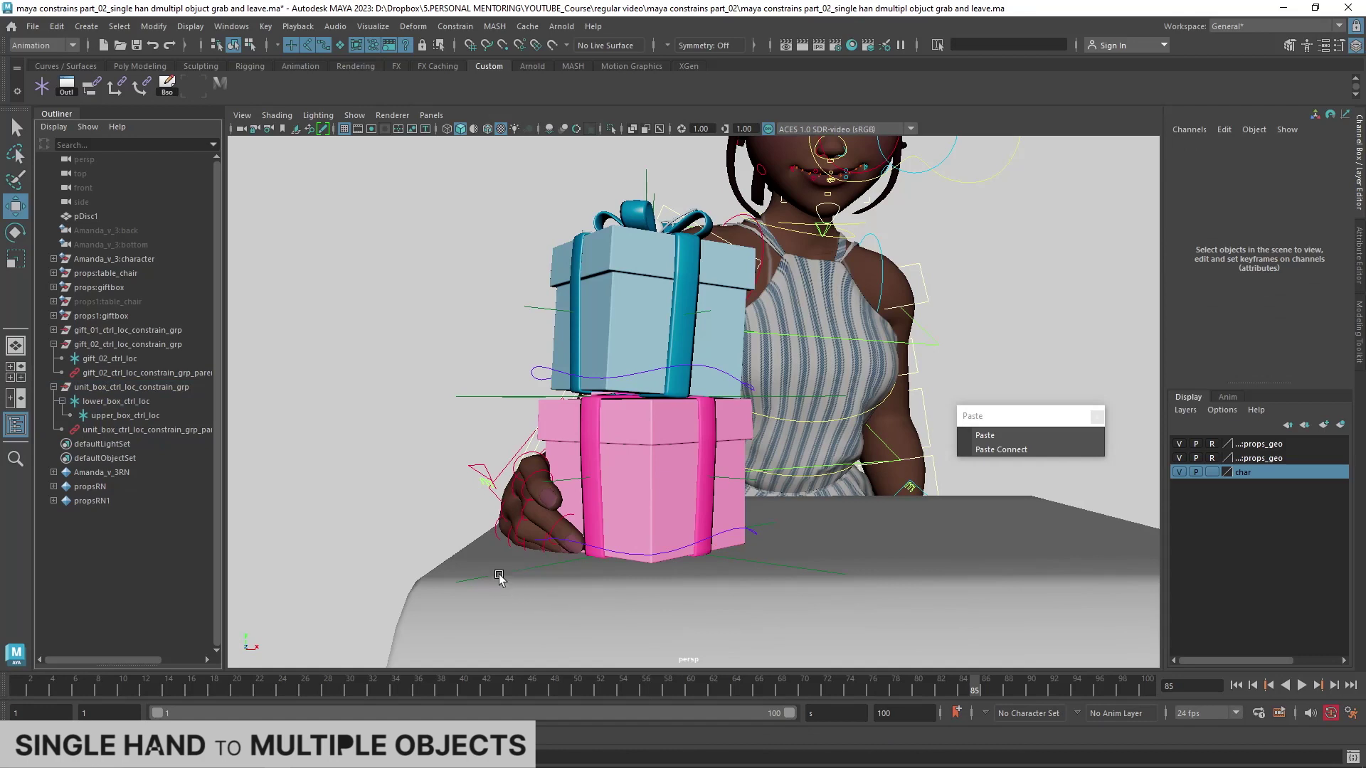
Step: Select only gift_01_ctrl_loc and step back to frame 84
click(613, 569)
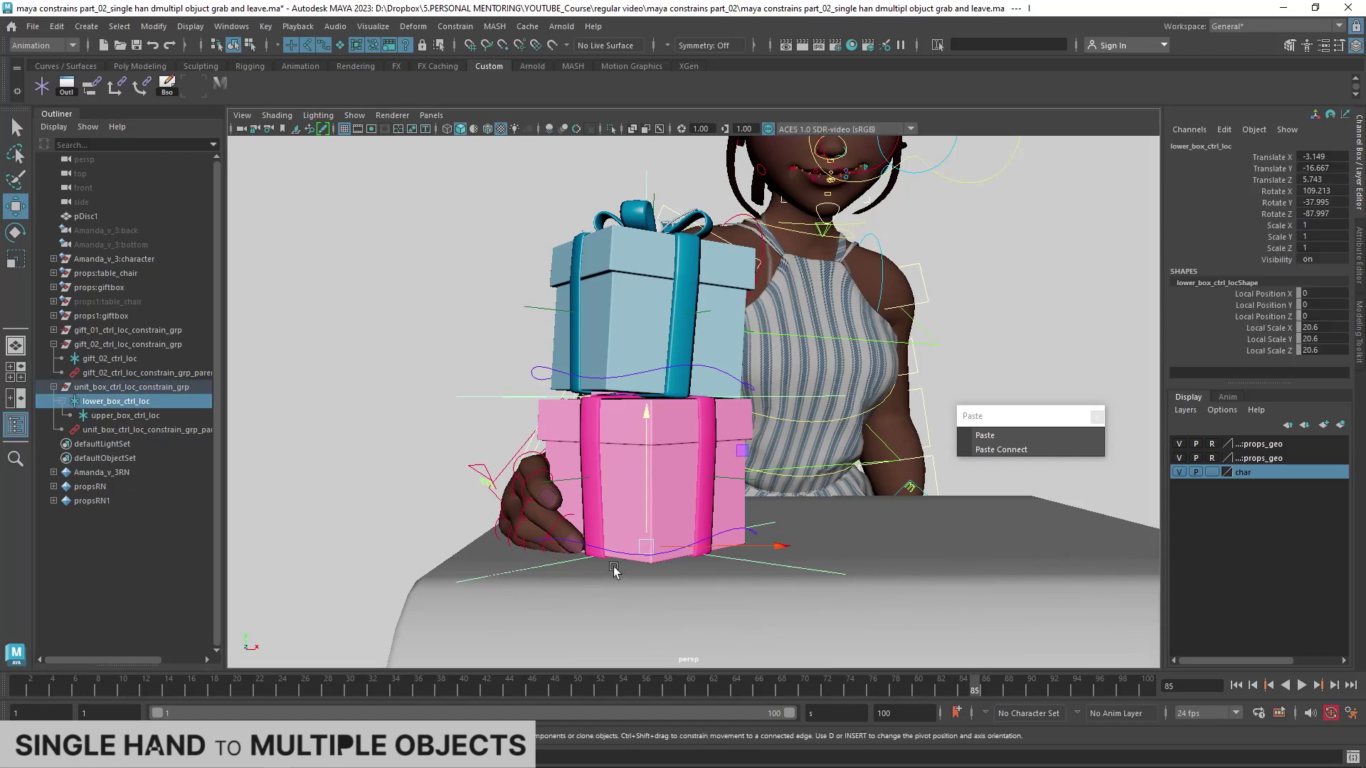
shift+click(580, 482)
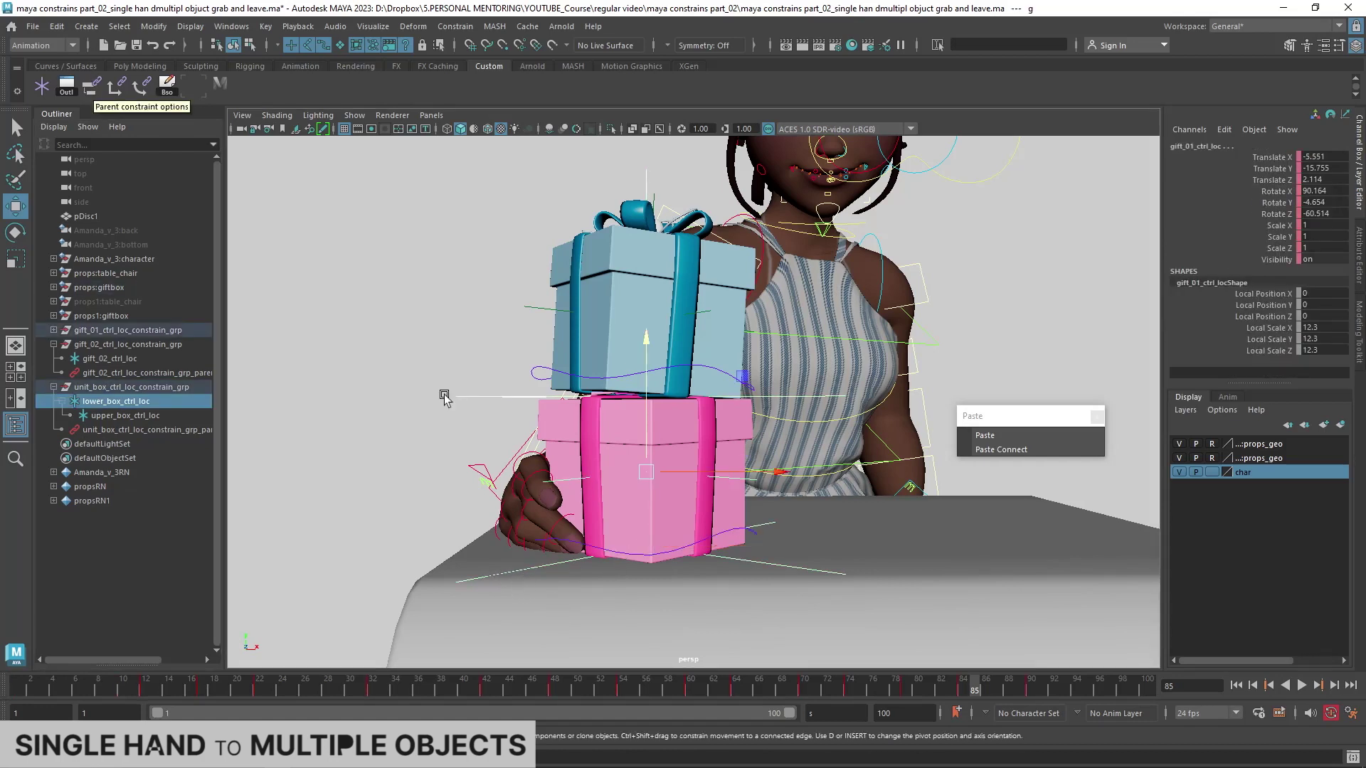
click(580, 483)
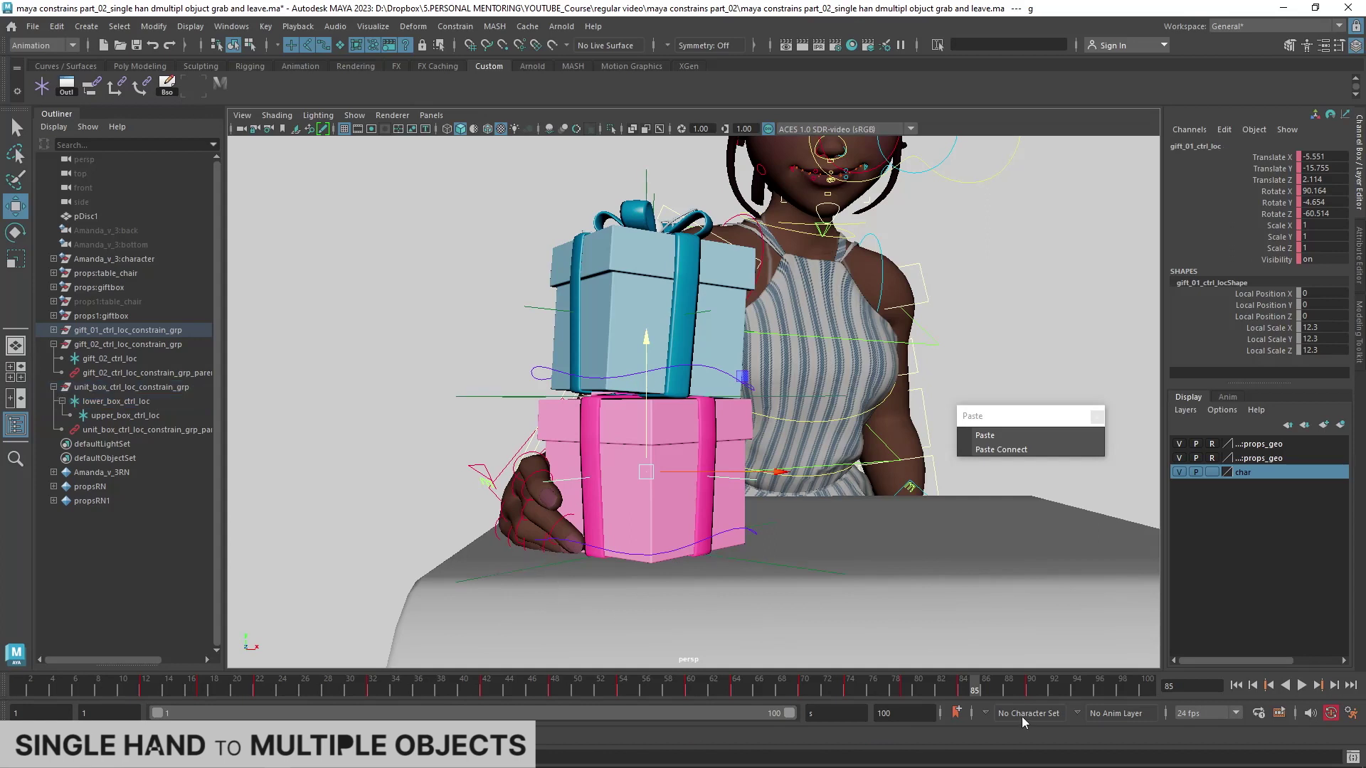
key(alt+comma)
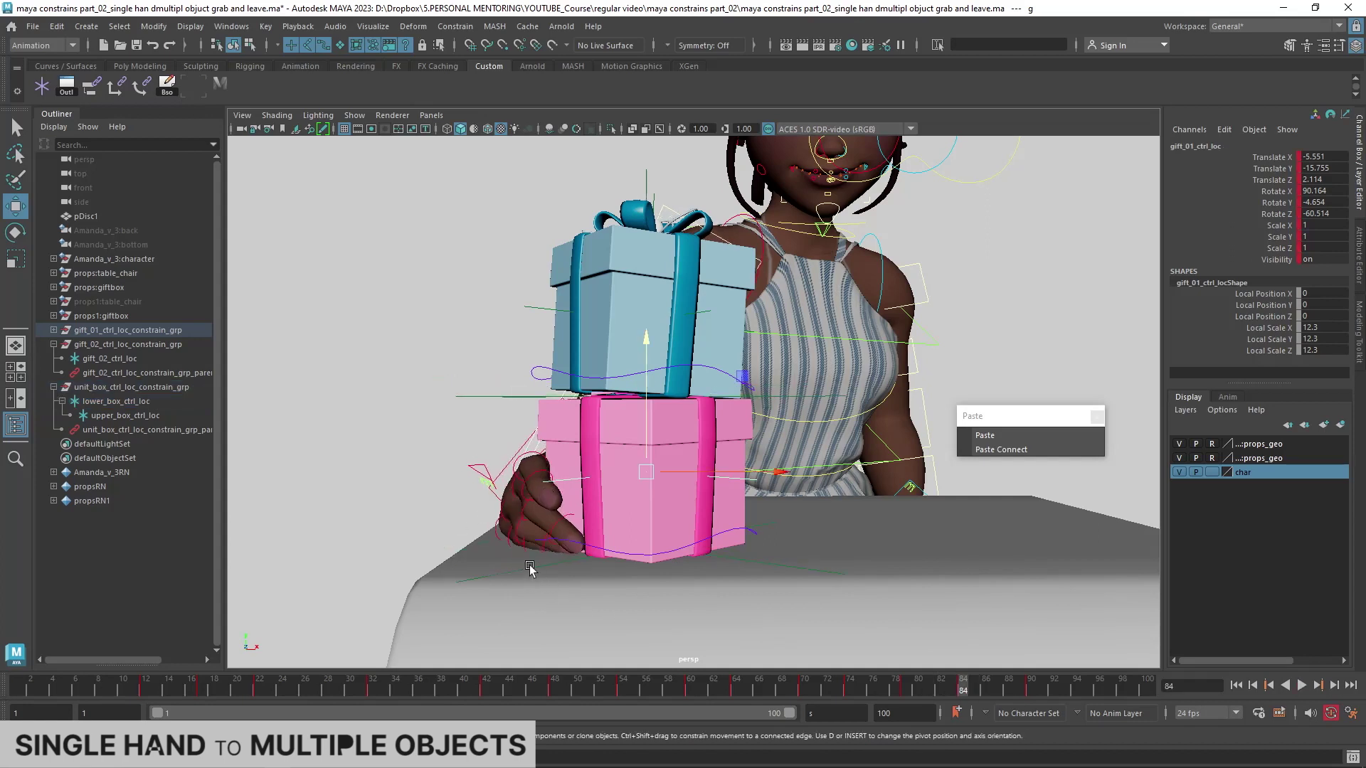
Step: Constrain gift_01_ctrl_loc under lower_box_ctrl_loc, then repeat for gift_02_ctrl_loc under upper_box_ctrl_loc
shift+click(530, 568)
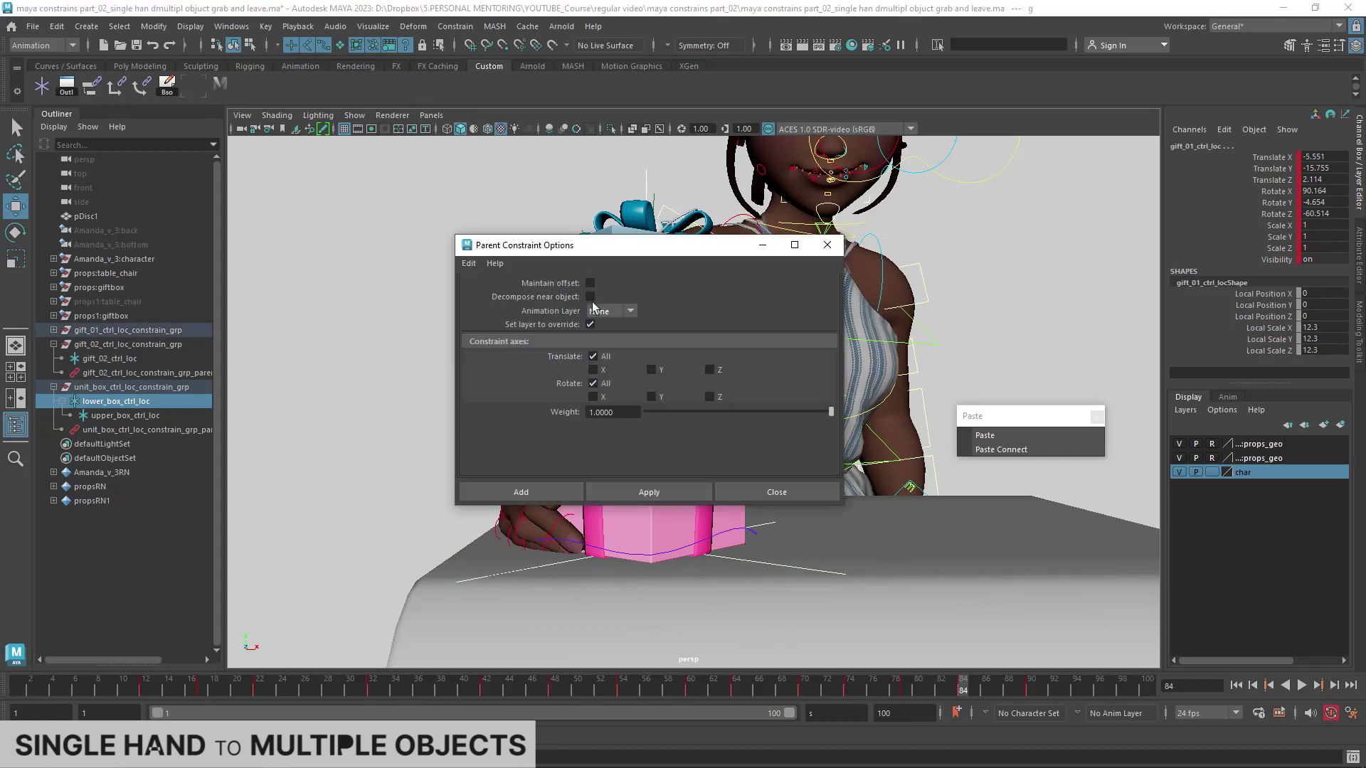
click(548, 491)
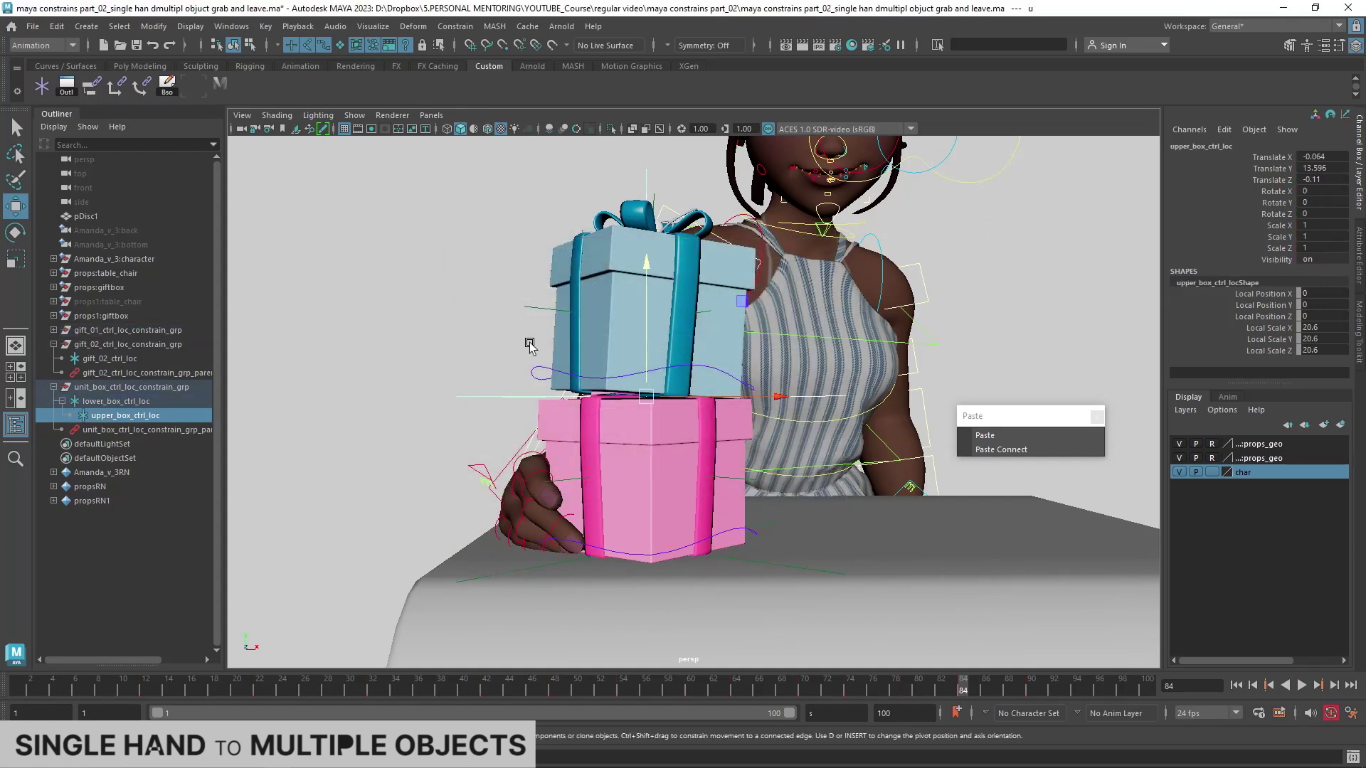
shift+click(539, 313)
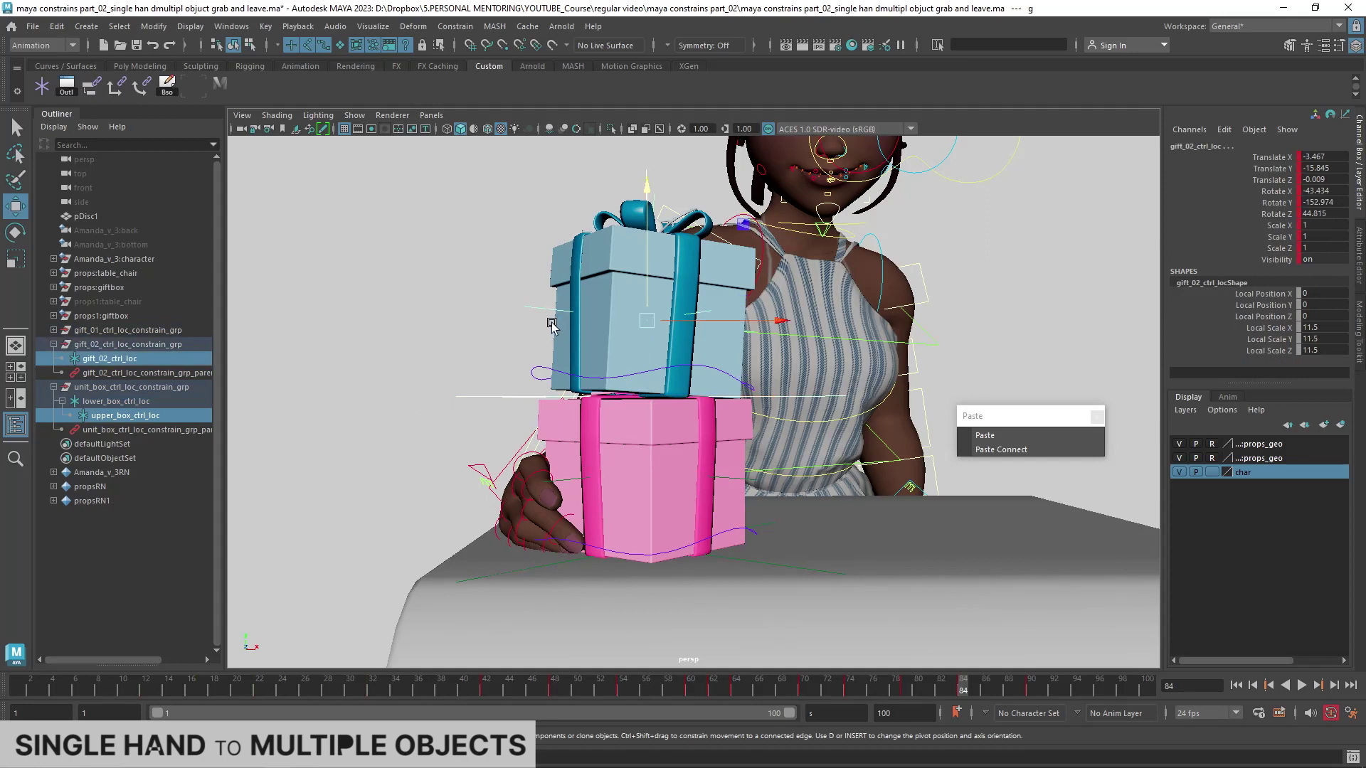
key(ctrl+p)
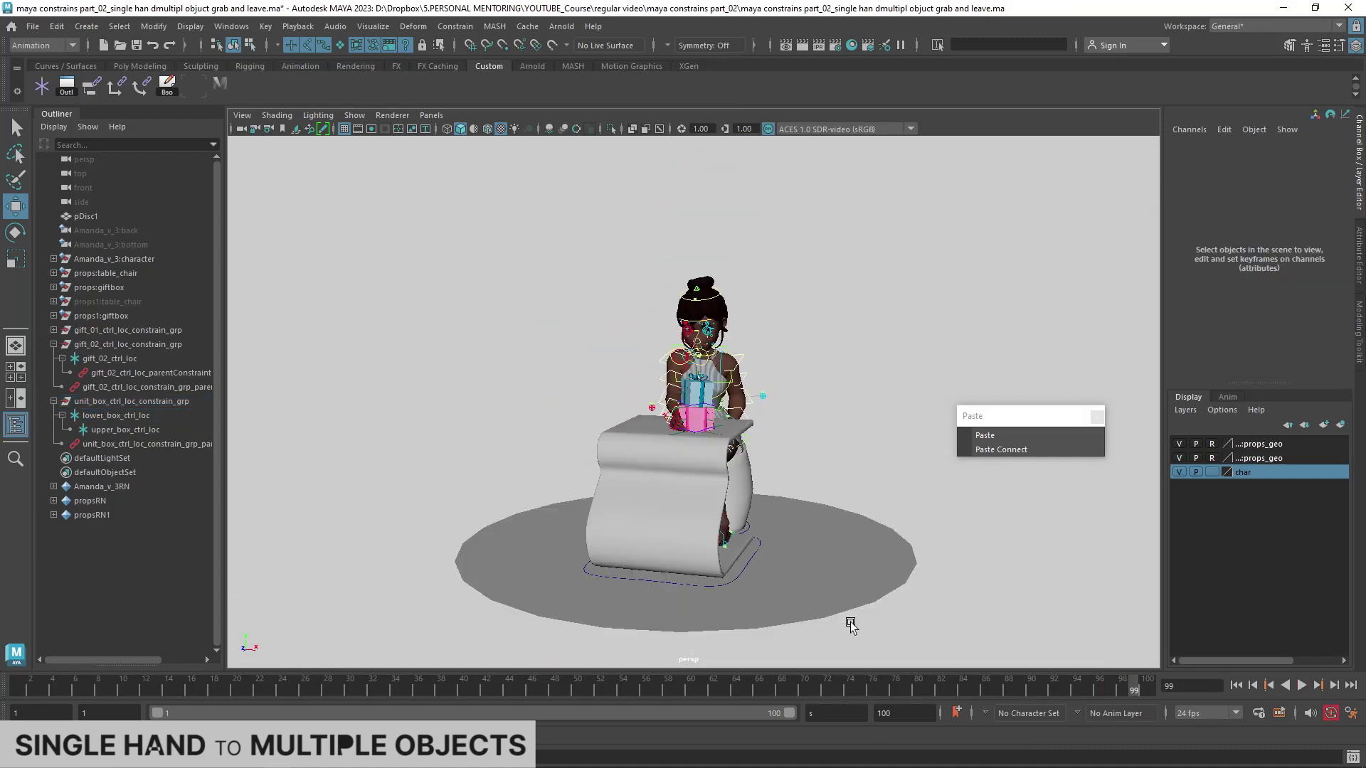
Step: Select the gift_02, gift_01 and unit_box constrain groups and scrub back to frame 33
ctrl+click(107, 346)
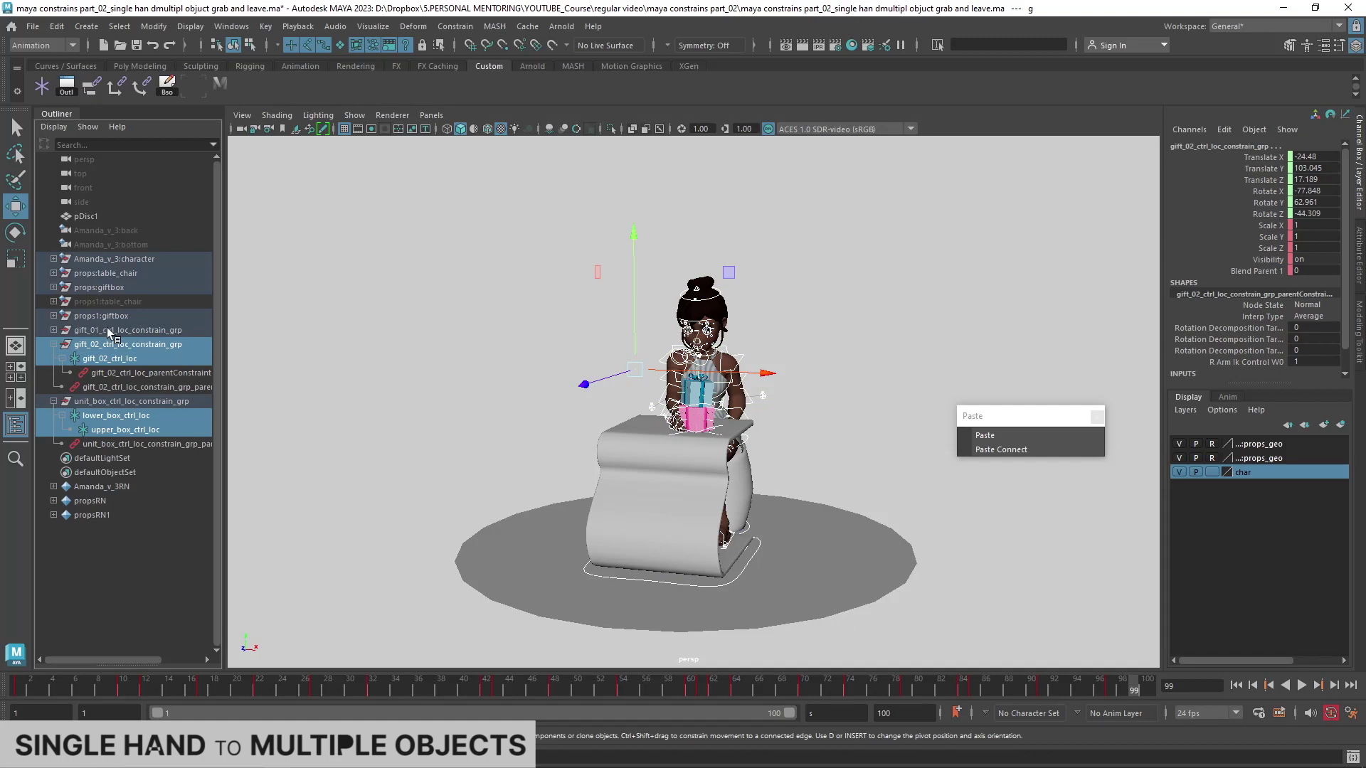
ctrl+click(107, 330)
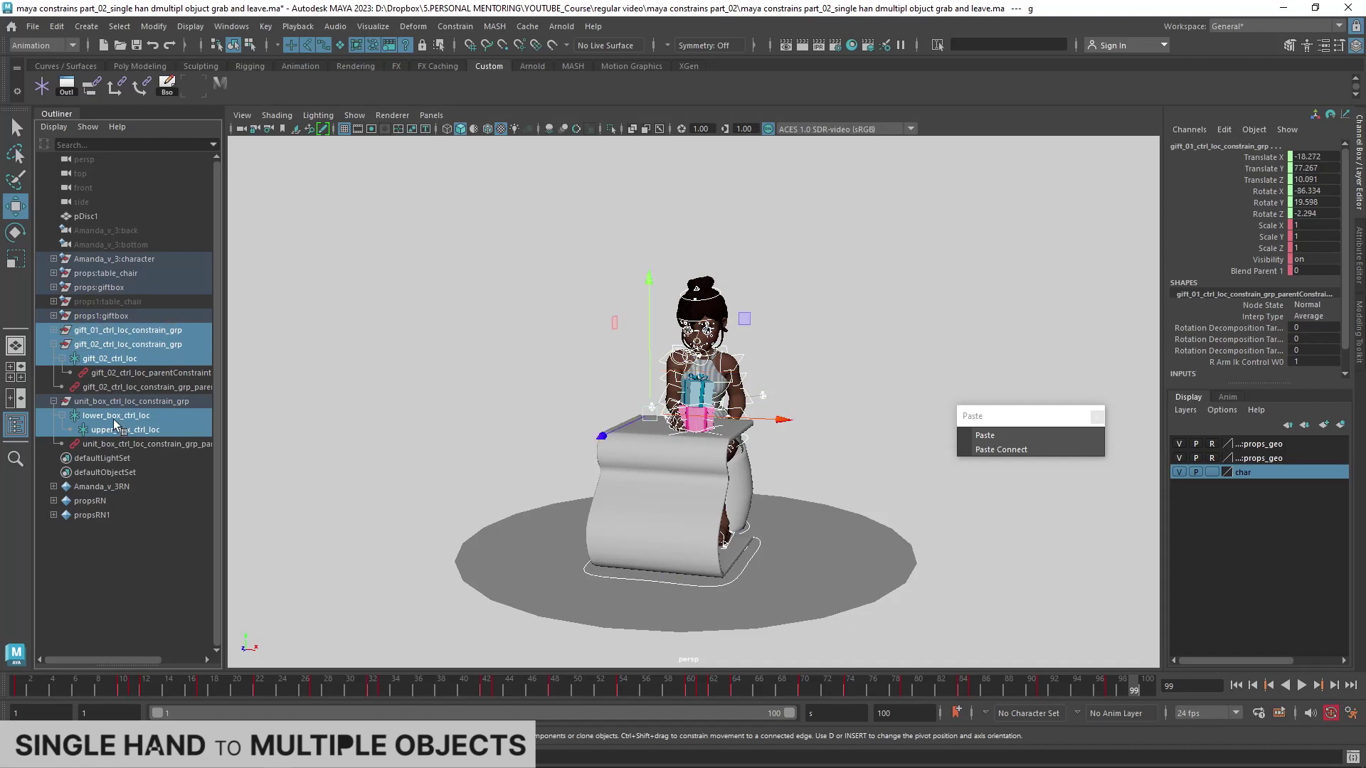
ctrl+click(108, 399)
mouse_move(633, 672)
shift+mouse_down()
mouse_move(340, 688)
mouse_move(543, 690)
shift+mouse_up()
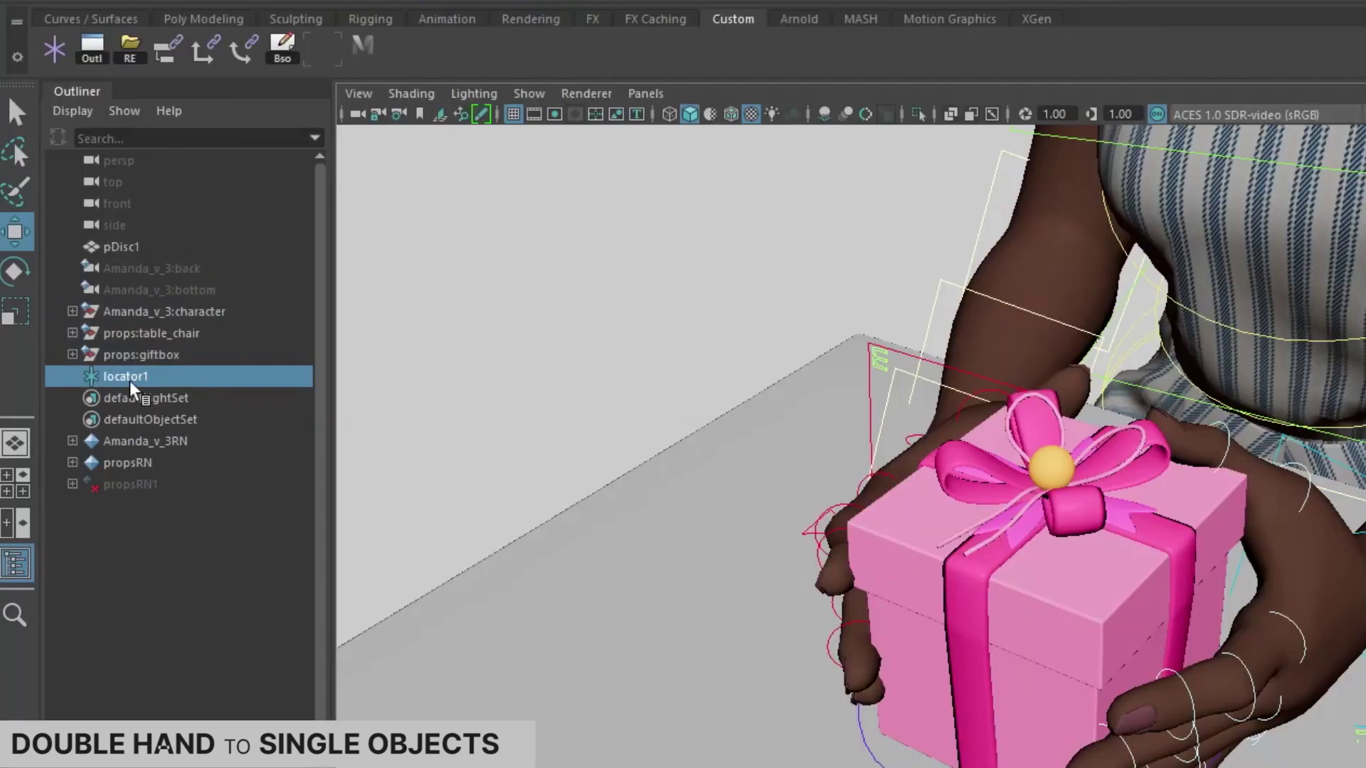
Step: Rename the new locator box_ctrl_loc and its group box_ctrl_loc_constrain_grp, then select the group
double_click(114, 301)
text(box ctrl loc)
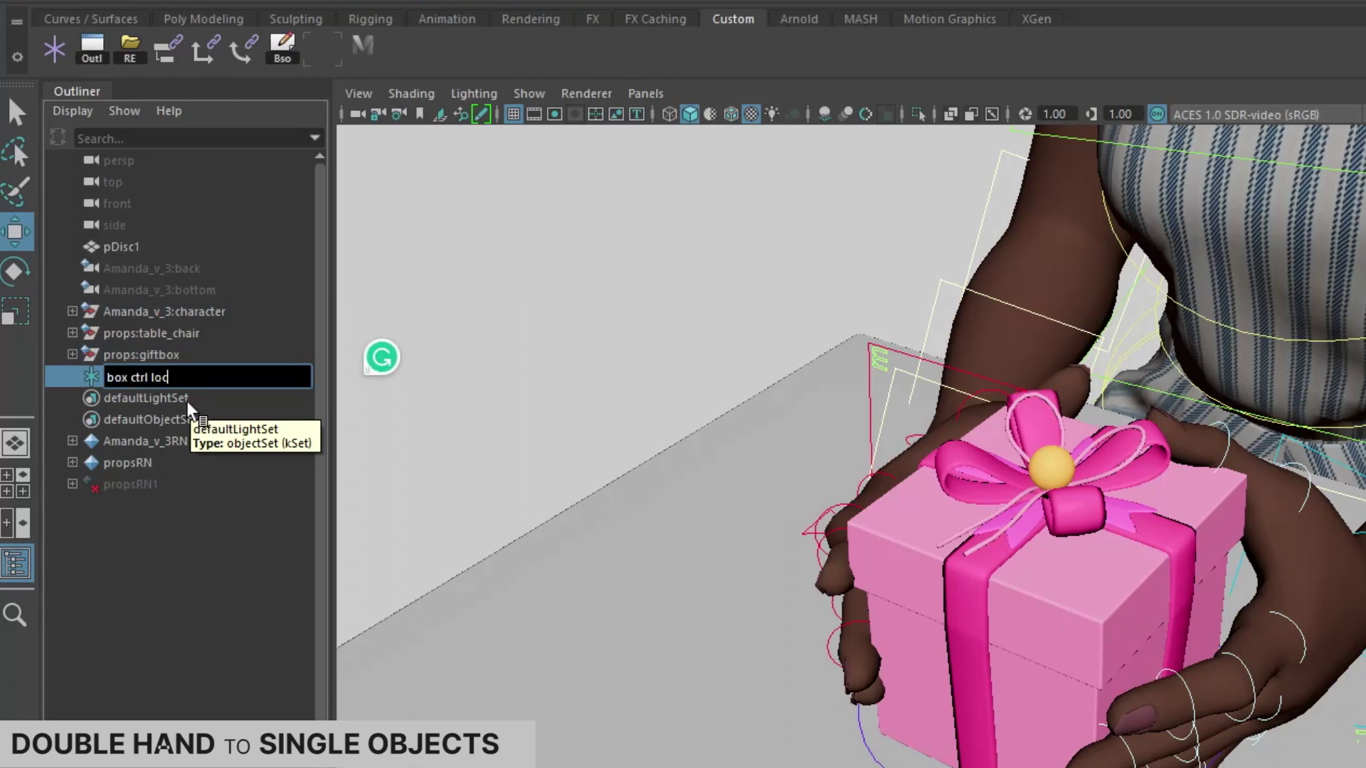
key(Return)
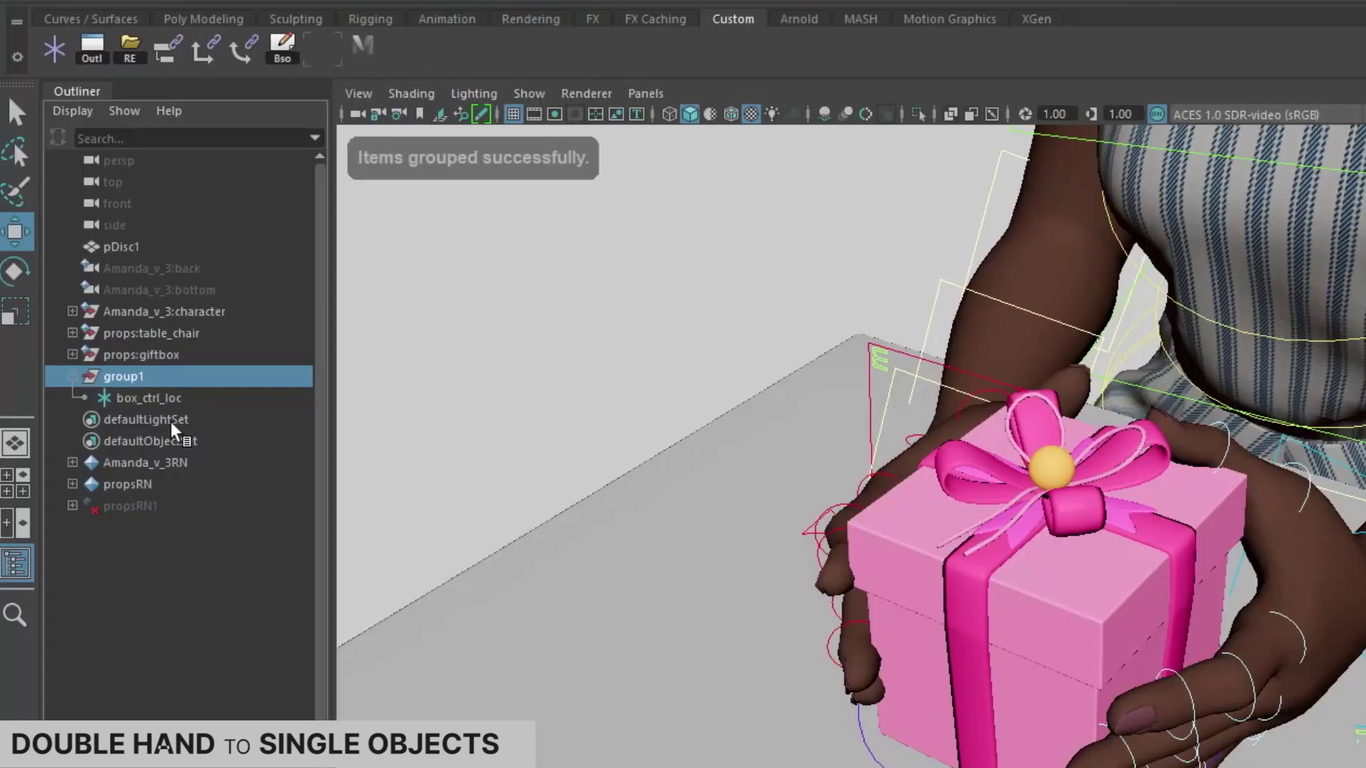
double_click(135, 376)
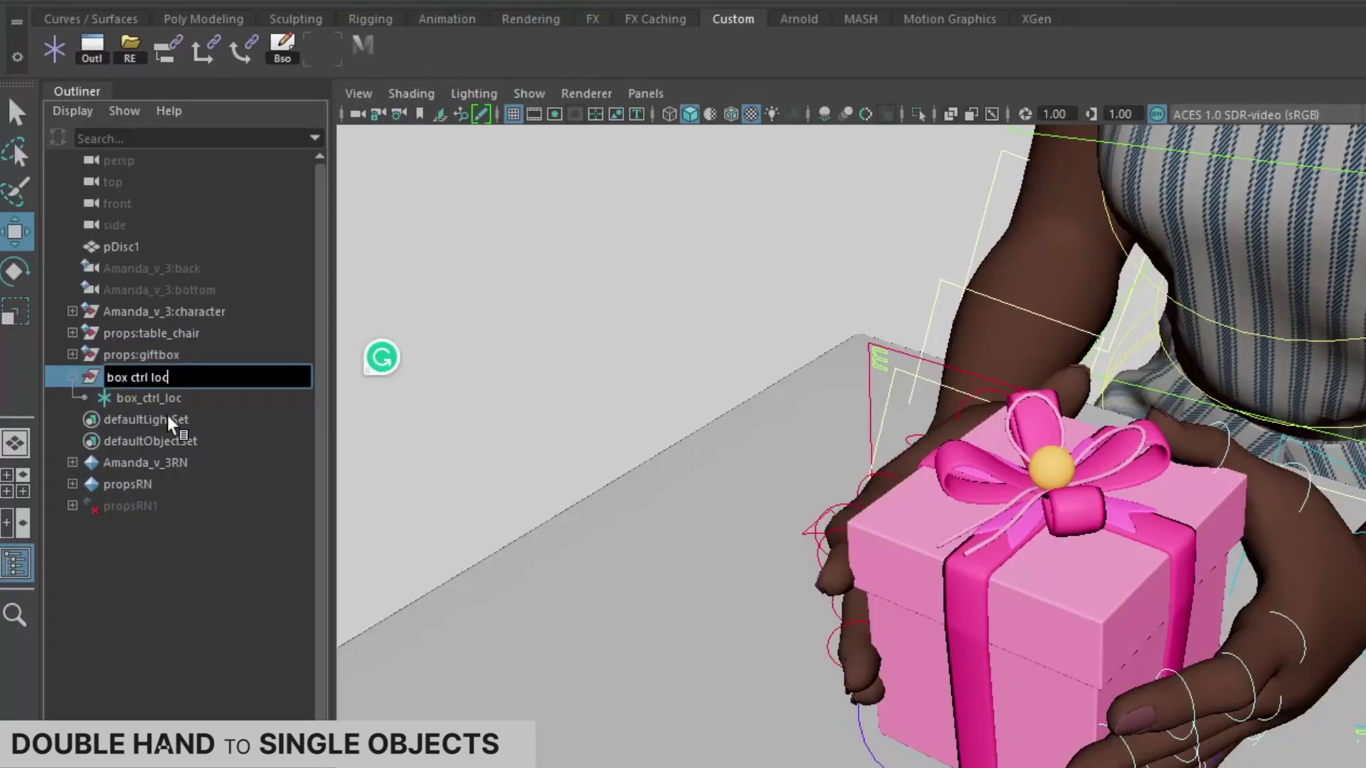
text(box_ctrl_loc_constrain_grp)
key(Return)
click(133, 378)
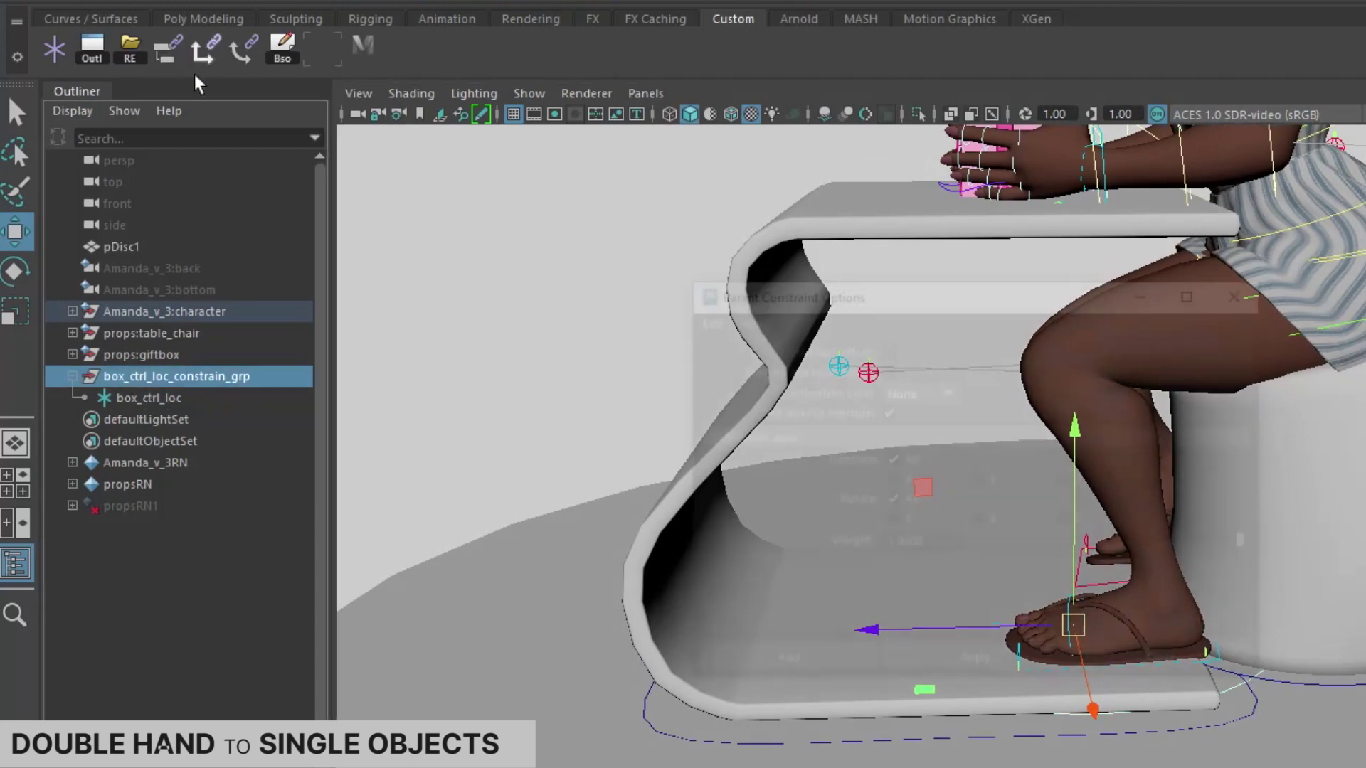
Step: Parent-constrain box_ctrl_loc_constrain_grp to its driver and lift box_ctrl_loc upward
click(535, 490)
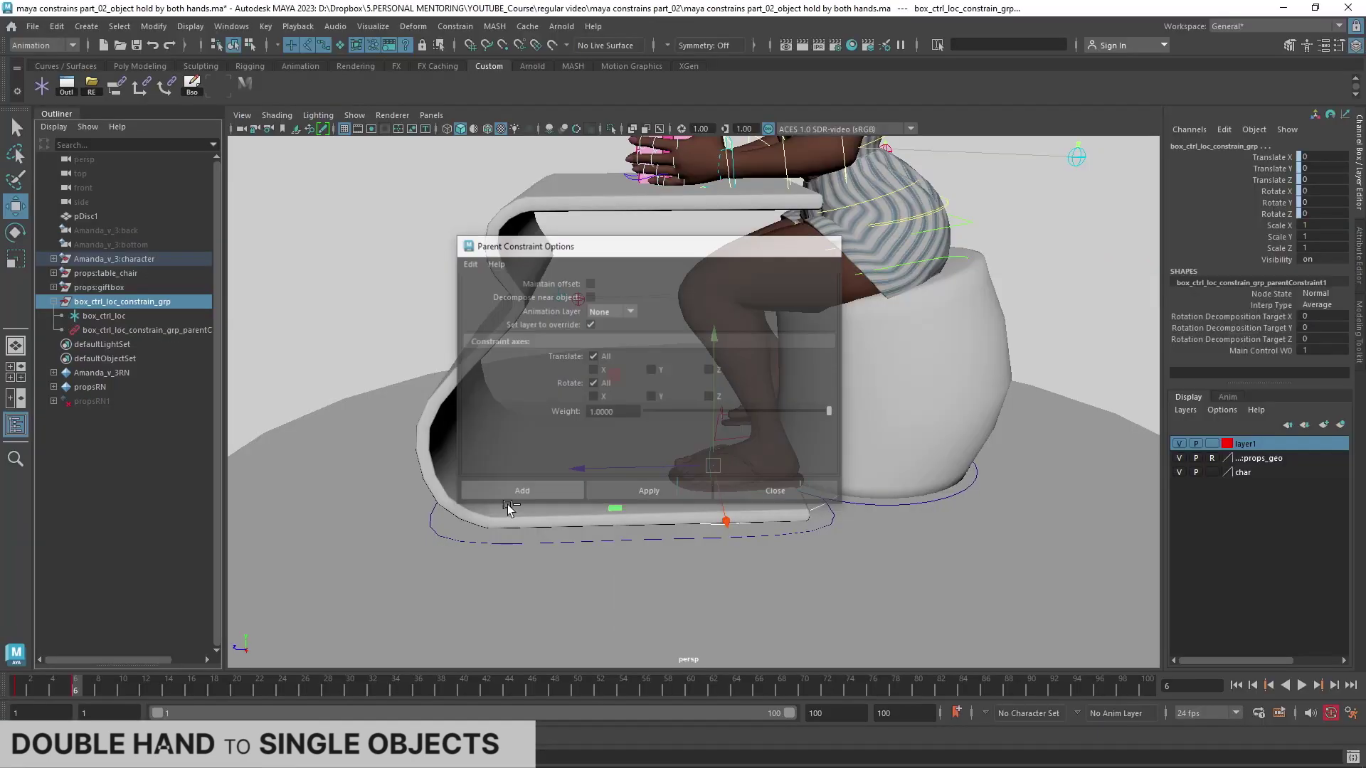
key(f)
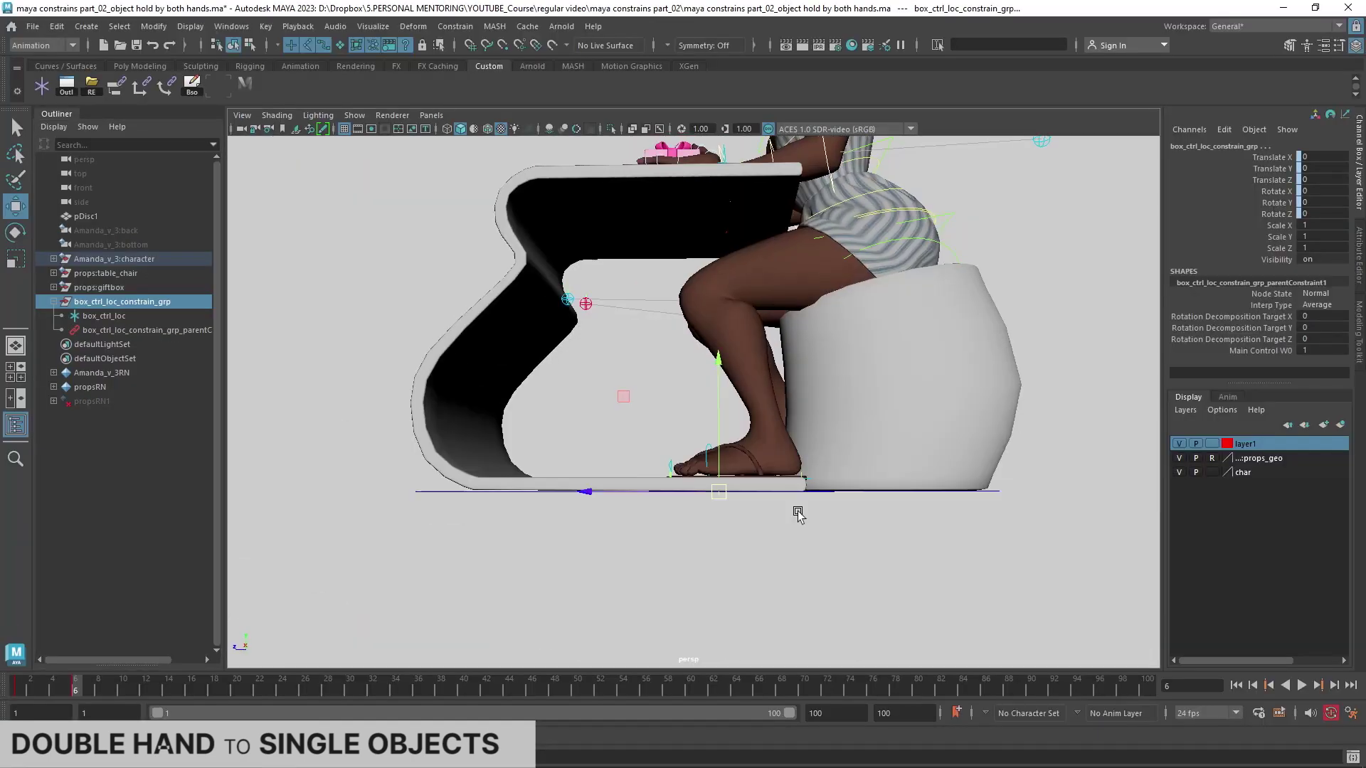
click(104, 315)
key(f)
drag(651, 274, 650, 179)
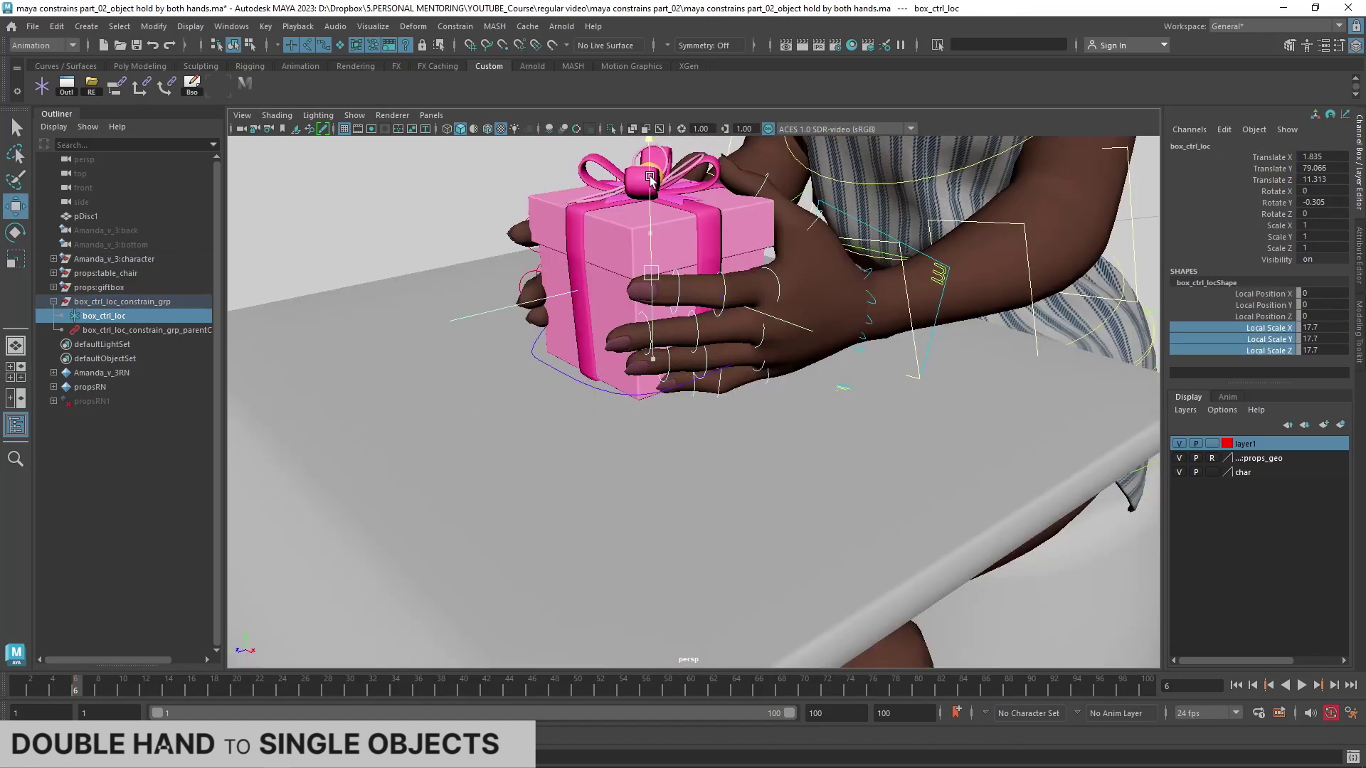
Step: Parent-constrain the giftbox master control to box_ctrl_loc with Maintain offset and test it follows
click(665, 424)
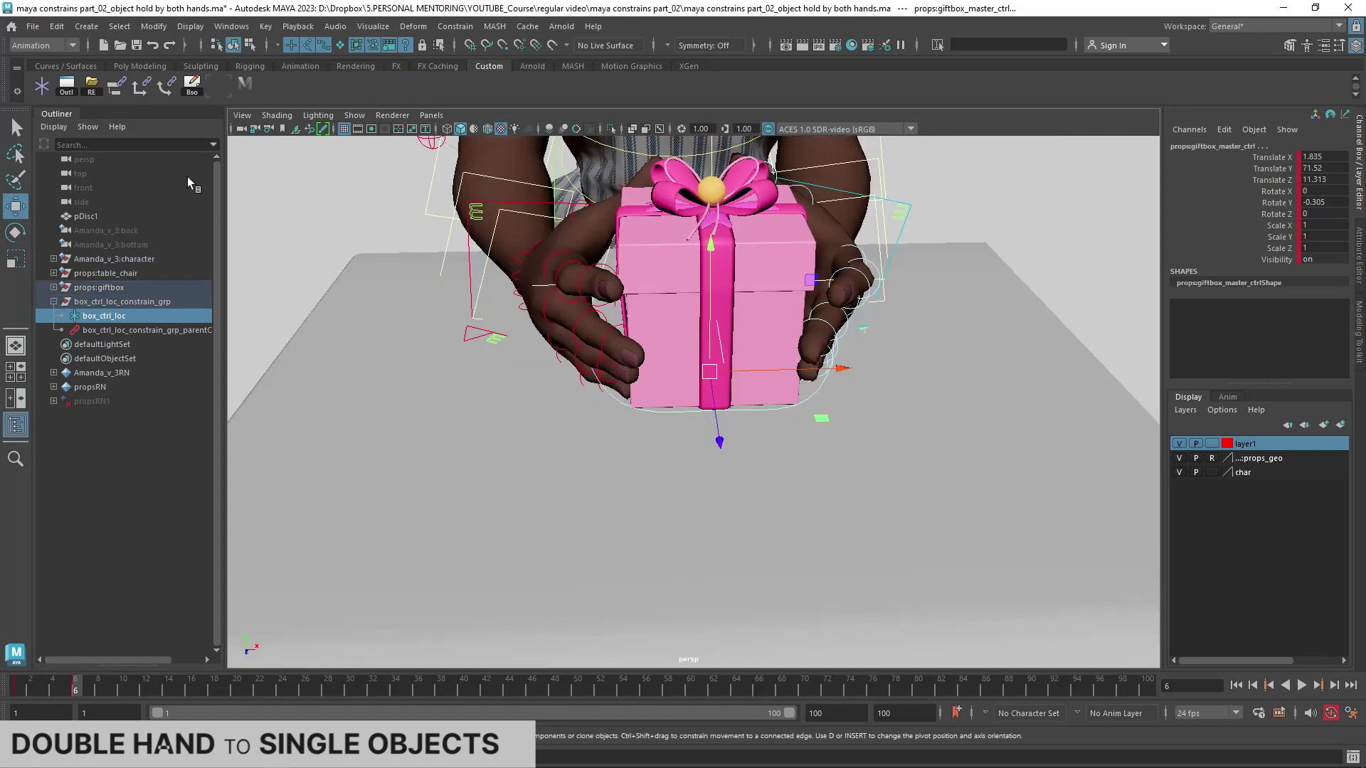
double_click(116, 88)
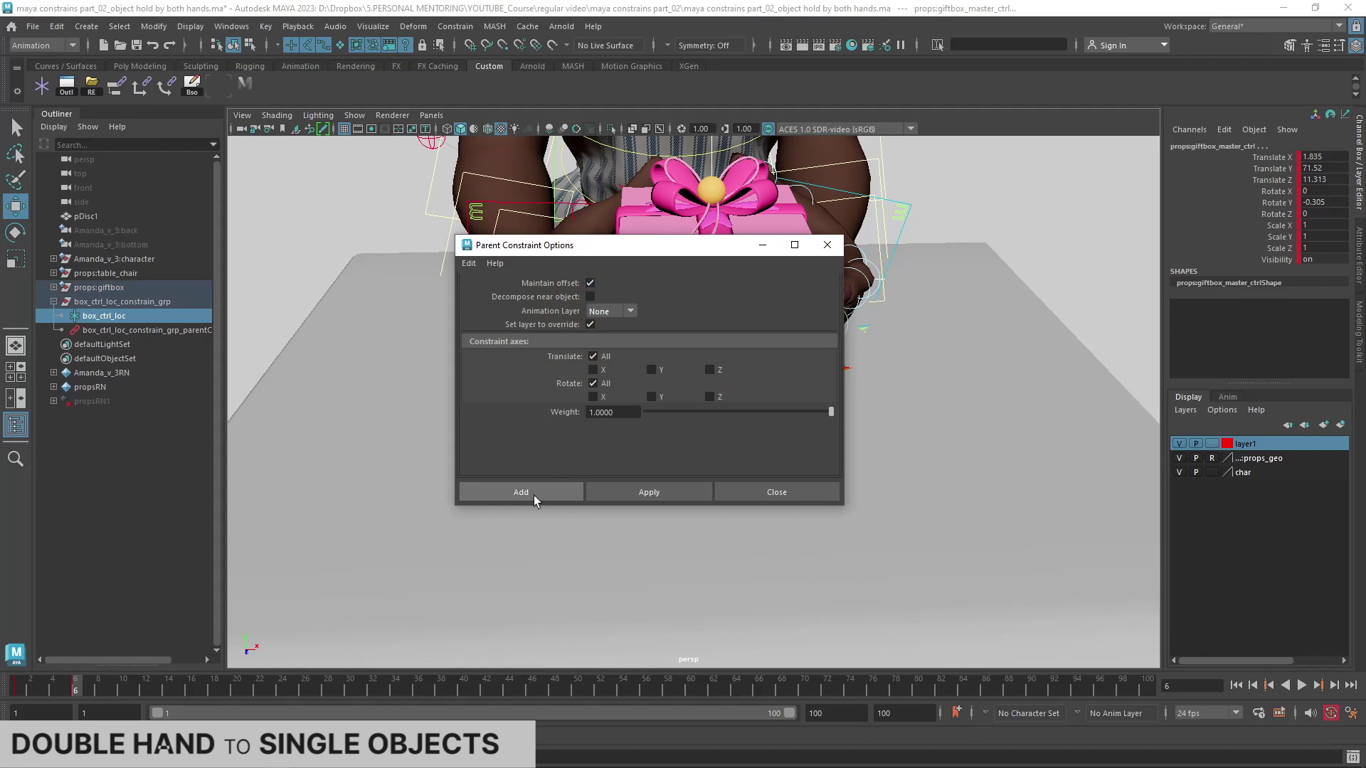
click(539, 492)
click(747, 313)
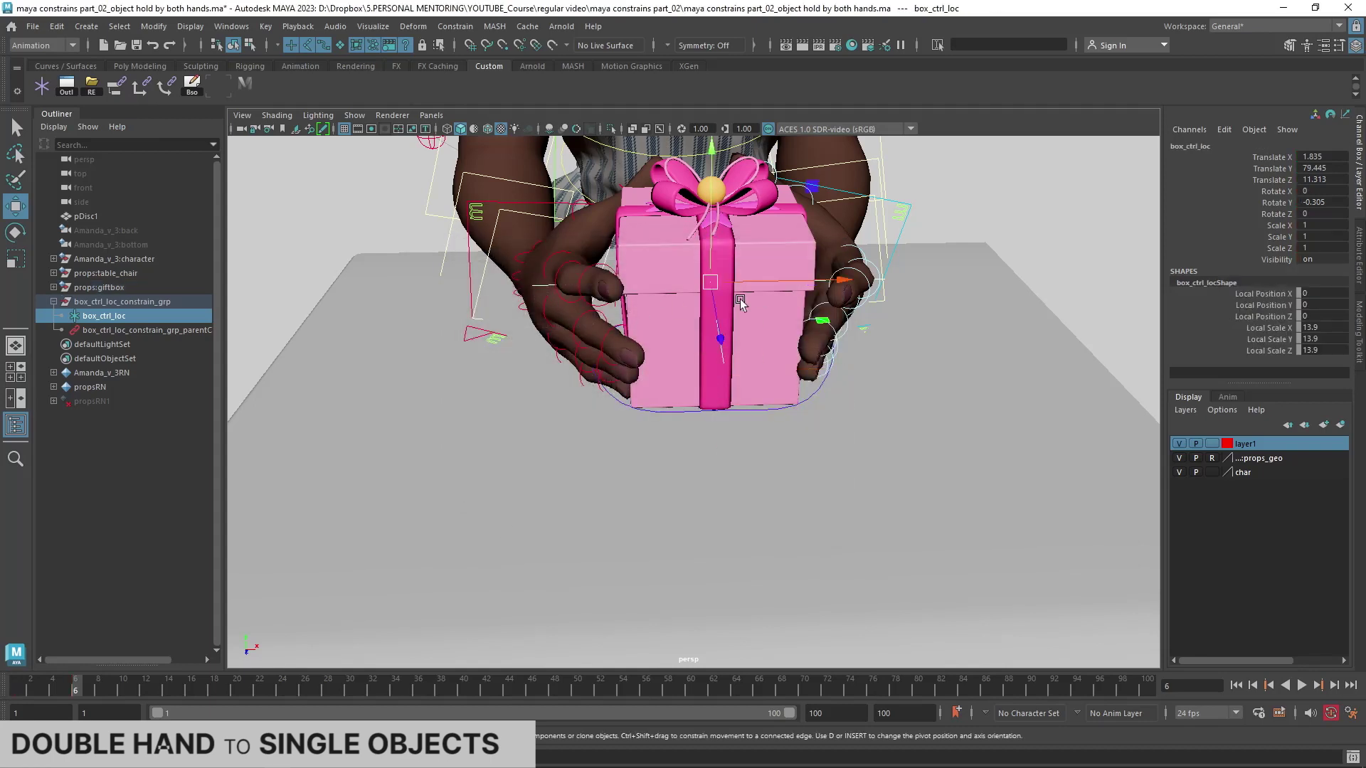
mouse_move(695, 242)
mouse_down()
mouse_move(767, 356)
mouse_move(341, 453)
mouse_up()
click(777, 353)
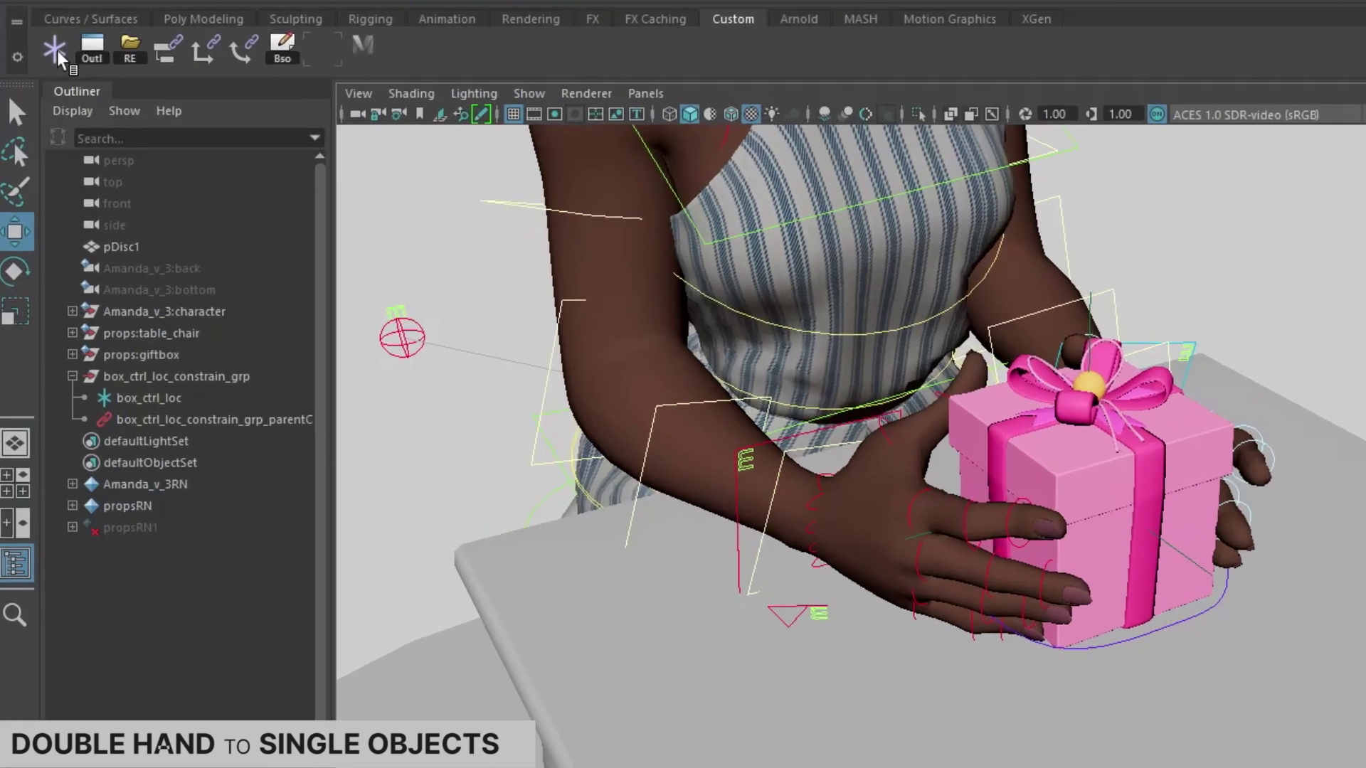
Step: Create a new locator grouped with Ctrl+G and begin renaming its group
click(42, 88)
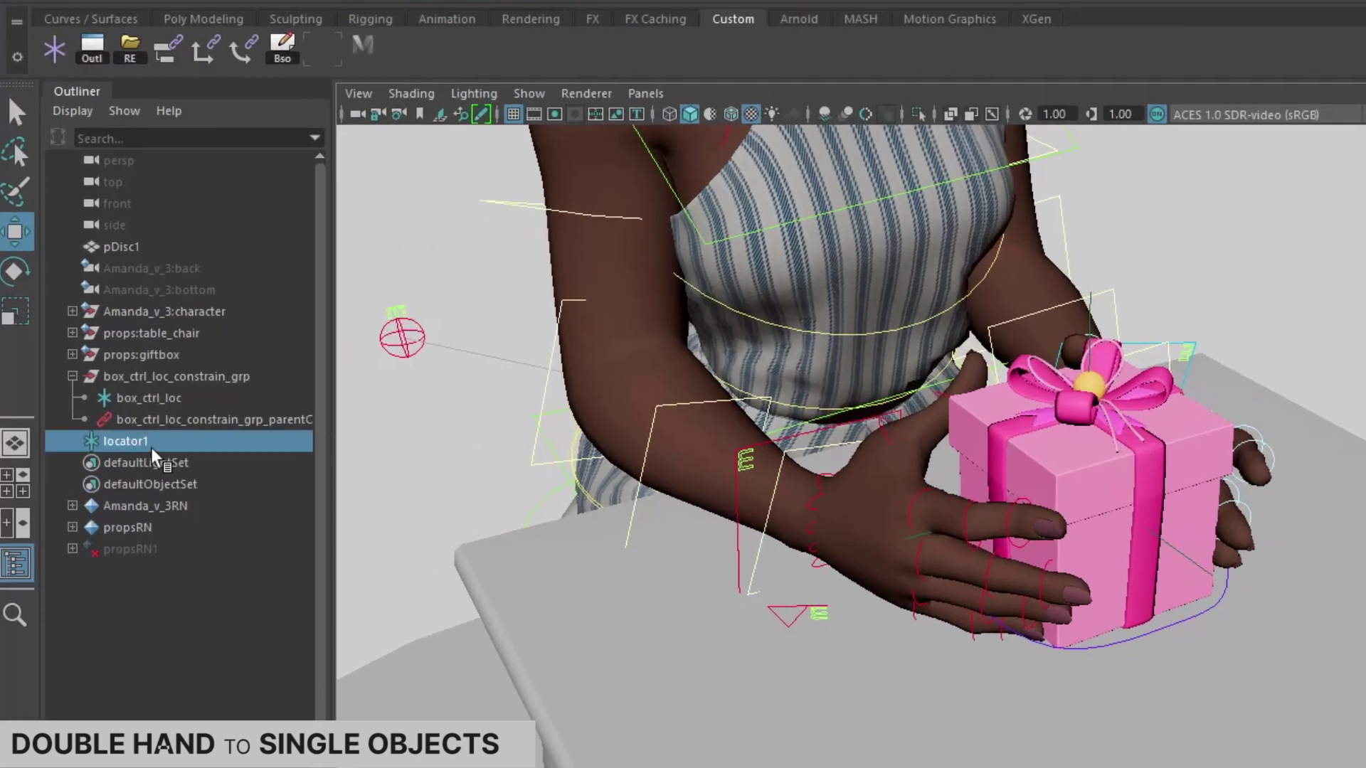
key(ctrl+g)
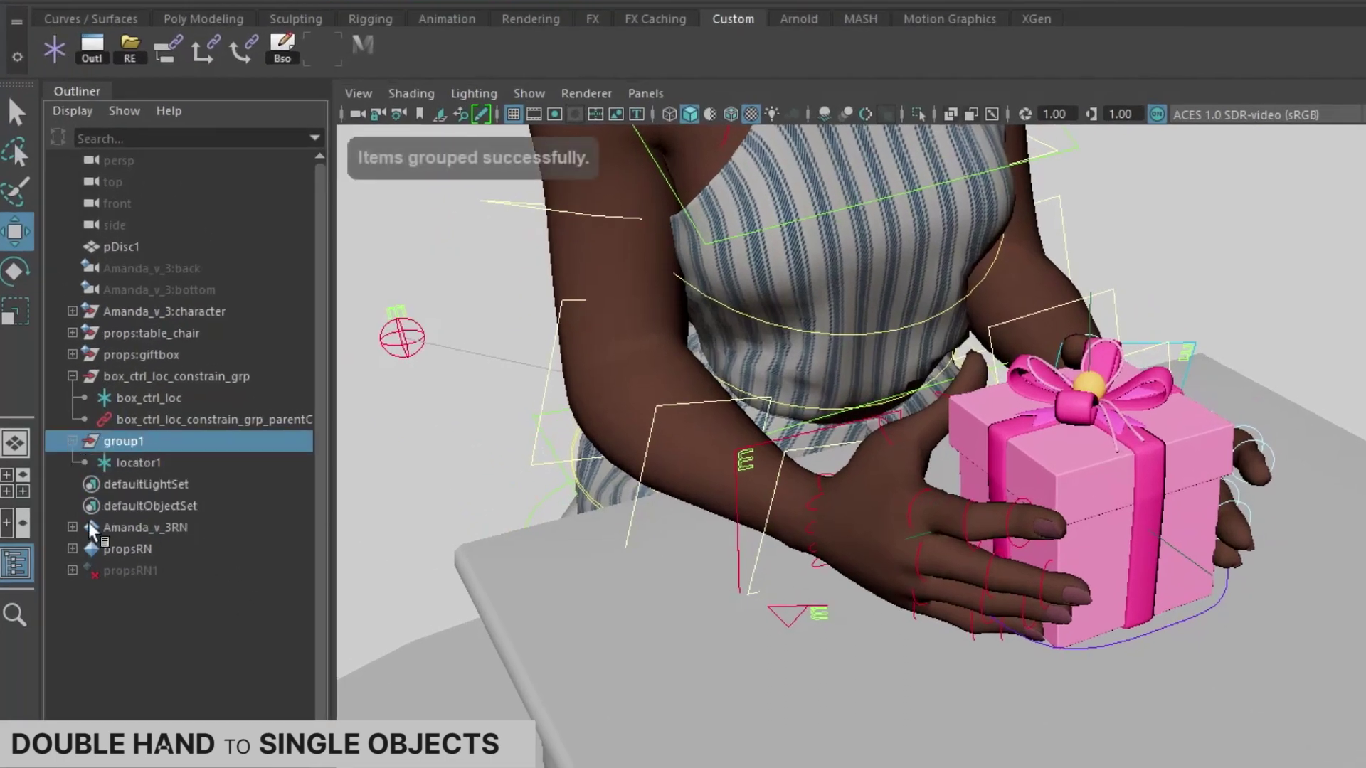
double_click(134, 442)
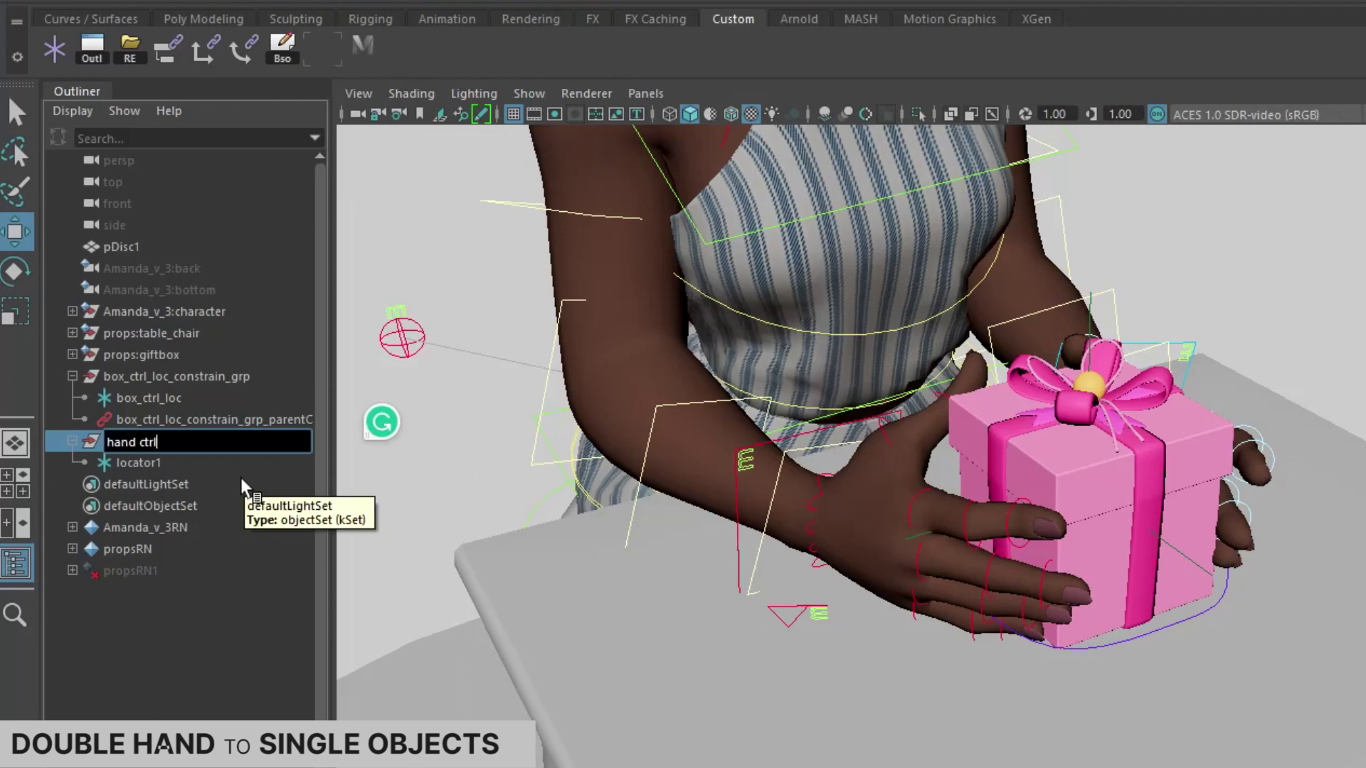
Step: Rename the group hand_ctrl_loc_constrin_grp and the locator R_hand_ctrl_loc
text(l_grp)
key(Return)
double_click(160, 443)
key(Left)
key(Left)
key(Left)
text(loc_constrin_)
double_click(162, 466)
text(R hand c)
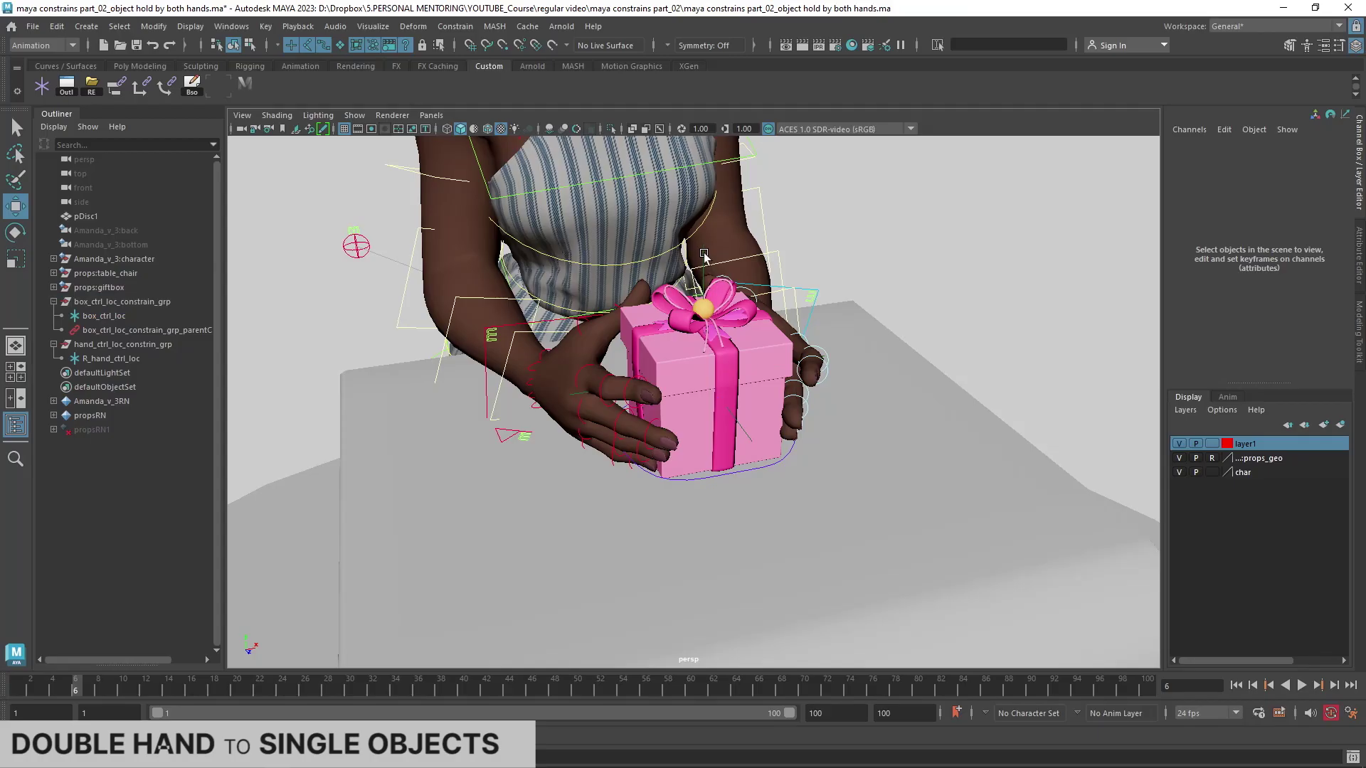
Step: Parent-constrain hand_ctrl_loc_constrin_grp to box_ctrl_loc and apply a parent constraint on R_hand_ctrl_loc
ctrl+click(112, 344)
click(116, 87)
click(532, 485)
click(811, 369)
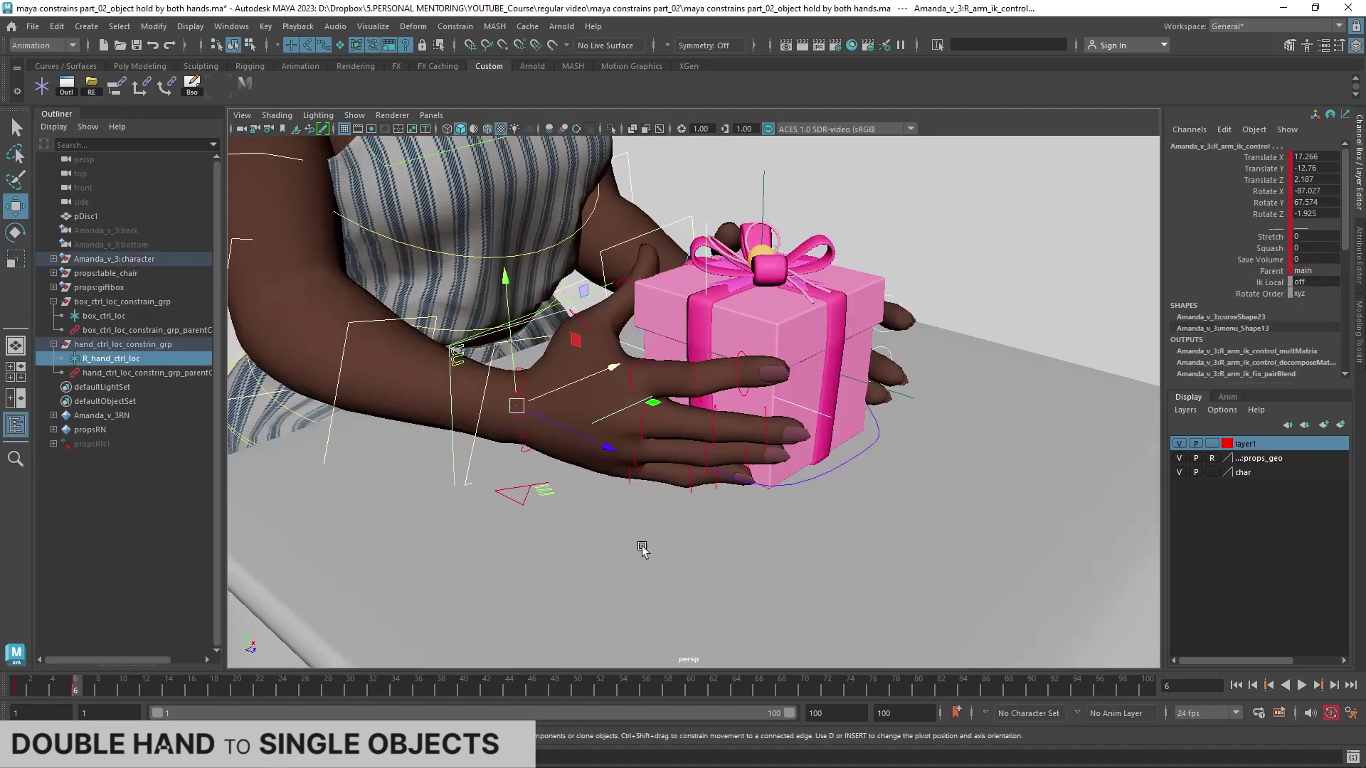
click(118, 89)
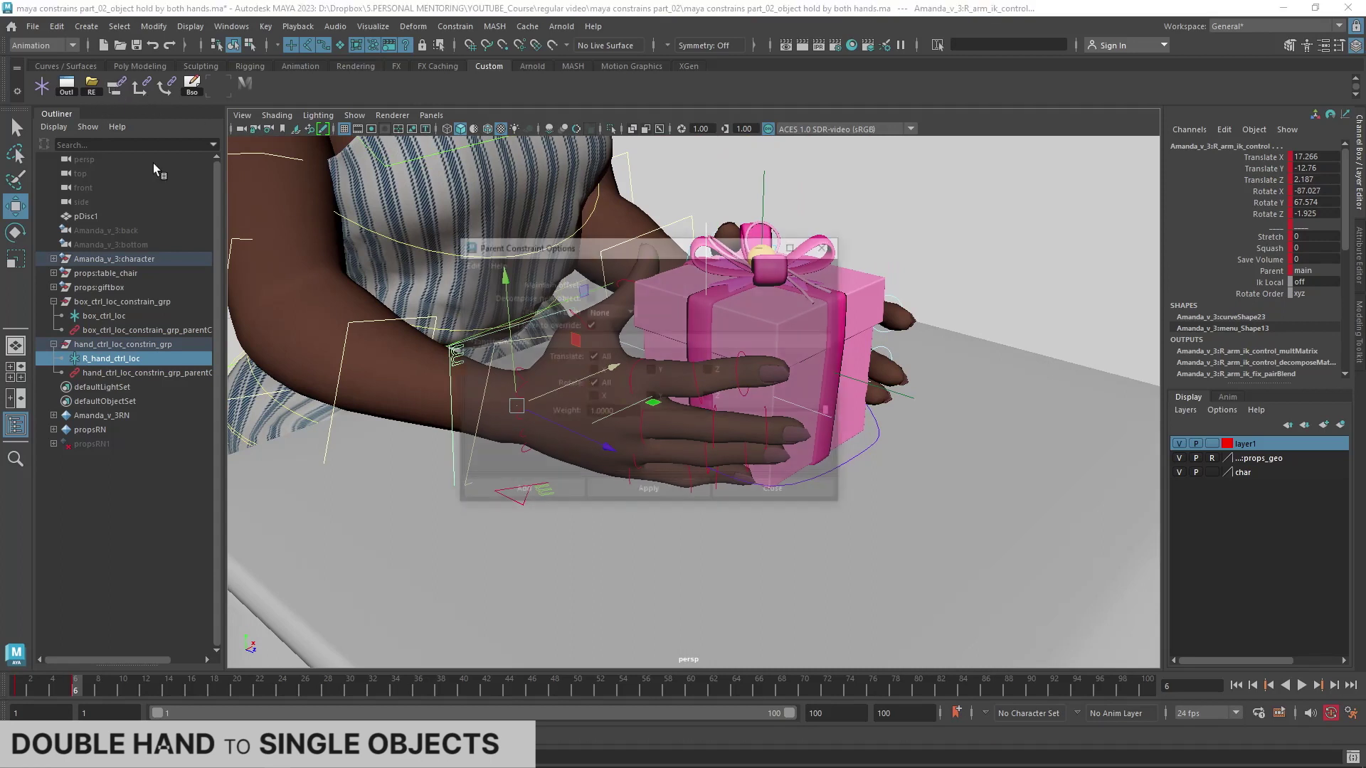
click(532, 491)
Step: Rotate R_hand_ctrl_loc onto the hand, then add L_hand_ctrl_loc inside the hand group
alt+drag(733, 361, 790, 341)
click(803, 306)
key(e)
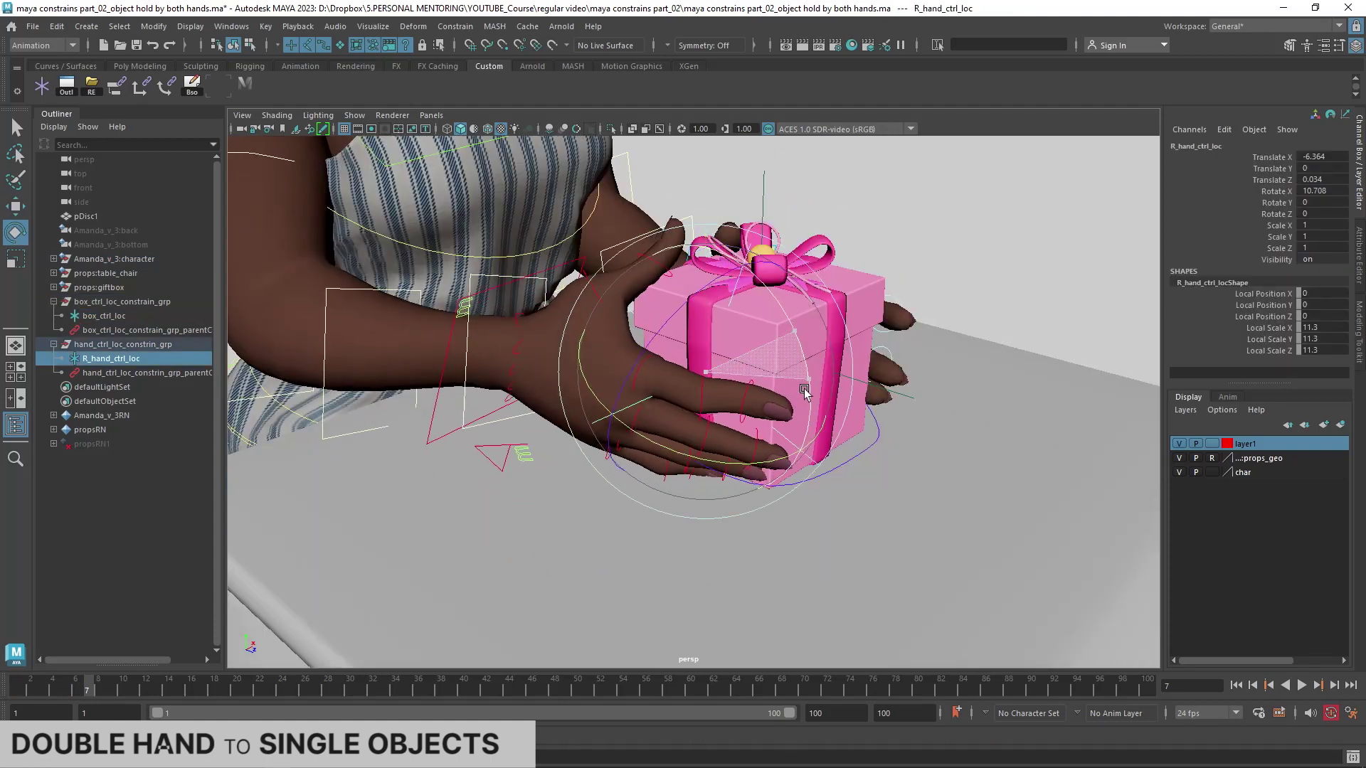
text(L_hand_loc)
key(Return)
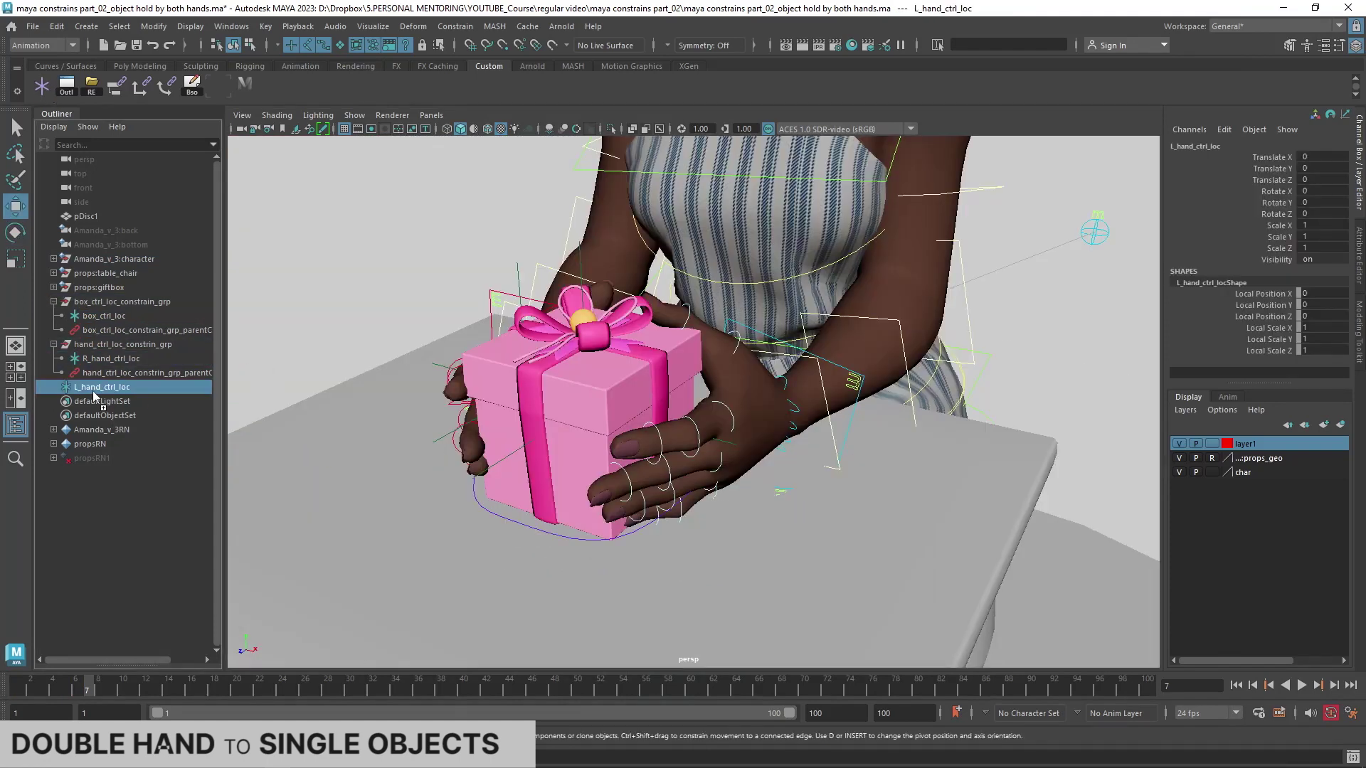
drag(92, 391, 117, 345)
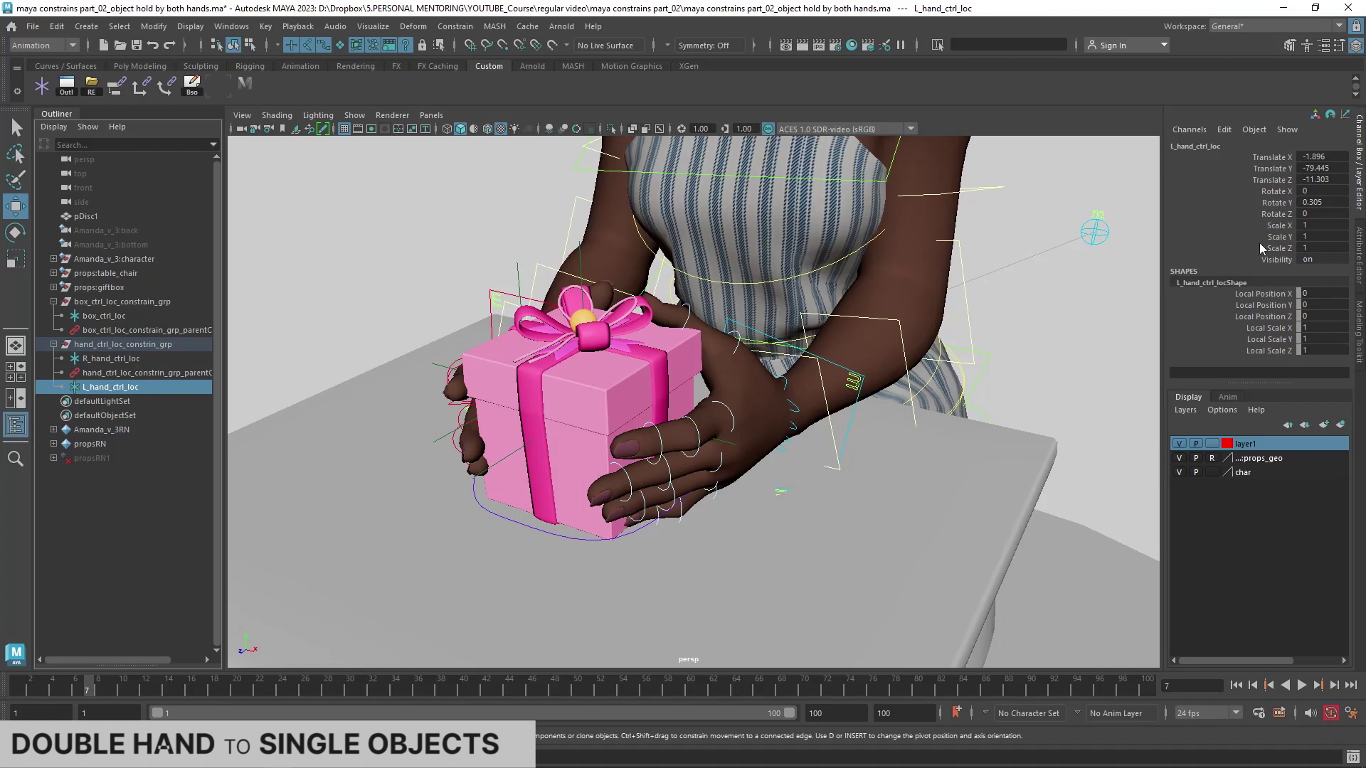
drag(1213, 203, 1216, 169)
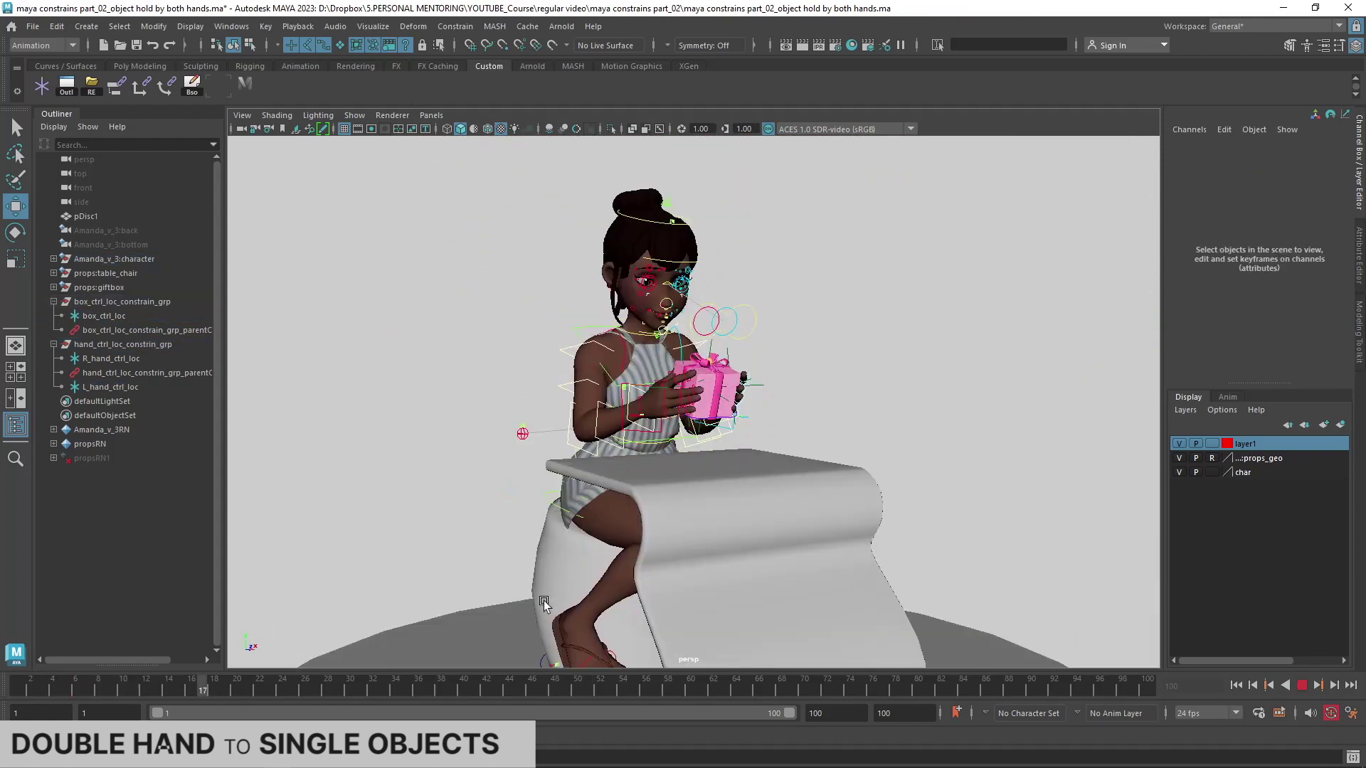
Step: Select the right arm IK control and step to frame 42 to check the hold
click(476, 688)
mouse_move(475, 687)
mouse_down()
mouse_move(512, 689)
mouse_move(497, 696)
mouse_up()
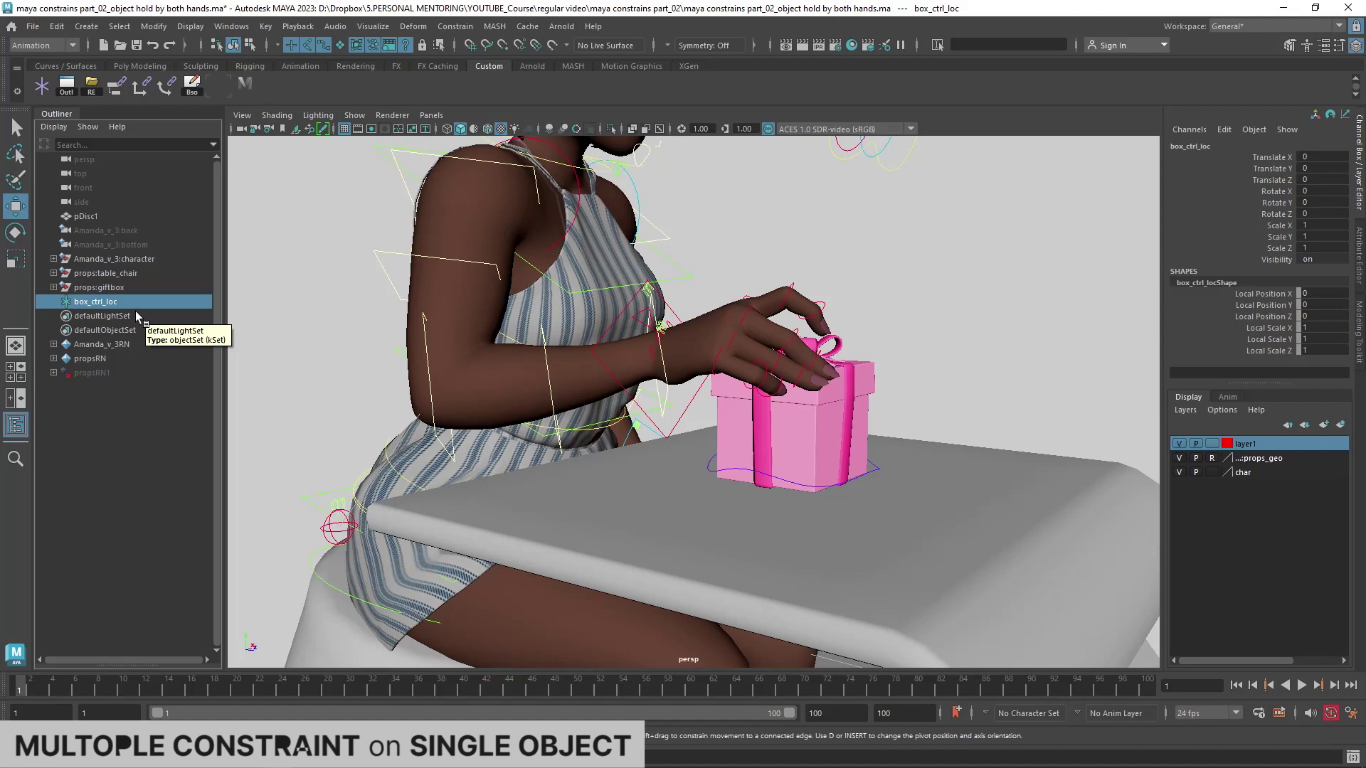
Step: Parent-constrain the giftbox master control to box_ctrl_loc and create an empty group1
click(71, 428)
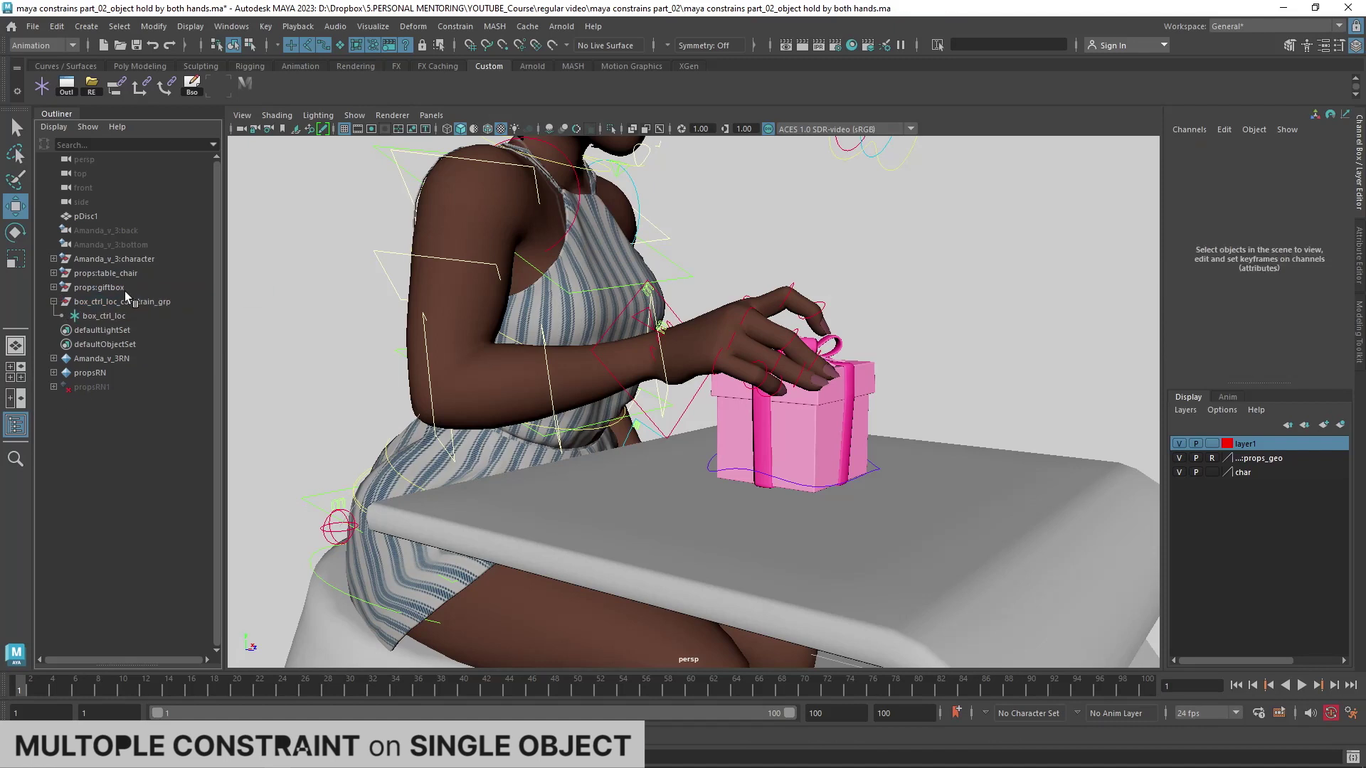
click(537, 489)
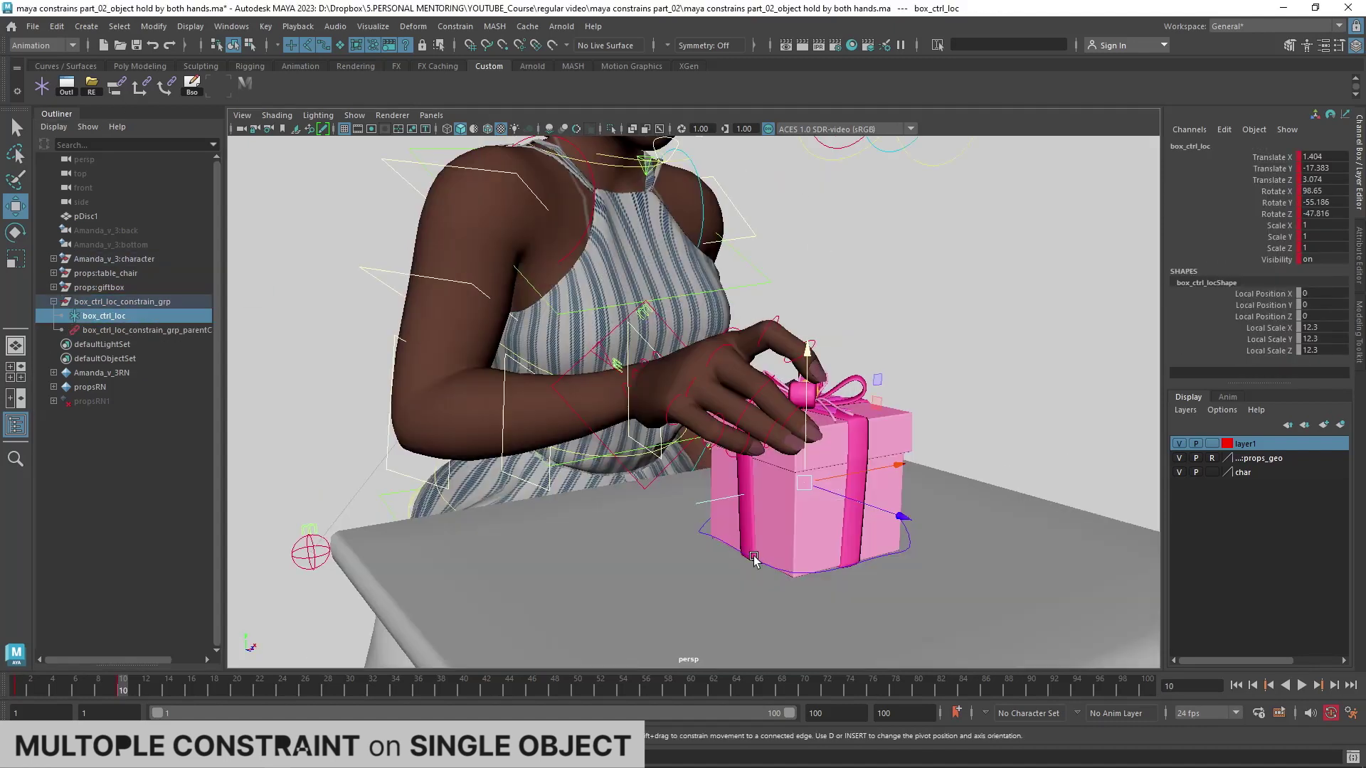
double_click(118, 89)
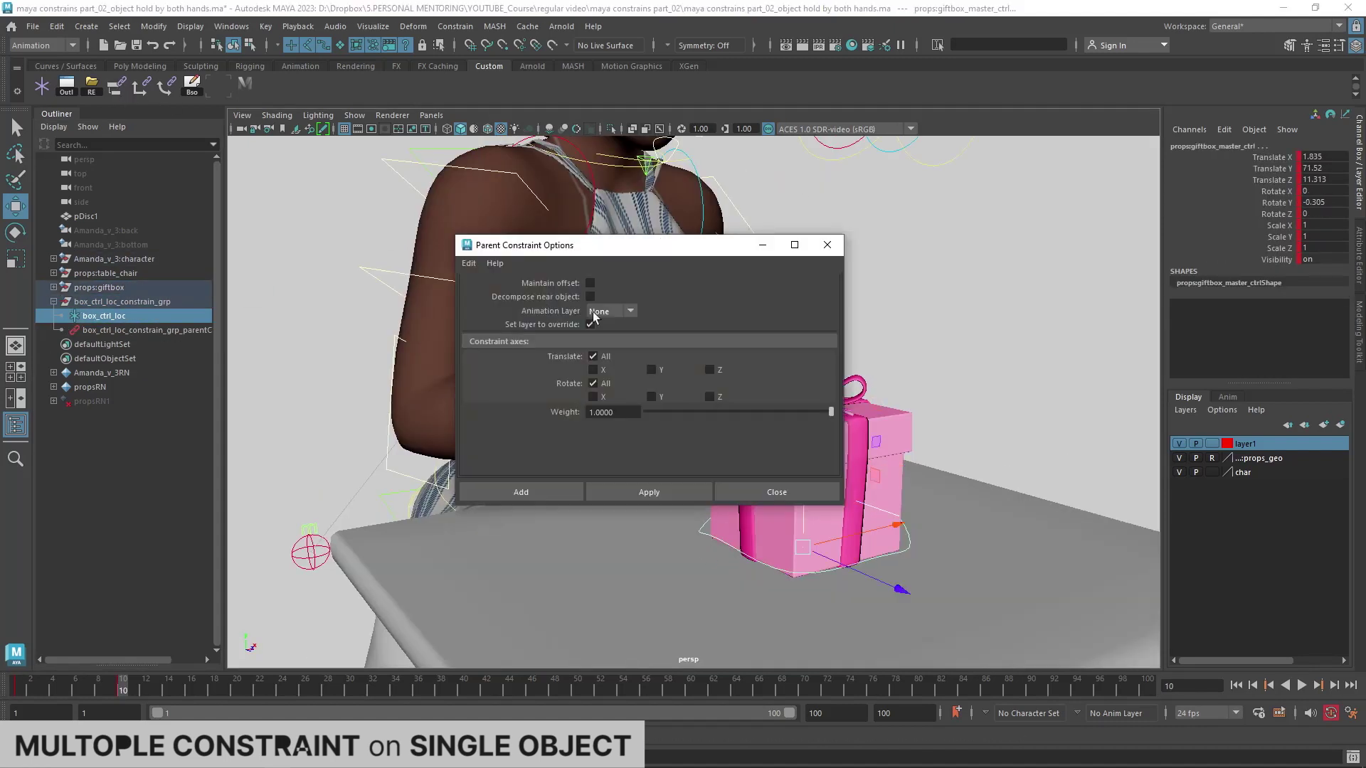
click(536, 488)
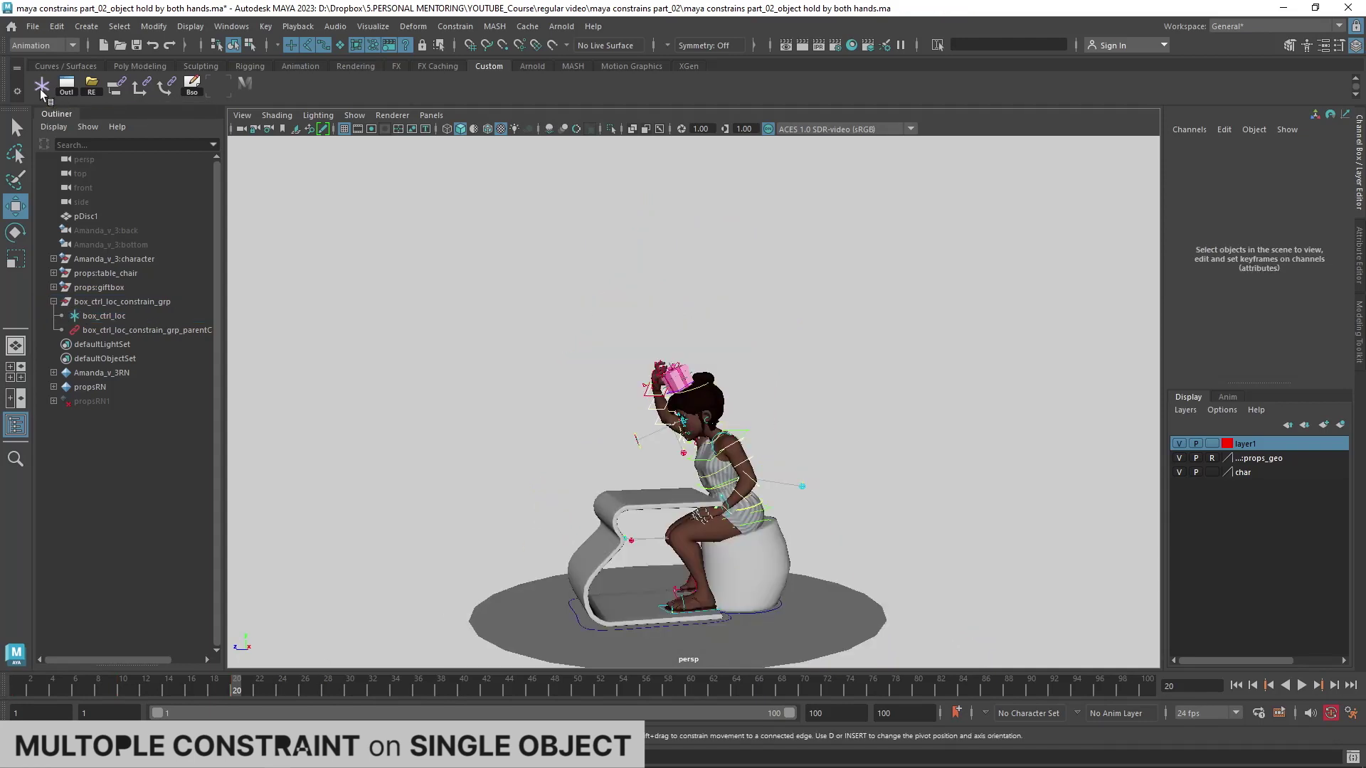
click(40, 88)
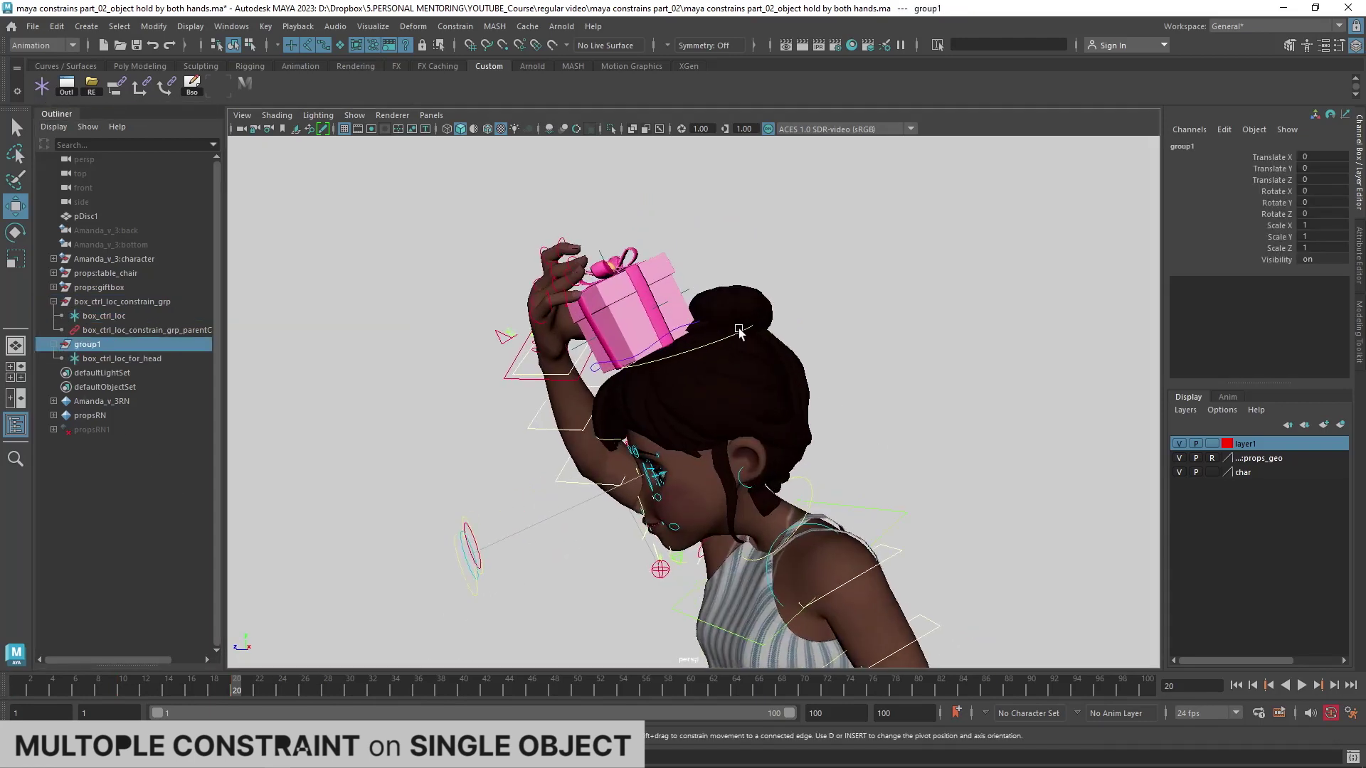
Step: Constrain group1 to the head control and place box_ctrl_loc_for_head onto the head
shift+click(740, 332)
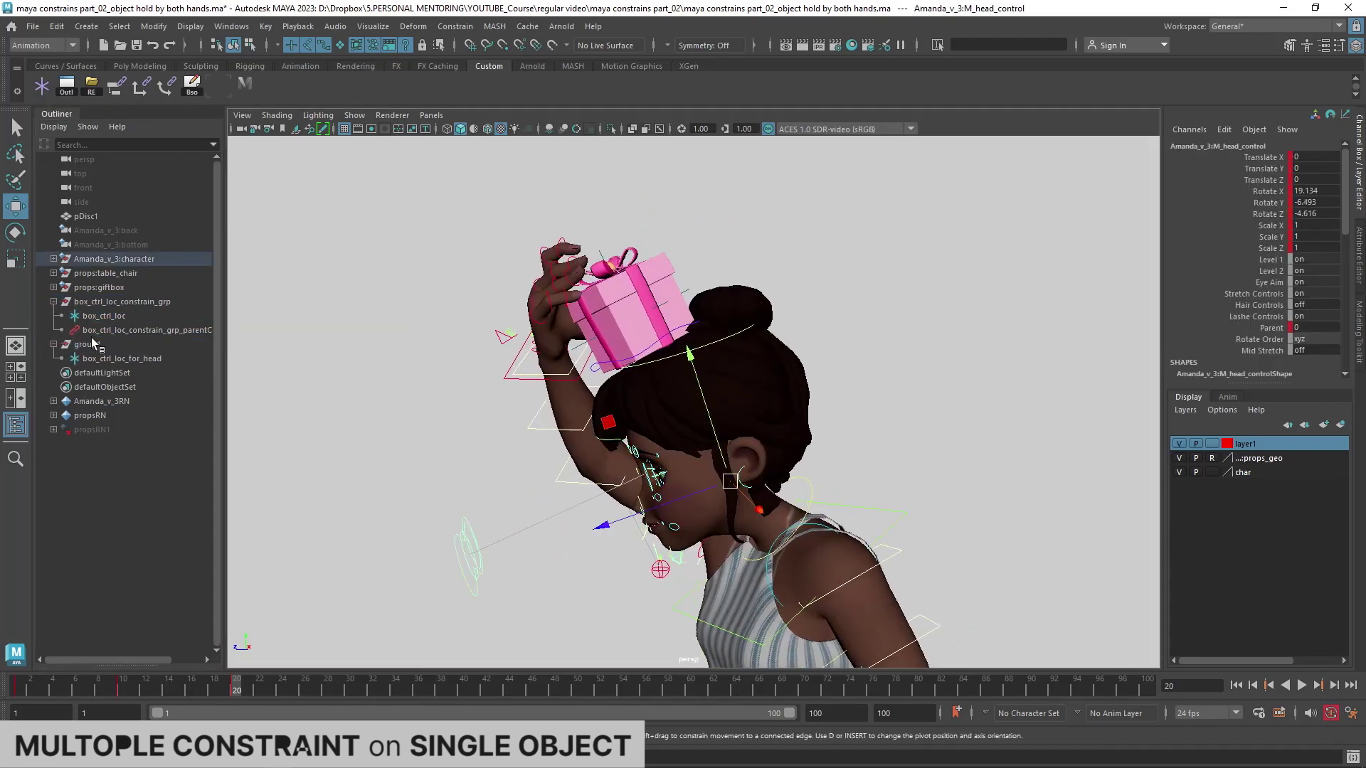
click(557, 485)
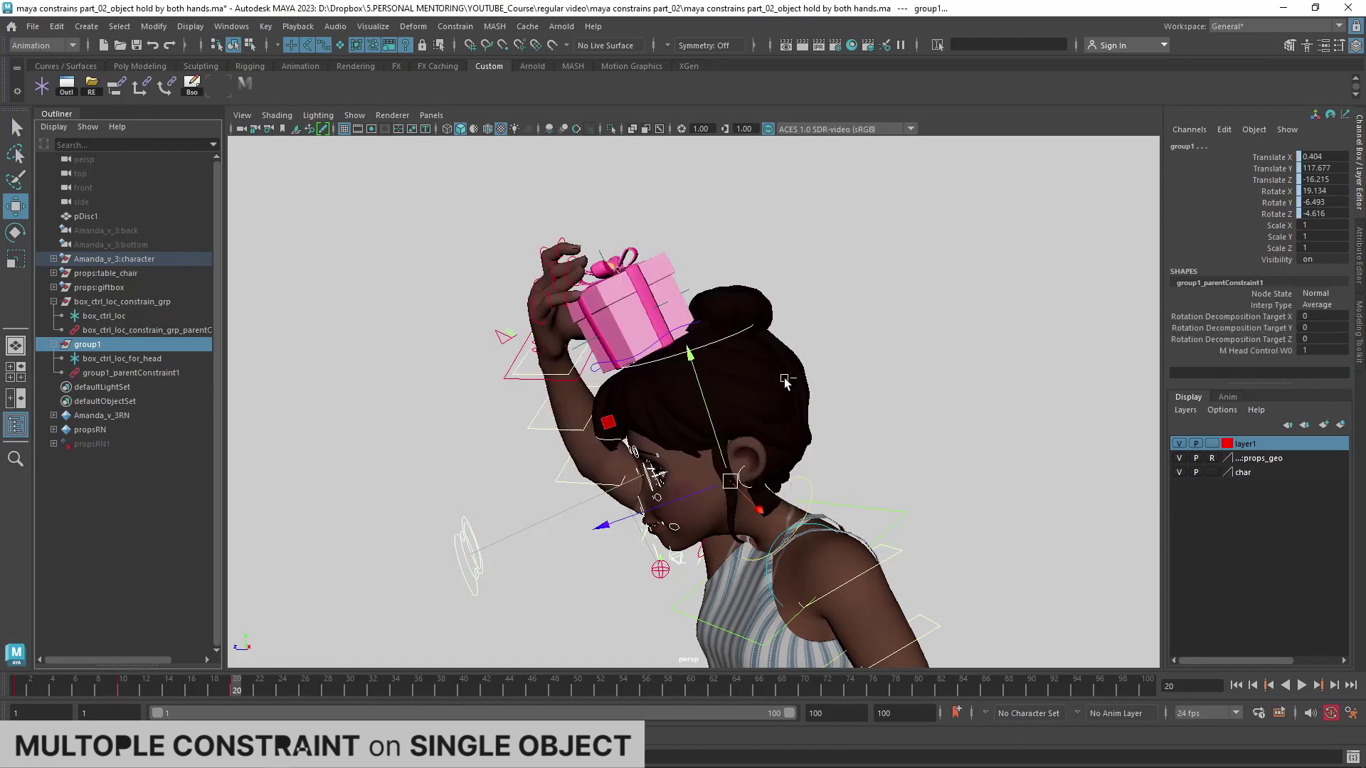
click(694, 382)
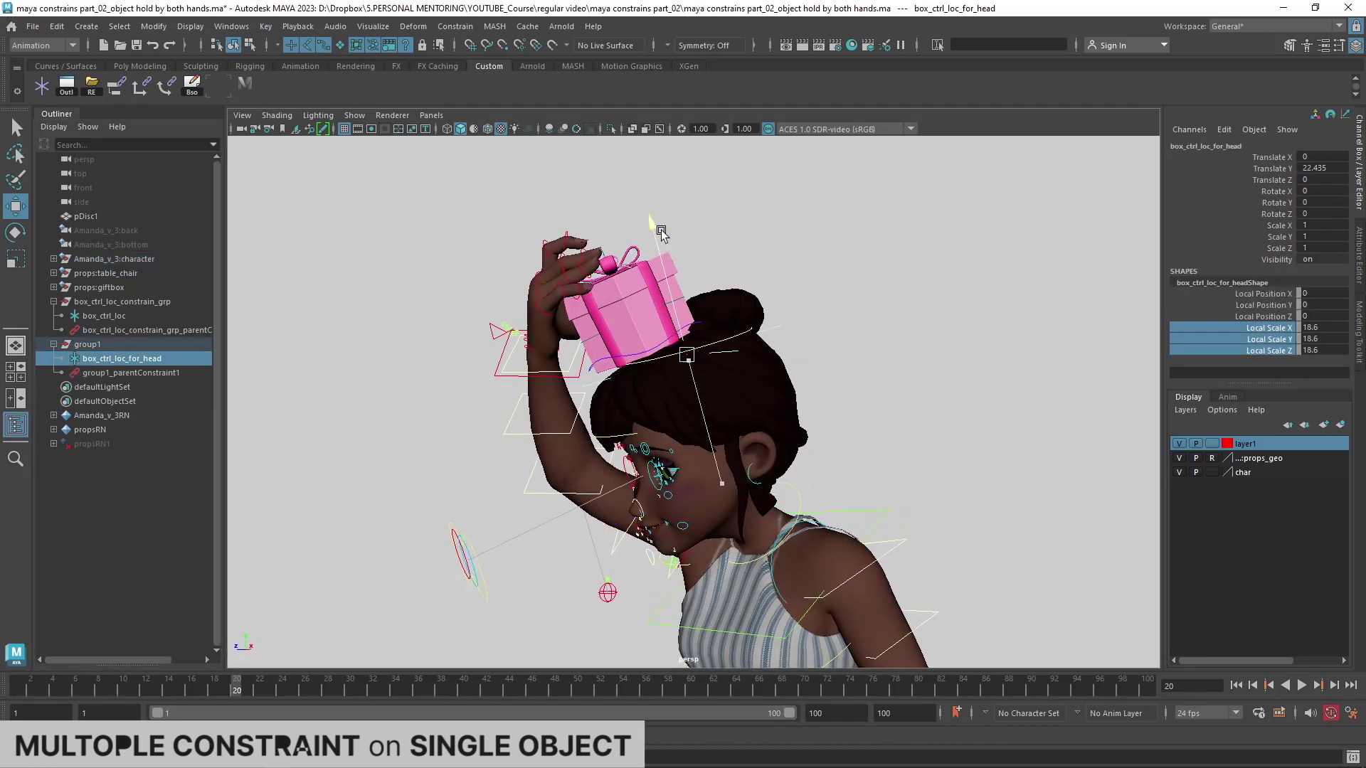
mouse_move(661, 232)
mouse_down()
mouse_move(683, 313)
mouse_move(629, 337)
mouse_move(781, 322)
mouse_up()
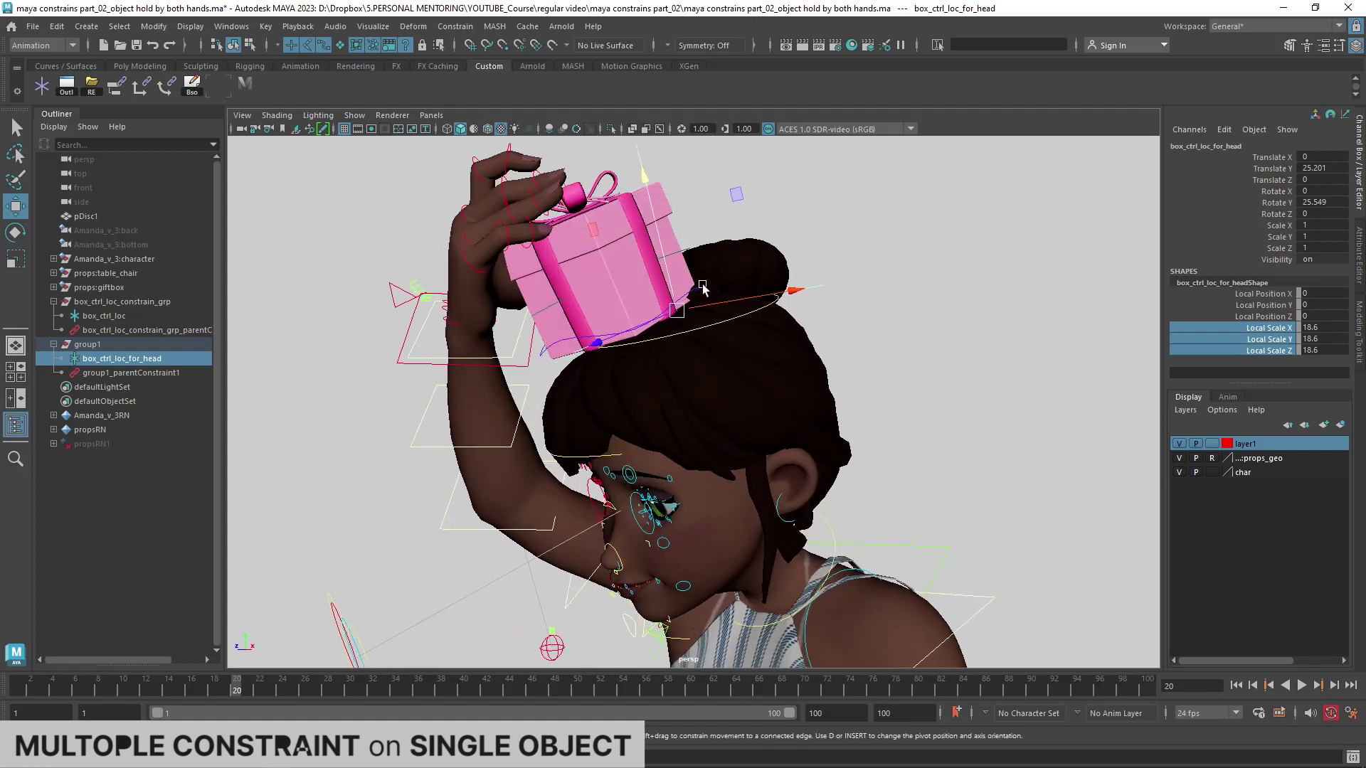
key(ctrl+z)
key(ctrl+z)
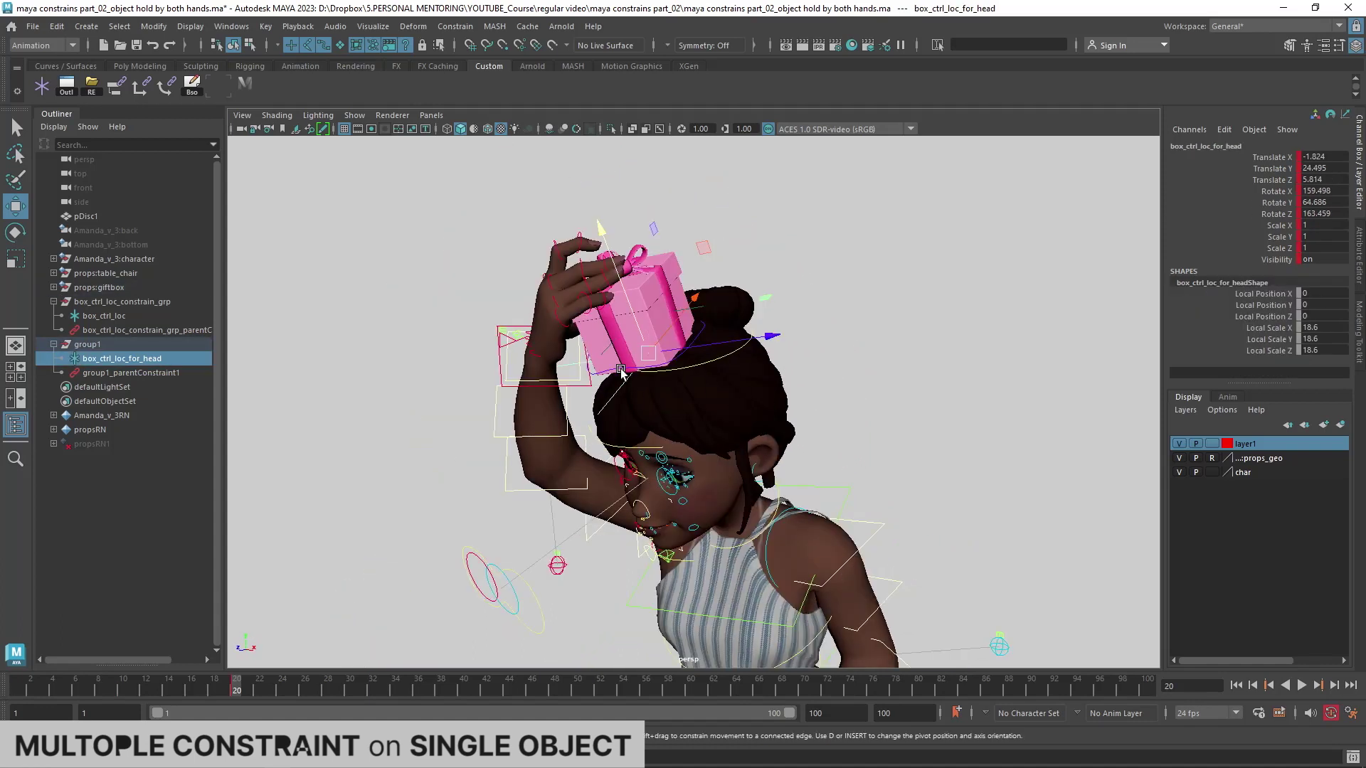
Step: Add box_ctrl_loc_for_head as a second gift box parent and tilt the head to test
shift+click(620, 371)
click(114, 89)
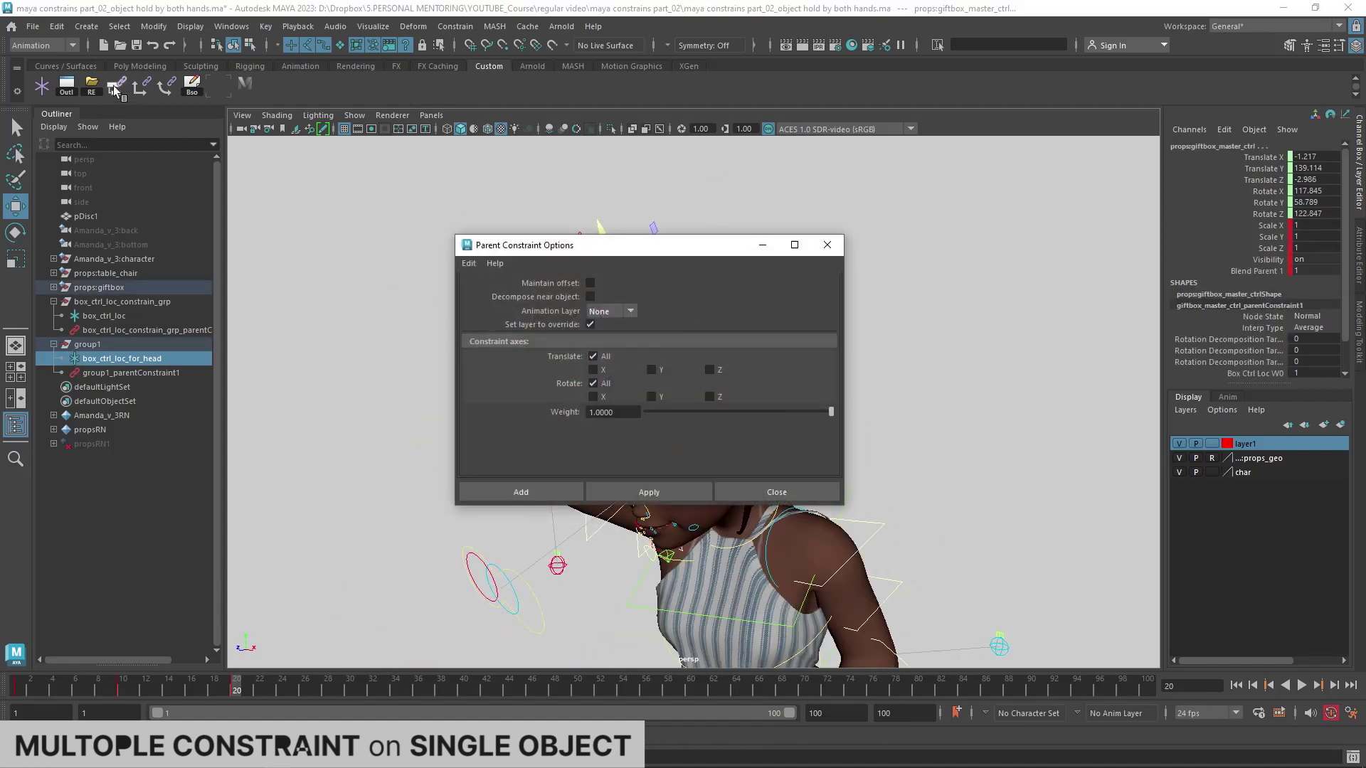
click(527, 492)
scroll(1258, 319, down, 3)
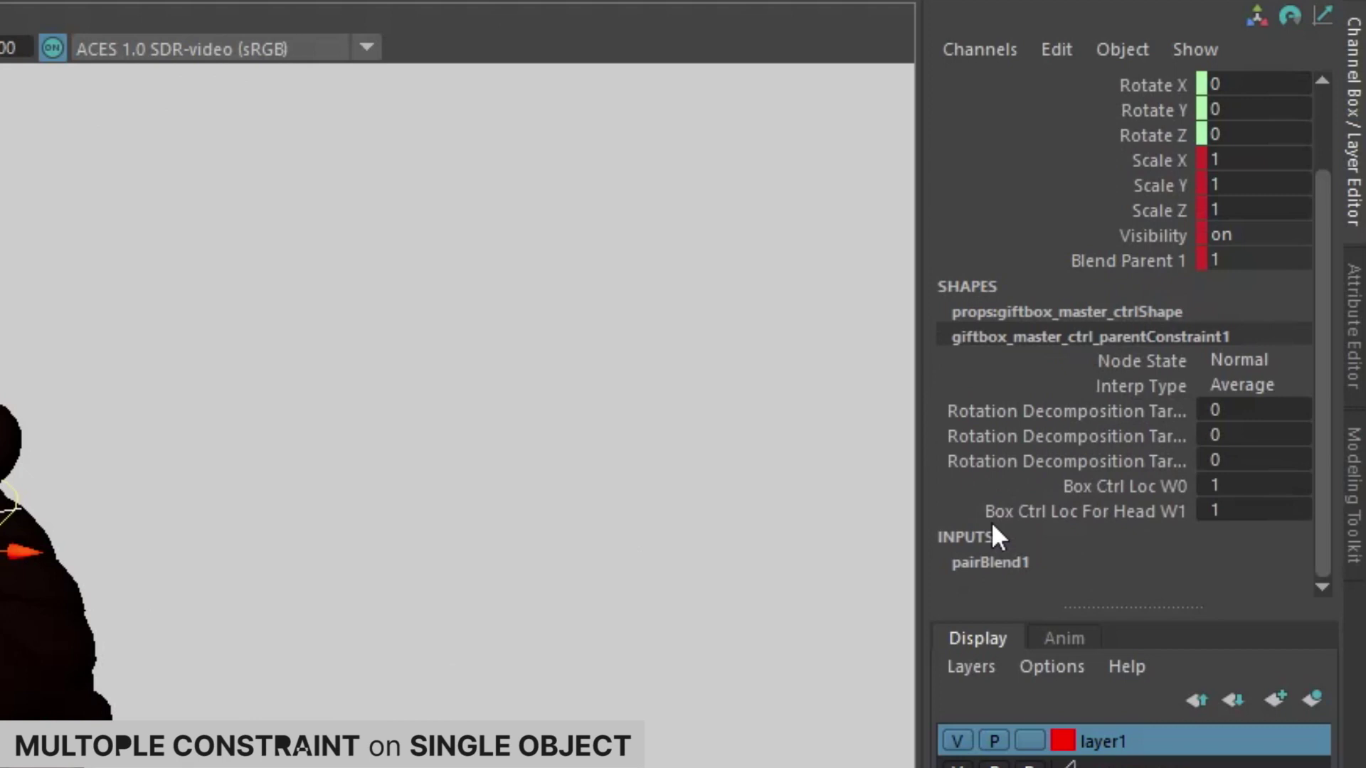
click(1032, 486)
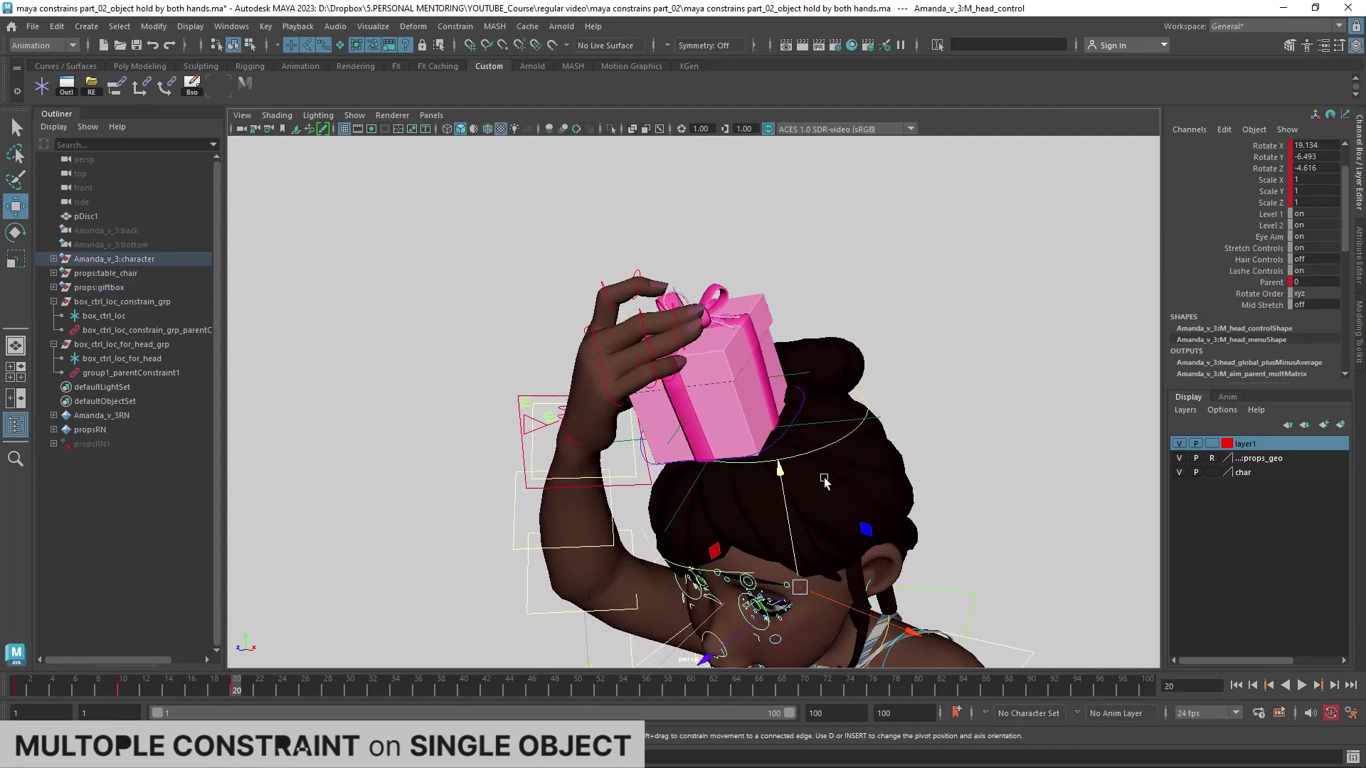
key(e)
mouse_move(824, 481)
mouse_down()
mouse_move(740, 501)
mouse_move(909, 427)
mouse_up()
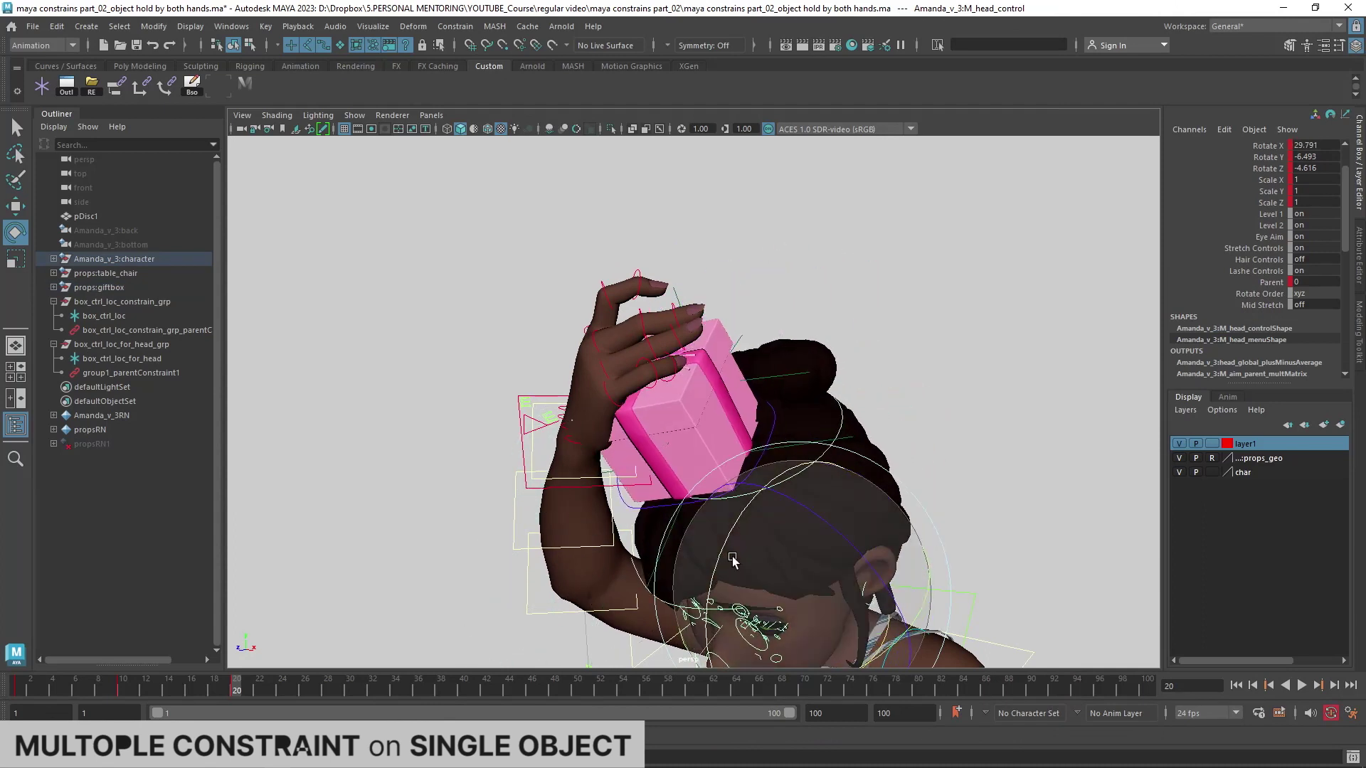
Step: Tilt the character's head back down and reselect the gift box control
click(909, 427)
click(1274, 327)
click(796, 463)
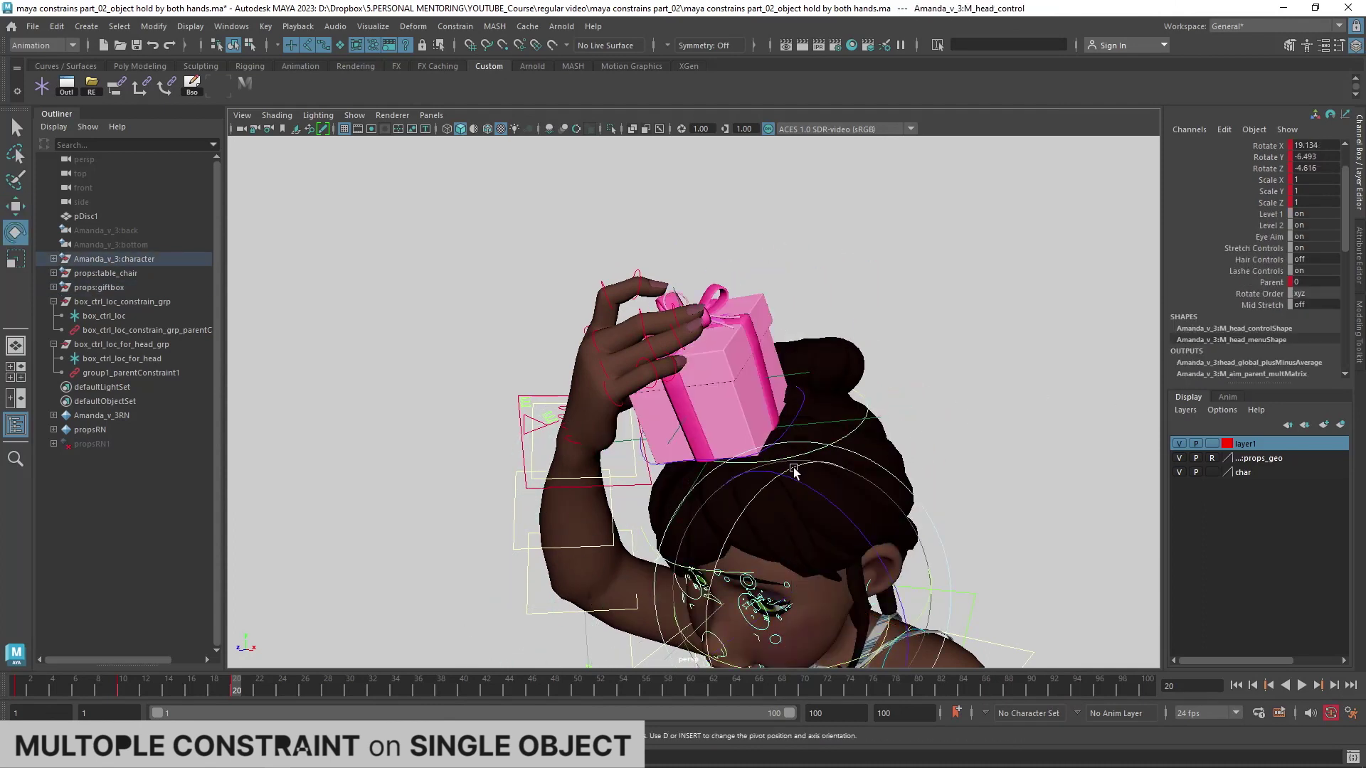
mouse_move(796, 463)
mouse_down()
mouse_move(738, 547)
mouse_move(604, 447)
mouse_up()
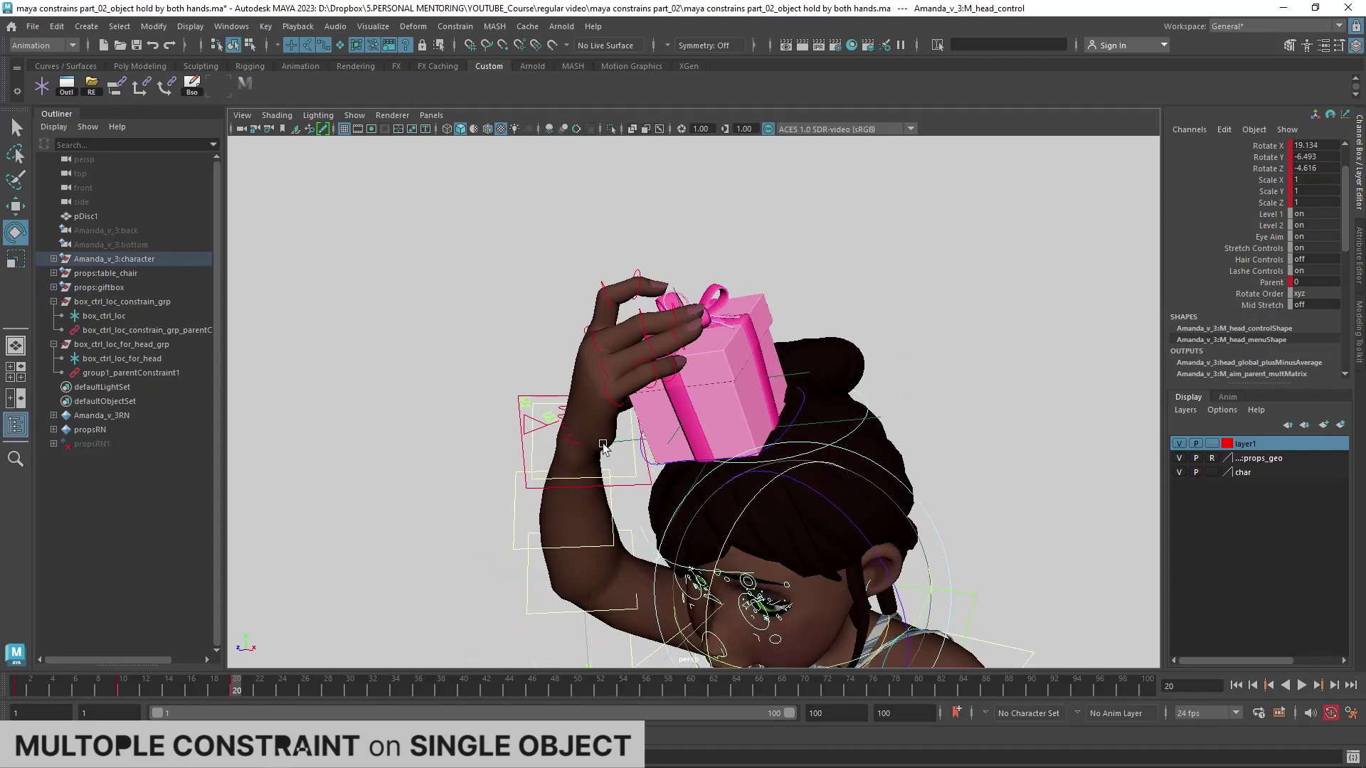
click(528, 461)
scroll(527, 461, down, 5)
Step: Set gift box weights: Box Ctrl Loc W0 to 1, Box Ctrl Loc For Head W1 to 0
drag(1252, 327, 1252, 338)
right_click(1239, 341)
click(1240, 375)
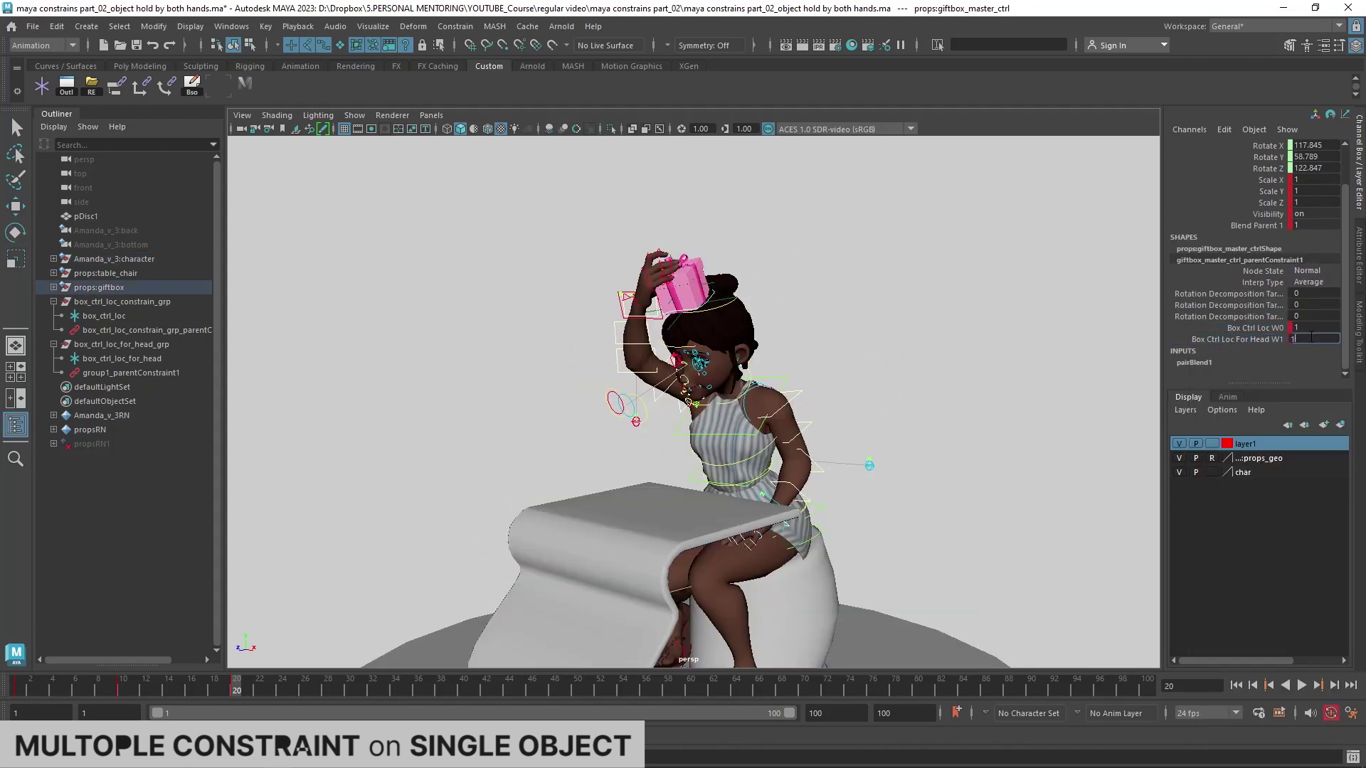
click(1307, 328)
text(0)
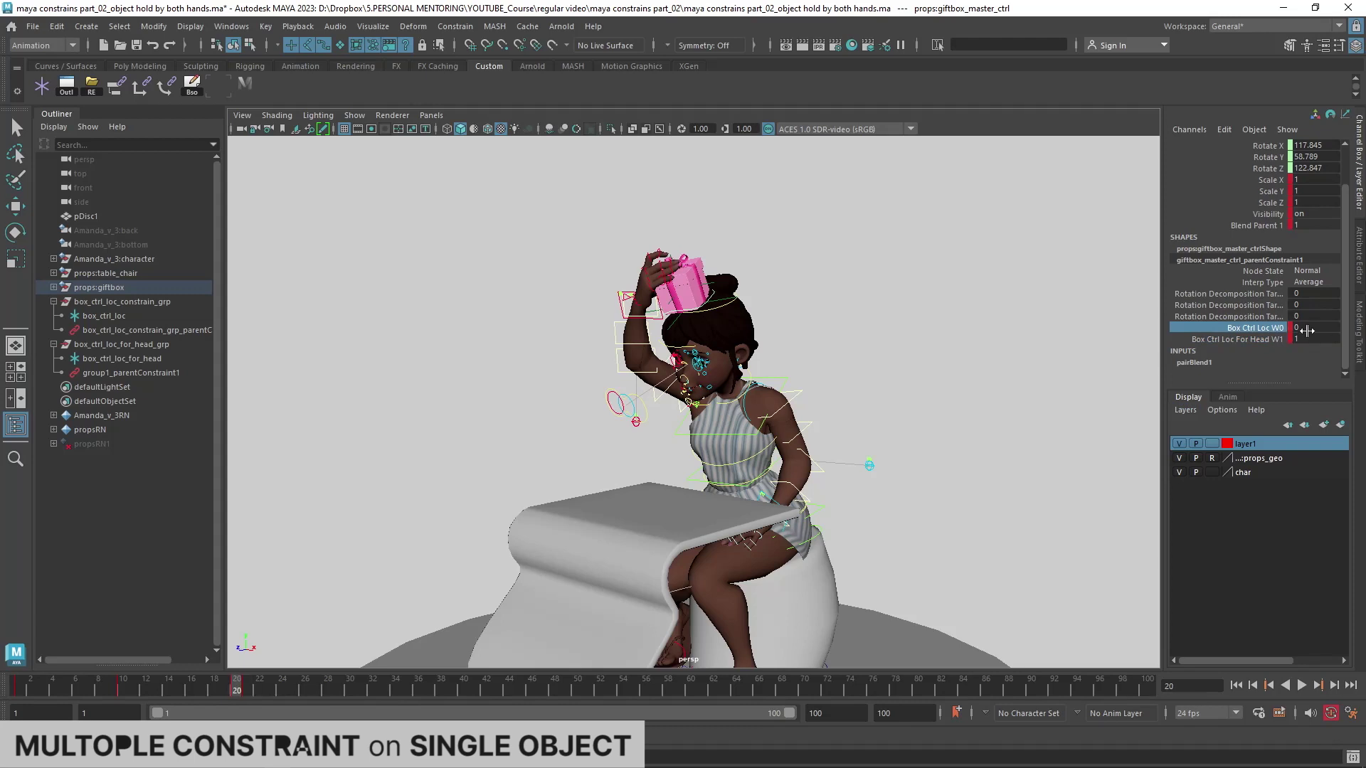
click(1312, 339)
text(0)
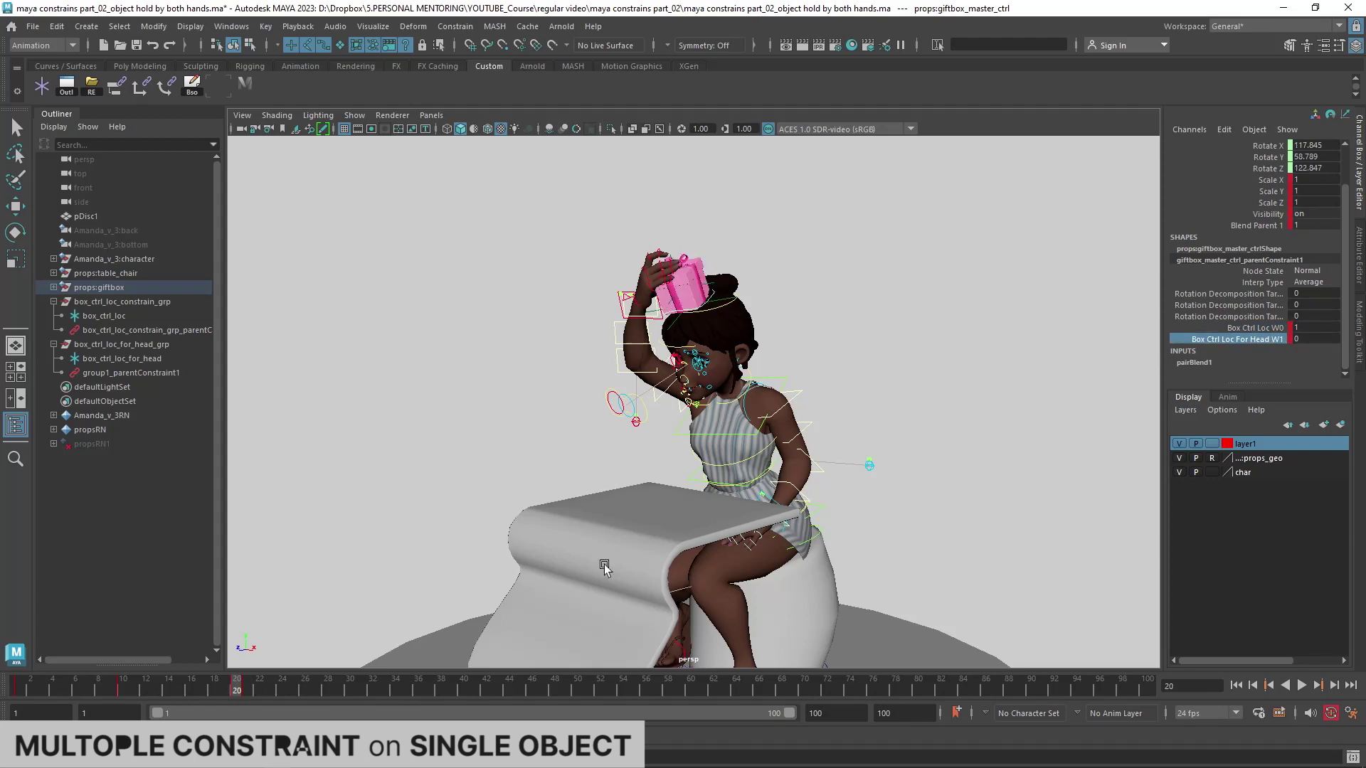
Step: Rotate R_arm_ik_control so the right hand grips the gift box
click(818, 425)
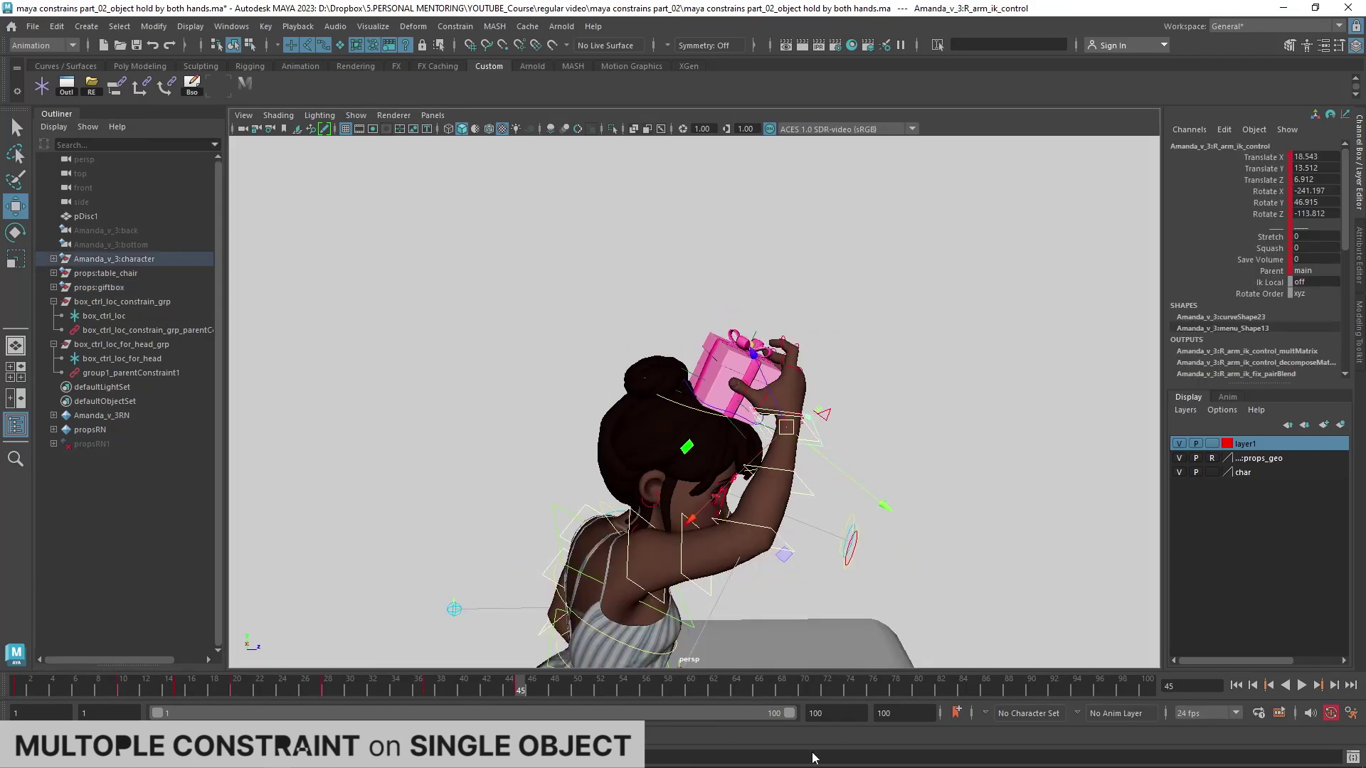
click(436, 687)
click(520, 687)
key(e)
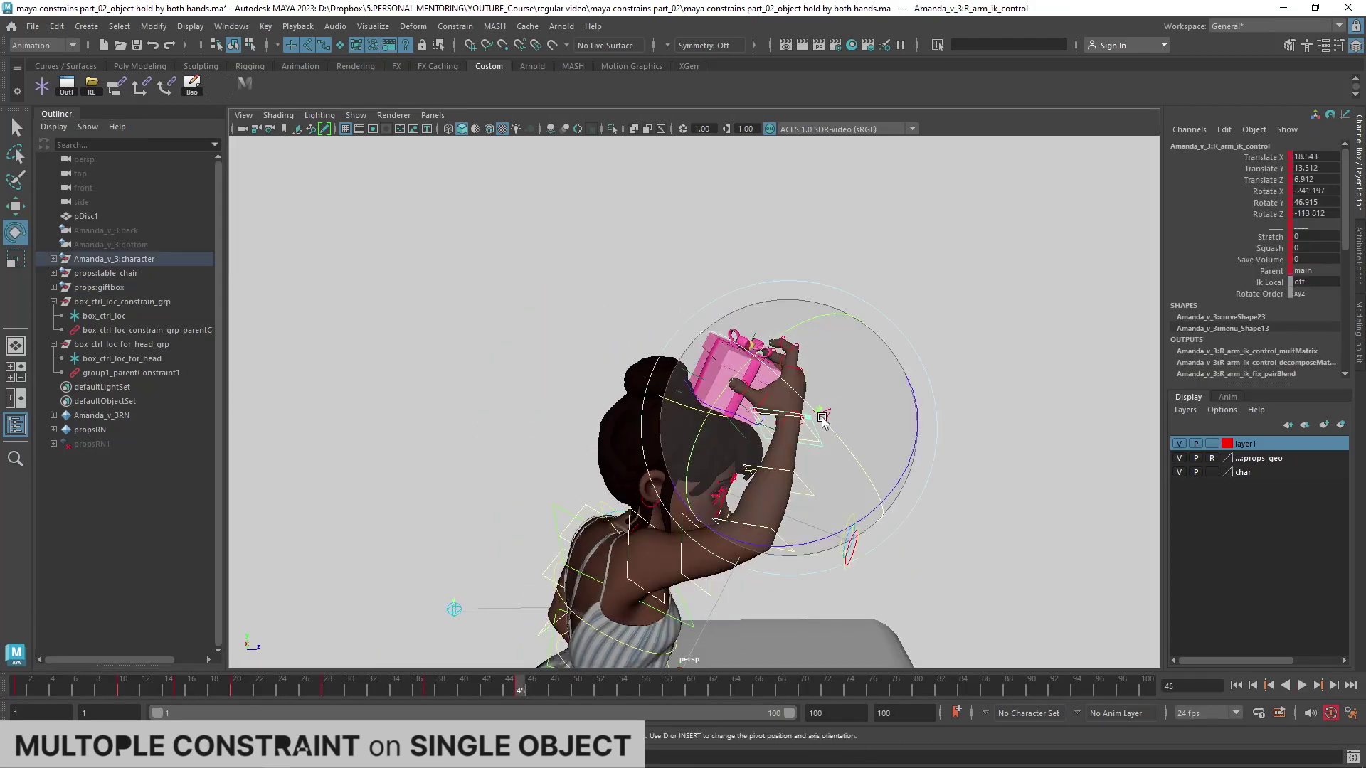
mouse_move(827, 490)
mouse_down()
mouse_move(799, 510)
mouse_move(755, 489)
mouse_up()
key(w)
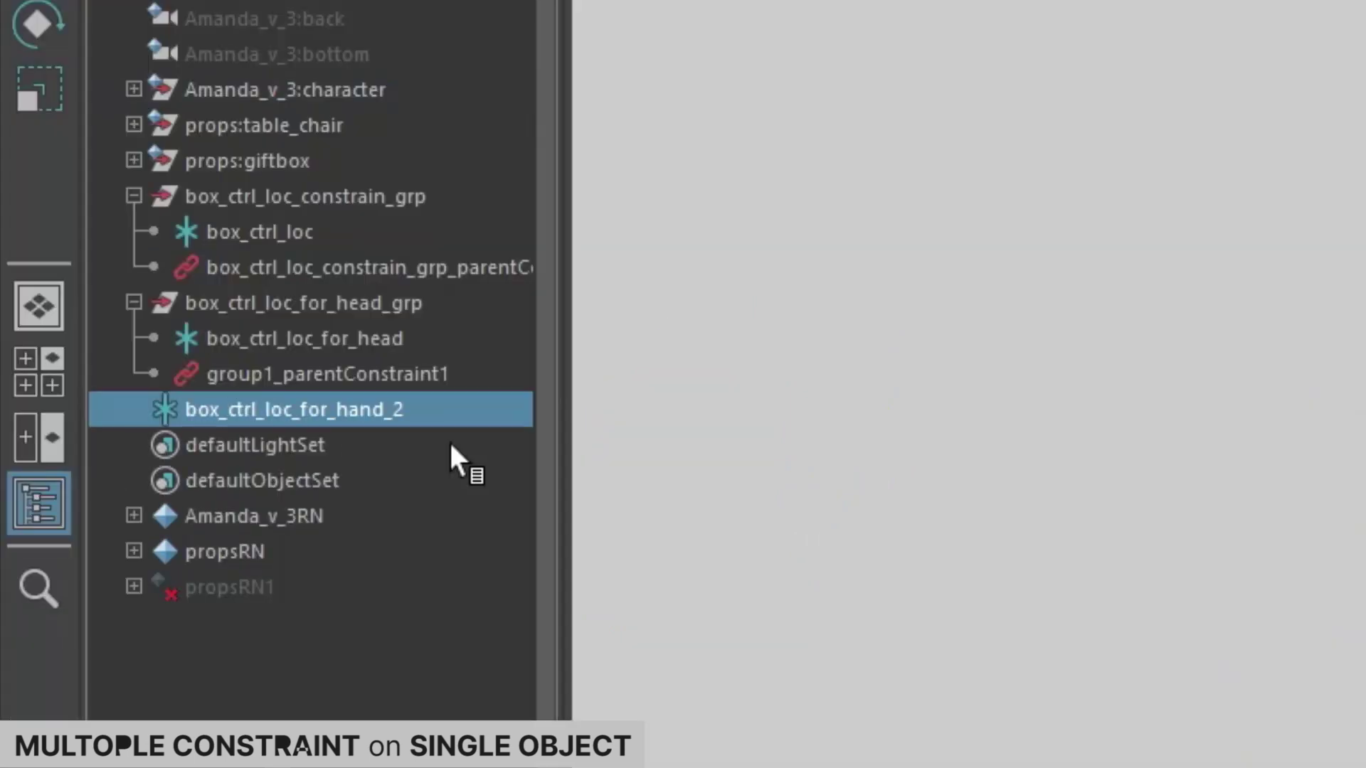
Step: Constrain group2 to the hand and add box_ctrl_loc_for_hand_2 as a third gift box parent
key(ctrl+g)
click(134, 409)
click(1342, 655)
click(309, 444)
click(525, 167)
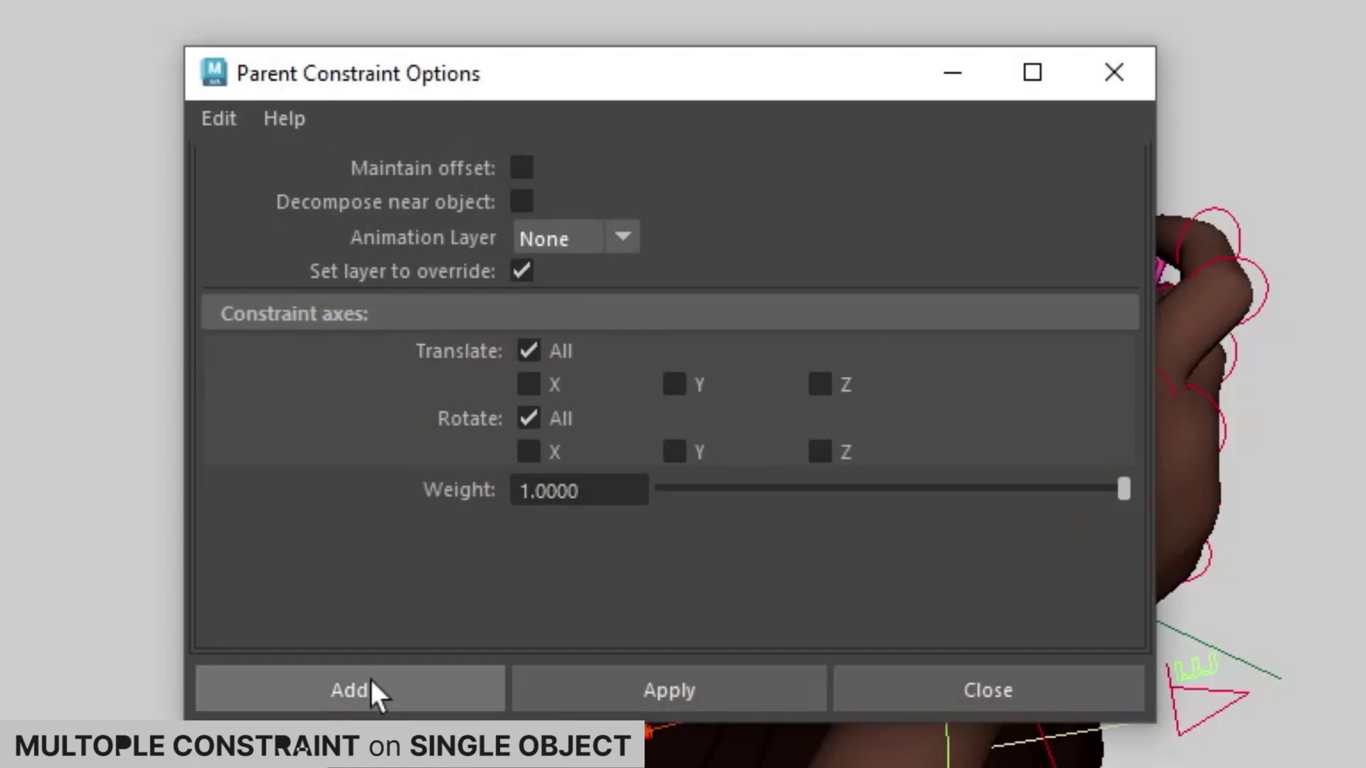
click(372, 691)
click(1124, 413)
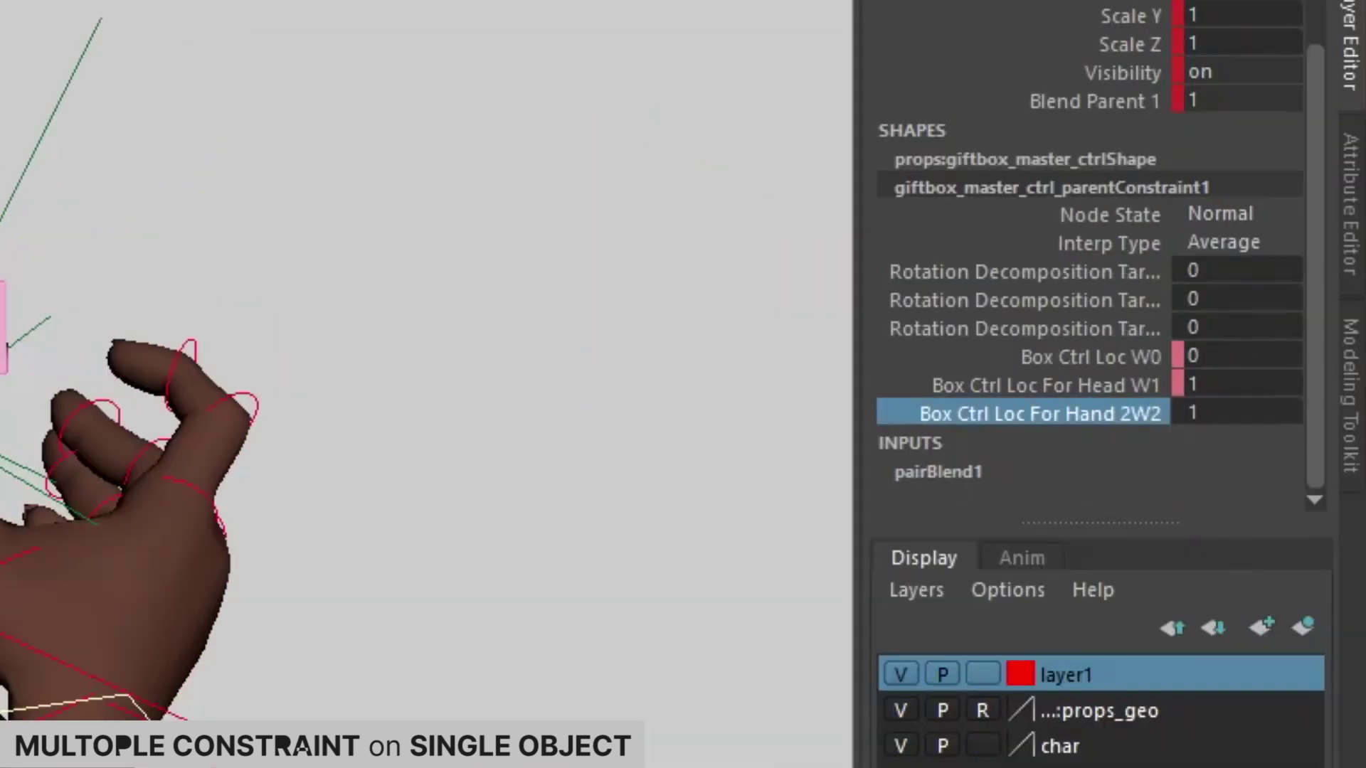
key(f)
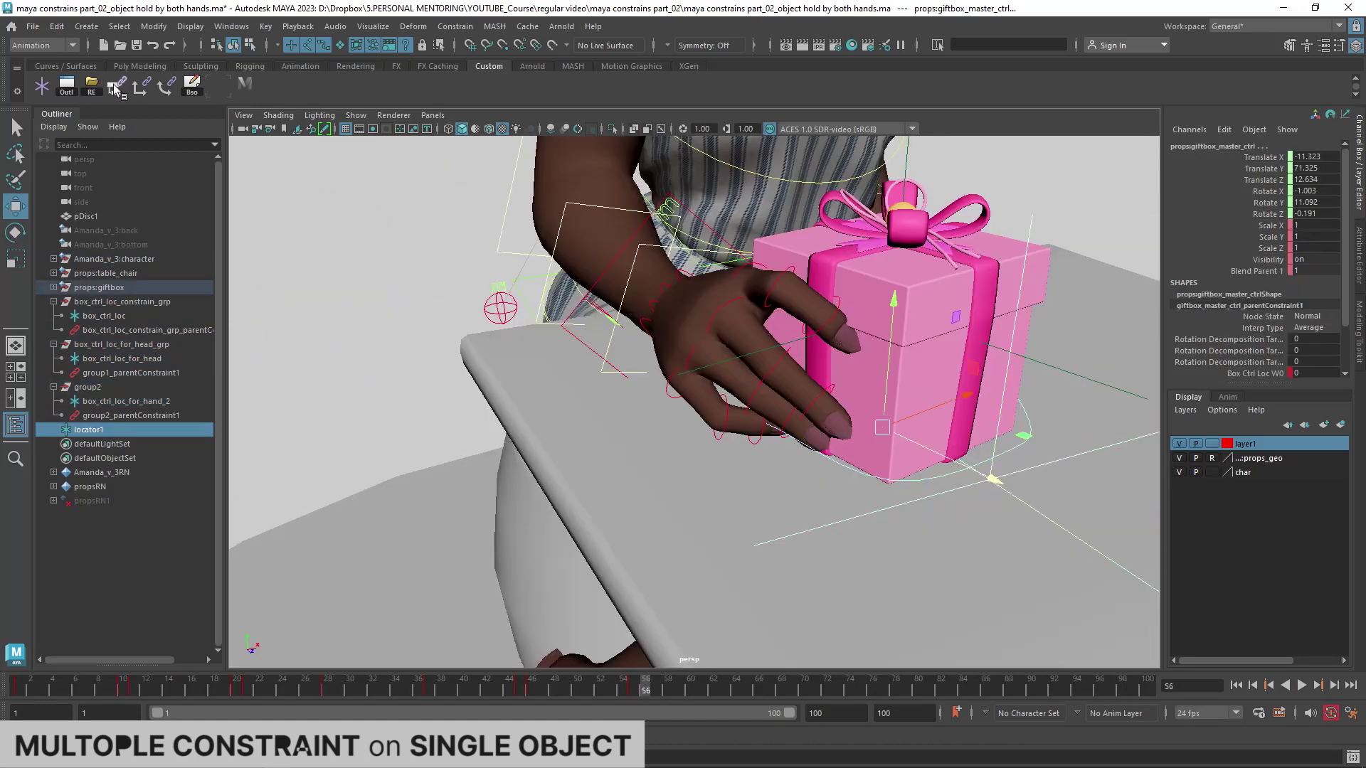
Step: Add locator1 as a fourth gift box parent, weighting it 1 and Hand 2W2 0 at frame 62
double_click(114, 86)
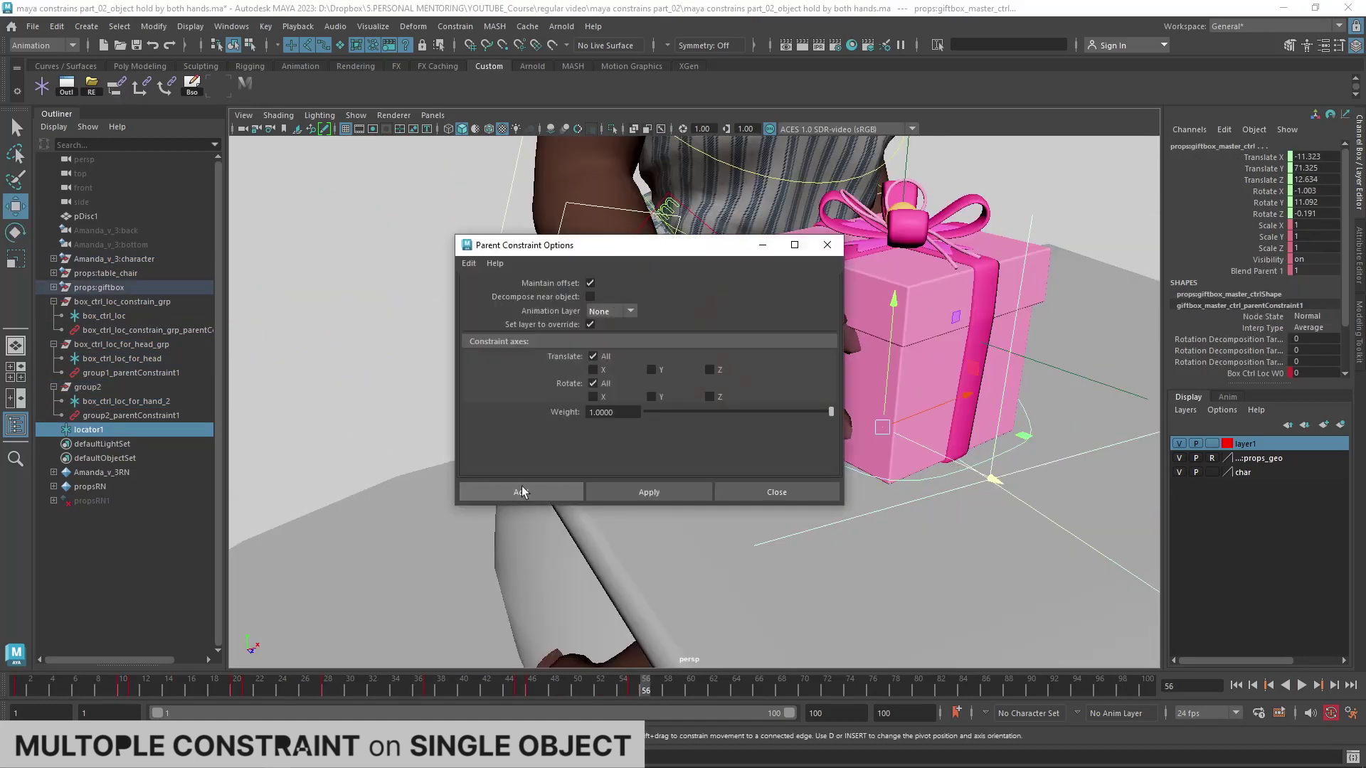
click(521, 491)
scroll(1273, 335, down, 2)
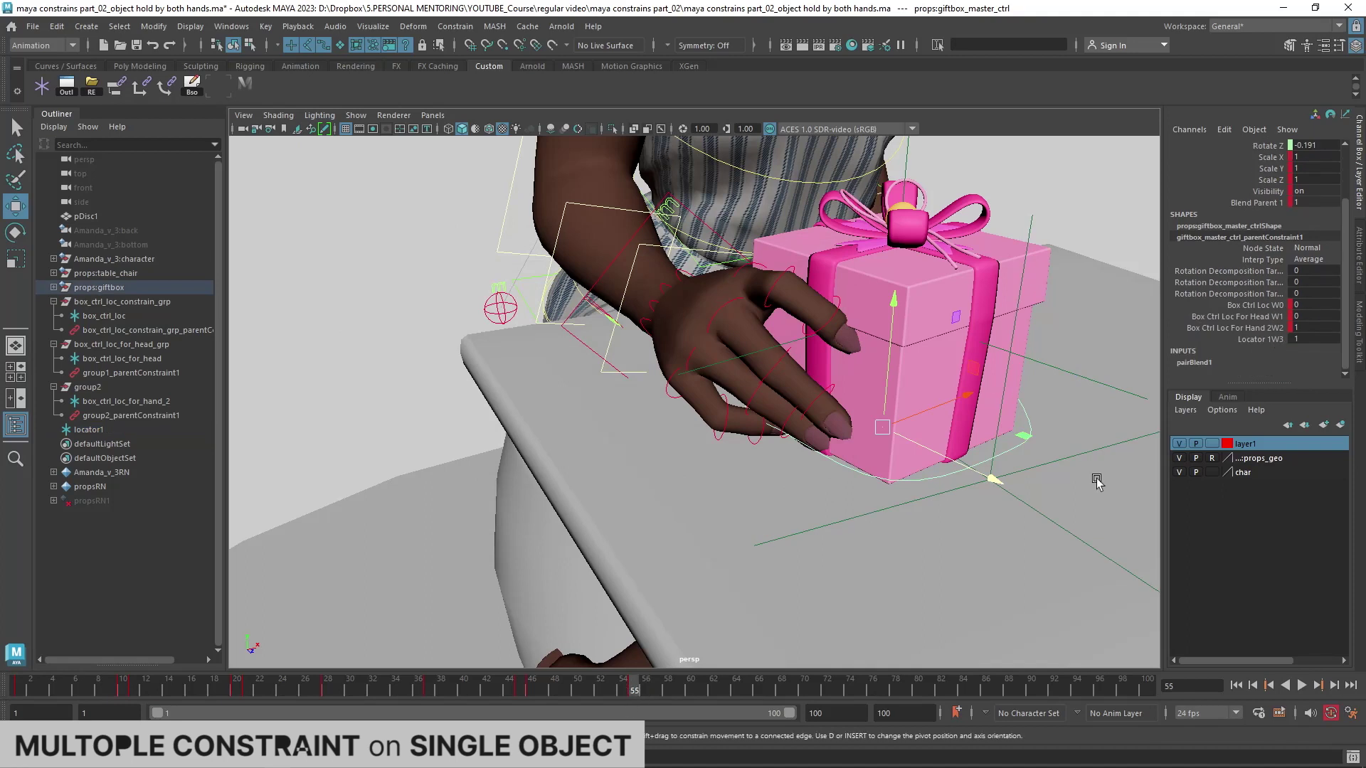
click(1263, 340)
right_click(1263, 340)
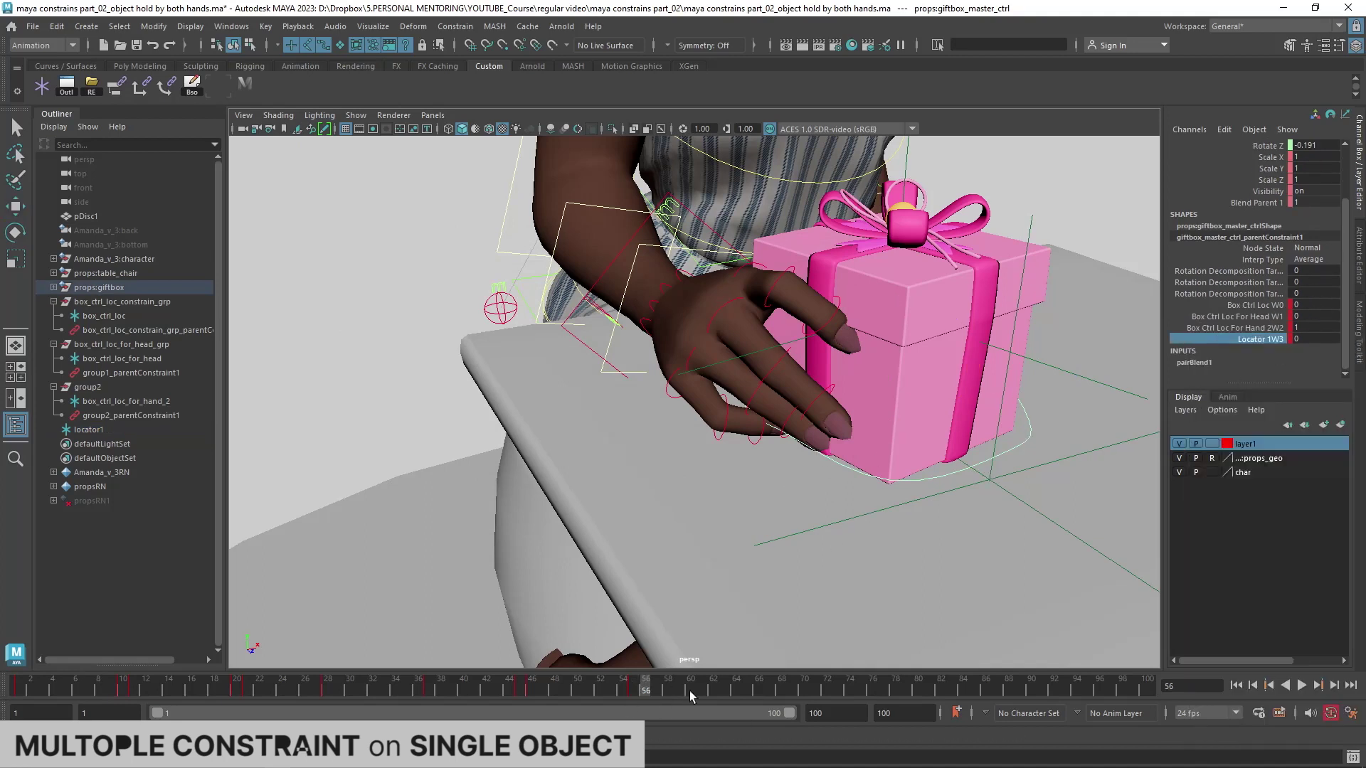
key(Return)
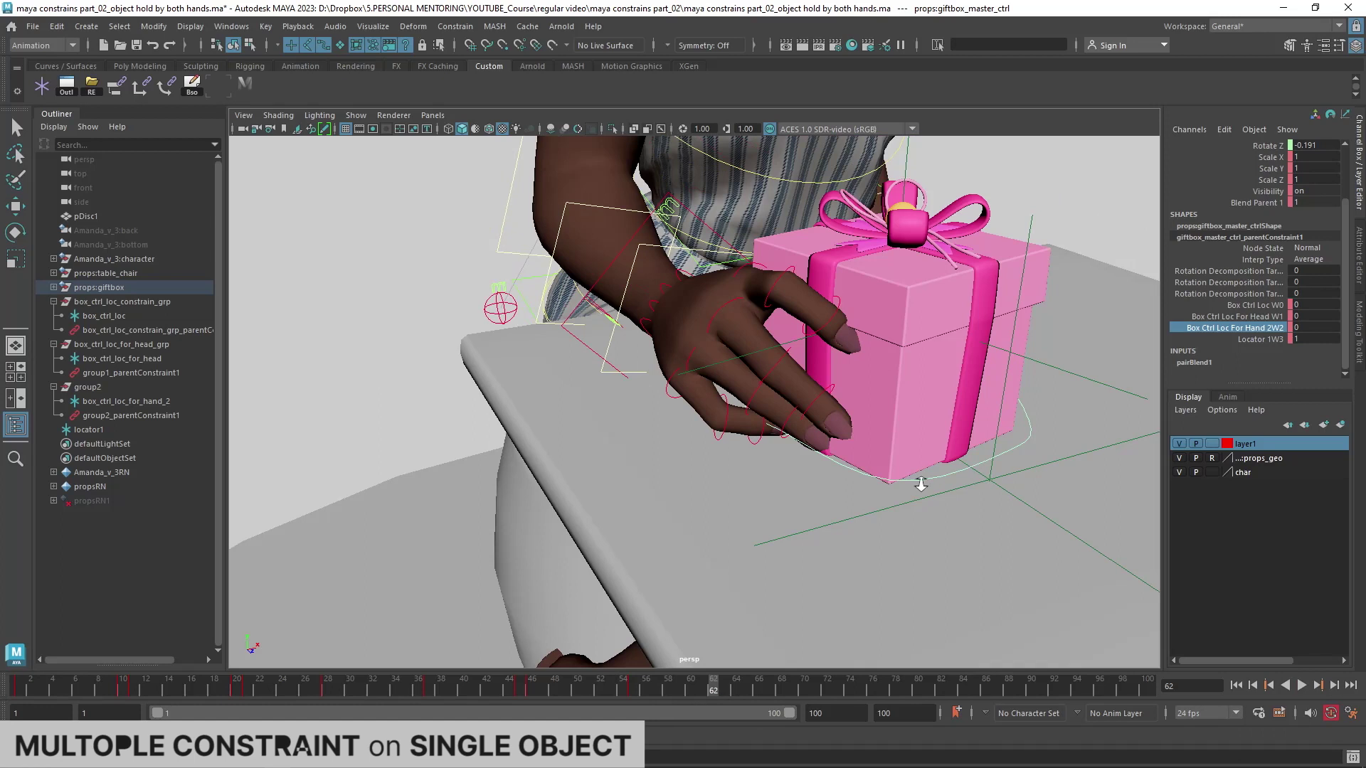
right_click(1277, 183)
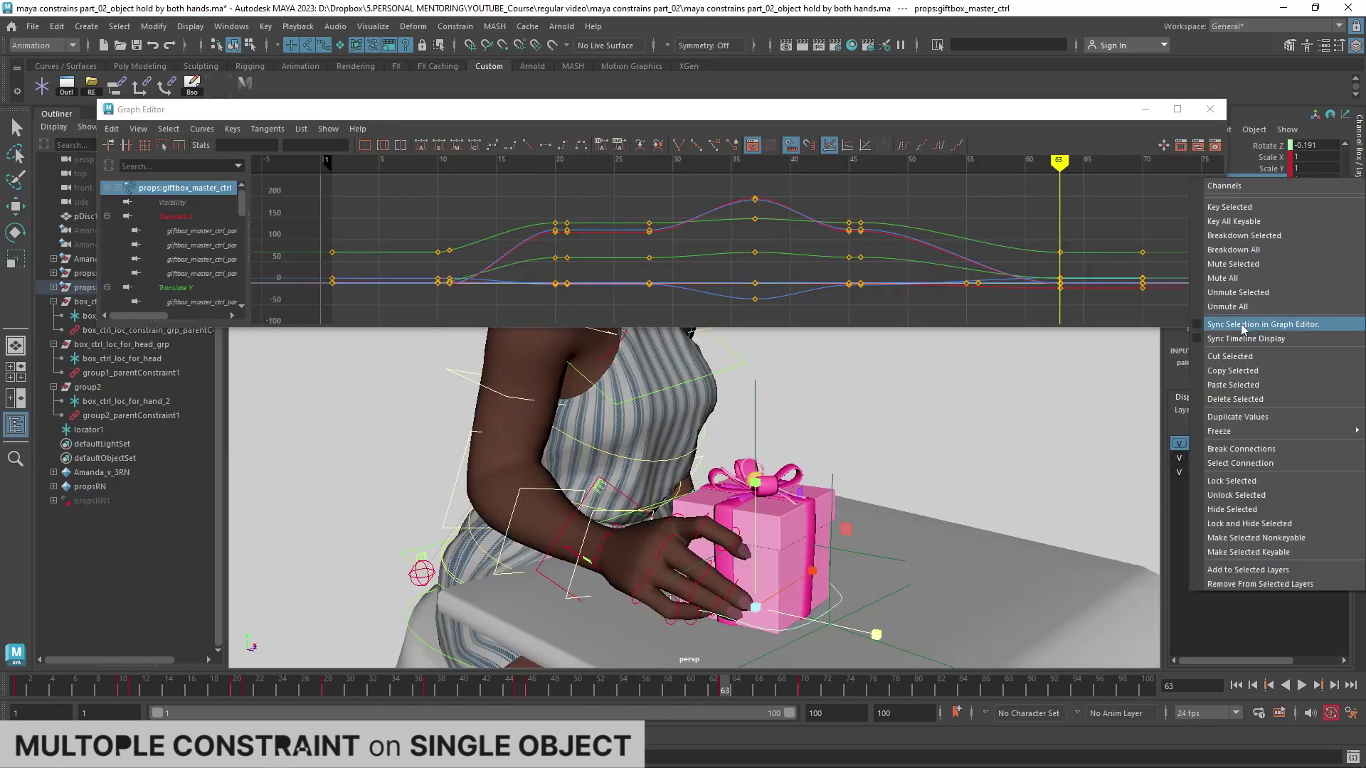
Step: Slide the gift box weight keys from around frames 45–55 later to frames 63–73
drag(1256, 305, 1269, 343)
drag(818, 181, 1010, 313)
drag(861, 204, 1066, 209)
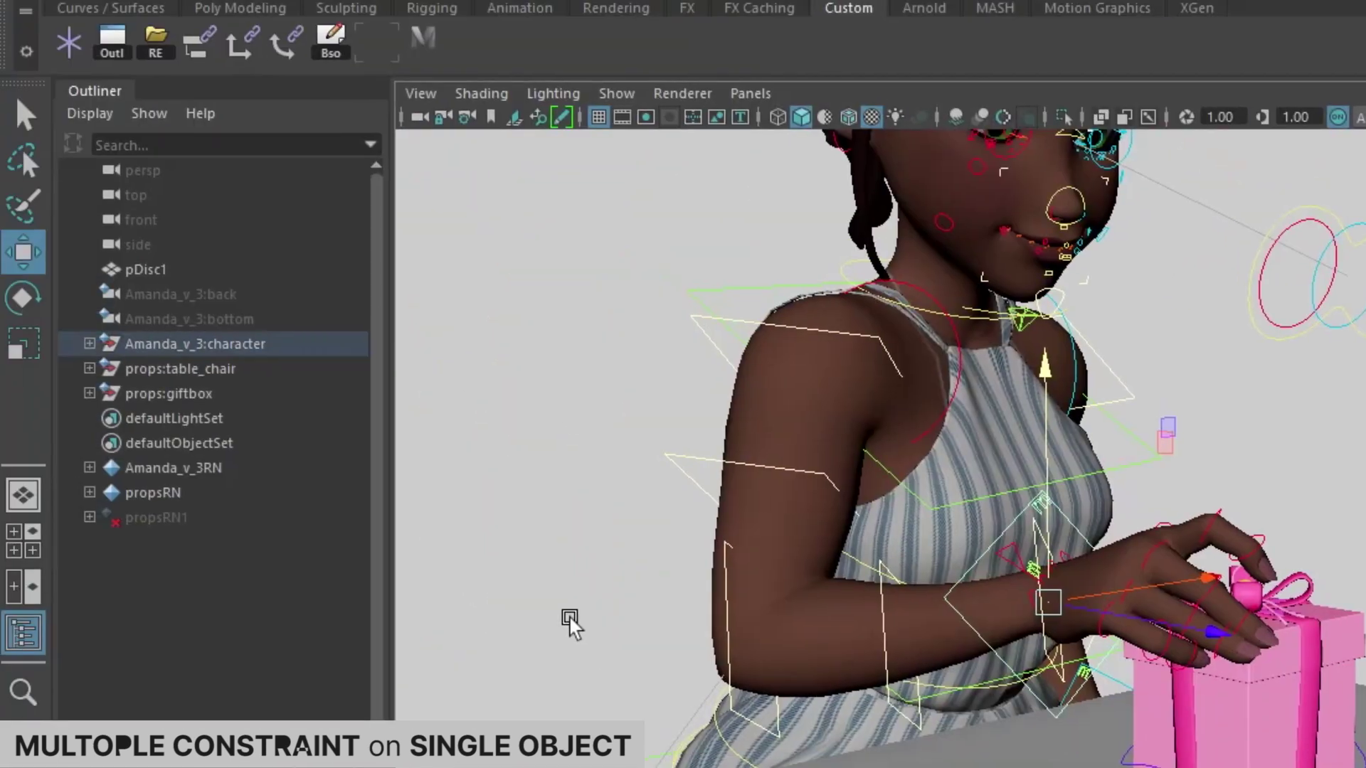
Step: Create four new locators, locator1 to locator4, and select locator2
click(74, 39)
click(74, 41)
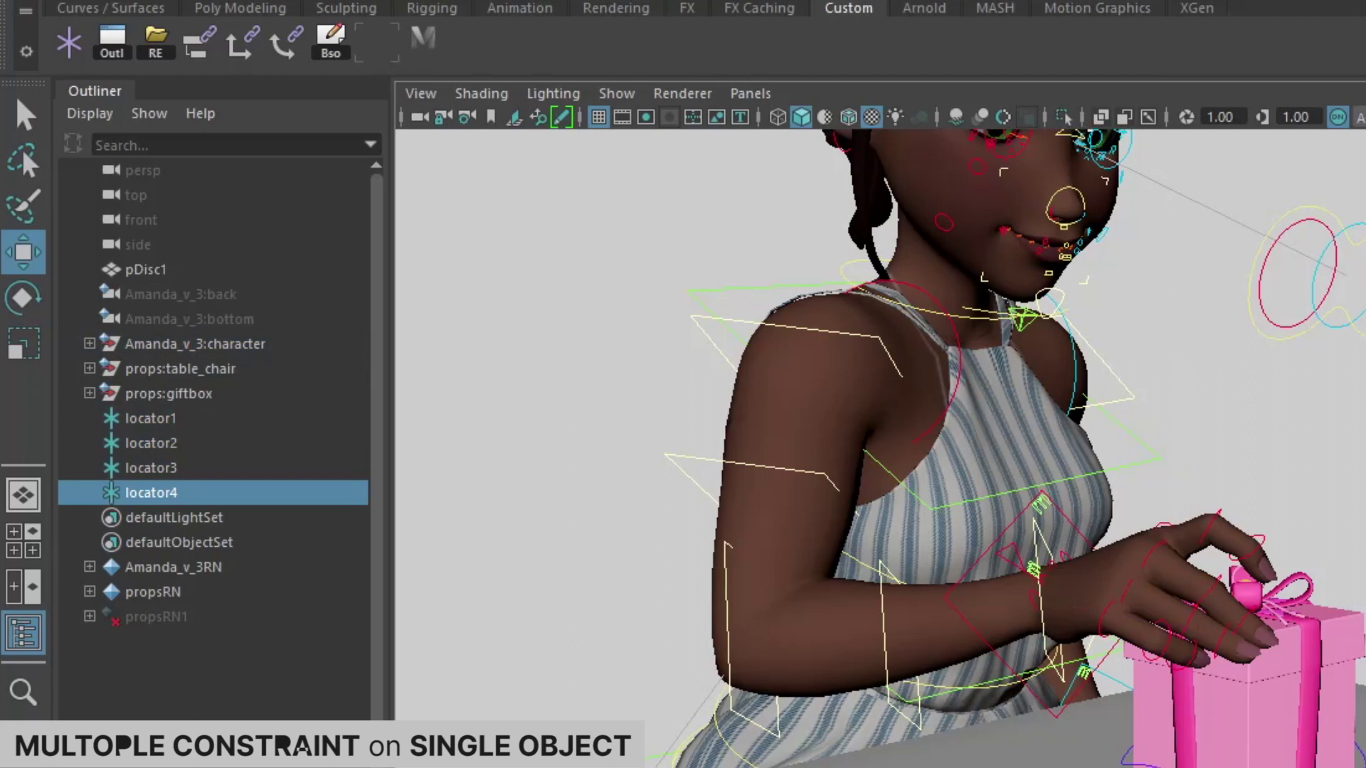
click(185, 445)
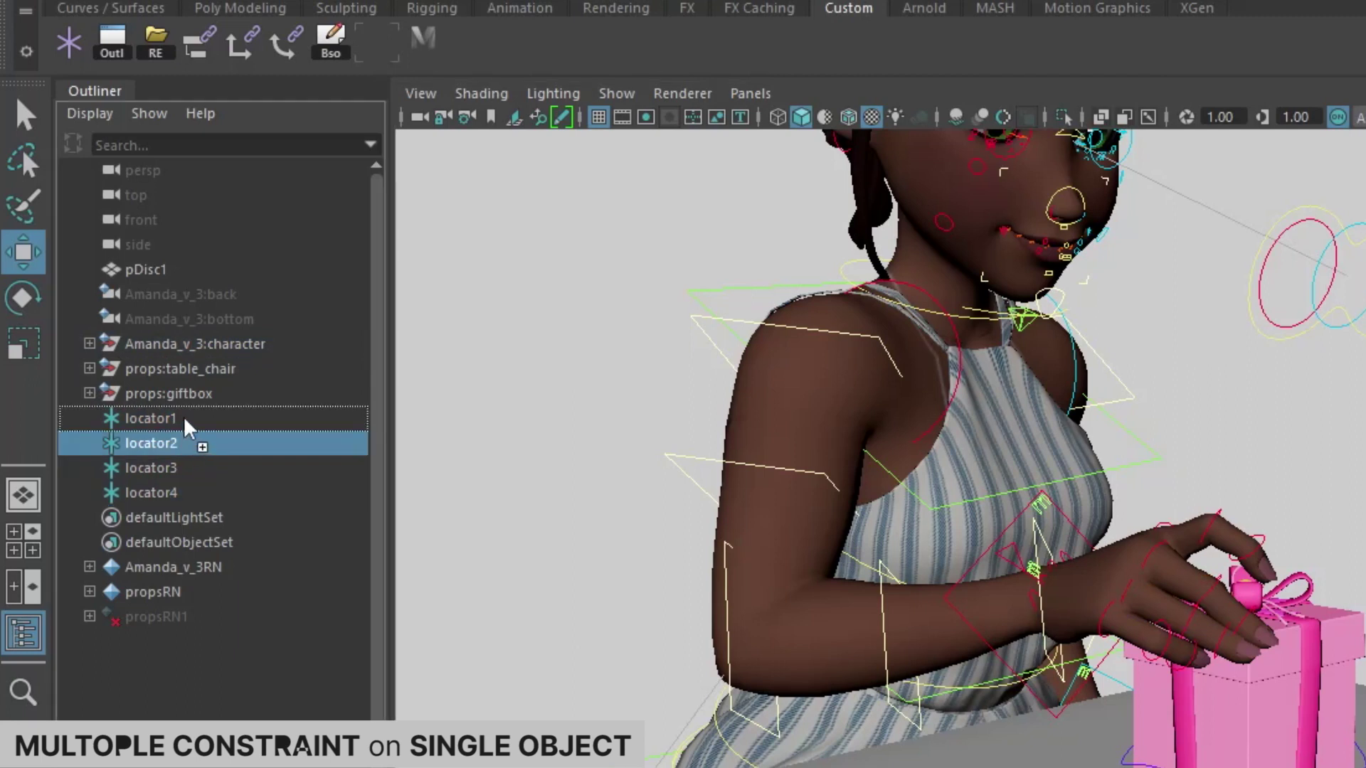
Step: Parent locator2 under locator1, locator3 under locator2, and locator4 under locator3 in the Outliner
drag(187, 427, 187, 425)
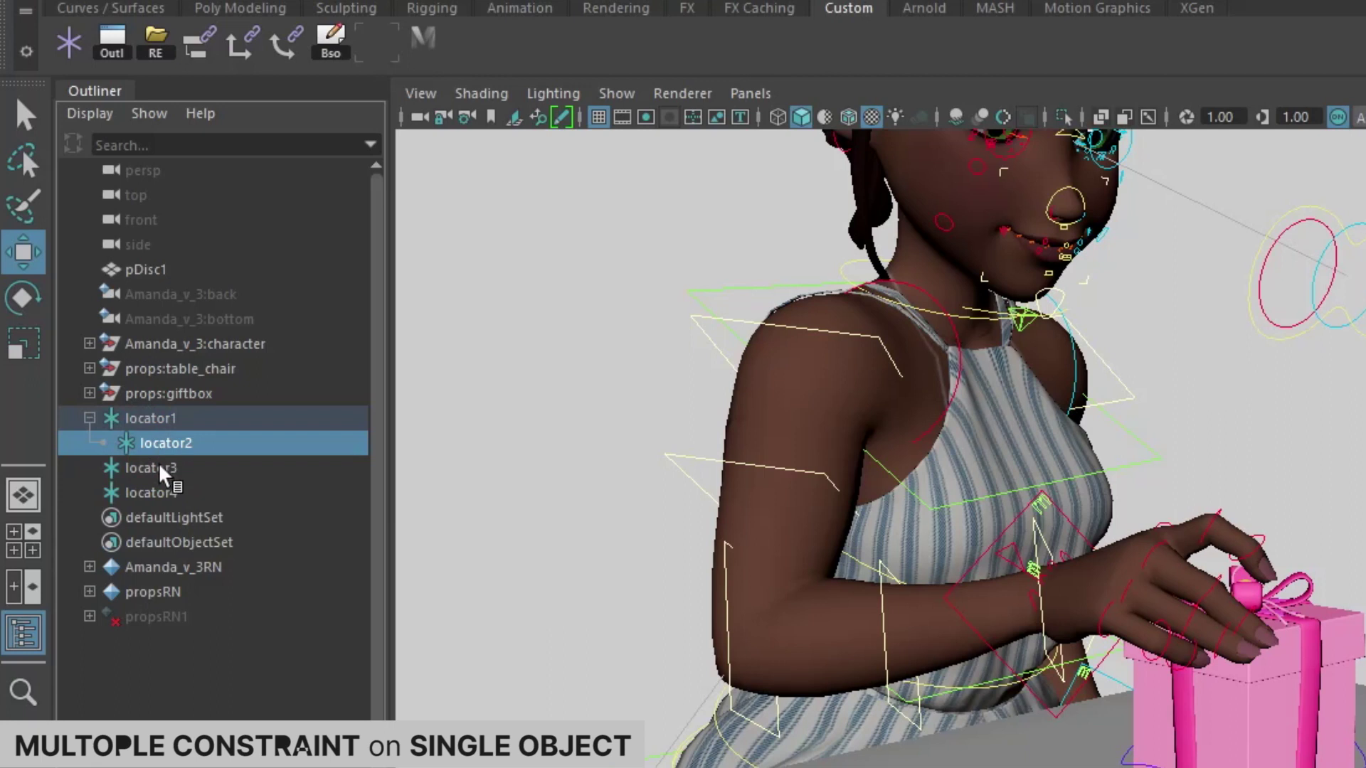
click(162, 470)
mouse_move(189, 451)
mouse_down()
mouse_move(160, 451)
mouse_move(207, 491)
mouse_up()
click(164, 493)
click(177, 444)
Step: Group the chain from locator1 into group1 and expand it to check the nesting
click(168, 419)
key(ctrl+g)
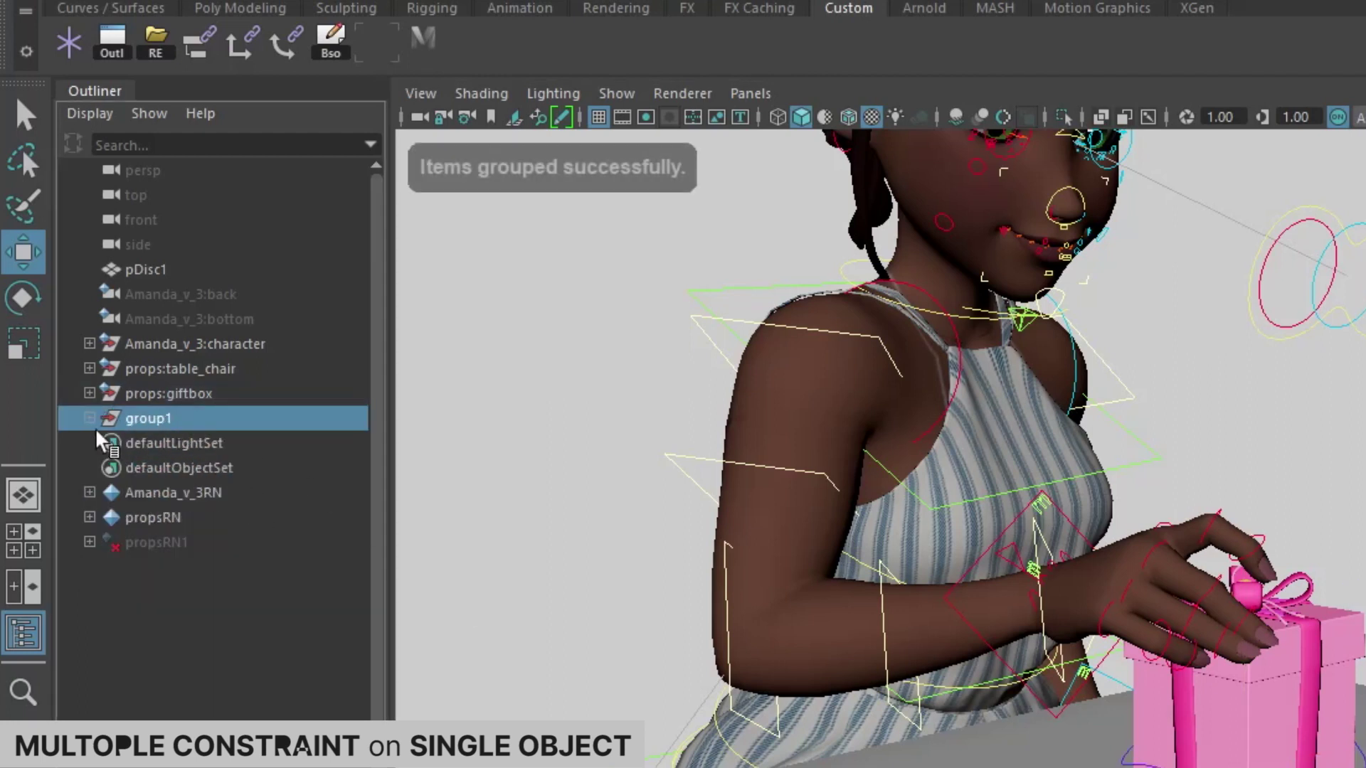
click(104, 443)
click(134, 493)
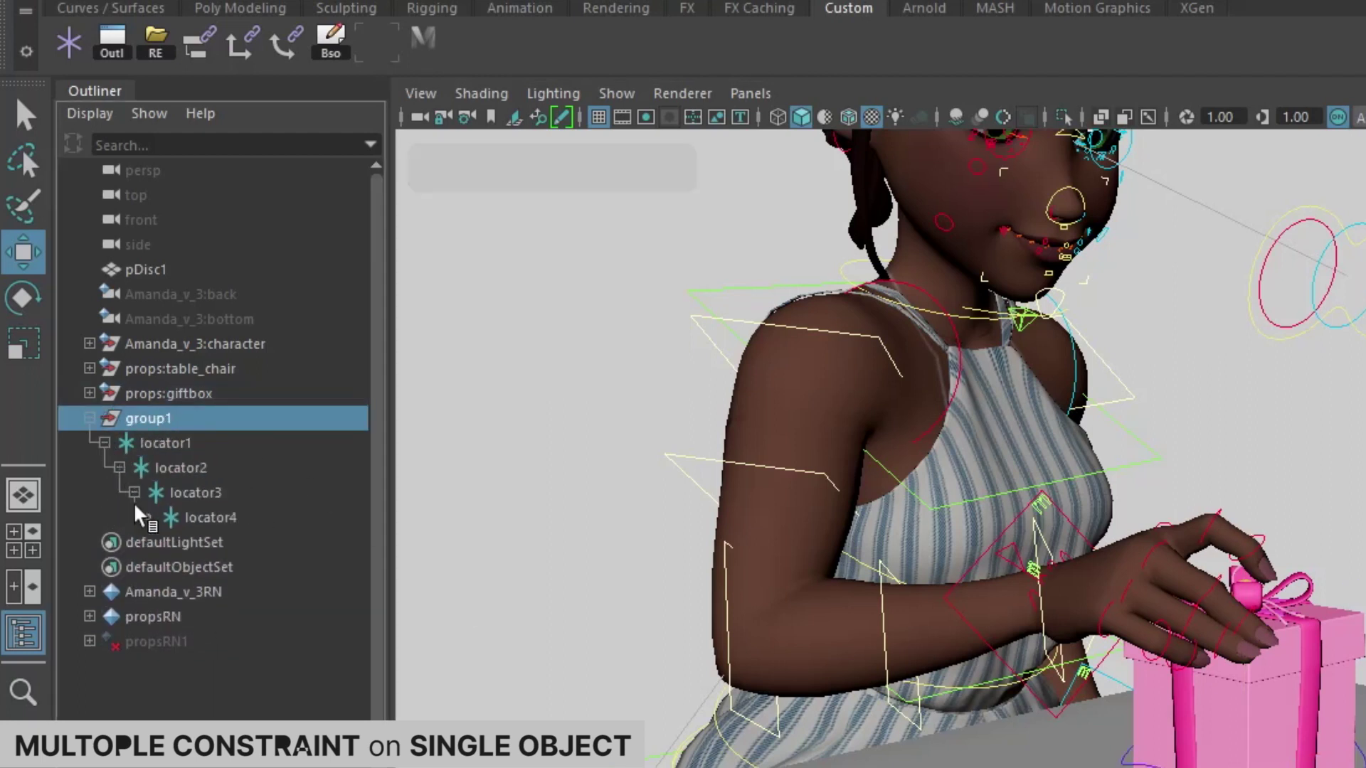
click(947, 600)
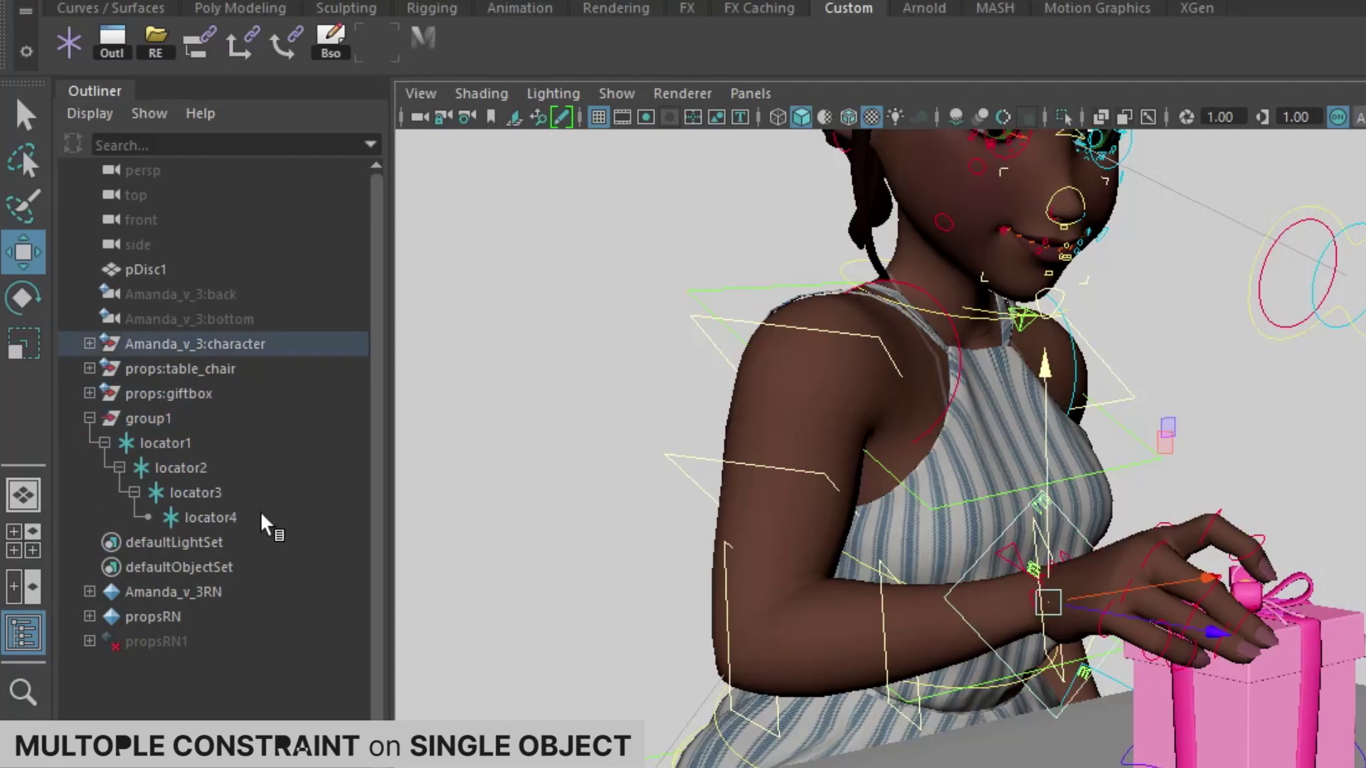
Step: Parent-constrain group1 to the wrist control, then constrain locator1 to bring the box into the hand
ctrl+click(150, 419)
click(197, 44)
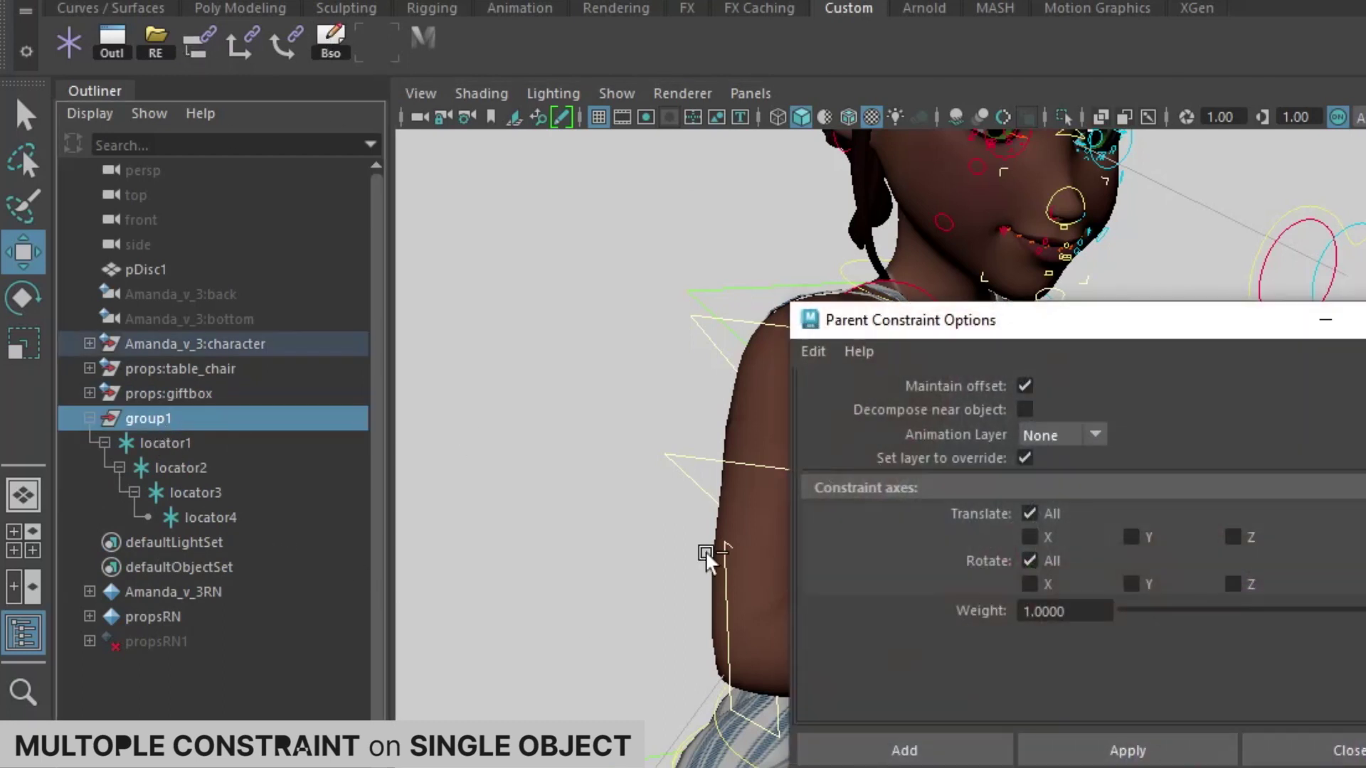
click(904, 750)
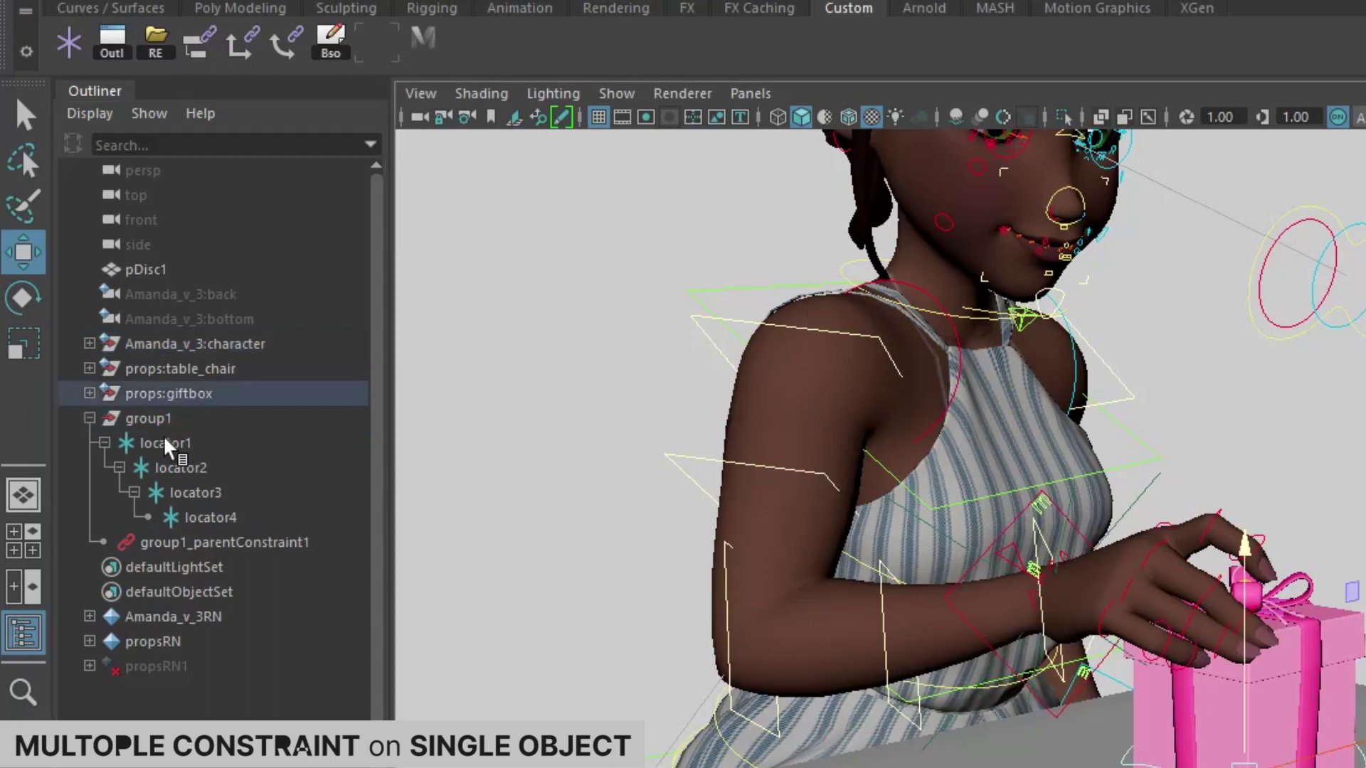
click(153, 442)
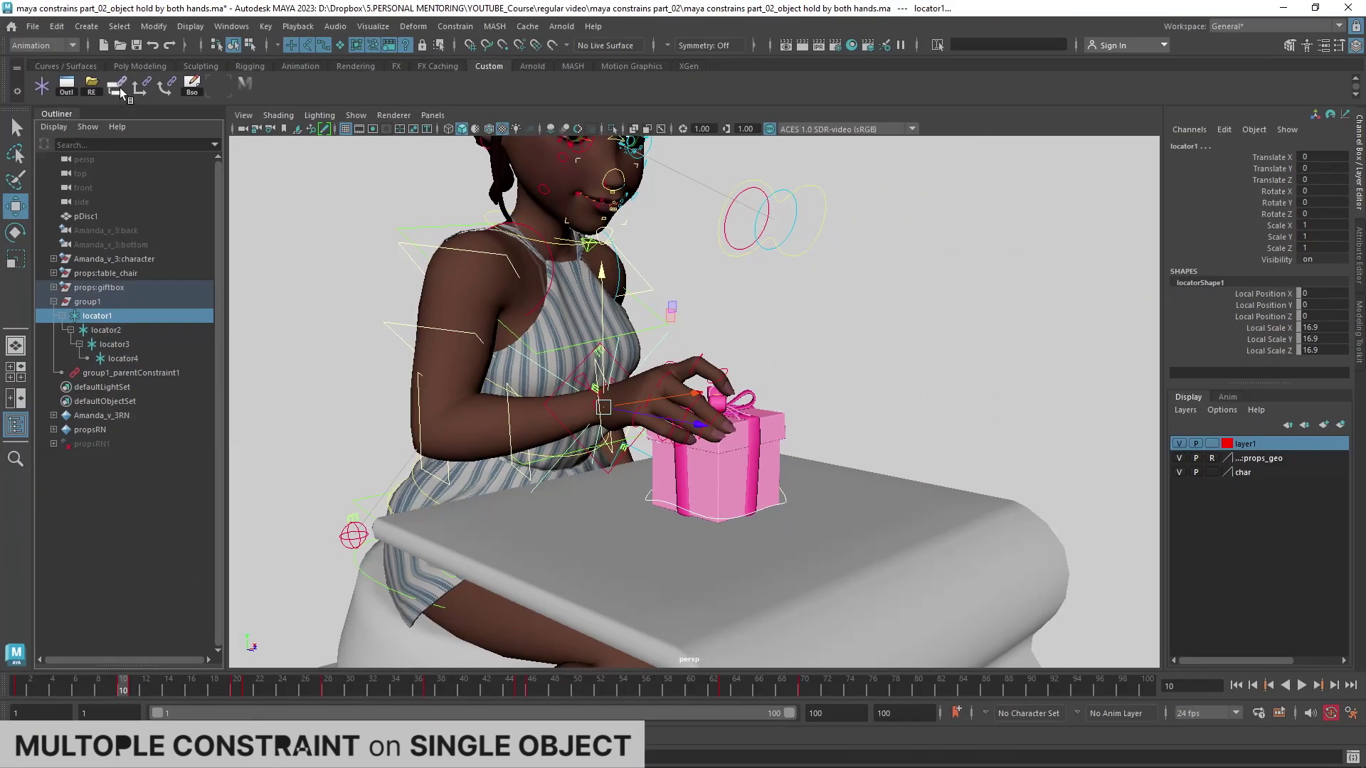
double_click(118, 86)
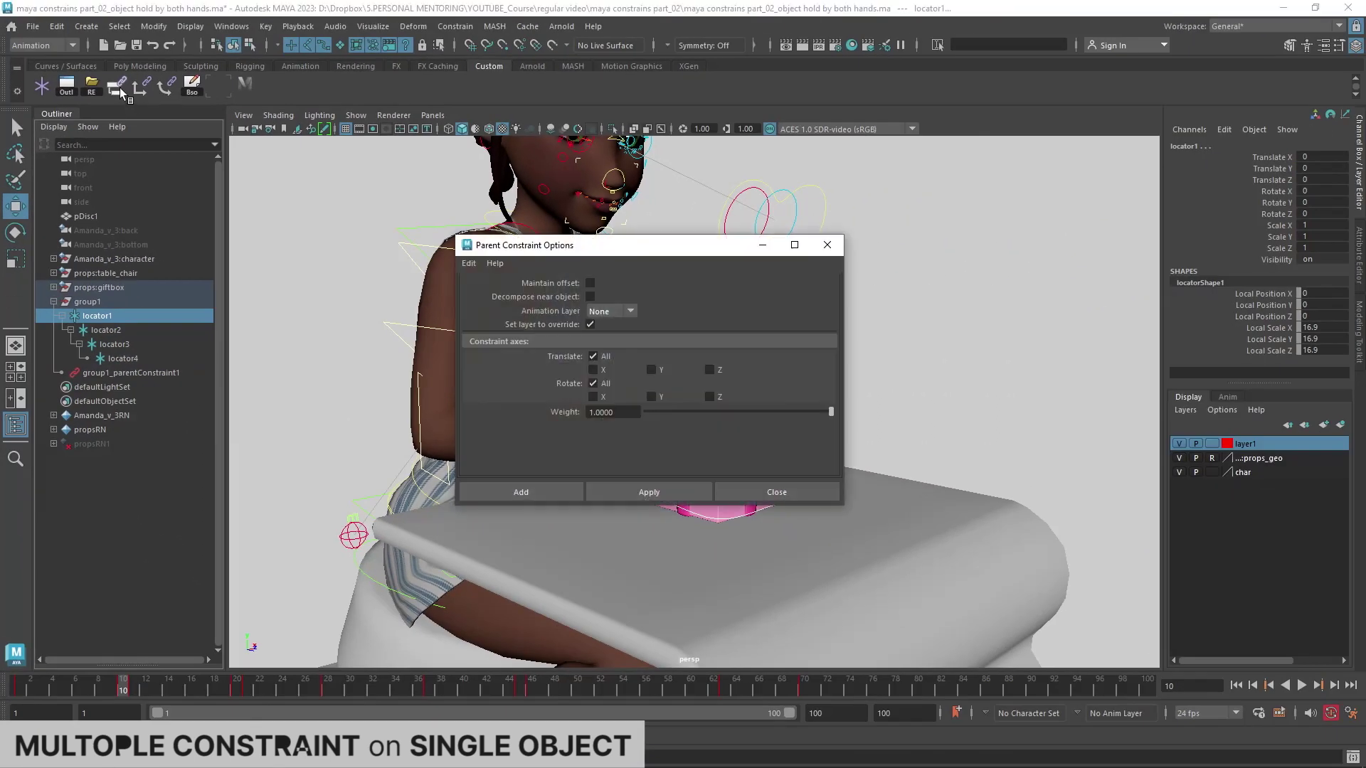
click(548, 490)
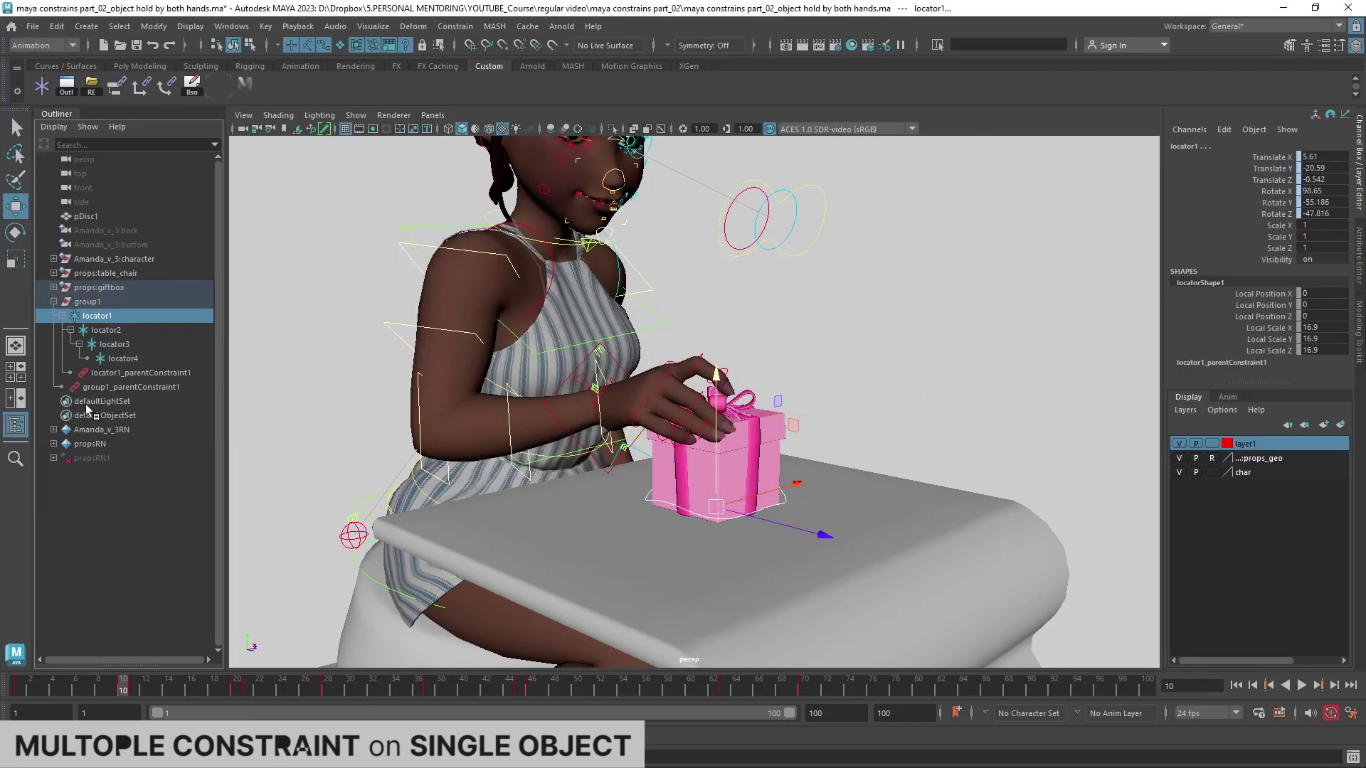
Step: Delete locator1's parent constraint and move locator1 up above the gift box
mouse_move(793, 549)
alt+mouse_down()
mouse_move(857, 561)
mouse_move(895, 538)
alt+mouse_up()
scroll(895, 537, up, 3)
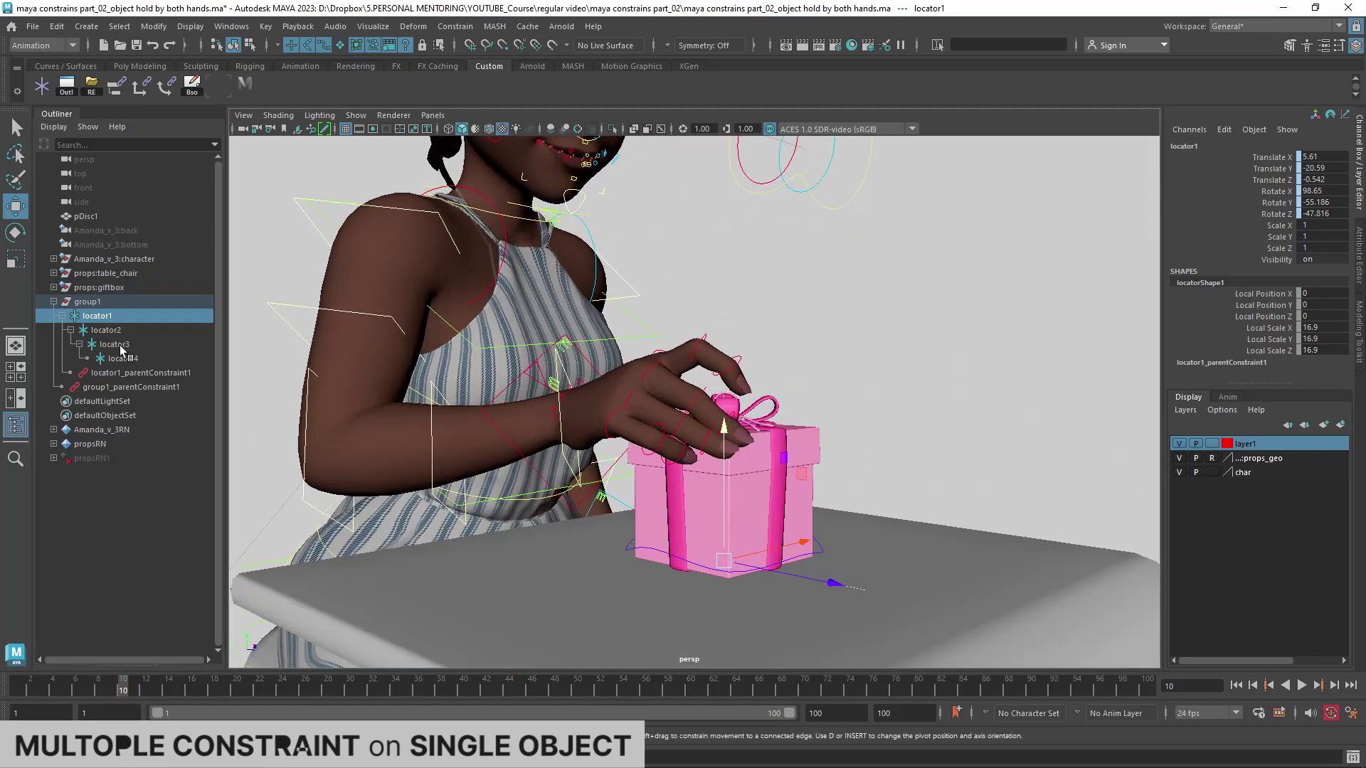
click(121, 373)
key(Delete)
click(724, 435)
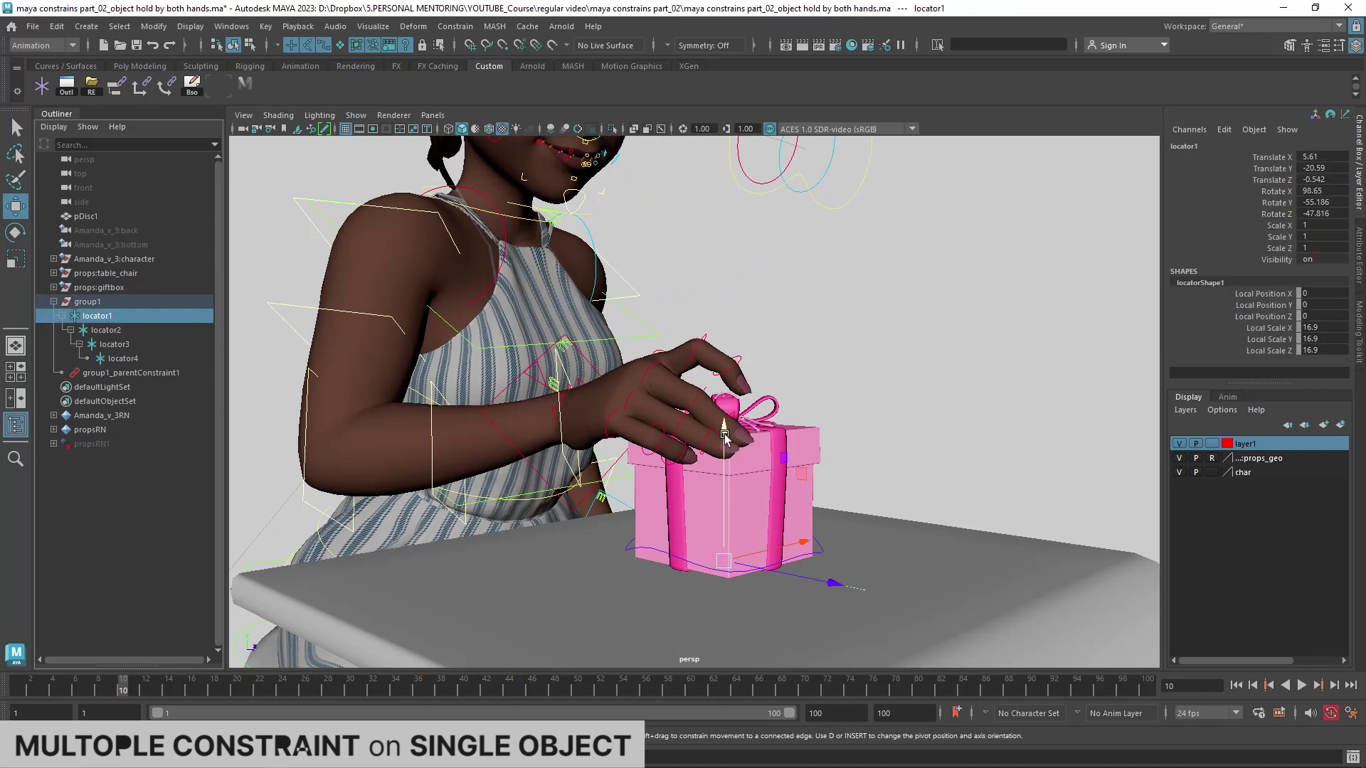
drag(725, 436, 725, 373)
Step: Parent-constrain the gift box control to locator4
click(122, 358)
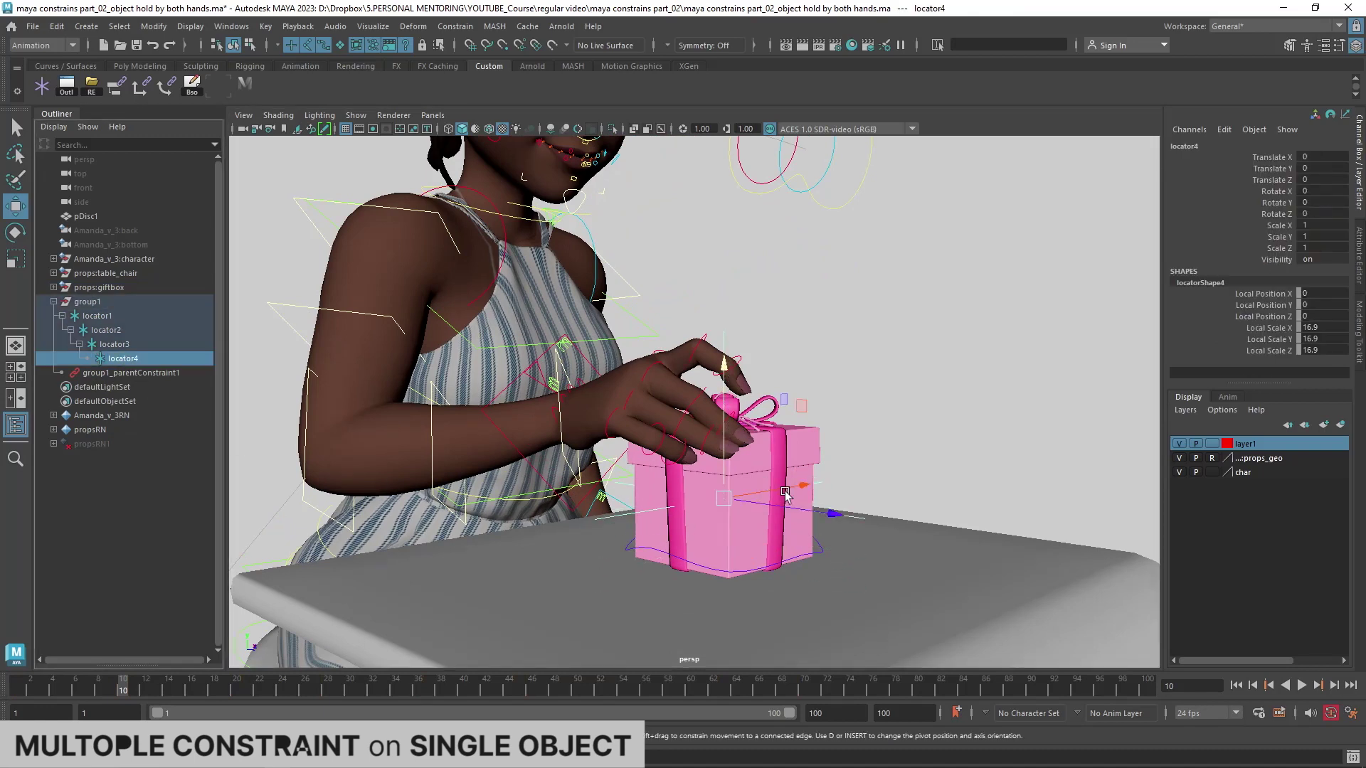
shift+click(655, 553)
double_click(115, 86)
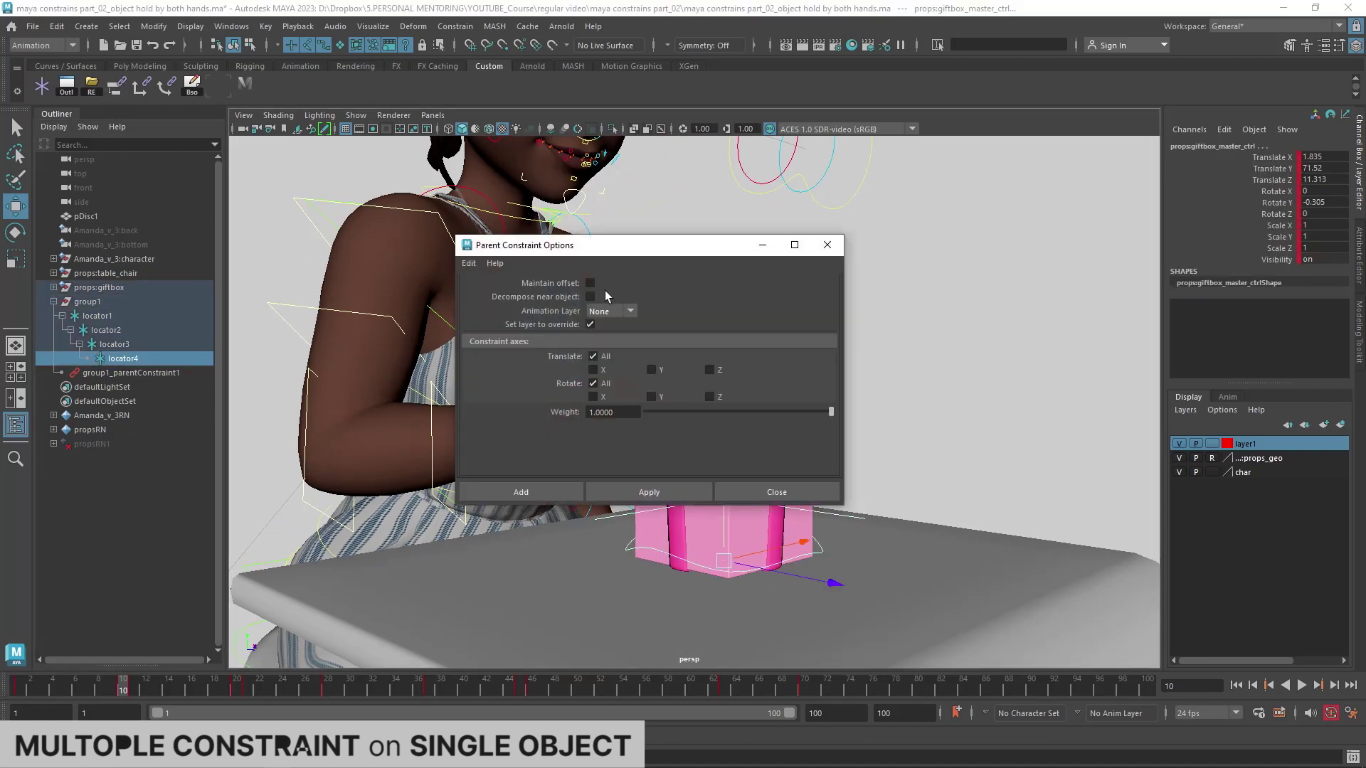
click(548, 490)
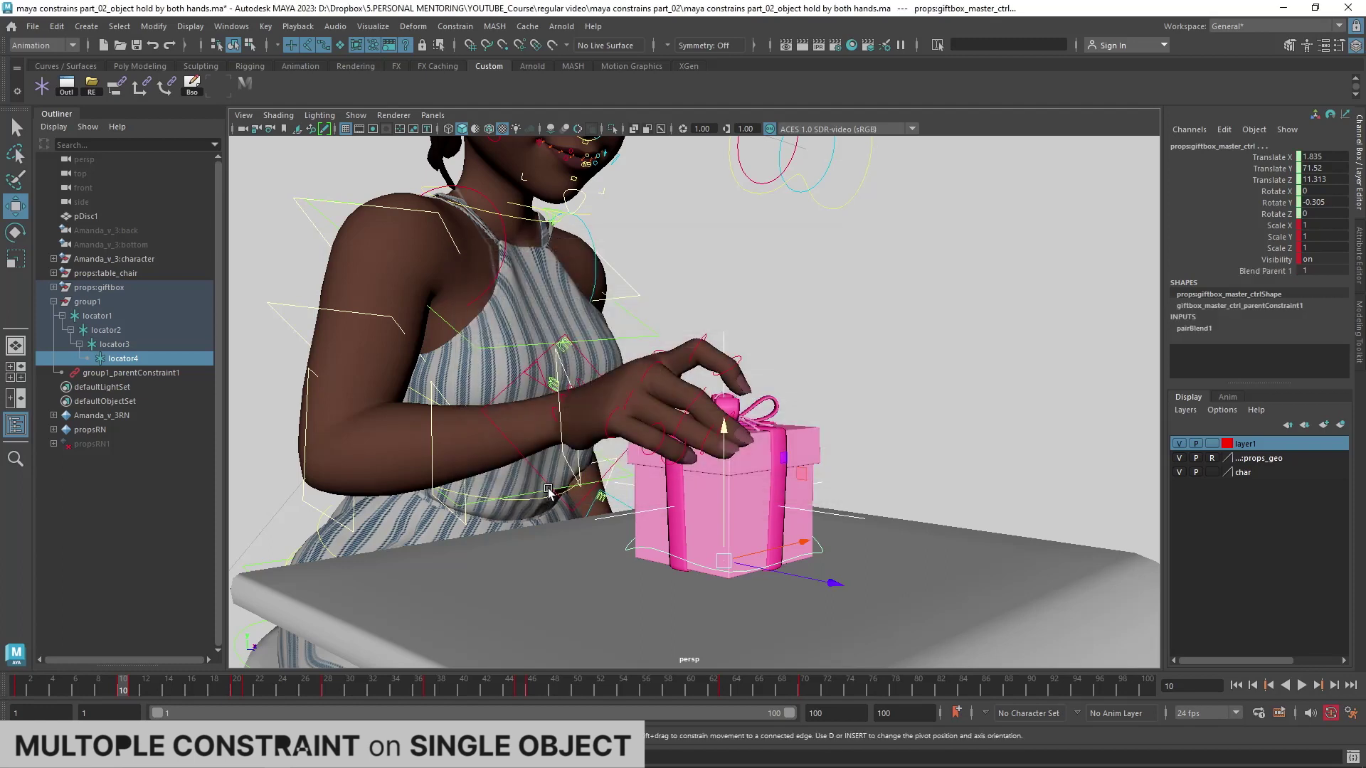
Step: Play back the animation and advance to frame 20
key(alt+v)
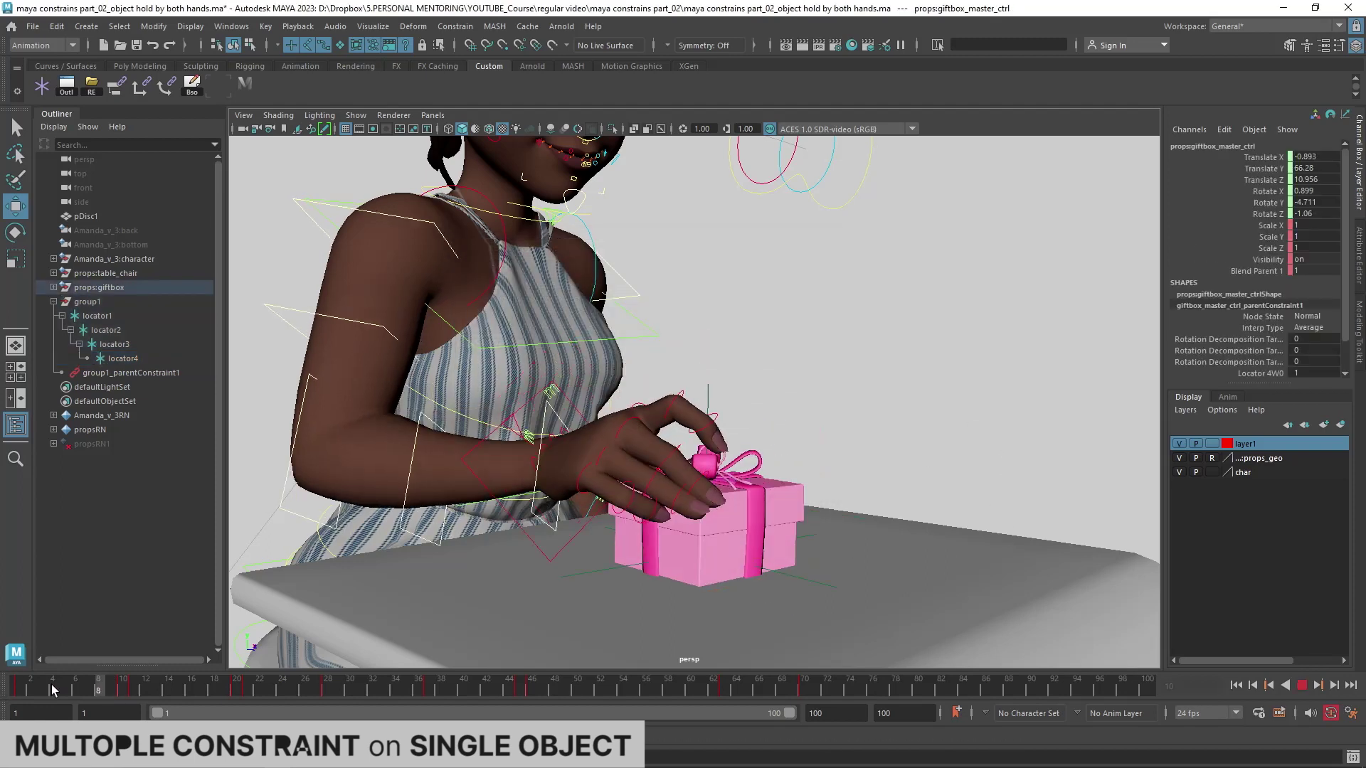
click(556, 594)
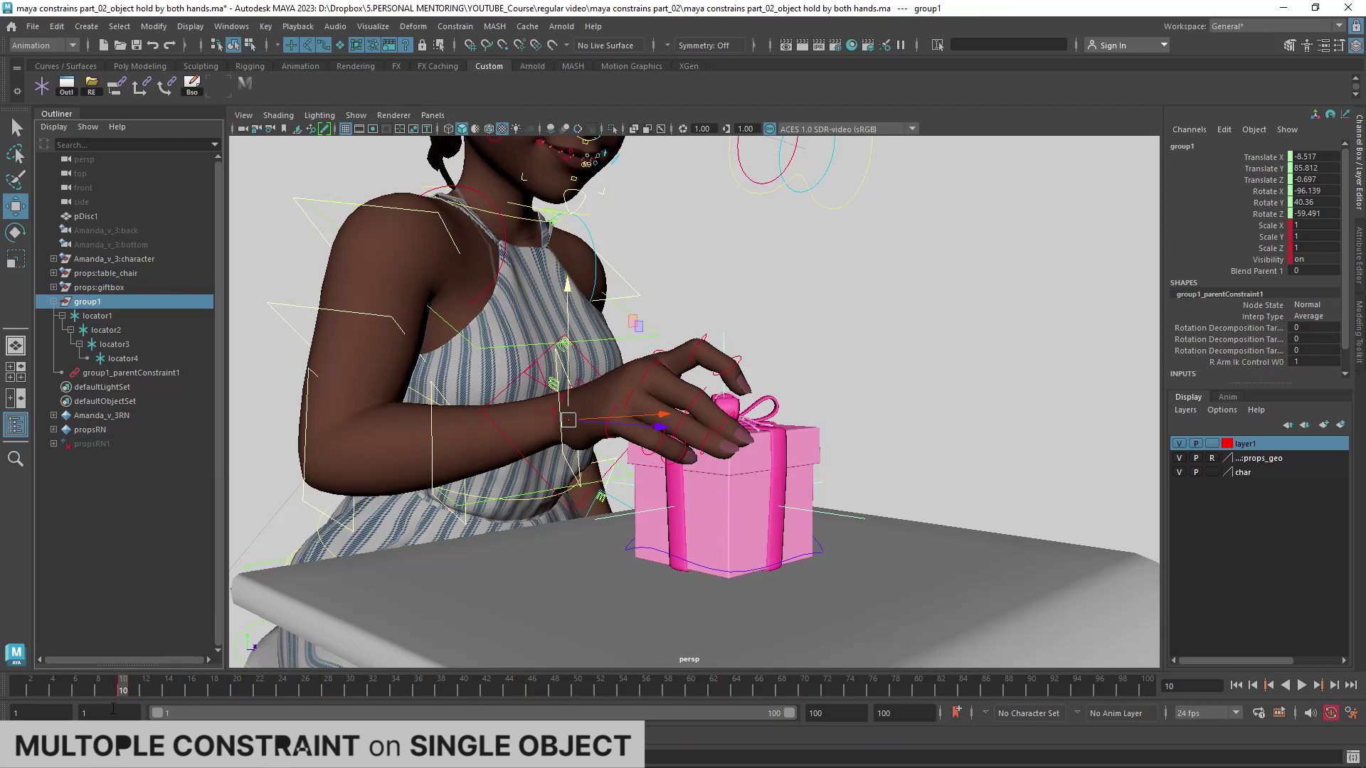
click(131, 689)
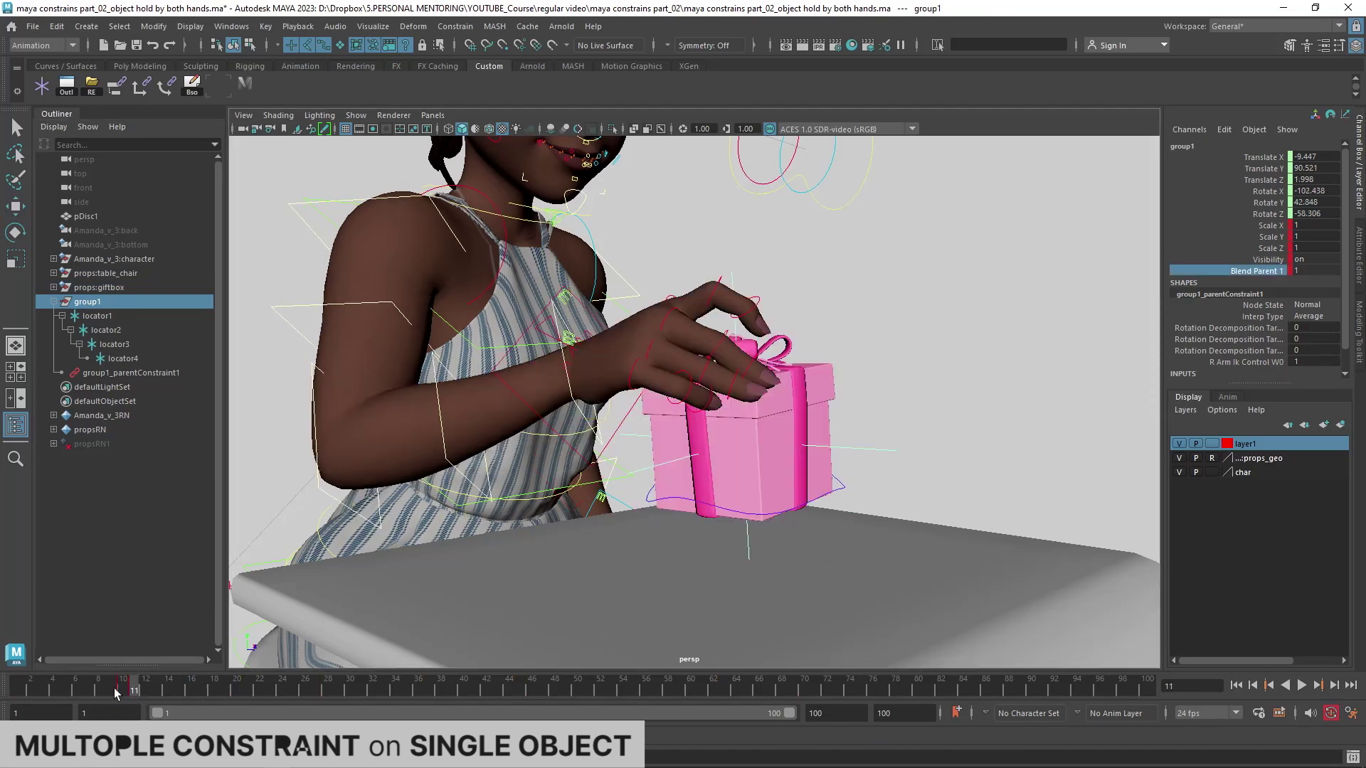
key(alt+v)
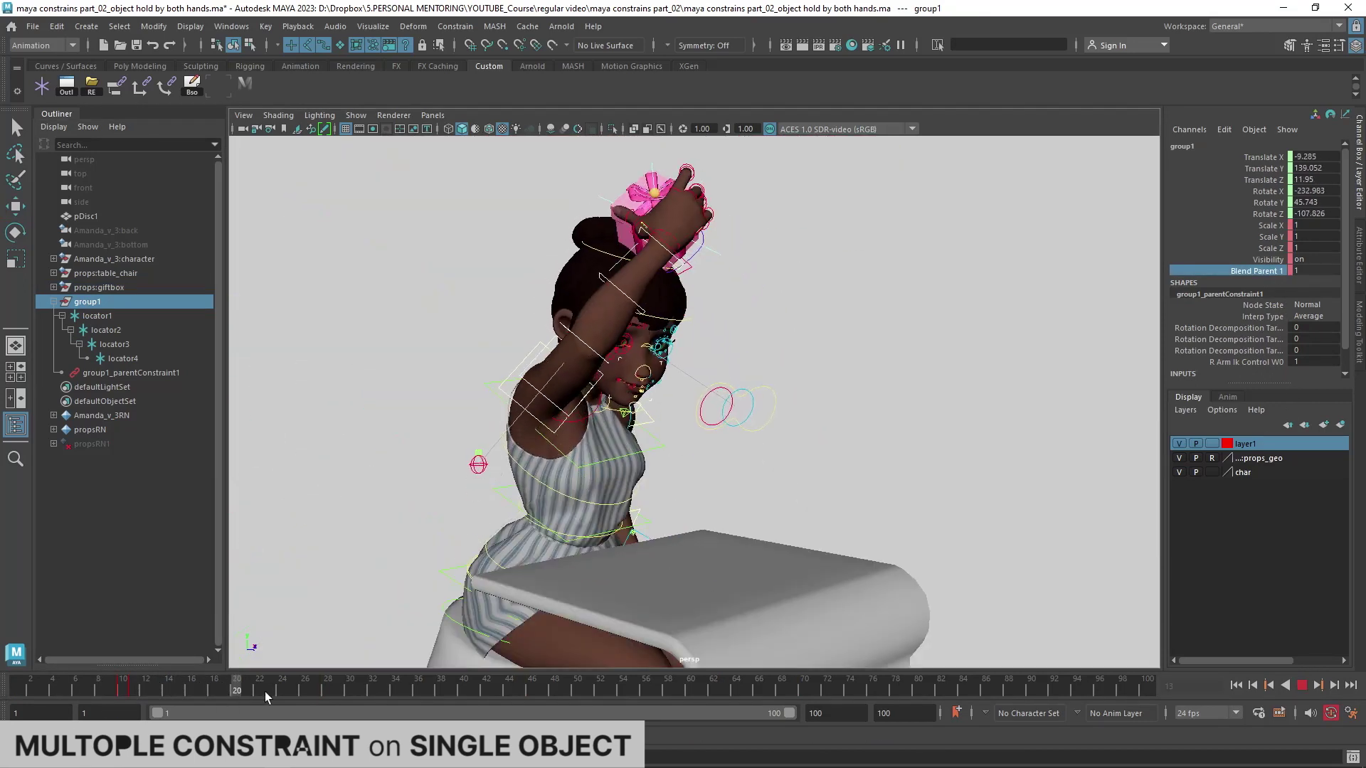
alt+drag(398, 320, 291, 316)
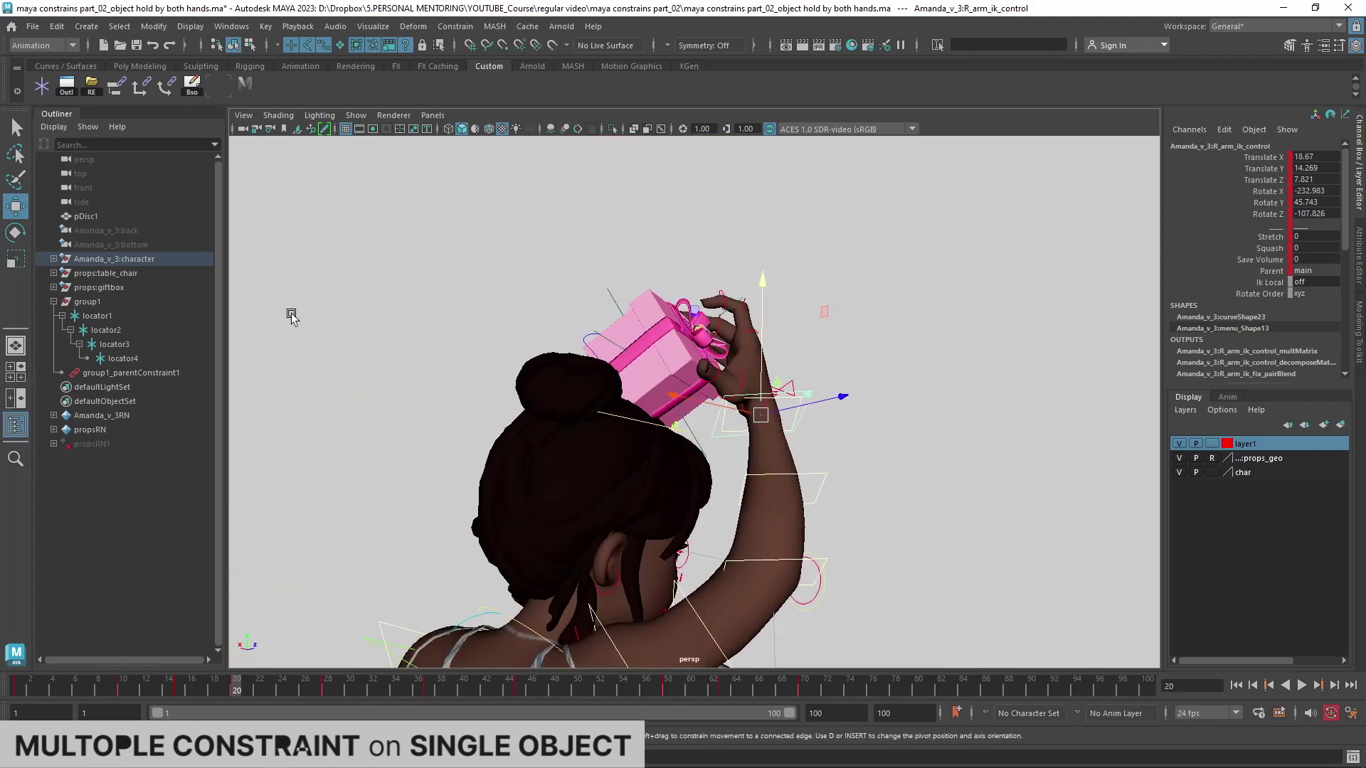
Step: Rotate and move locator1 so the gift box sits on her head, keying its pose
click(98, 321)
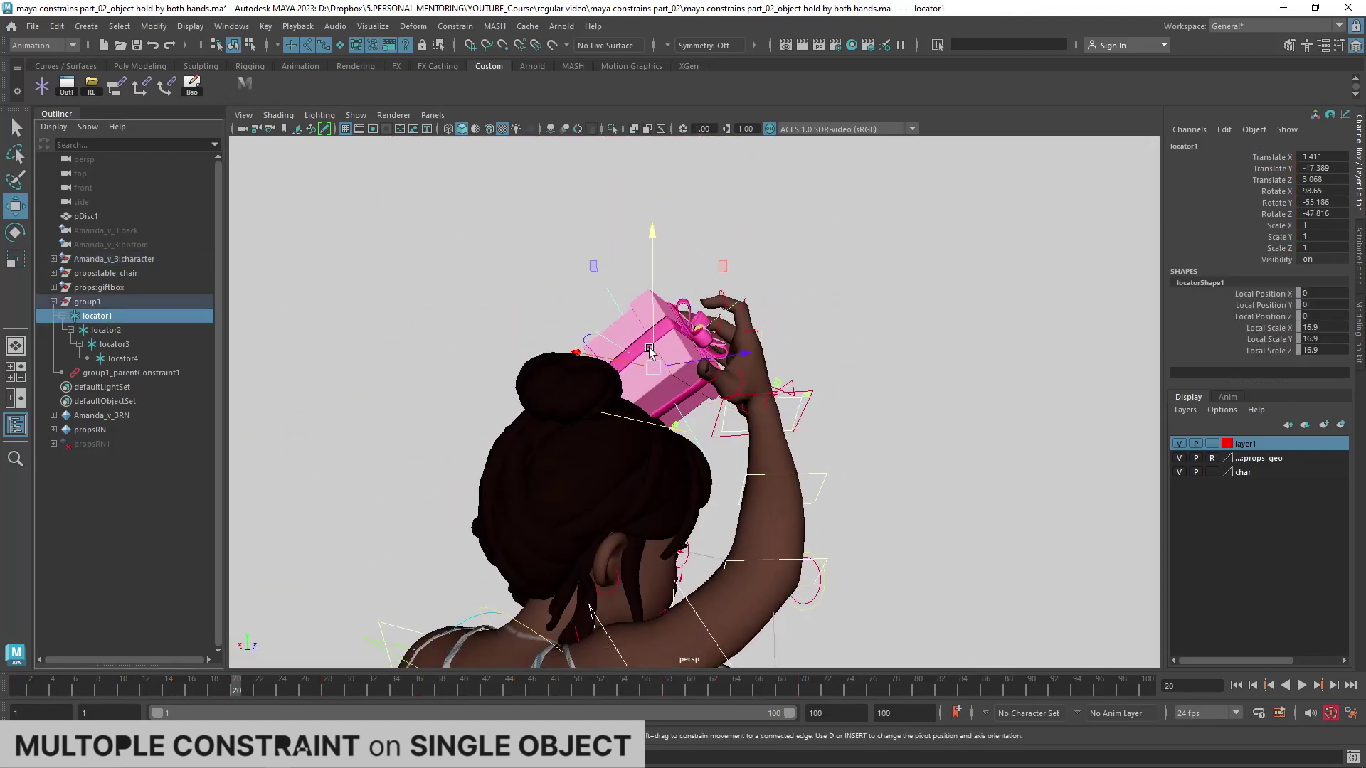
mouse_move(753, 377)
alt+mouse_down()
mouse_move(640, 313)
mouse_move(683, 256)
alt+mouse_up()
key(e)
key(w)
key(s)
mouse_move(711, 356)
alt+mouse_down()
mouse_move(863, 397)
mouse_move(893, 361)
mouse_move(747, 298)
alt+mouse_up()
key(e)
key(w)
Step: Parent-constrain locator1 to the character's head control
click(752, 299)
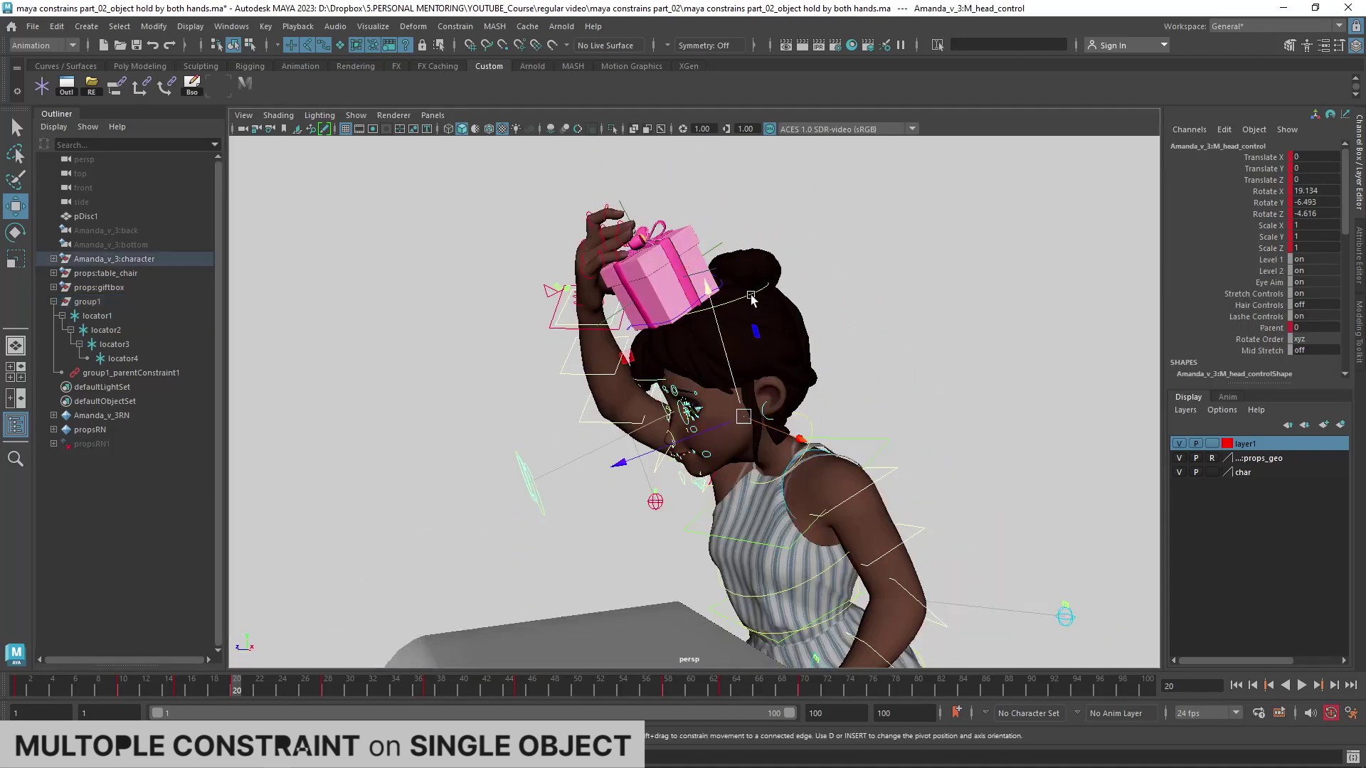
click(94, 318)
double_click(116, 87)
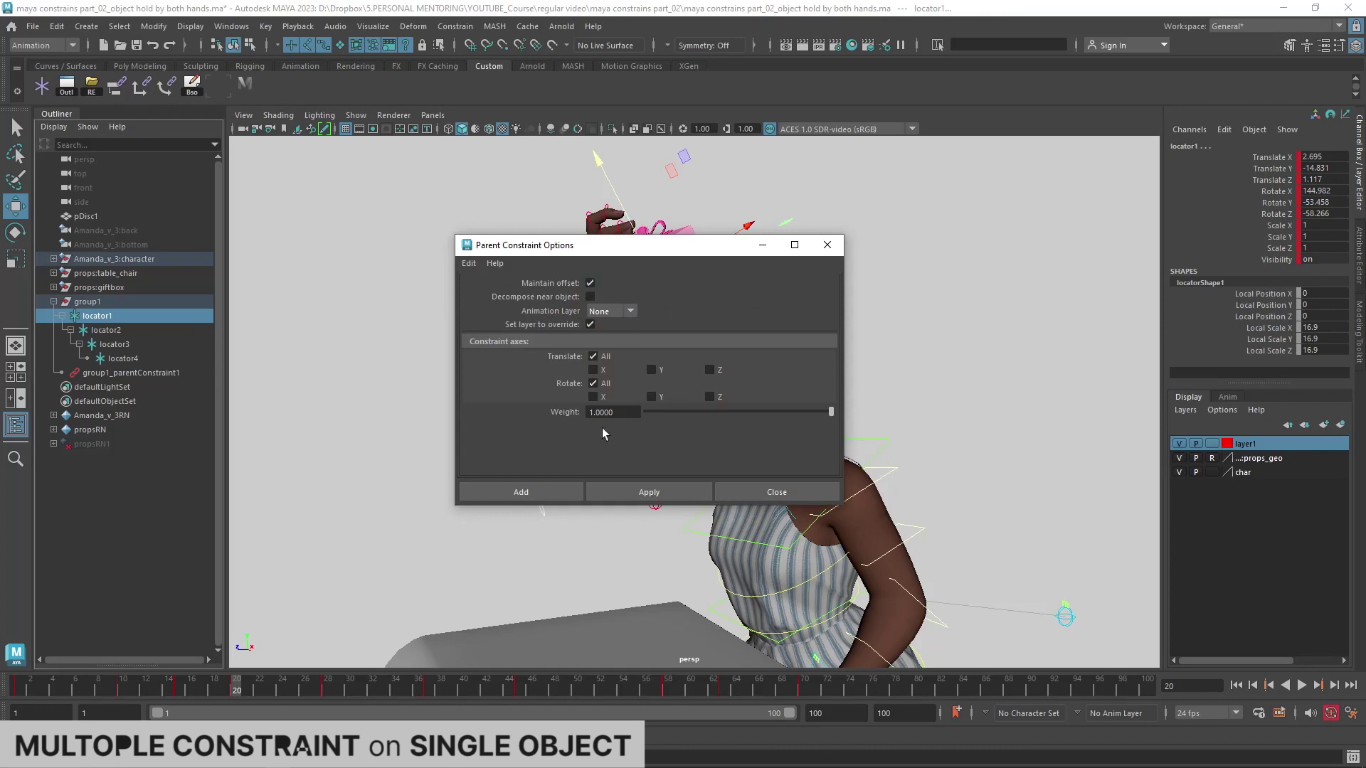
click(544, 493)
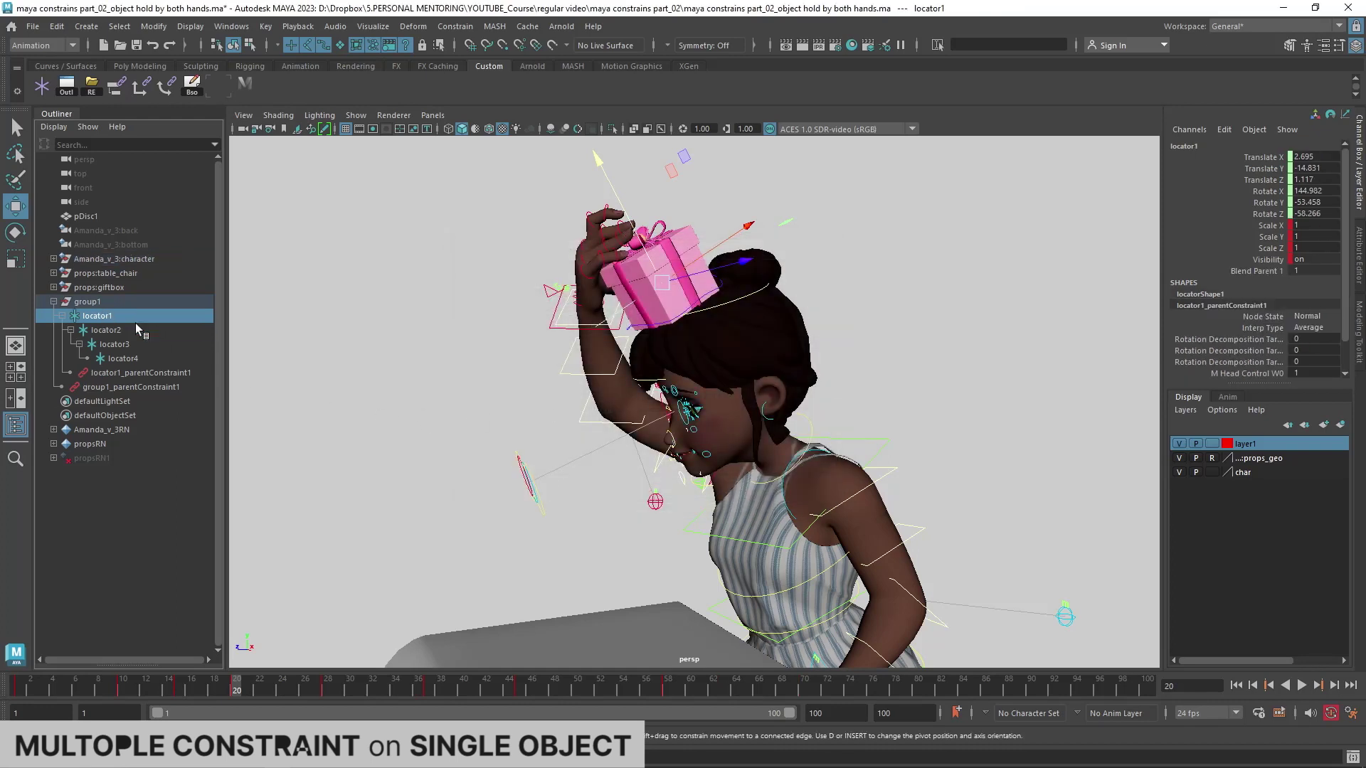
Step: Toggle Blend Parent 1 off and on, play back, and rotate the hand onto the gift
click(1273, 270)
middle_drag(498, 583, 433, 586)
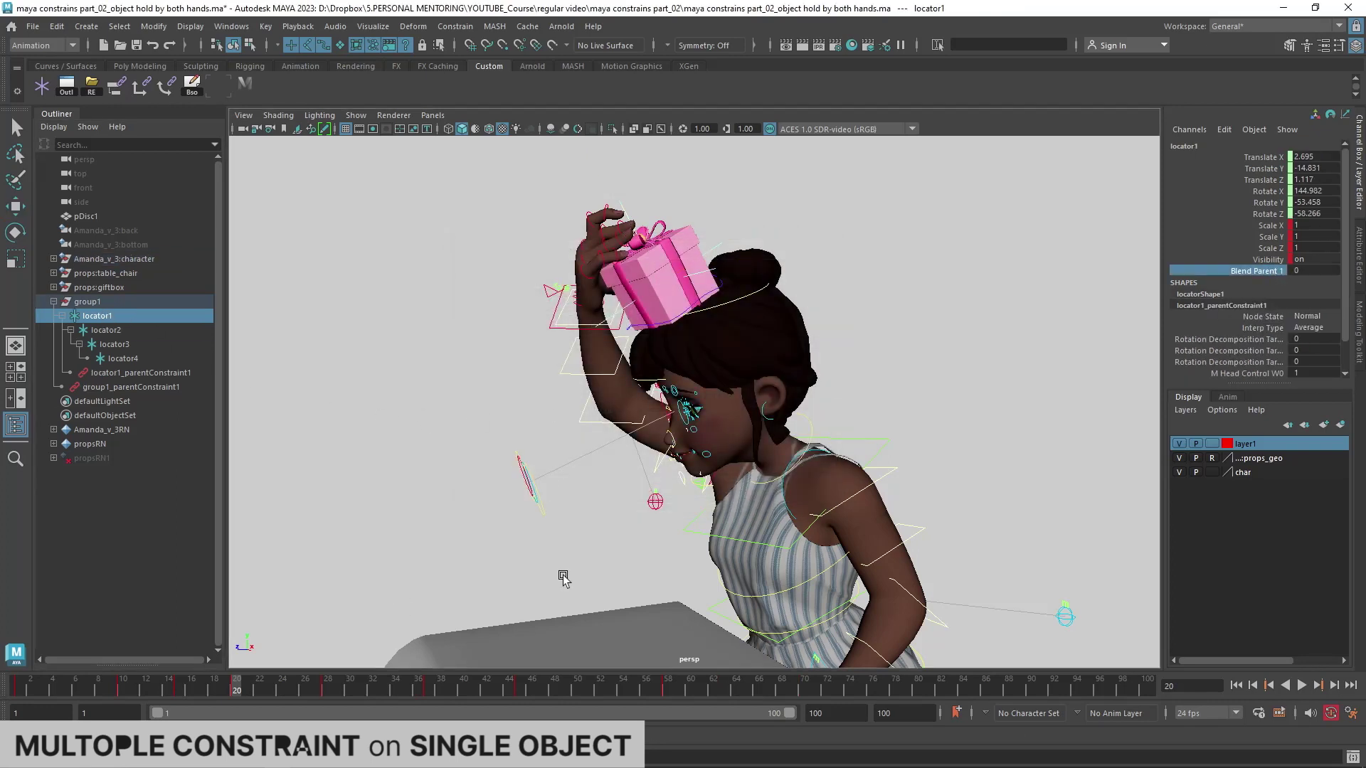
drag(242, 692, 244, 687)
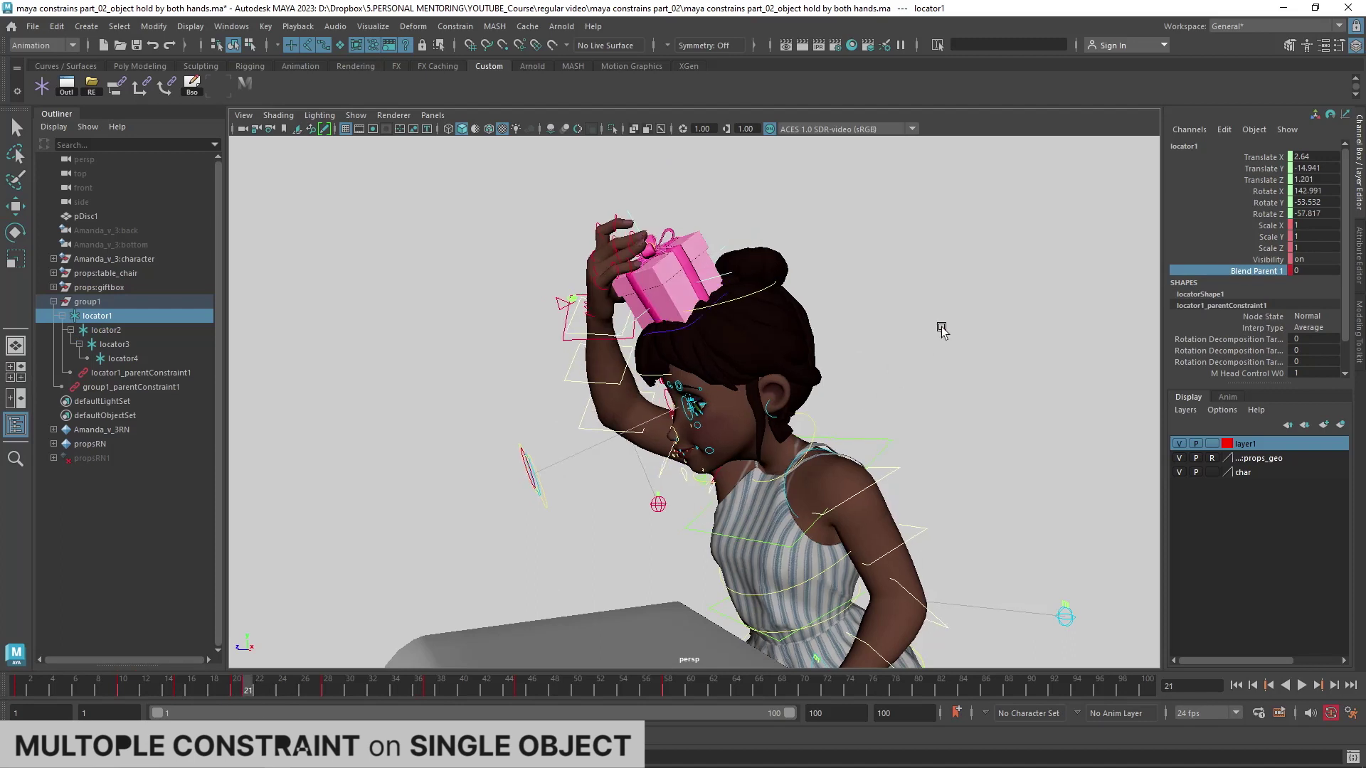
middle_drag(826, 355, 931, 367)
key(alt+v)
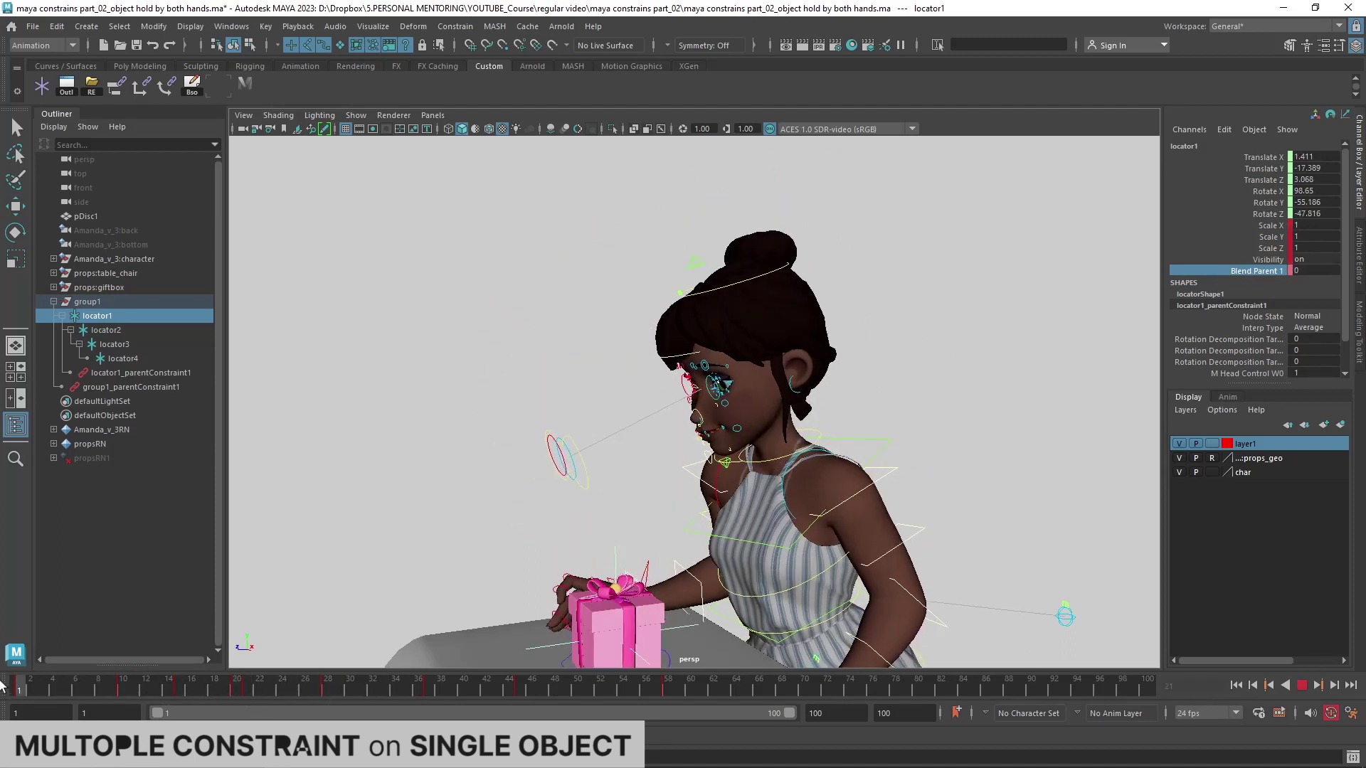
mouse_move(651, 392)
mouse_down()
mouse_move(589, 397)
mouse_move(98, 334)
mouse_up()
key(w)
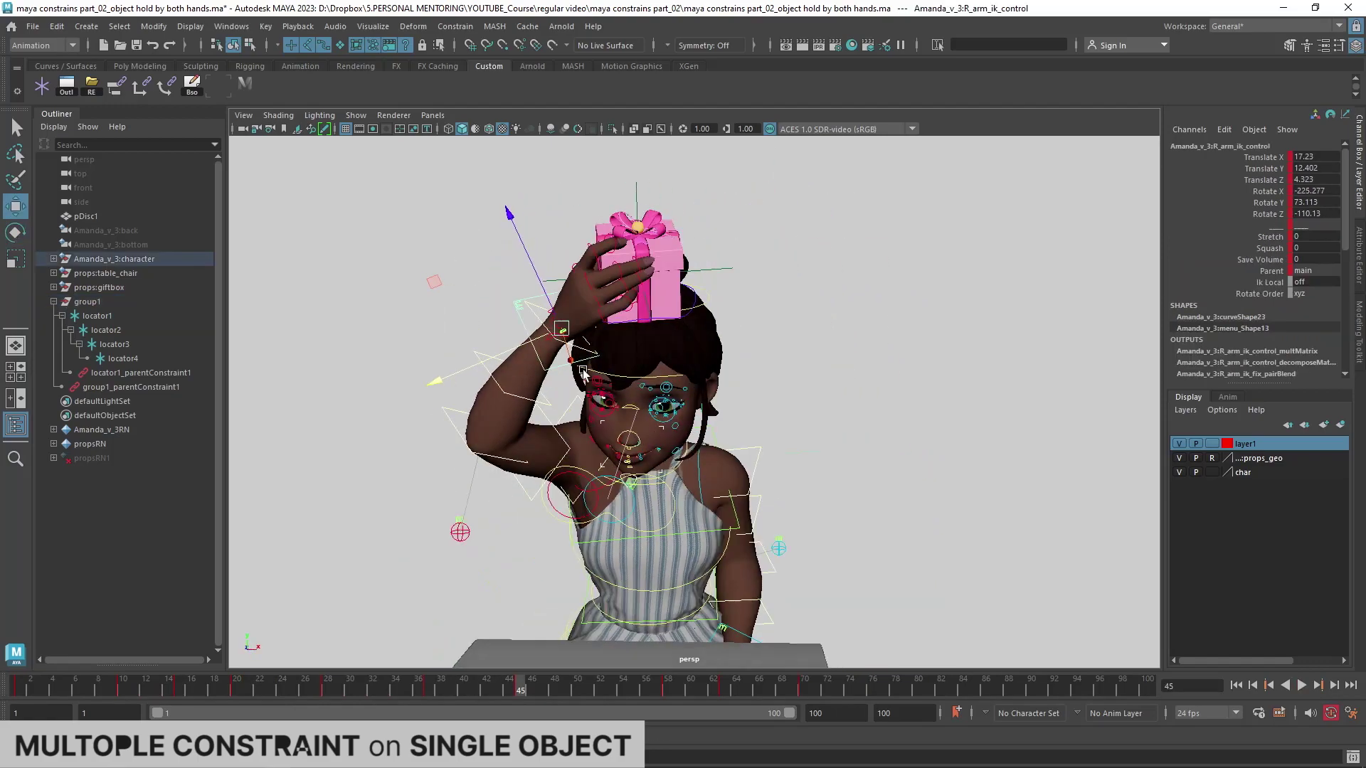
Step: Parent-constrain locator2 to the hand control and key Blend Parent 1 on at frame 46
click(107, 330)
double_click(129, 89)
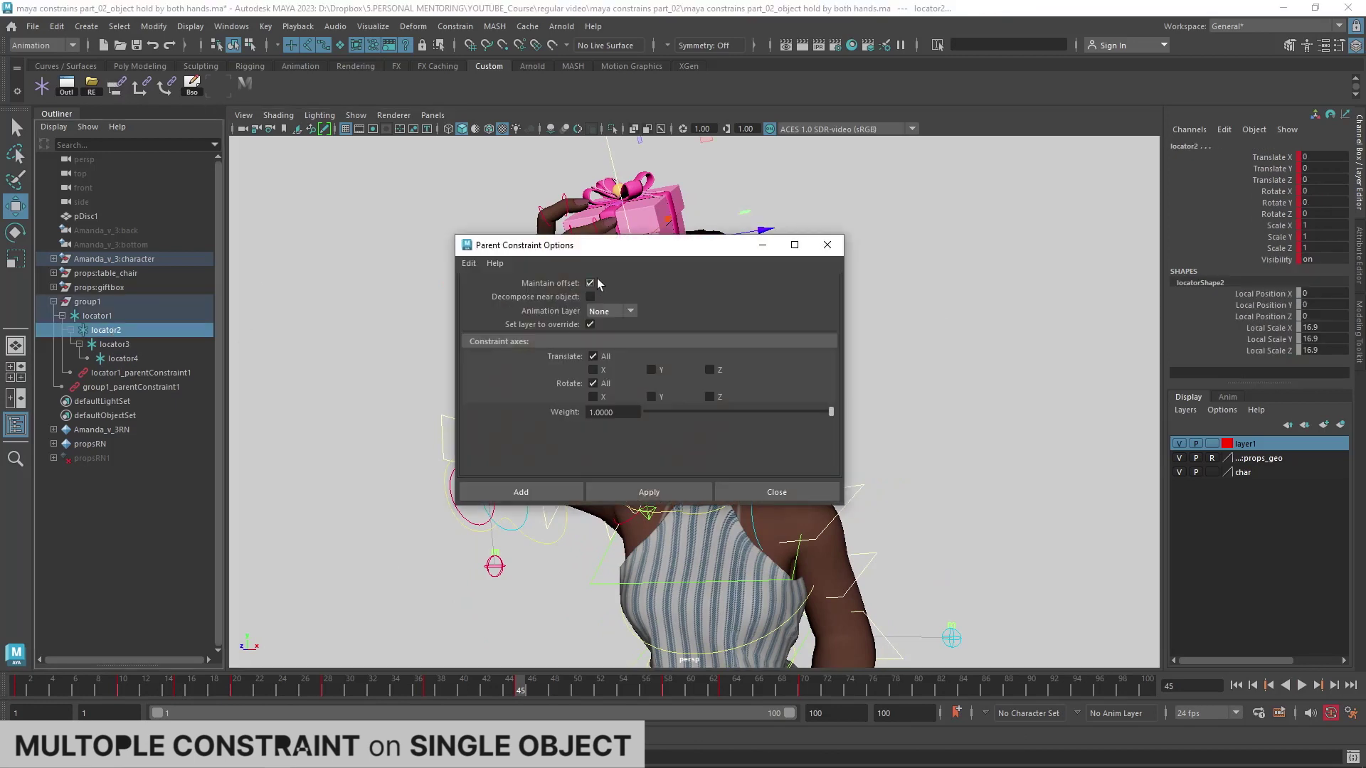
click(548, 488)
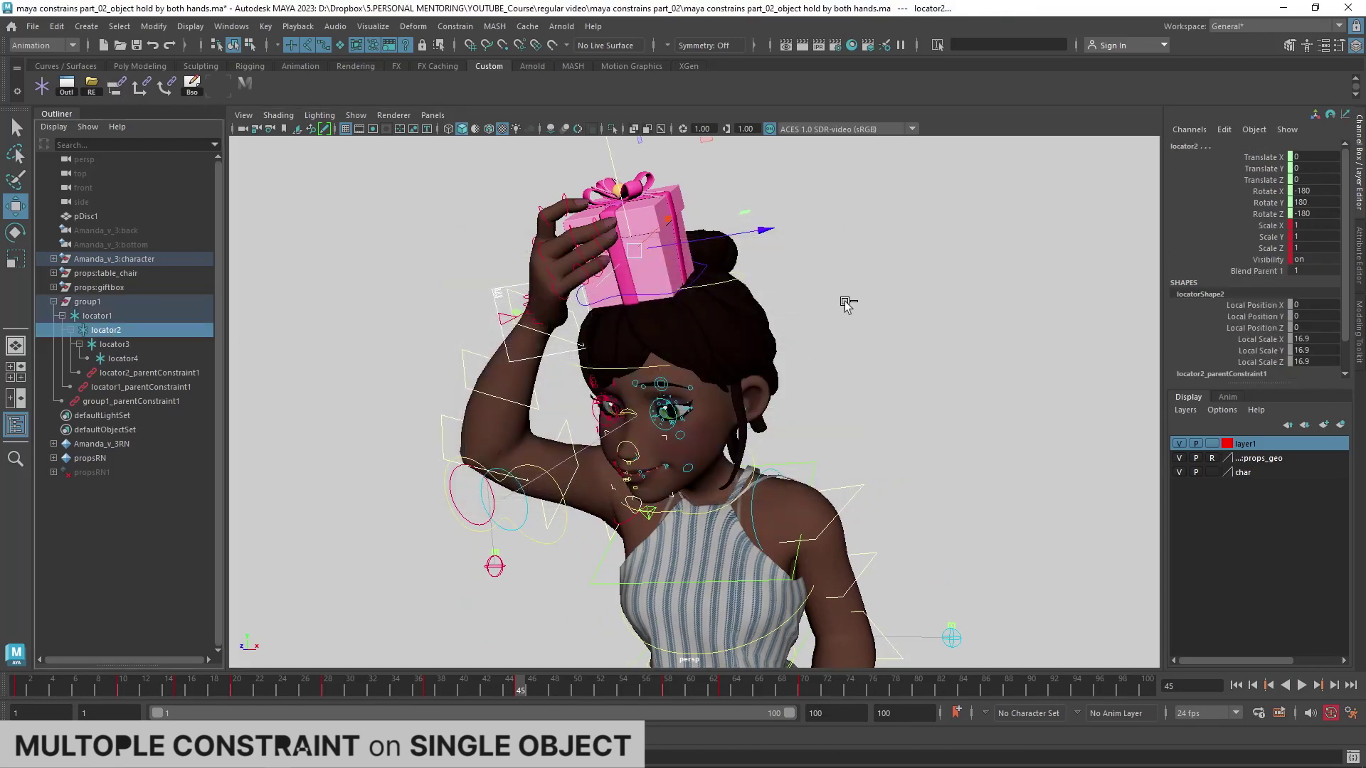
click(1258, 270)
key(alt+period)
middle_drag(876, 329, 1023, 333)
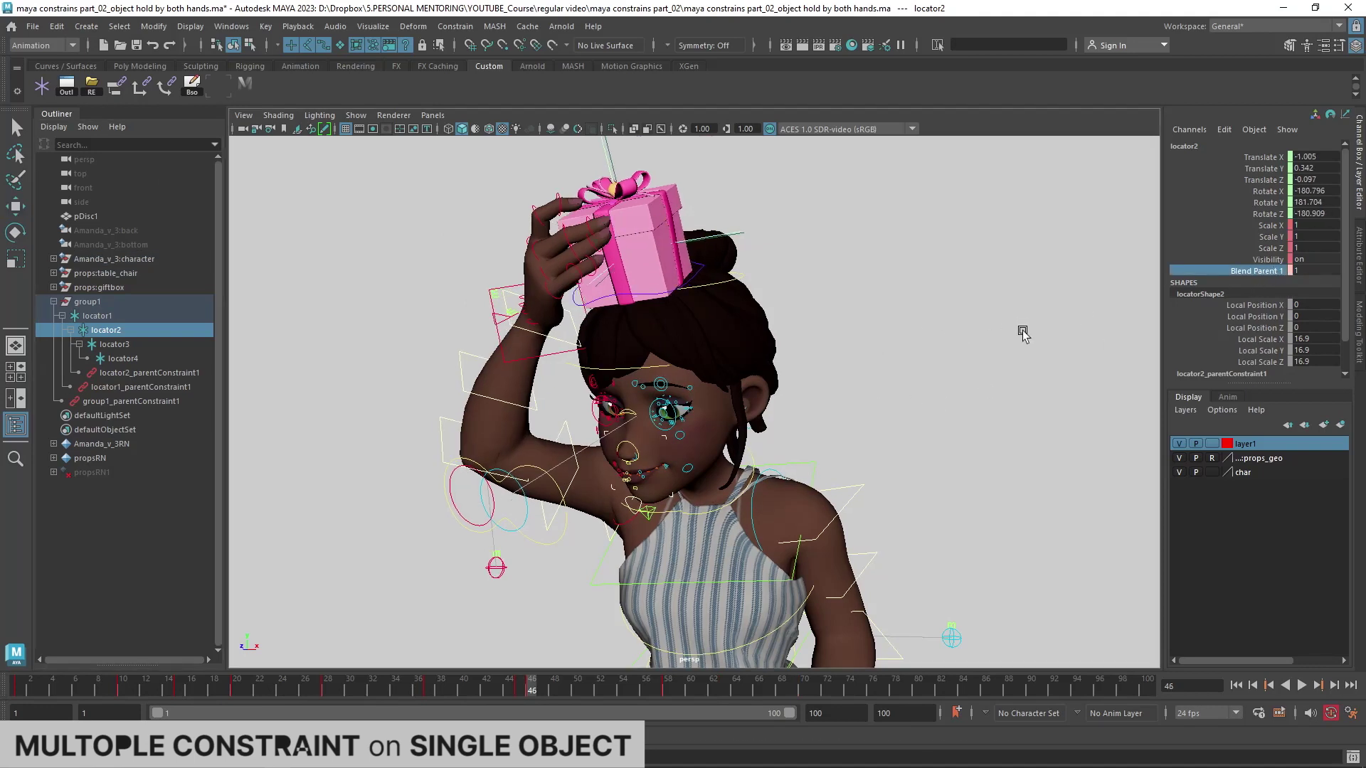
Step: At frame 63, pose locator3 with the gift on the table and add locator5 there
mouse_move(500, 689)
mouse_down()
mouse_move(582, 704)
mouse_move(725, 688)
mouse_up()
key(Down)
key(e)
key(f)
alt+drag(710, 454, 741, 396)
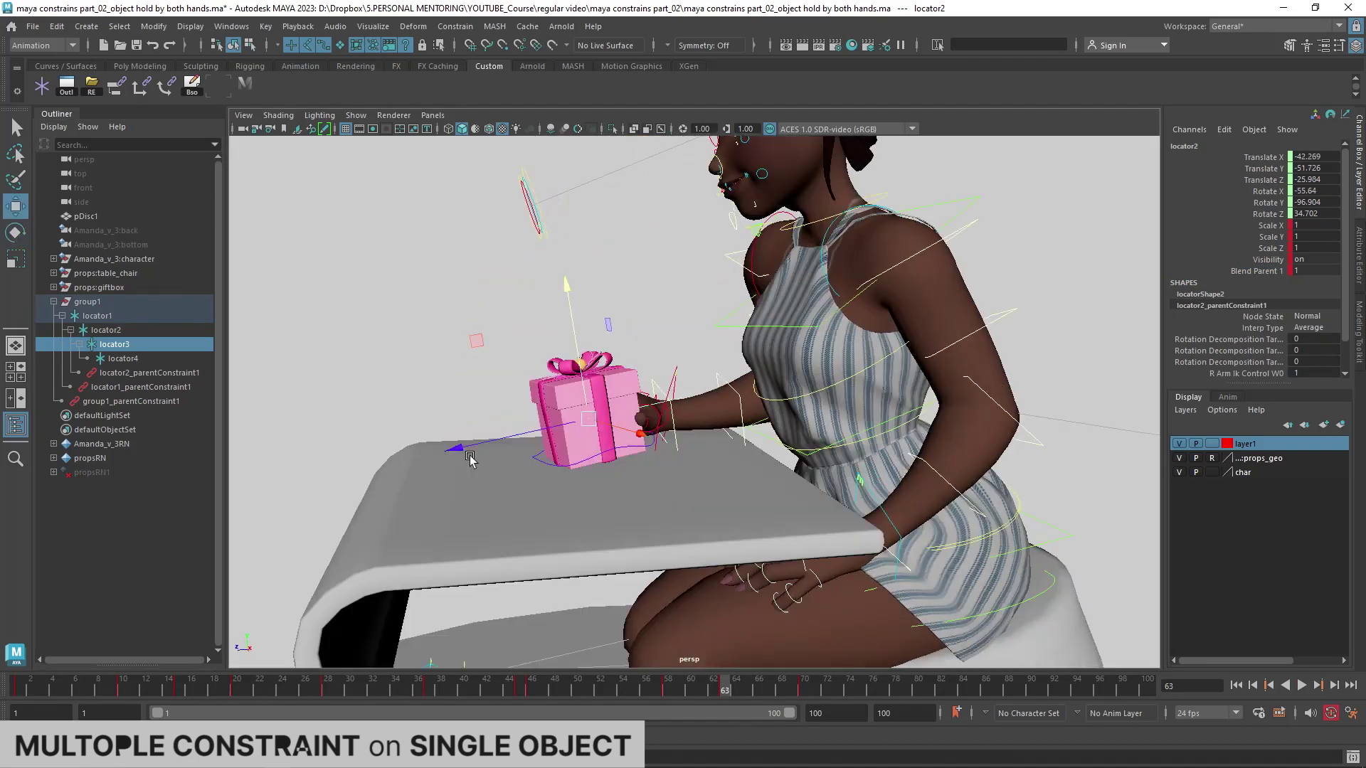
key(w)
mouse_move(265, 341)
alt+mouse_down()
mouse_move(939, 607)
mouse_move(735, 478)
alt+mouse_up()
scroll(526, 466, up, 3)
Step: Parent-constrain locator4 to locator5
click(447, 497)
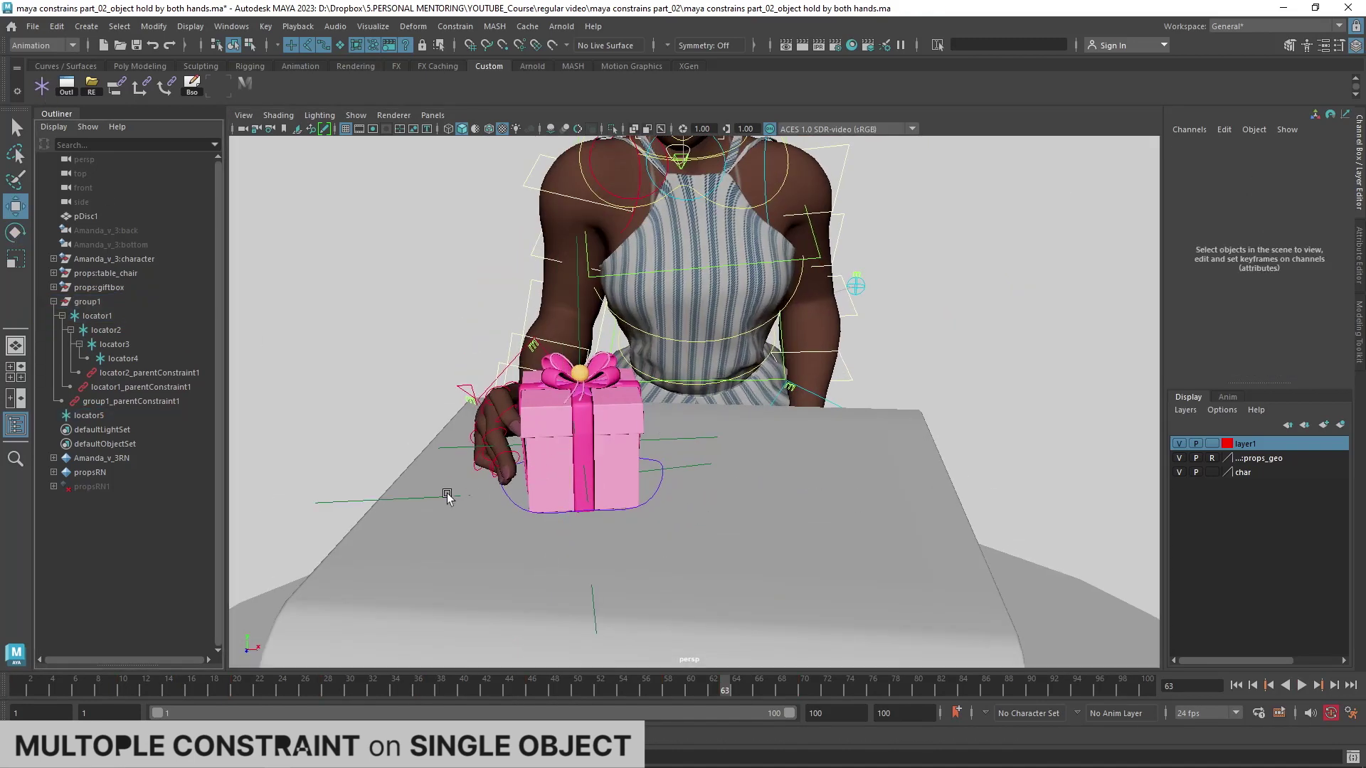
click(360, 504)
alt+drag(360, 504, 683, 500)
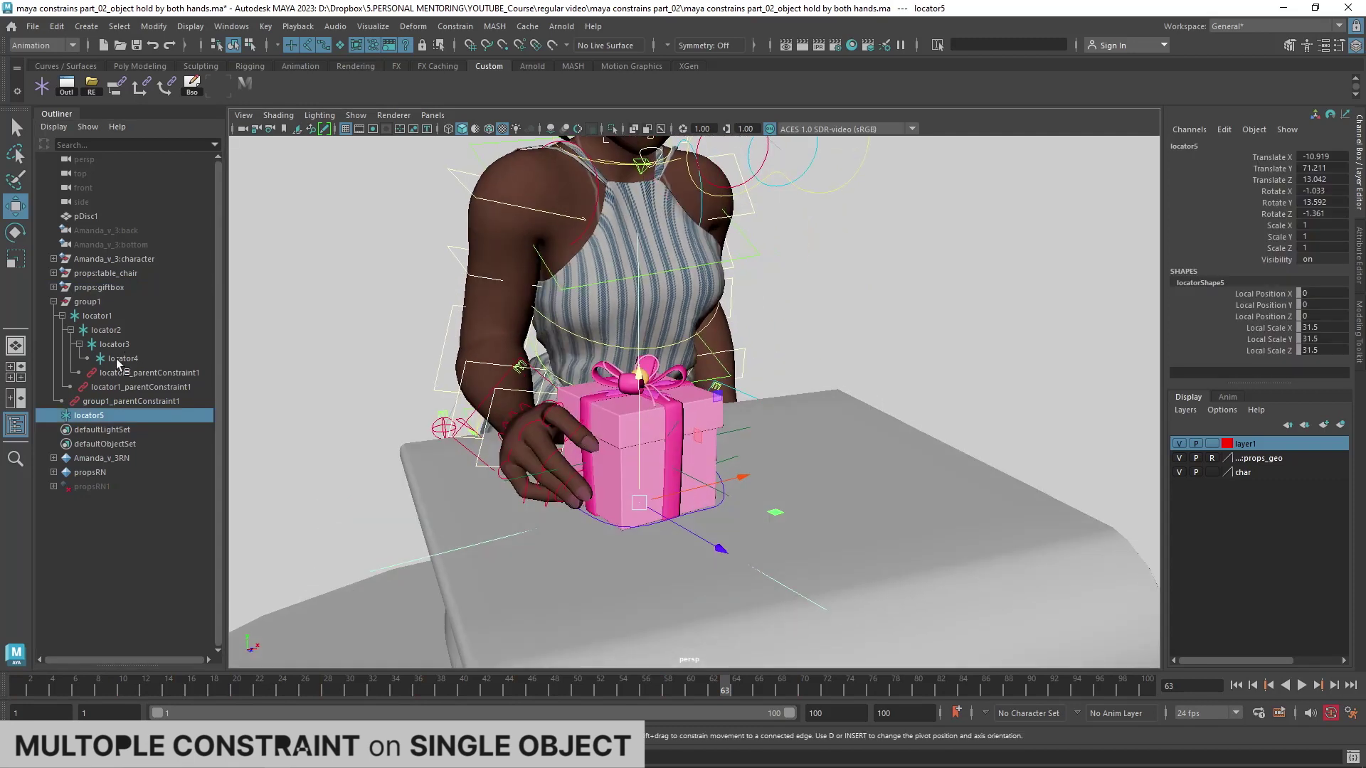
ctrl+click(119, 359)
click(523, 491)
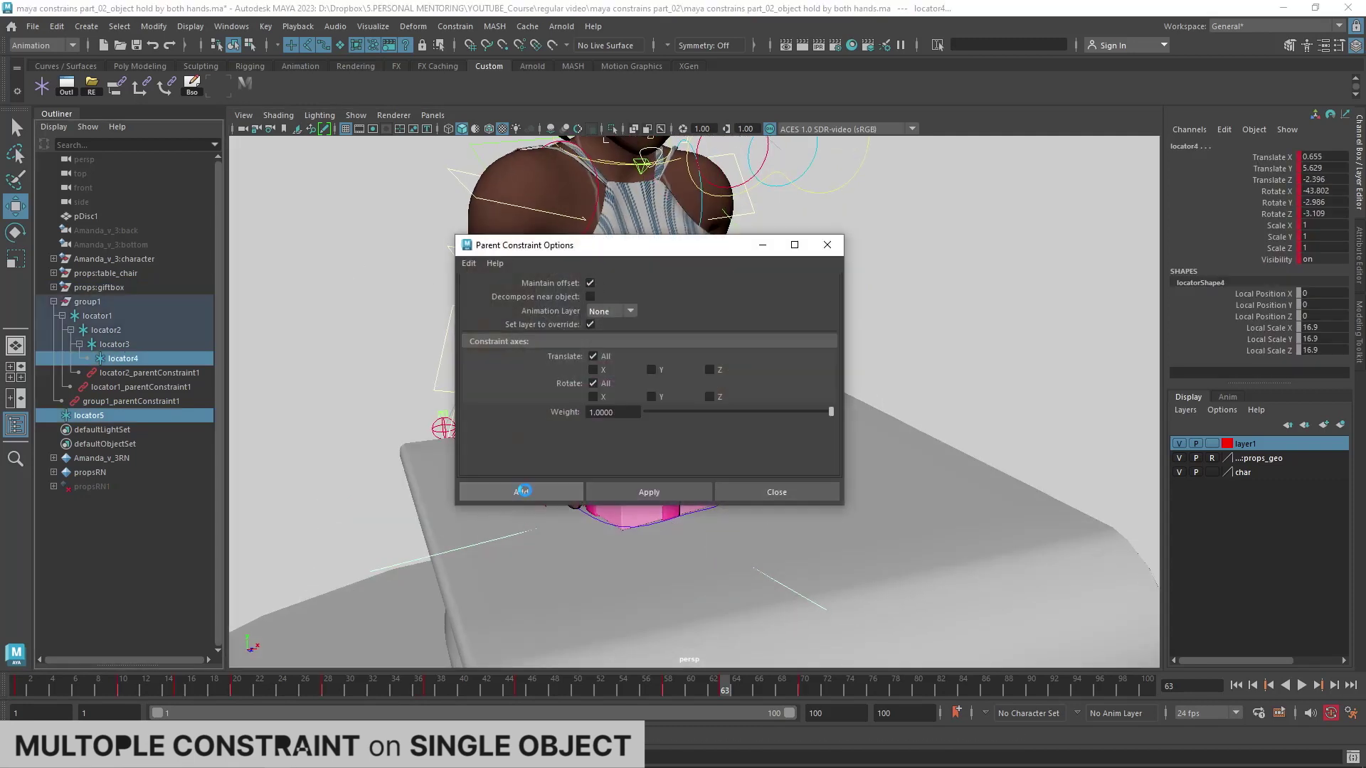
Step: Step between frames 62 and 63, frame the whole scene, and jump to frame 70
click(715, 689)
click(720, 689)
right_click(723, 689)
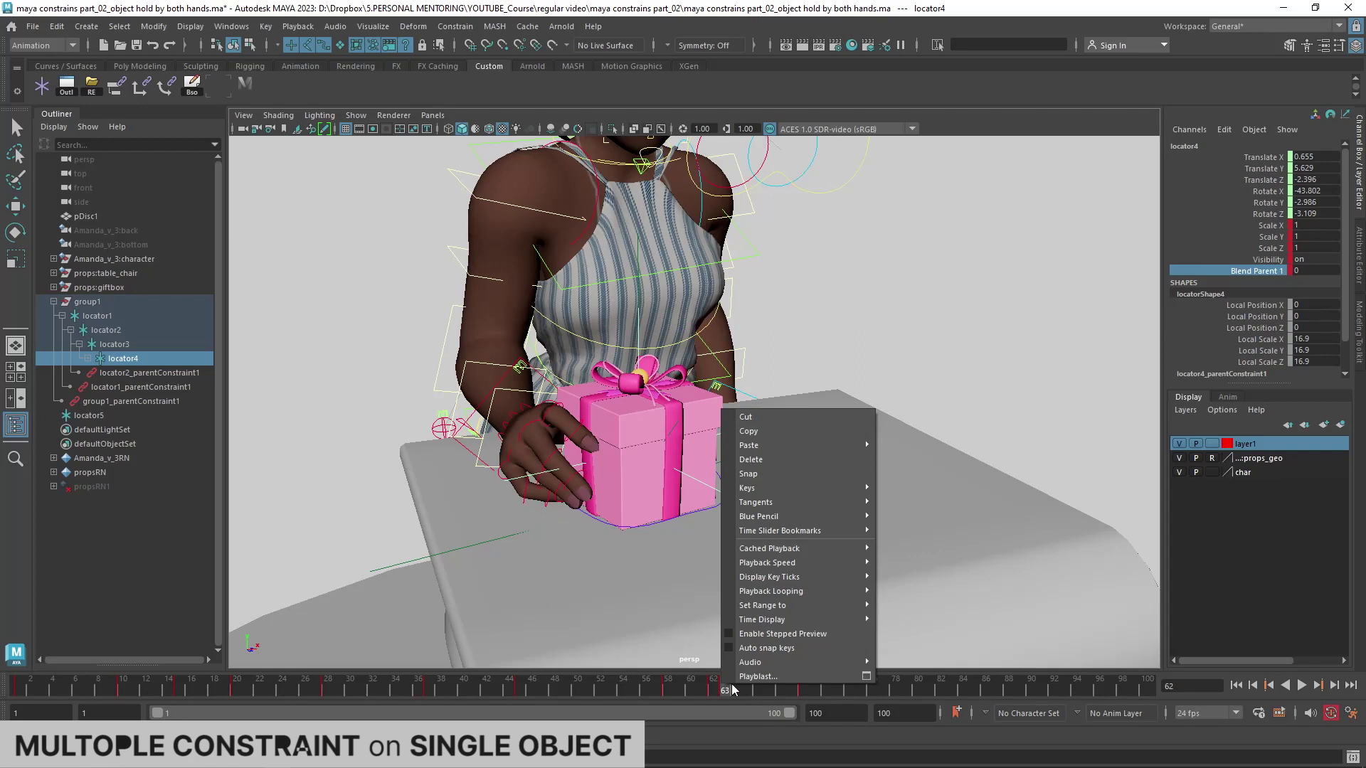
click(818, 650)
key(a)
click(809, 688)
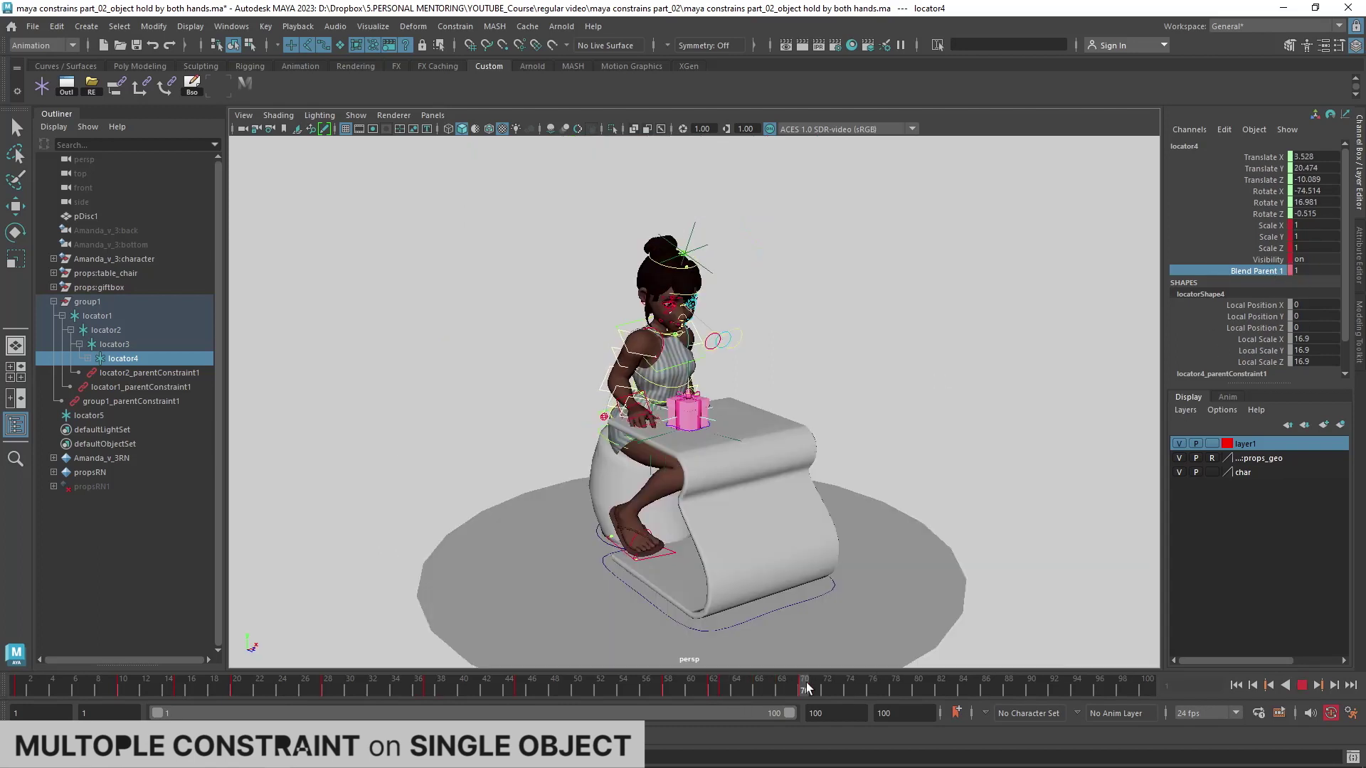
Step: Select all the locators and group1, then shift their keys from frames 55–76 to 50–71
drag(524, 202, 683, 308)
key(w)
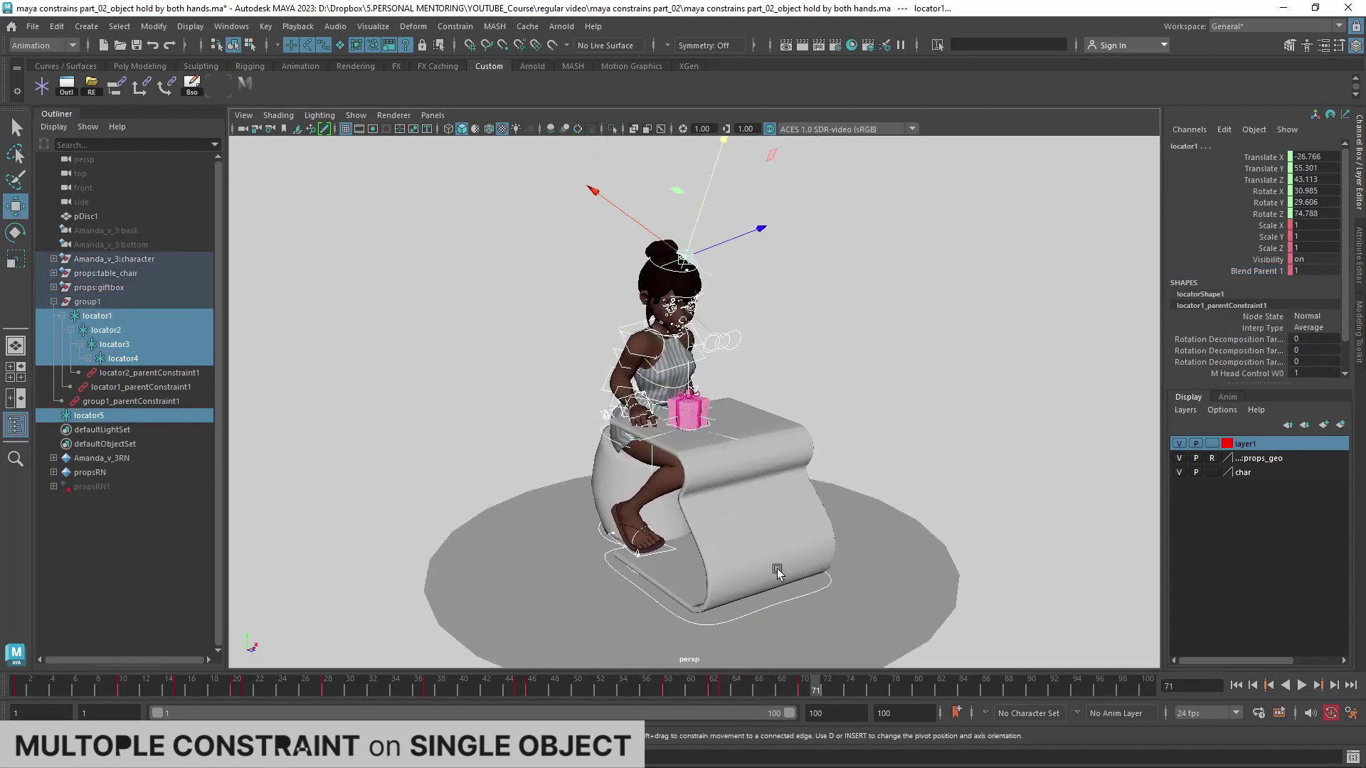
click(92, 303)
shift+drag(629, 688, 872, 688)
drag(728, 688, 685, 690)
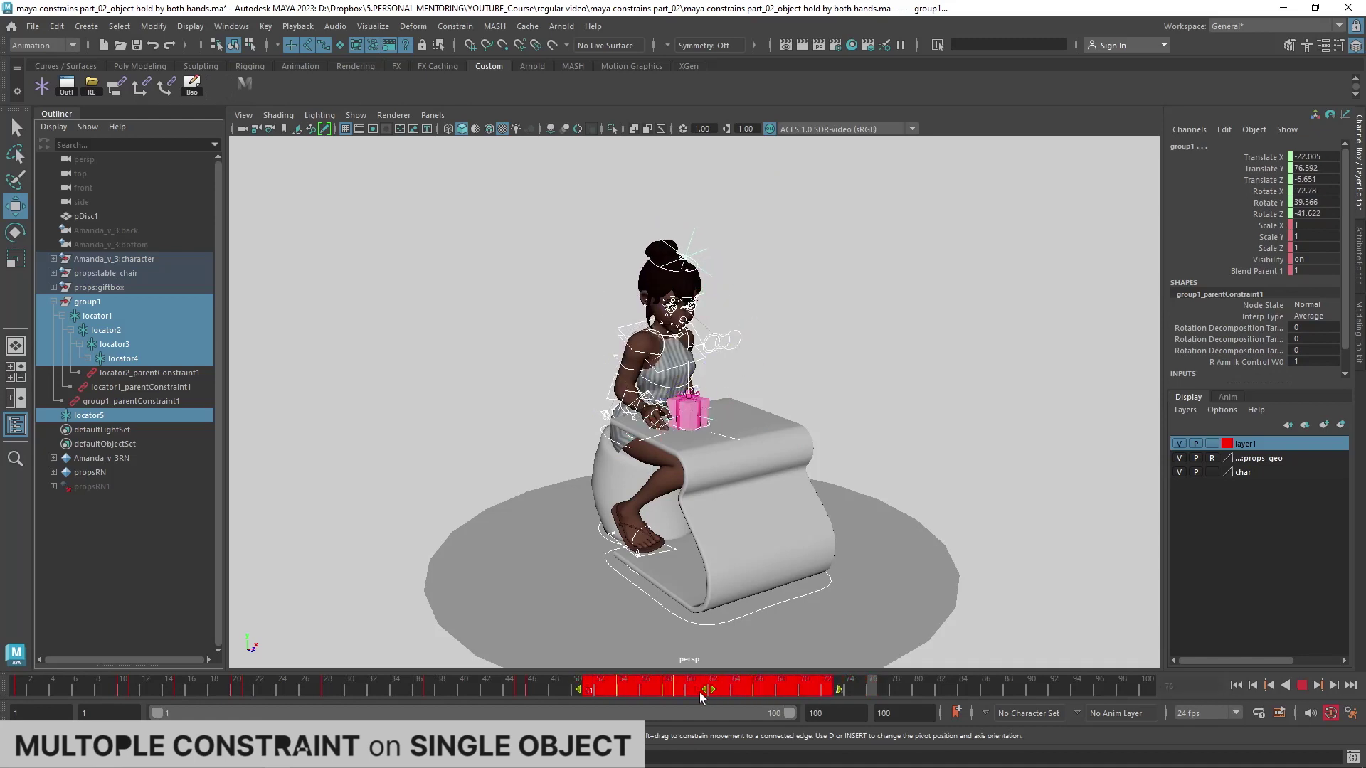